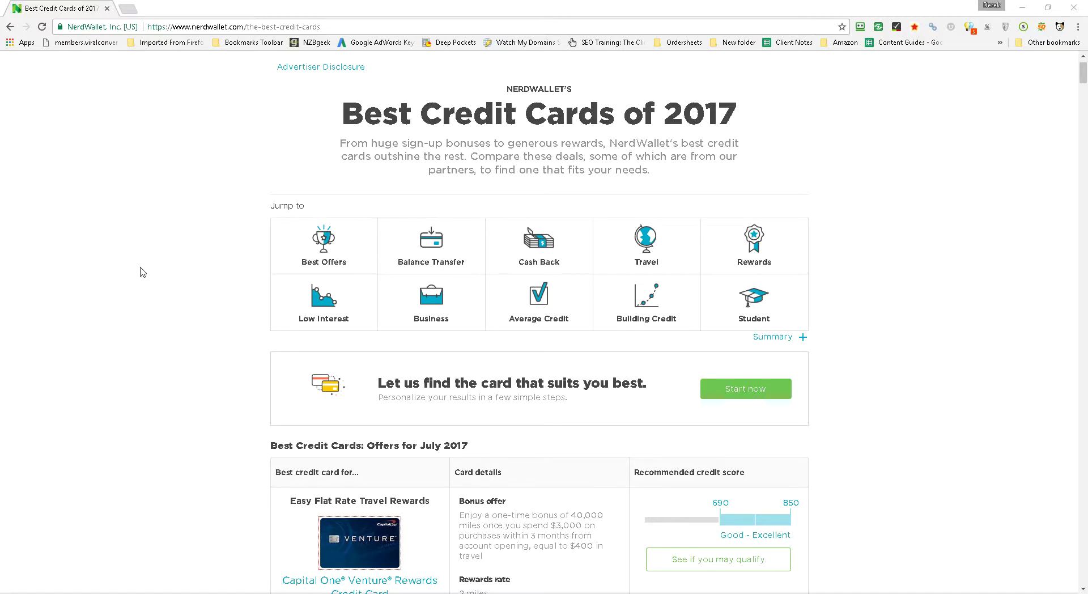
Step: Look over the first card offers and the jump-to categories on the Best Credit Cards of 2017 page
scroll(147, 273, "down", 4)
scroll(156, 275, "down", 3)
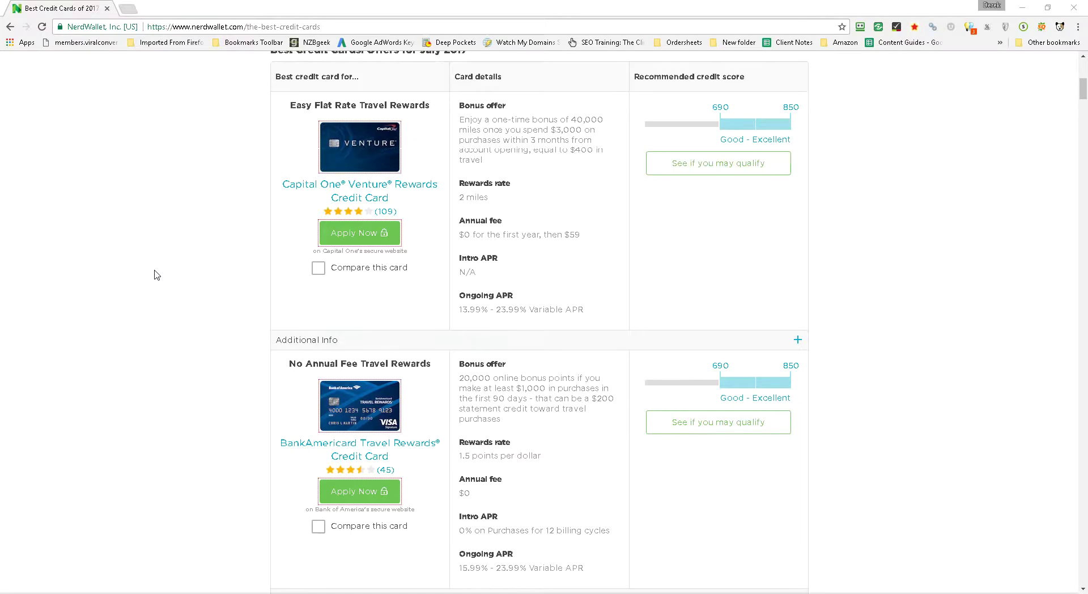
scroll(157, 275, "up", 7)
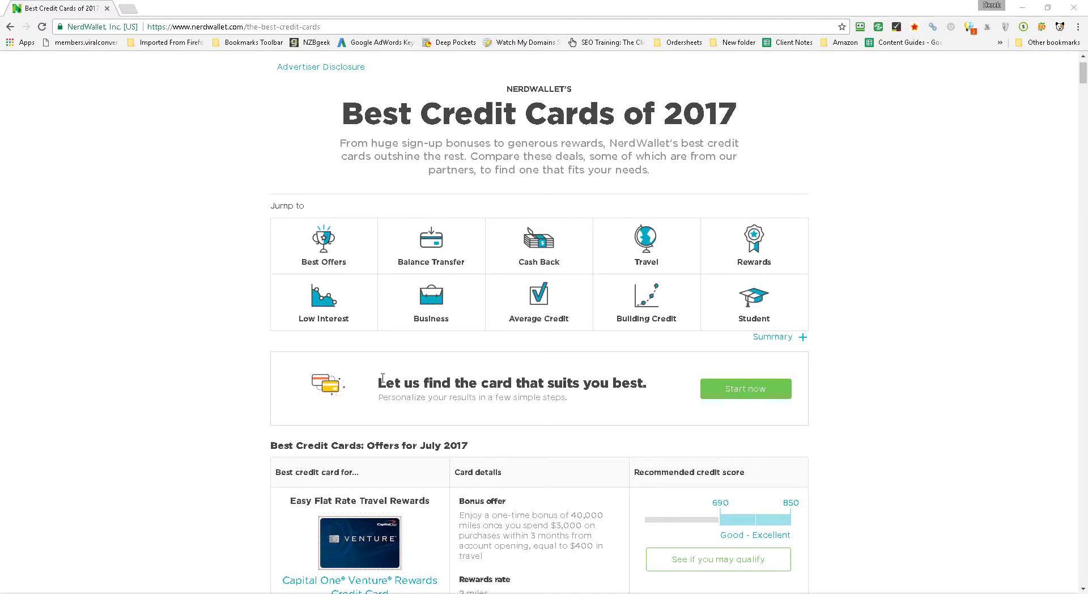
scroll(132, 286, "down", 1)
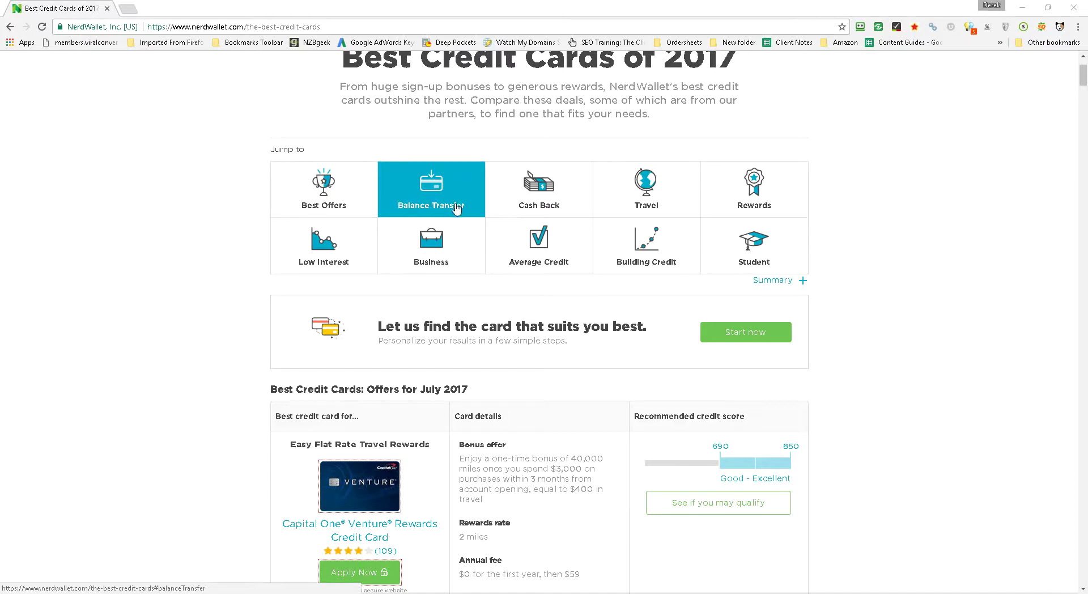
Step: Go to the page's Cash Back section and highlight its heading, "Best Cash Back Credit Card Offers"
left_click(514, 204)
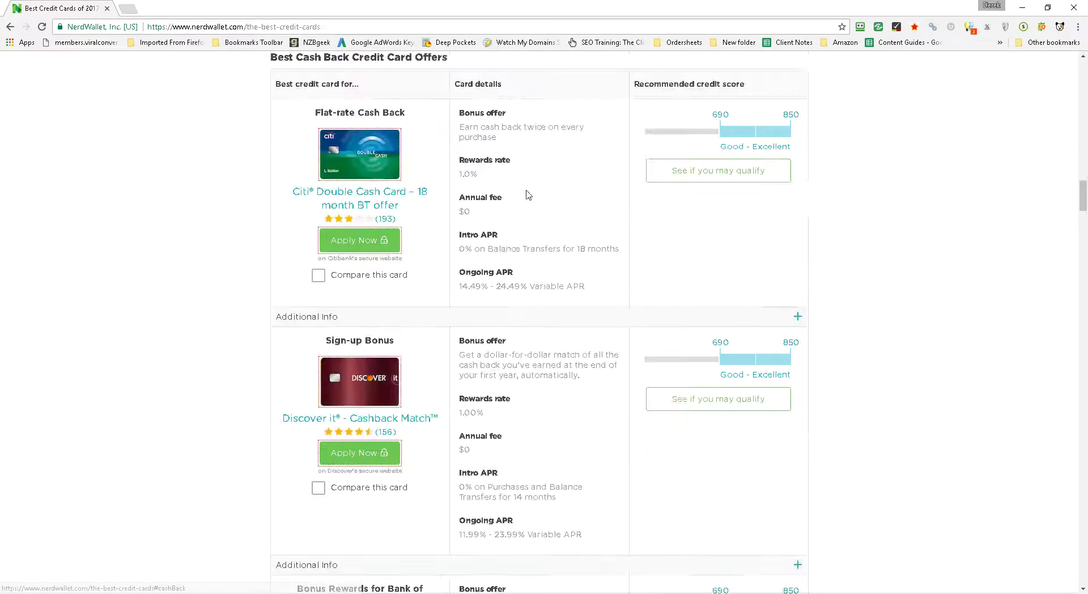
scroll(271, 61, "up", 1)
left_click_drag(271, 132, 448, 129)
Step: Return to the page's beginning, review the July 2017 offers, and highlight the first letter of their heading
scroll(289, 212, "up", 7)
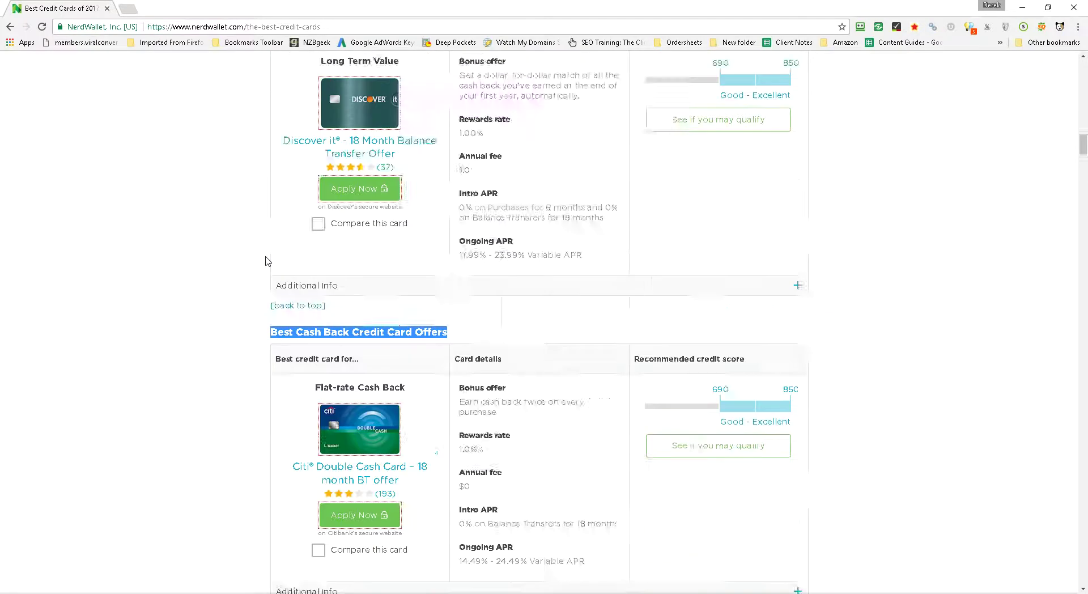
scroll(266, 260, "up", 20)
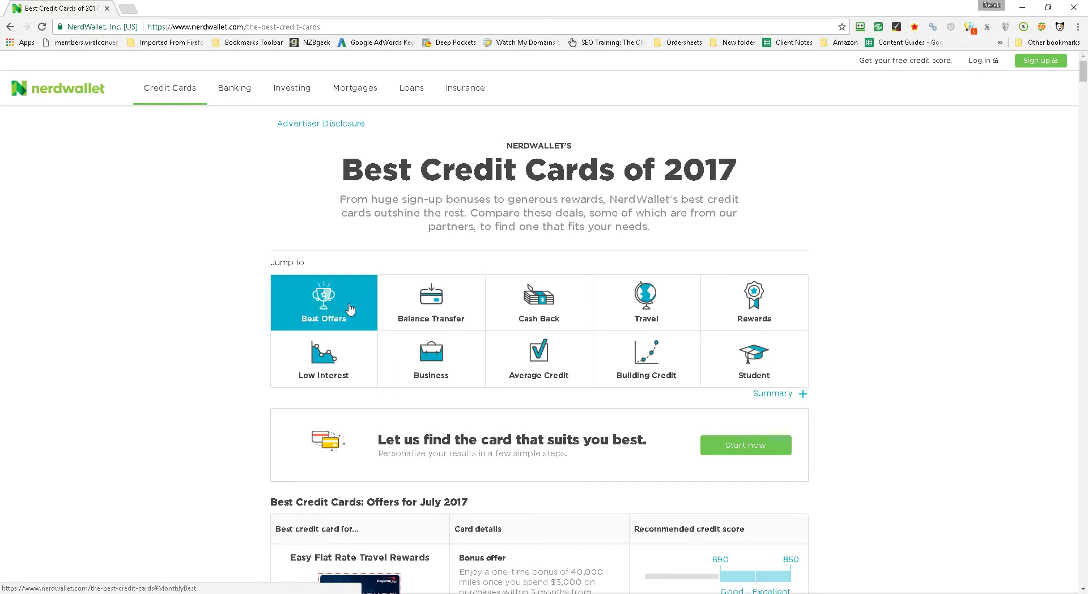
scroll(196, 343, "down", 3)
scroll(199, 335, "down", 1)
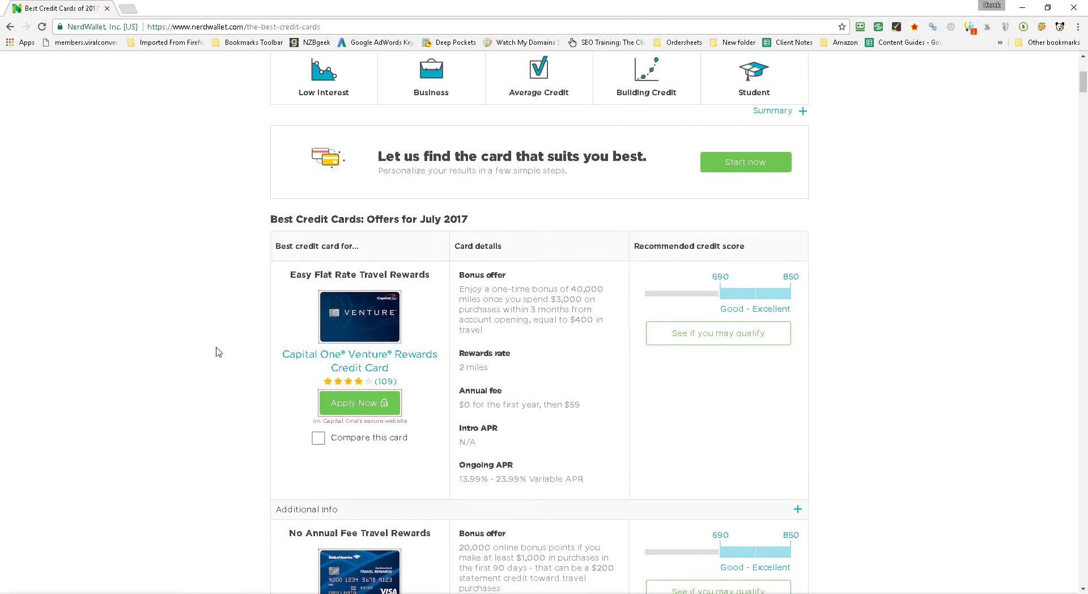
scroll(189, 335, "up", 4)
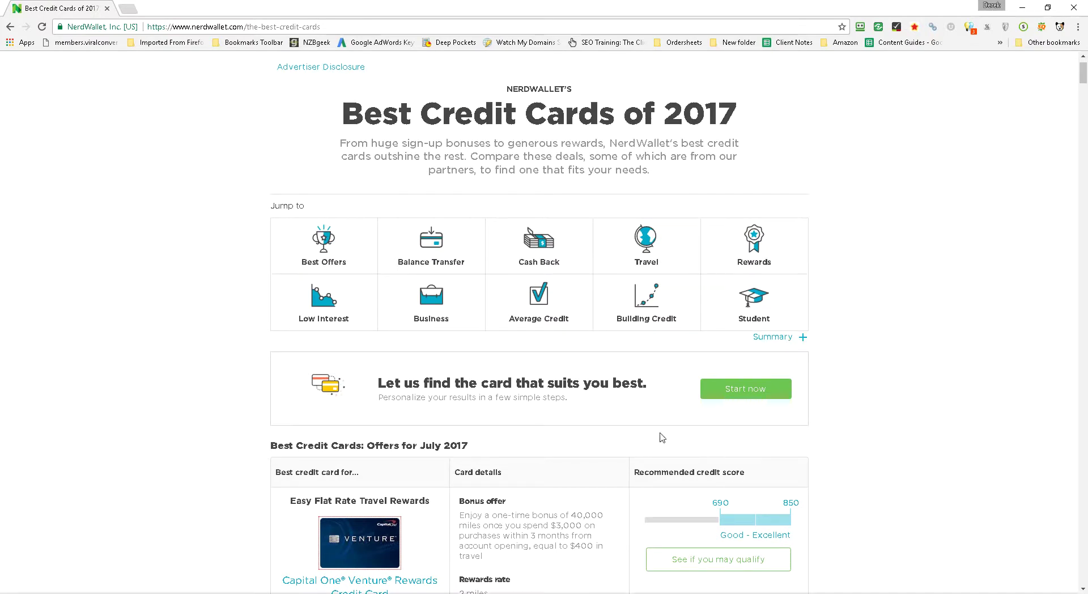
left_click_drag(273, 444, 277, 445)
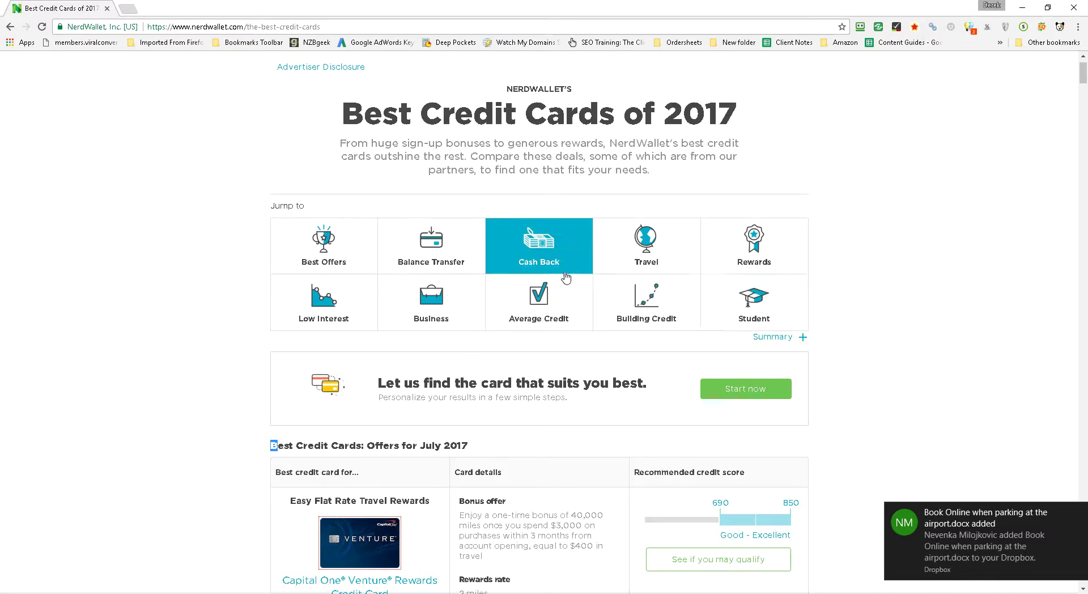
Step: Jump from the category grid to the Cash Back offers again, select text around the section heading and clear the selection
left_click(554, 258)
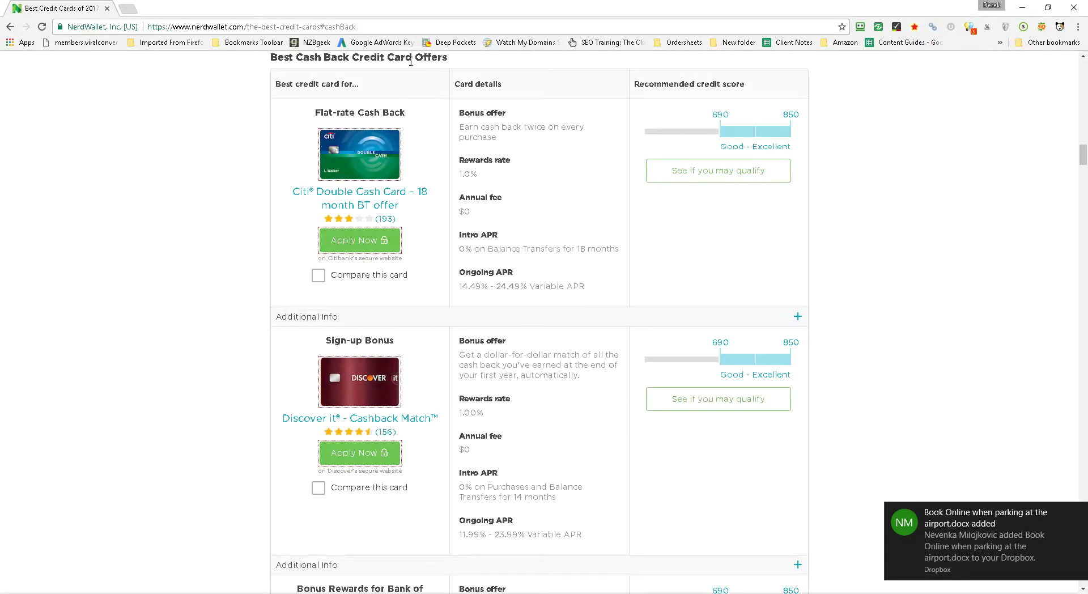
left_click_drag(449, 61, 417, 67)
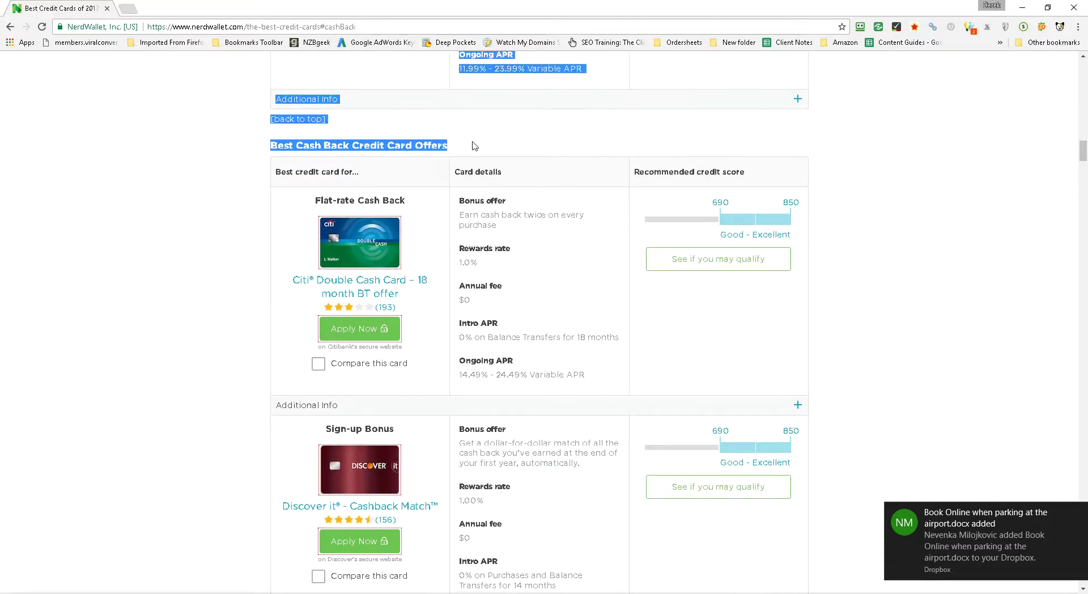
left_click(357, 146)
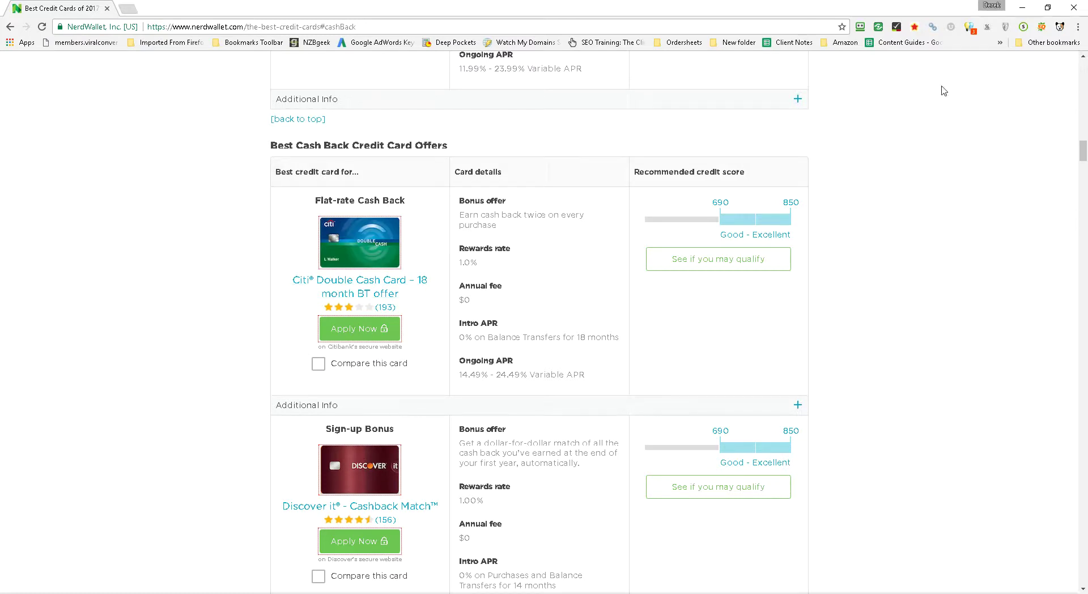
Step: Expand the additional info of the Blue Cash Preferred Card from American Express, read its card details and collapse it again
scroll(860, 342, "down", 3)
scroll(800, 357, "down", 10)
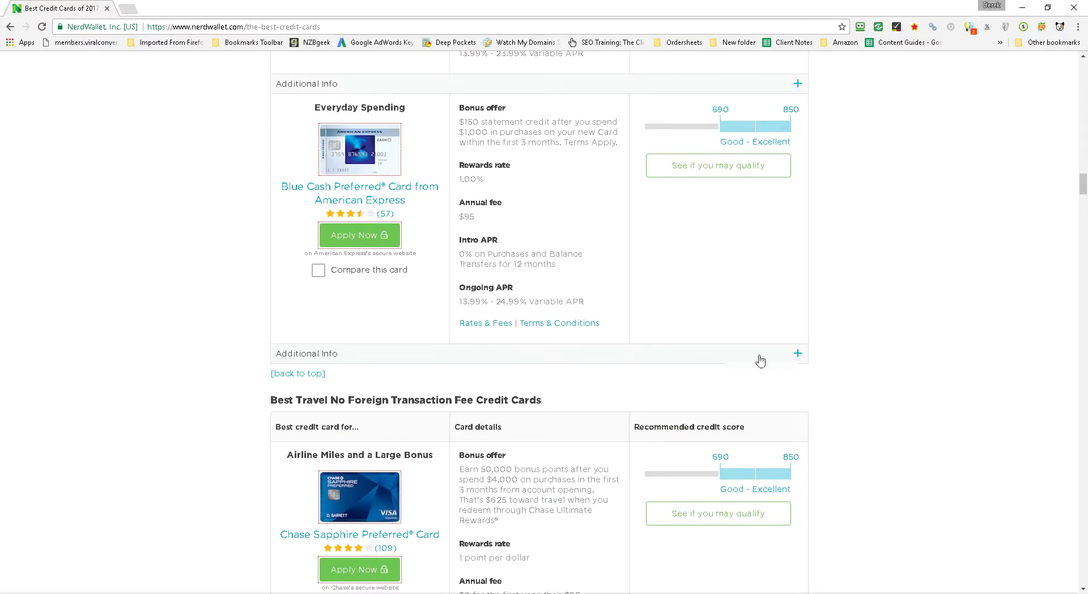
left_click(798, 354)
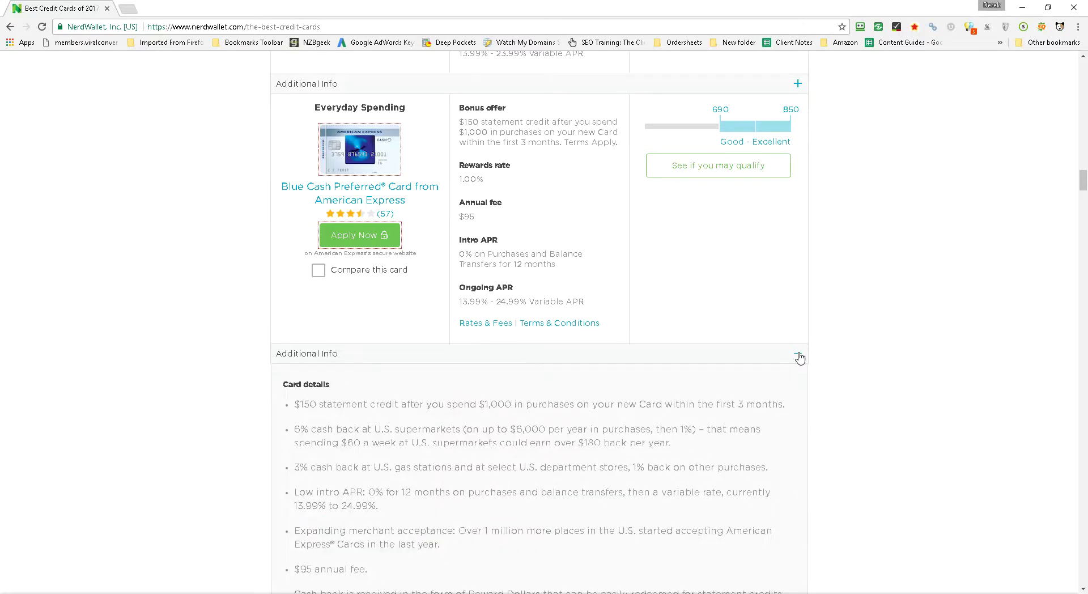
scroll(623, 379, "down", 5)
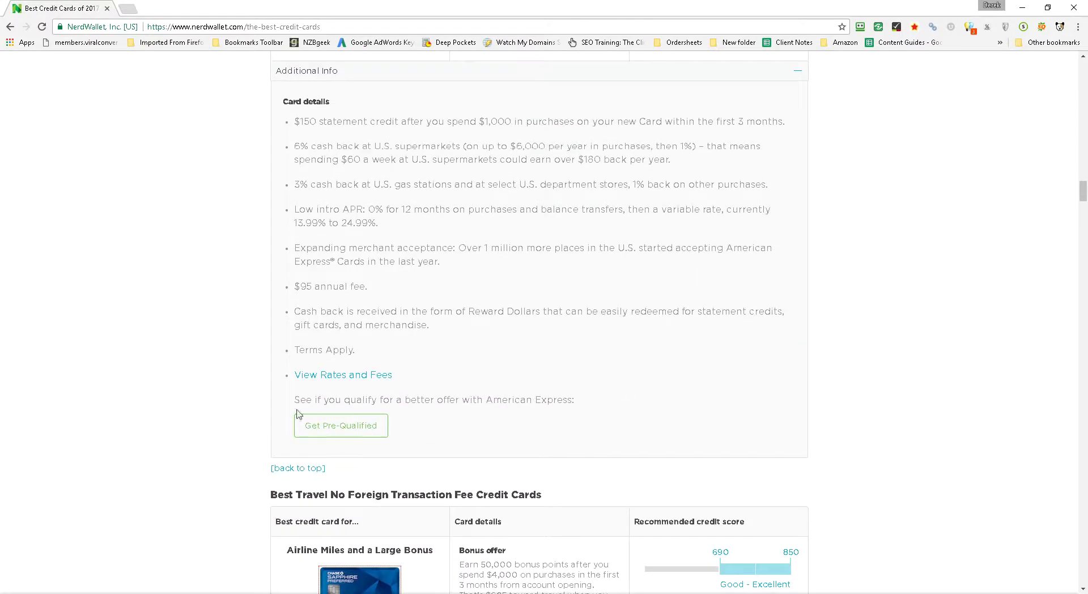
scroll(425, 371, "up", 3)
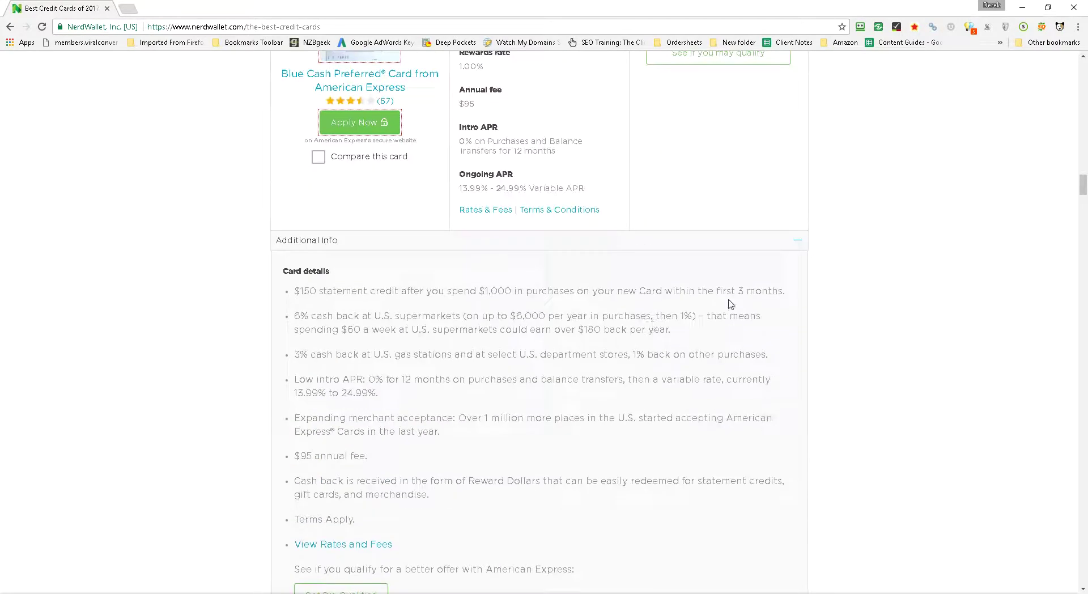
left_click(798, 240)
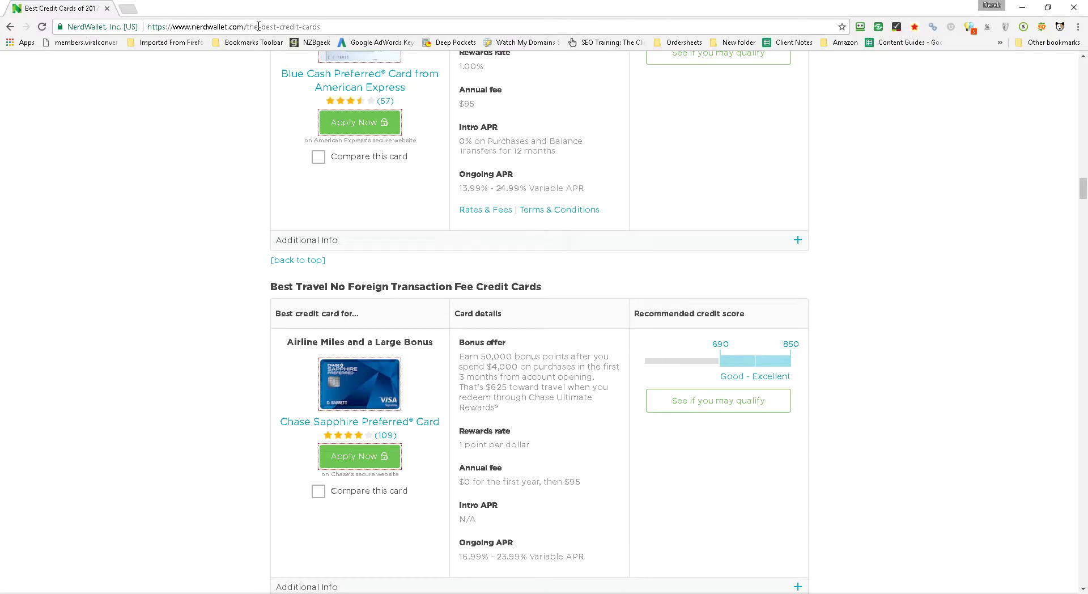
Step: Highlight "-best-credit-cards" in the page address and the beginning of the "Best Travel No Foreign Transaction Fee Credit Cards" heading
left_click_drag(258, 26, 321, 26)
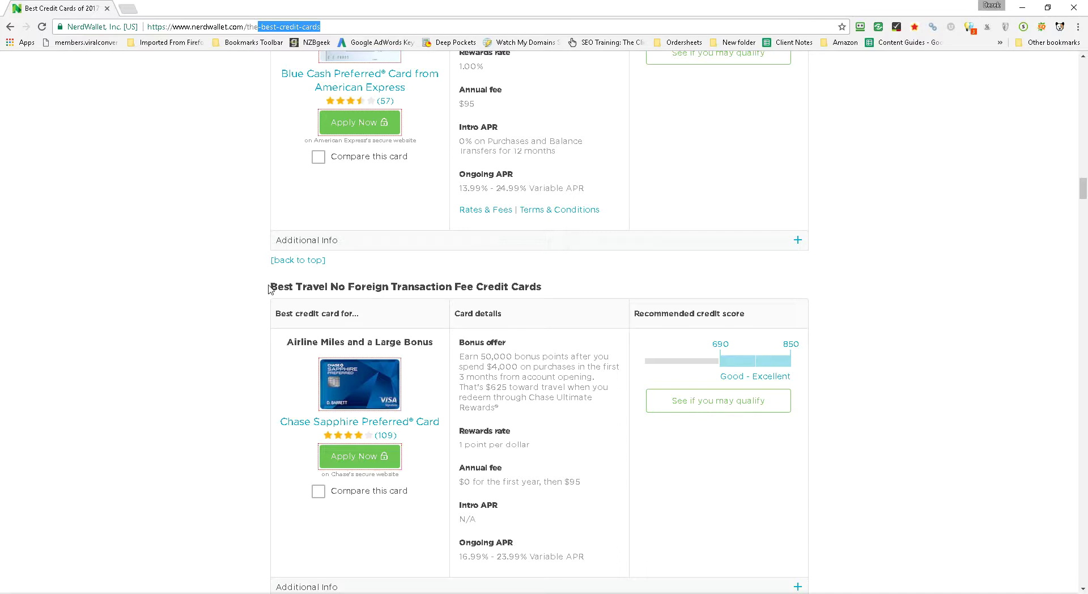
left_click_drag(271, 286, 388, 287)
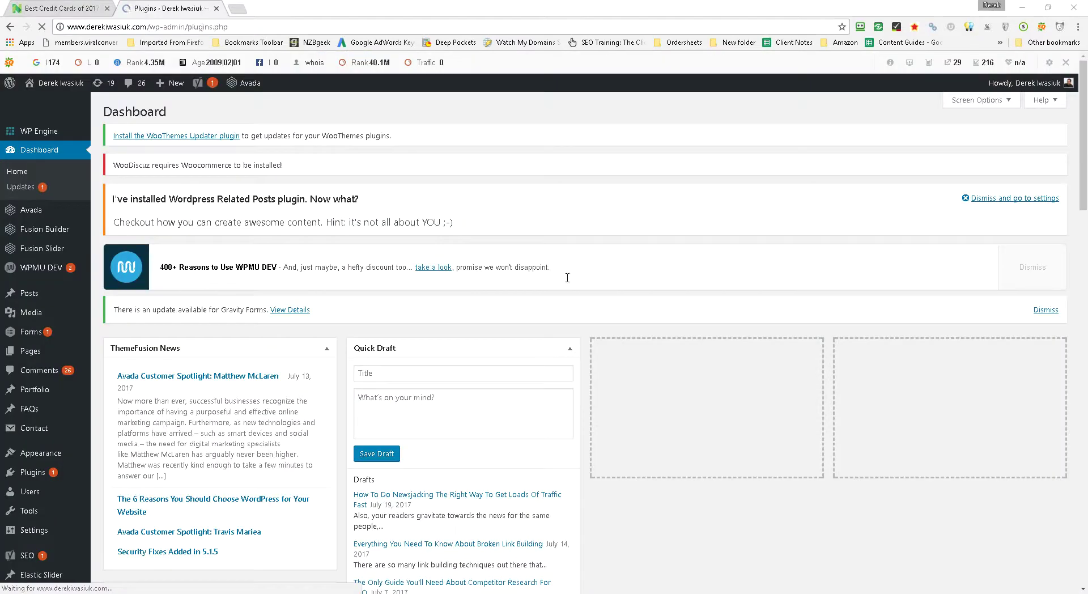
Step: Find the Custom Permalinks plugin in the WordPress site's installed plugins list and highlight its name
scroll(529, 313, "down", 2)
scroll(529, 313, "down", 4)
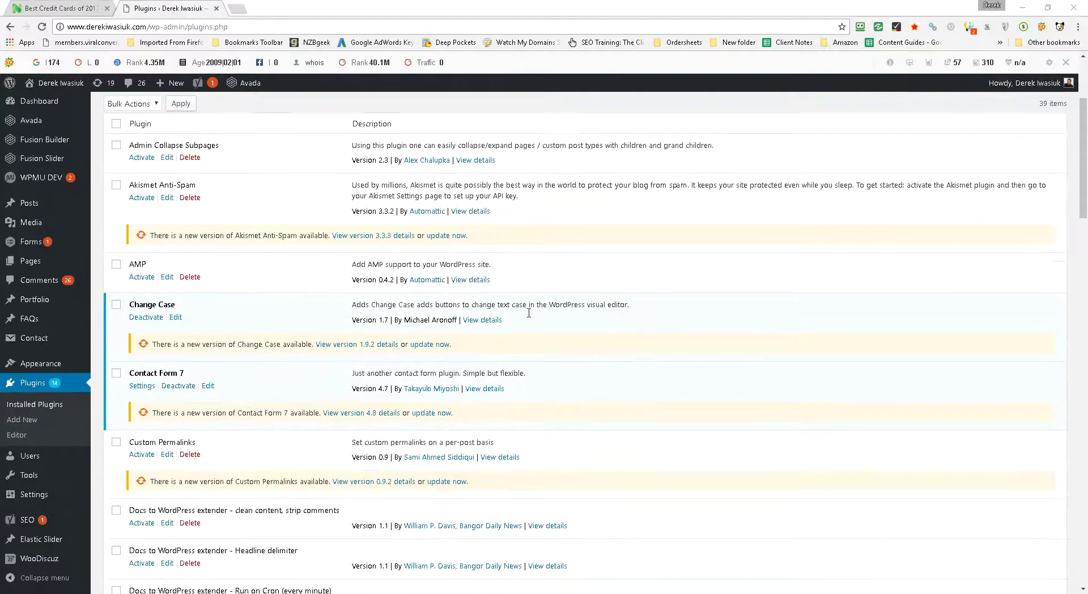
scroll(529, 318, "down", 2)
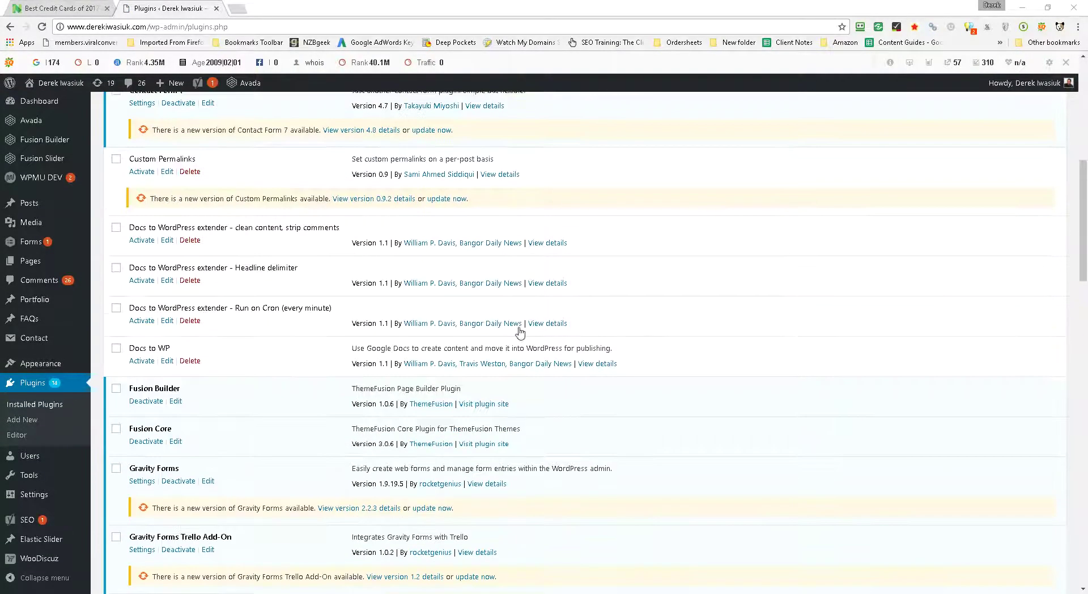
scroll(522, 318, "up", 2)
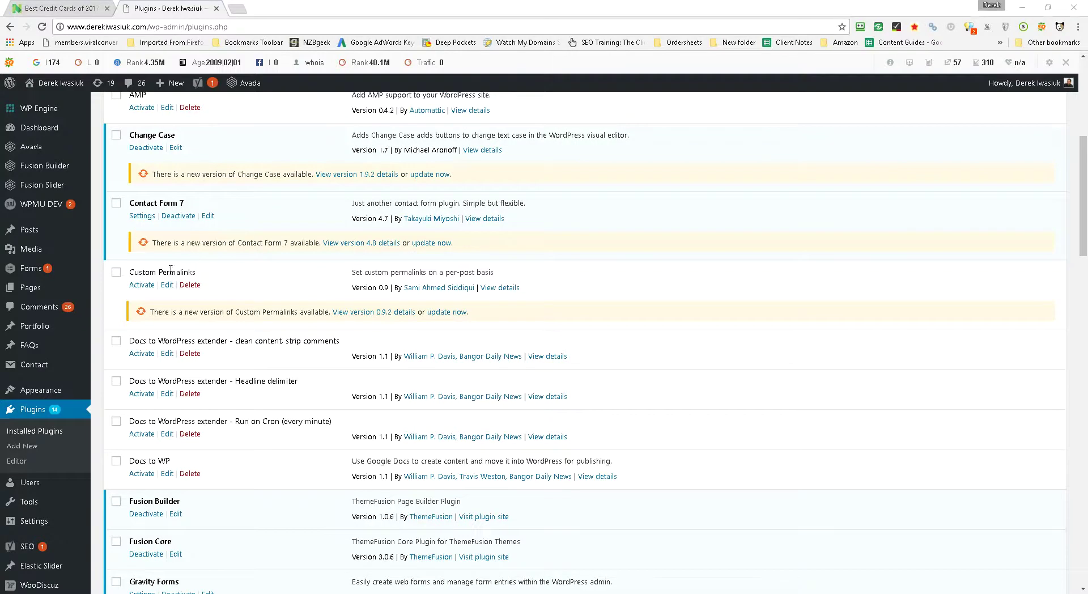
left_click_drag(132, 272, 201, 272)
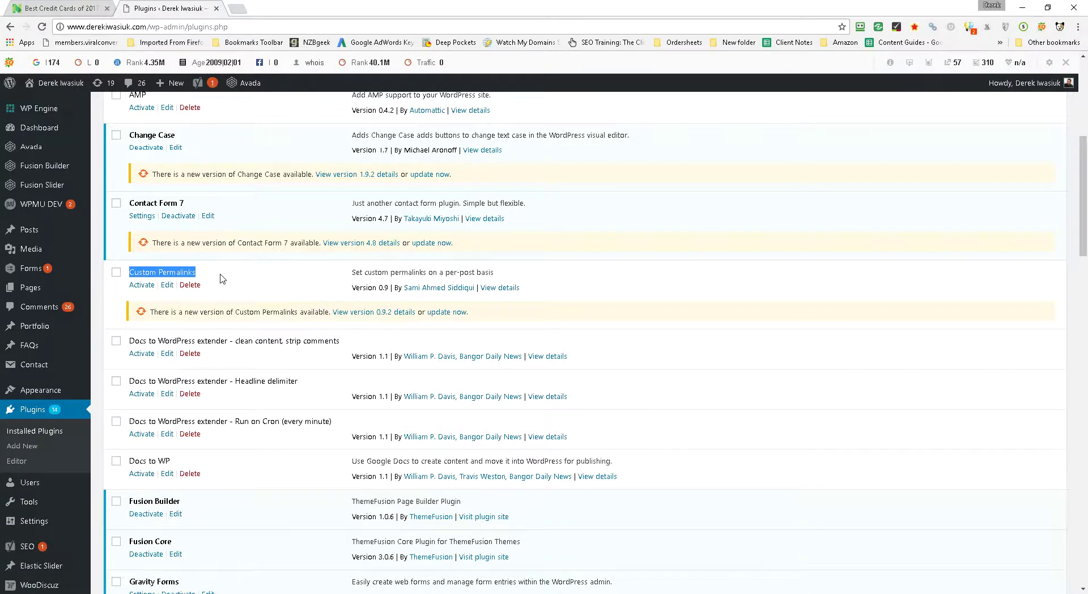
Step: Find the Table of Contents Plus plugin in the installed plugins list and highlight its name
scroll(221, 279, "down", 5)
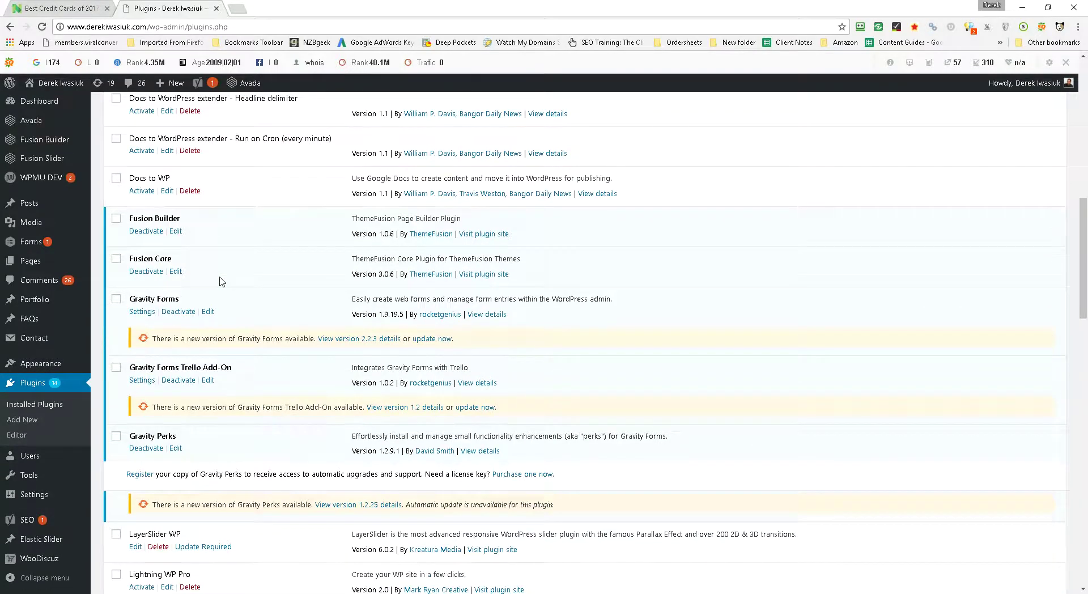
scroll(221, 281, "down", 6)
scroll(216, 301, "down", 4)
scroll(213, 309, "down", 1)
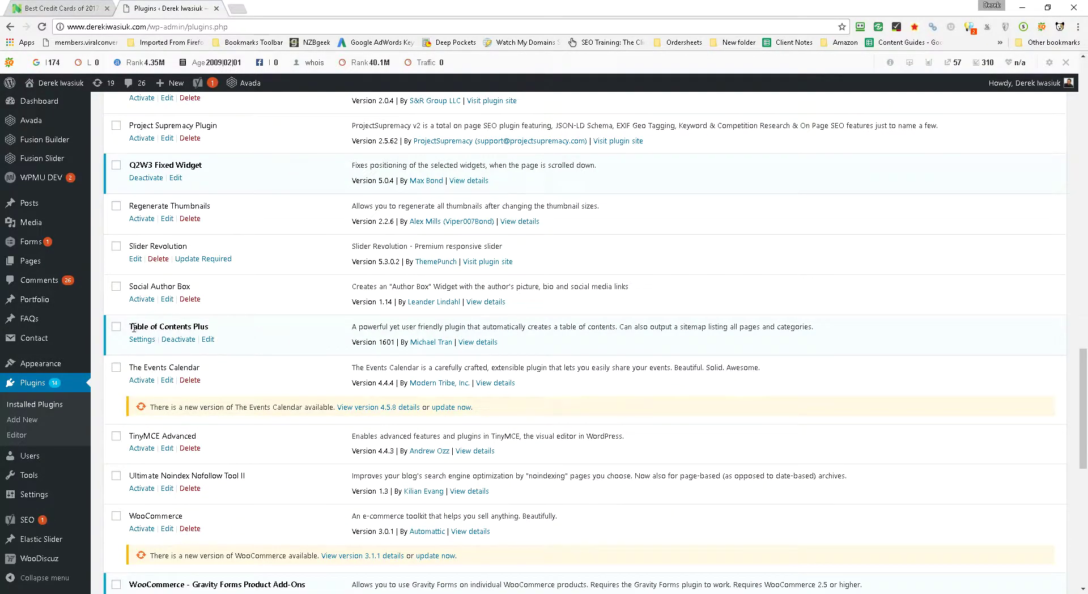
mouse_move(136, 327)
left_mouse_down()
mouse_move(219, 333)
mouse_move(131, 323)
left_mouse_up()
left_click(218, 333)
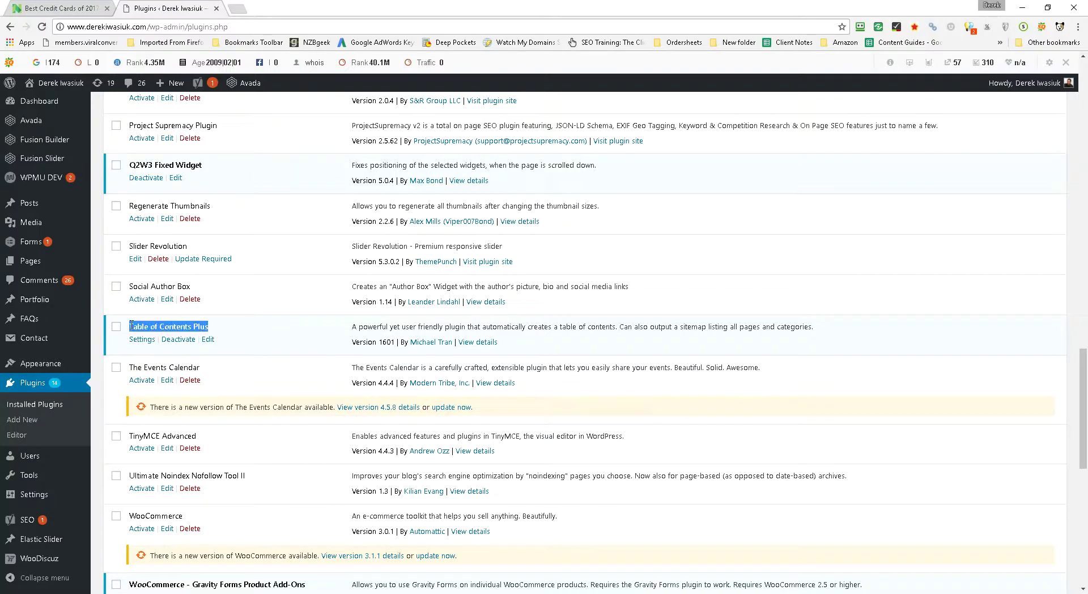
Step: Switch back to the NerdWallet page and highlight the heading "Best Credit Cards: Offers for July 2017" below the category grid
left_click(77, 9)
scroll(1000, 260, "up", 5)
left_click_drag(1083, 173, 1063, 63)
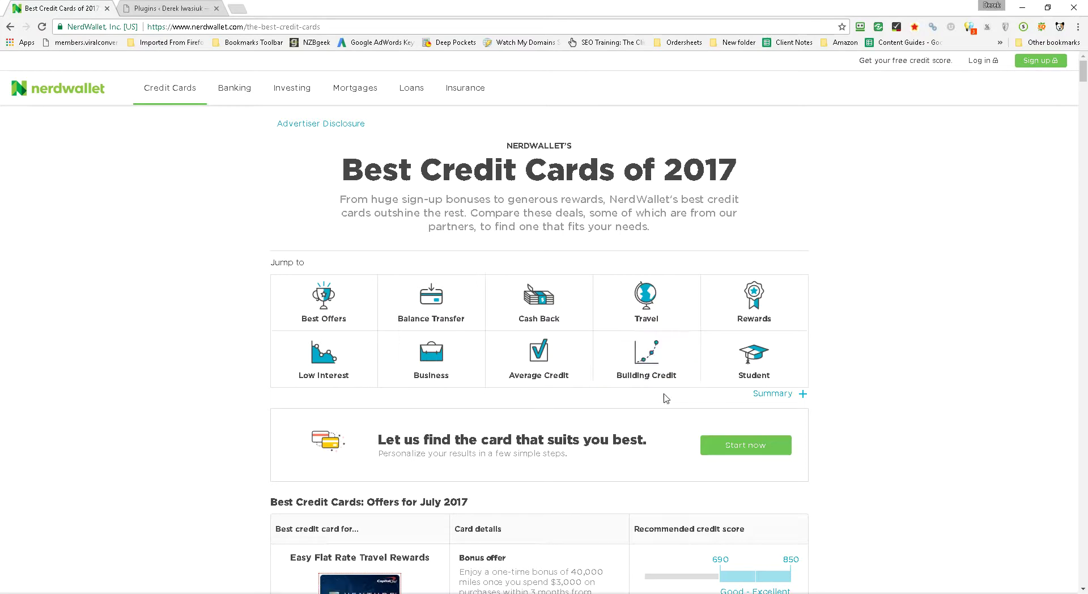
scroll(599, 487, "down", 6)
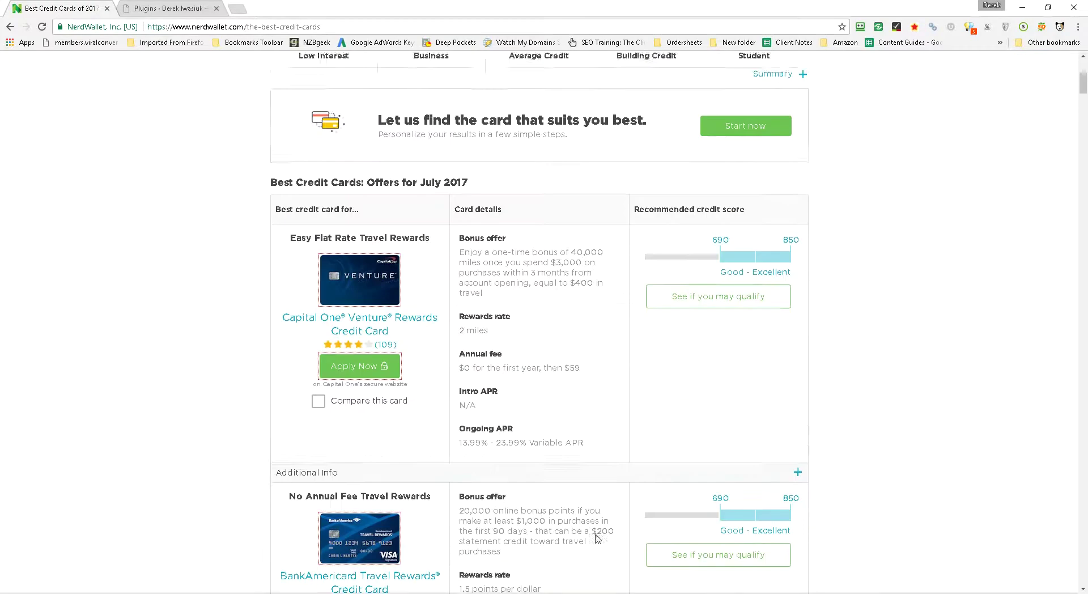
scroll(649, 457, "up", 3)
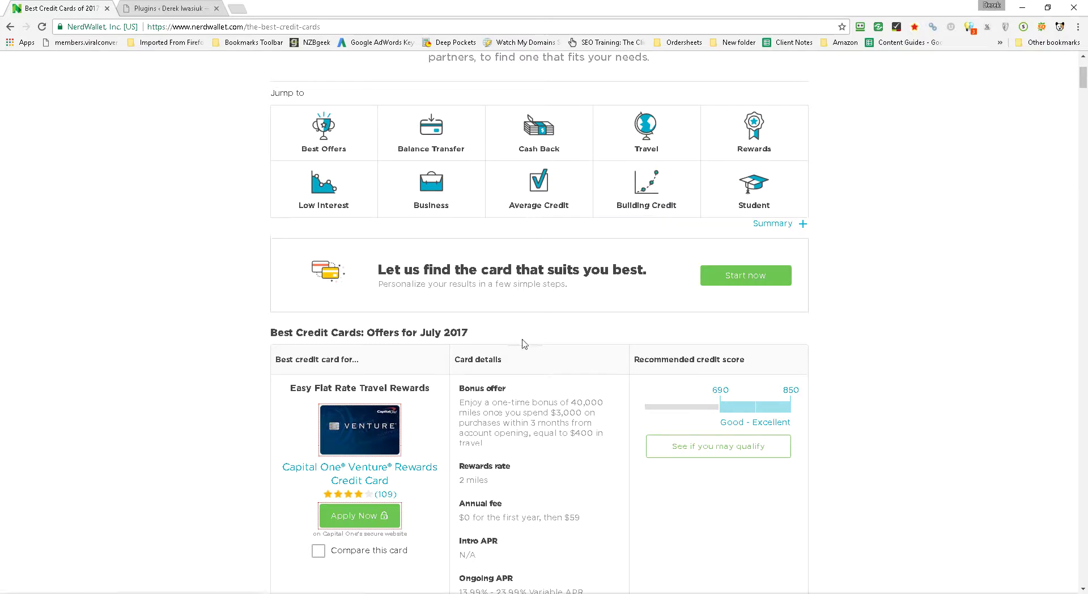
left_click_drag(473, 333, 268, 334)
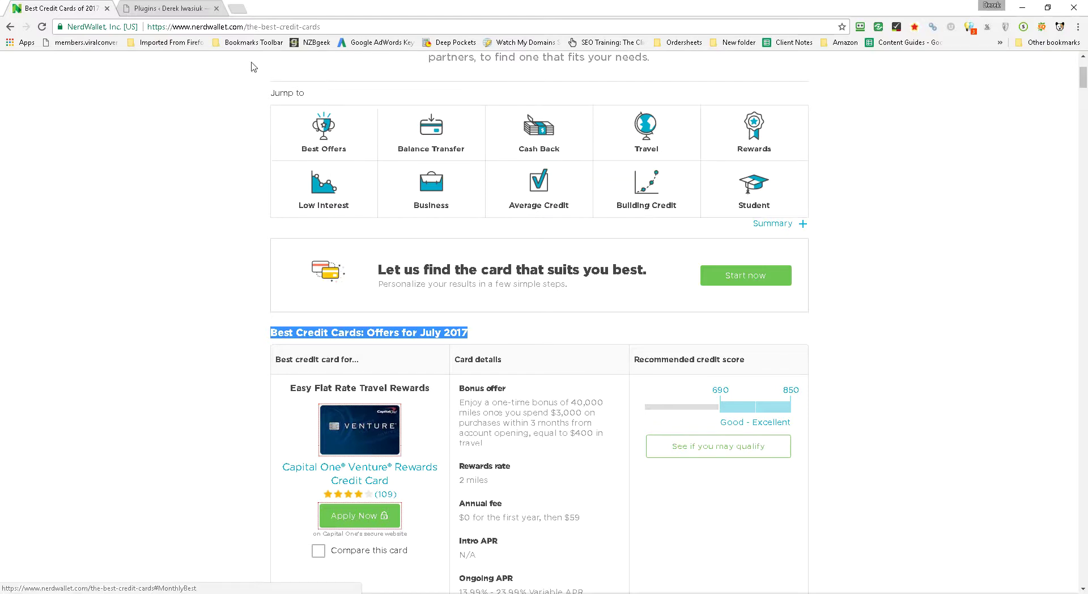
Step: Switch back to the WordPress plugins list and highlight the Q2W3 Fixed Widget entry
left_click(172, 11)
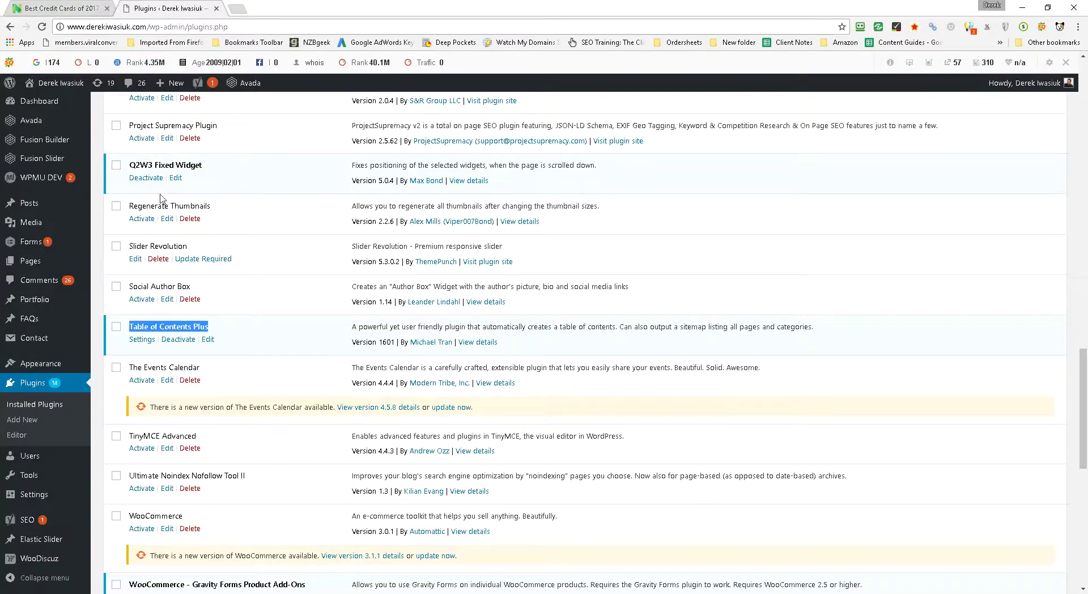
left_click(161, 326)
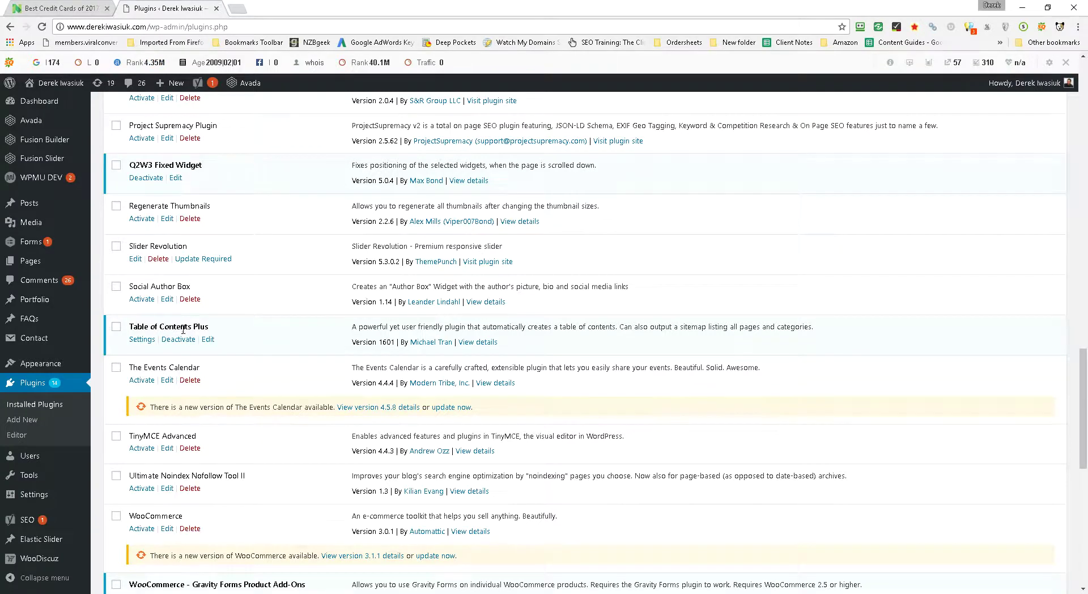
scroll(183, 340, "up", 1)
scroll(195, 353, "up", 4)
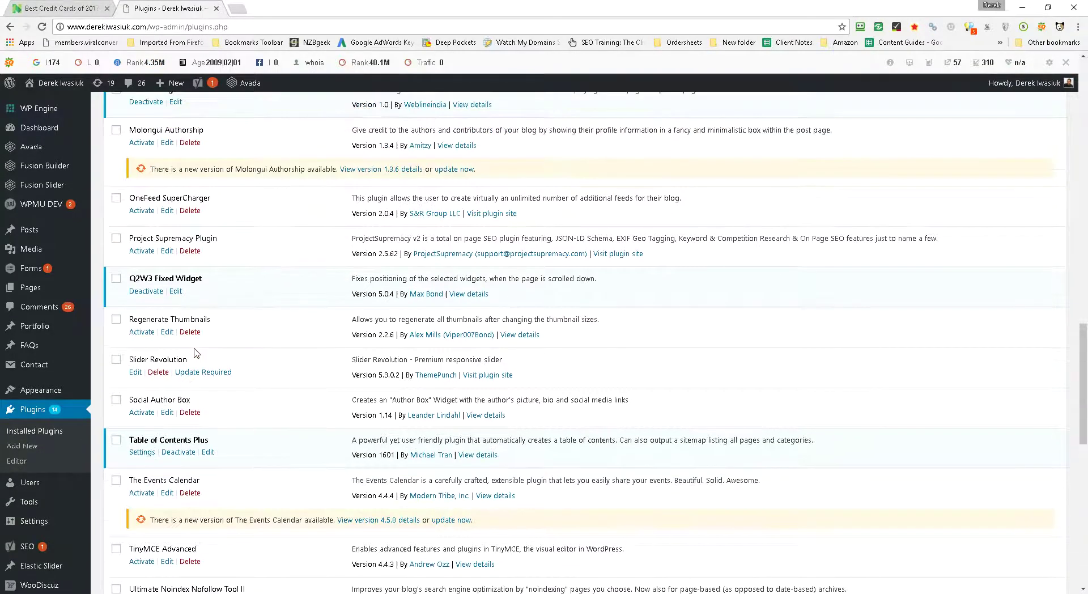
scroll(204, 354, "down", 3)
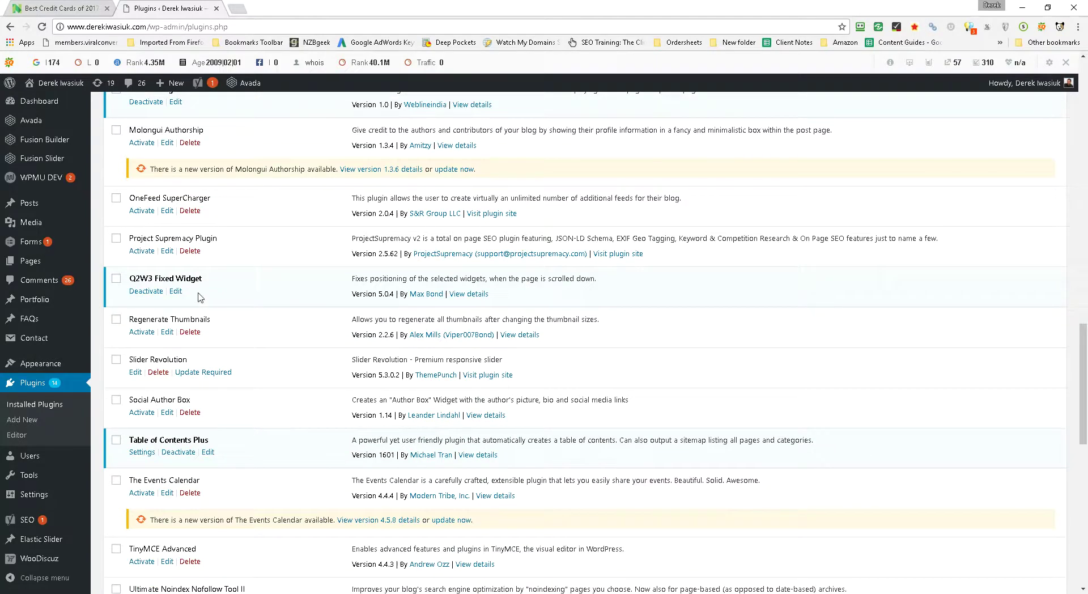
left_click_drag(130, 278, 203, 285)
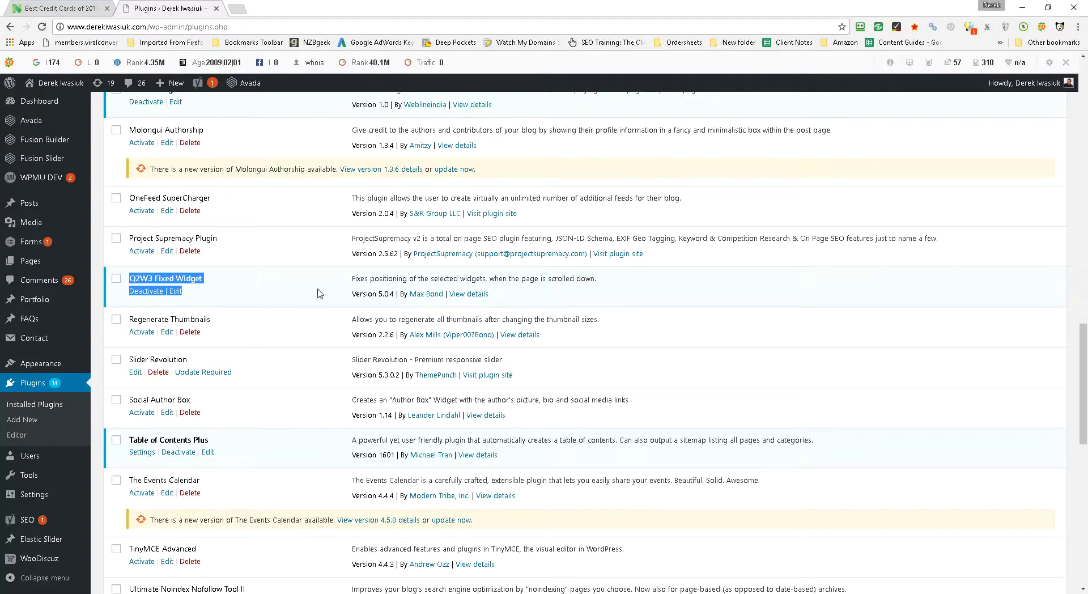
Step: Highlight the end of the Q2W3 Fixed Widget plugin's description
left_click_drag(499, 281, 594, 281)
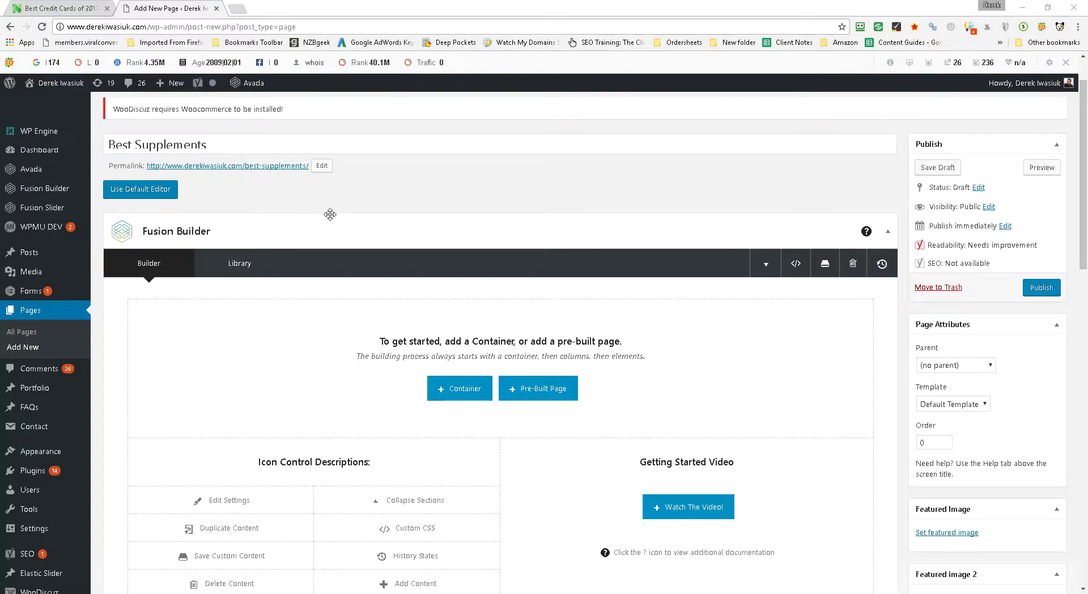
Step: Look over the Best Supplements page editor and browse the demos and templates offered as pre-built pages
scroll(346, 226, "down", 2)
scroll(348, 228, "down", 6)
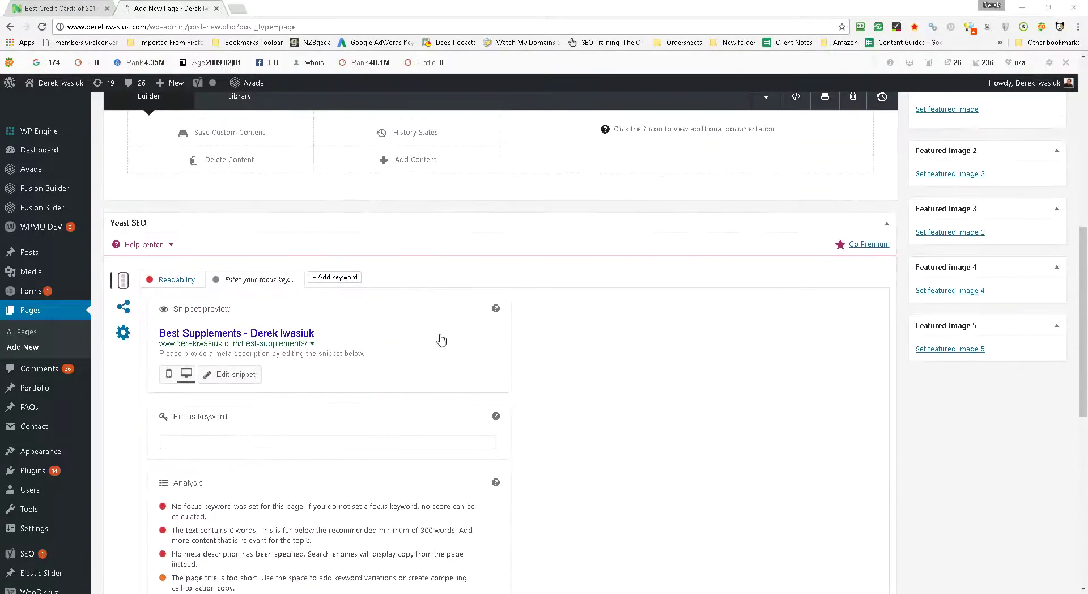
scroll(441, 336, "up", 7)
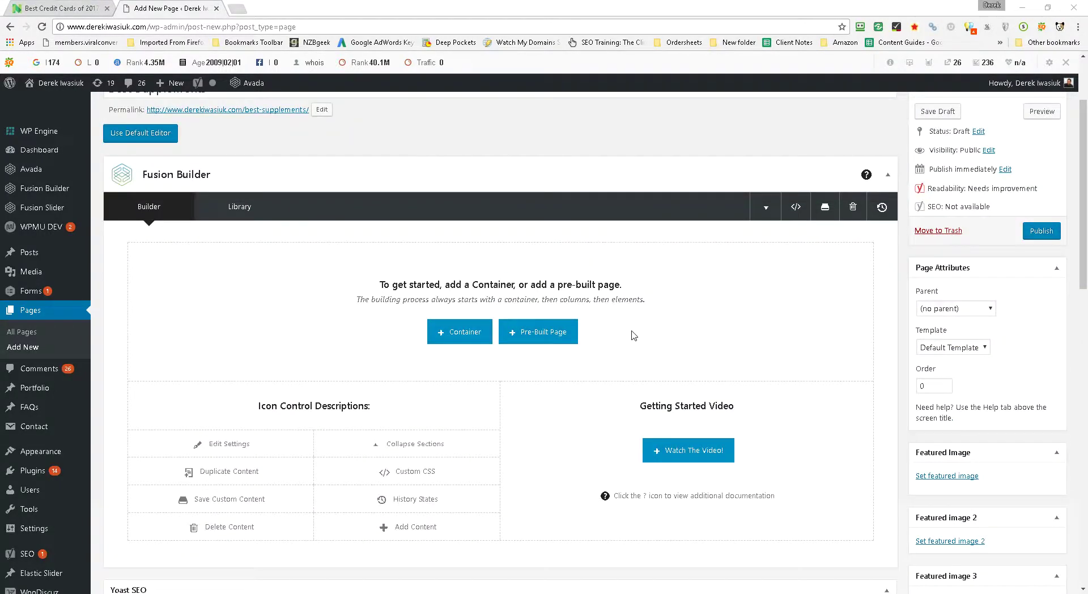
scroll(626, 347, "up", 1)
scroll(615, 354, "down", 6)
scroll(588, 388, "up", 5)
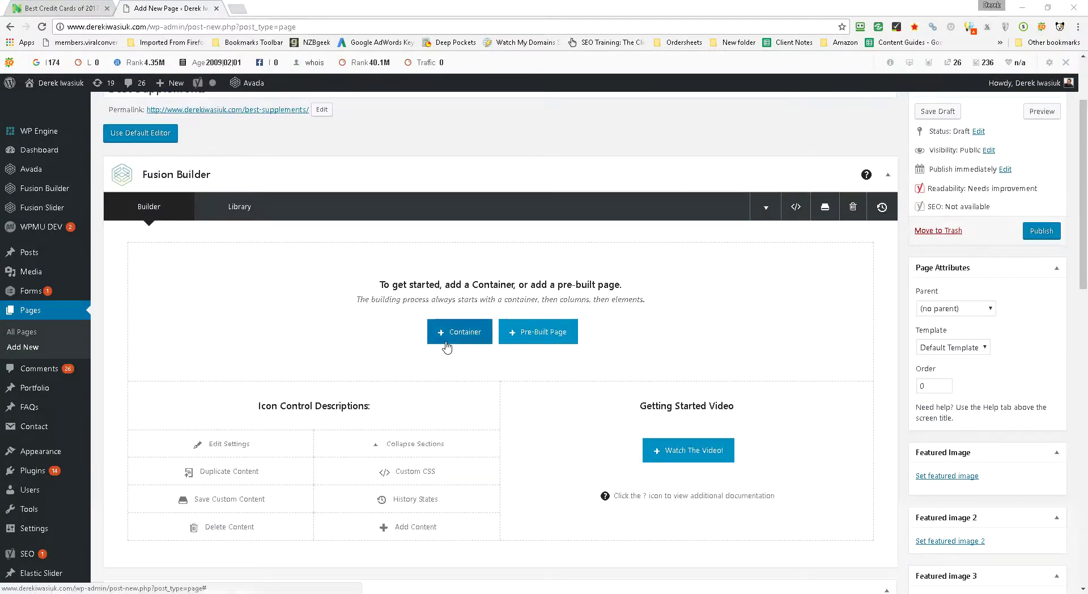
left_click(539, 346)
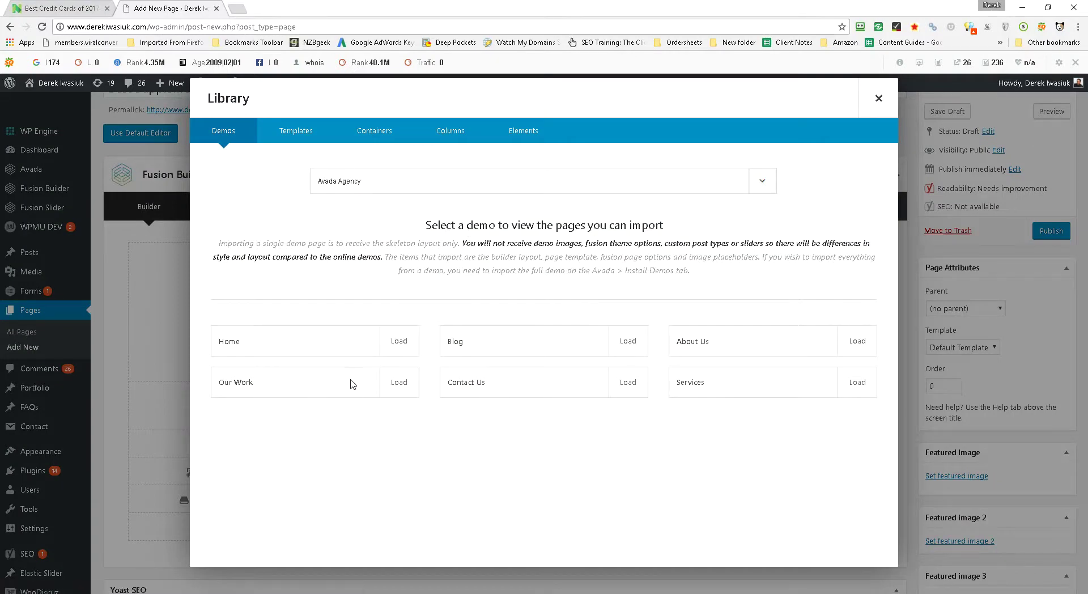
left_click(291, 136)
left_click(226, 131)
left_click(878, 101)
Step: Add a container with four 1/4 columns and a second container below it with a single 1/1 column
left_click(451, 333)
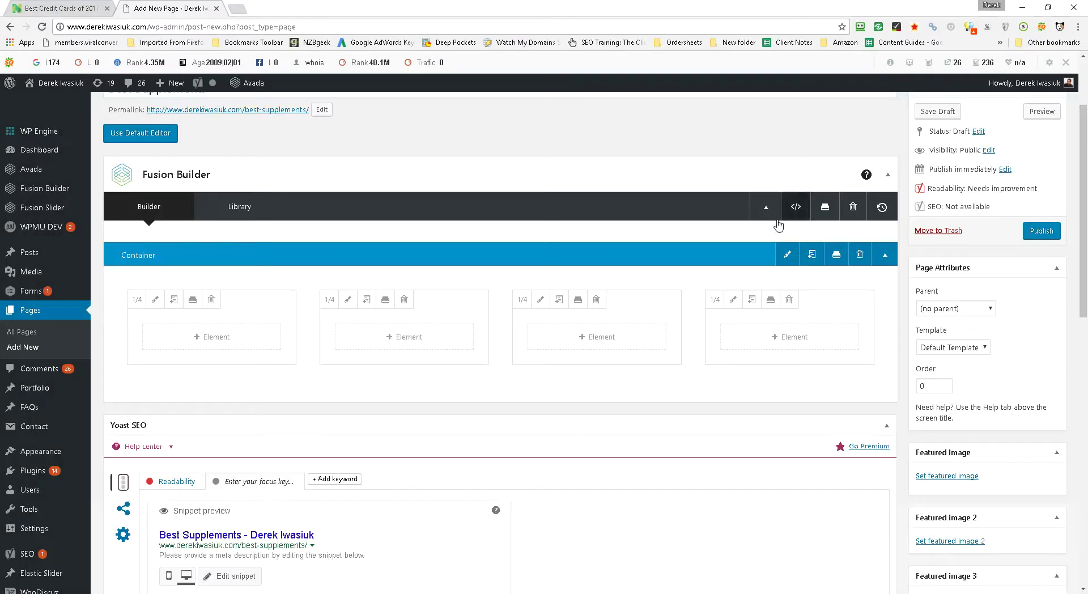
left_click(782, 199)
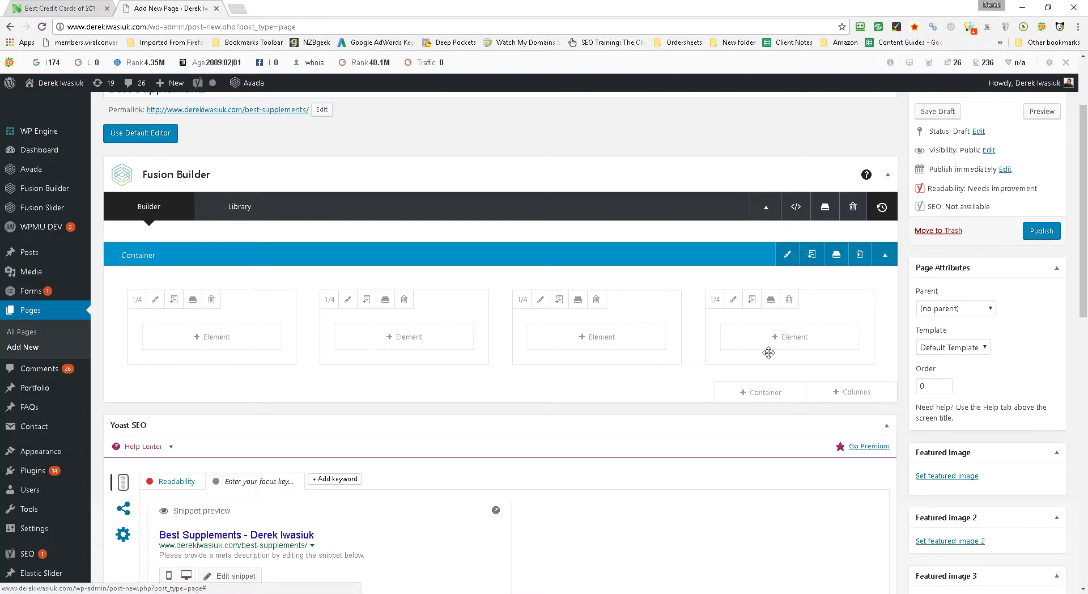
left_click(764, 393)
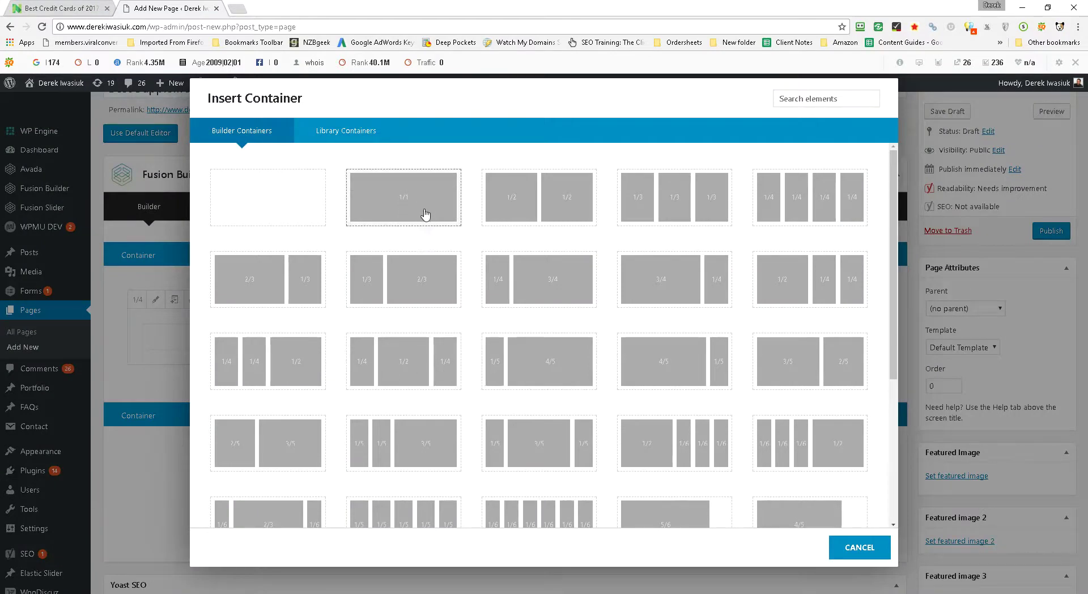
left_click(424, 226)
scroll(636, 464, "down", 3)
scroll(636, 463, "up", 2)
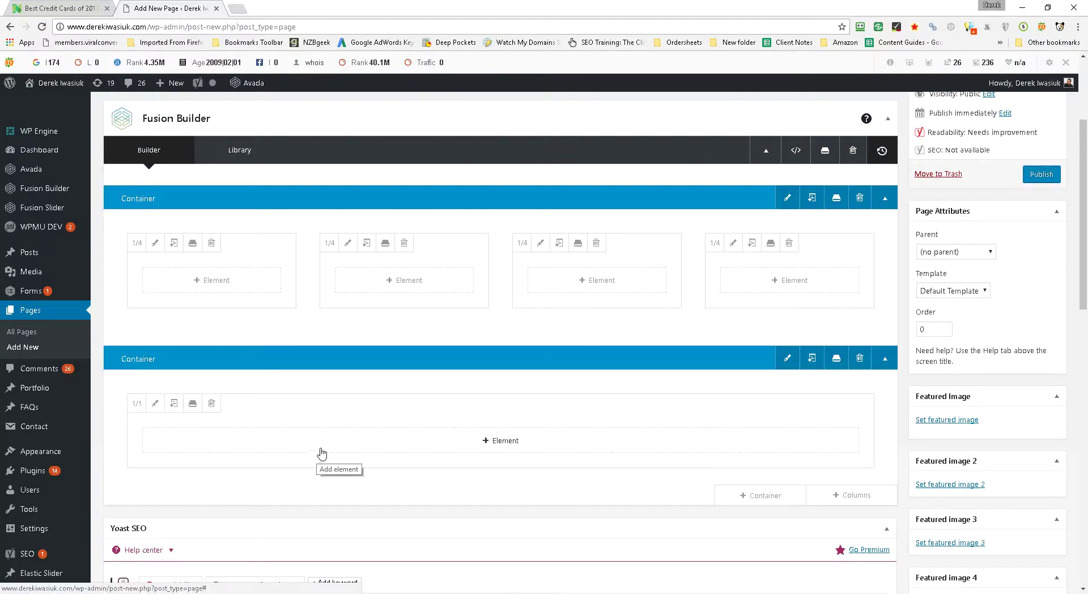
Step: Find the Text Block element with the search "text", add it to the 1/1 column and clear its default content
left_click(510, 442)
left_click(817, 101)
type("tes")
key("BackSpace")
type("xt")
left_click(293, 185)
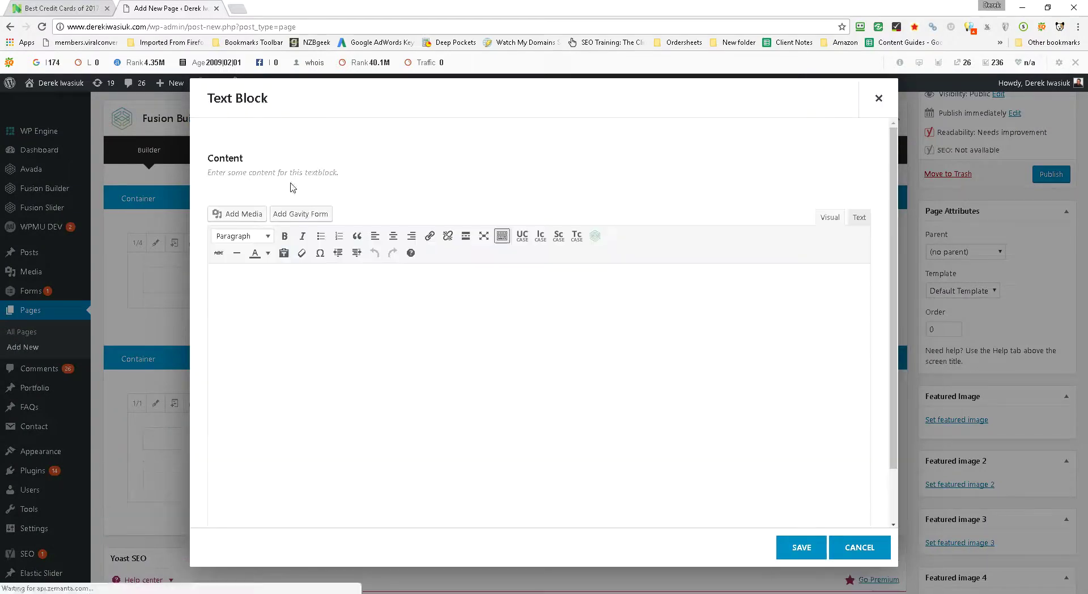
triple_click(385, 280)
key("BackSpace")
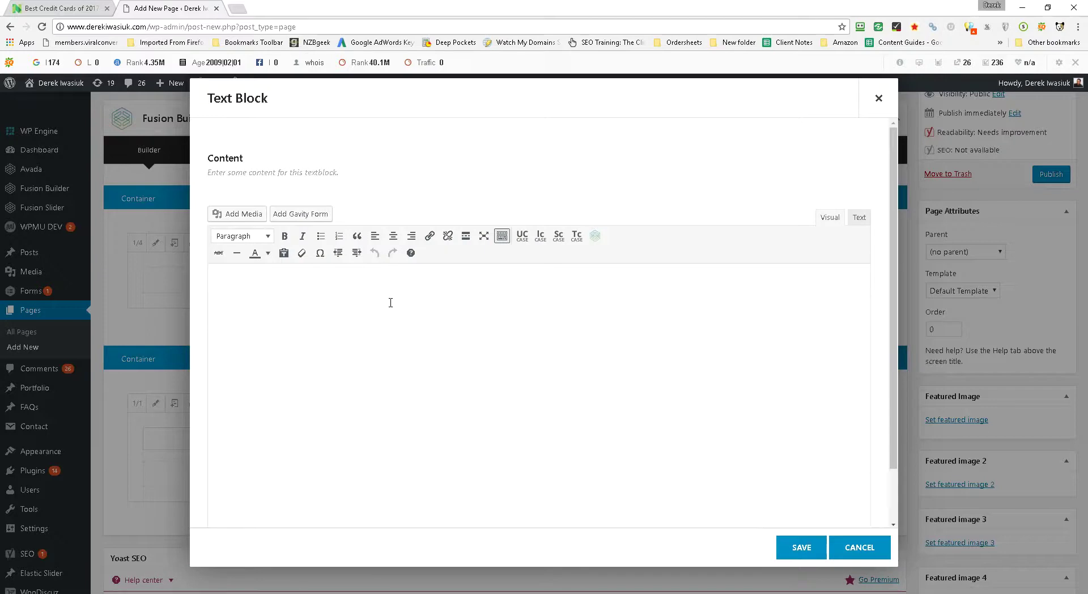
Step: Enter "Best Supplements for Weight Loss" as the text block's first line, correcting the spelling of "Supplements"
type("Best Supplments for We")
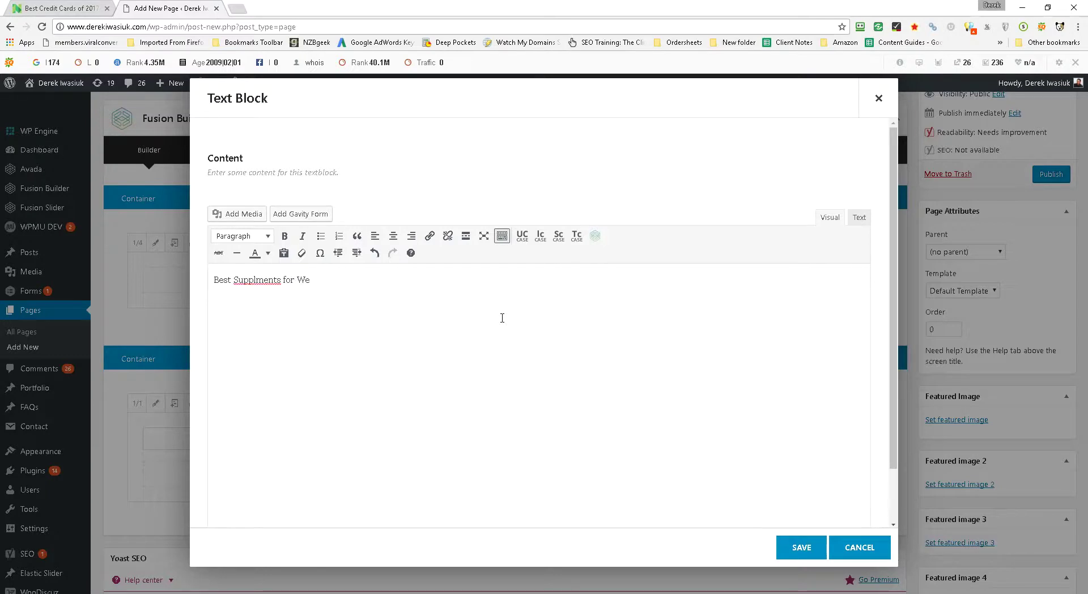
type("ight Loss")
right_click(270, 283)
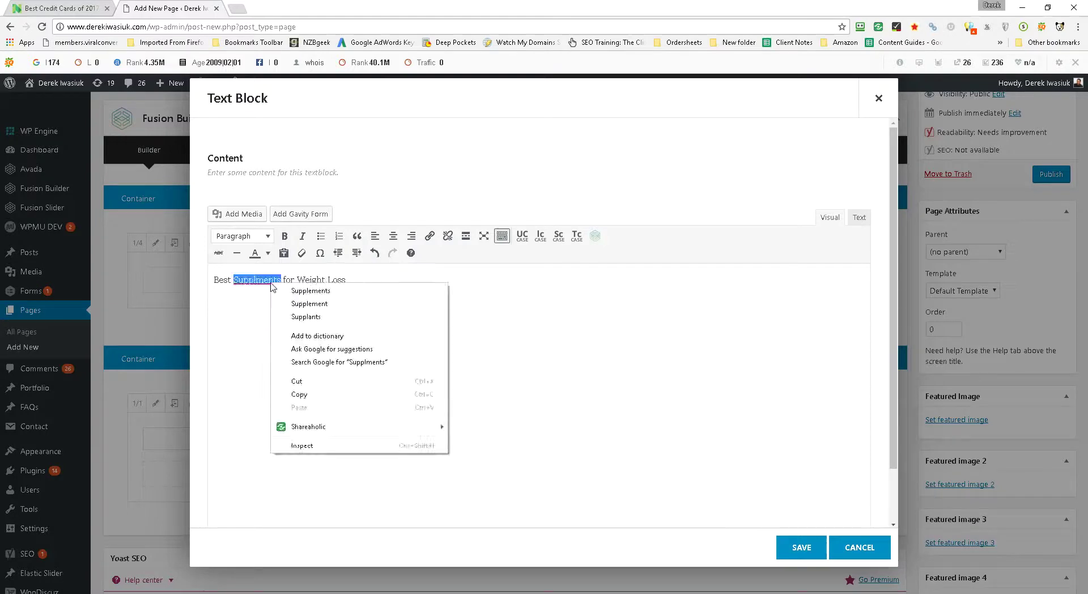
left_click(279, 289)
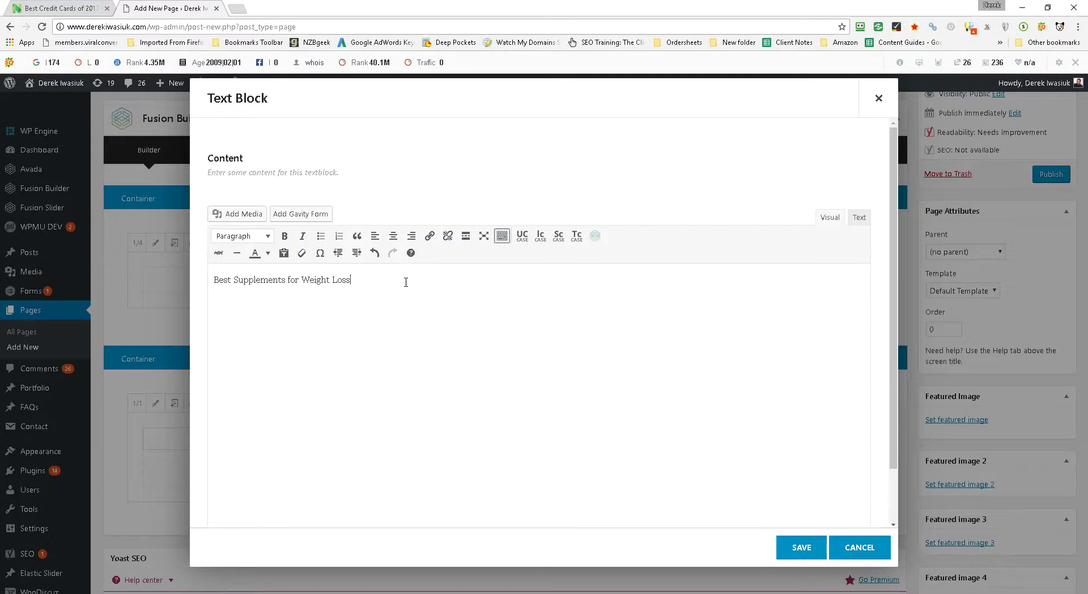
Step: Duplicate the Weight Loss line below a blank line and reword the copy to "Best Supplements for Muscle Gain"
left_click_drag(388, 283, 215, 282)
key("ctrl+c")
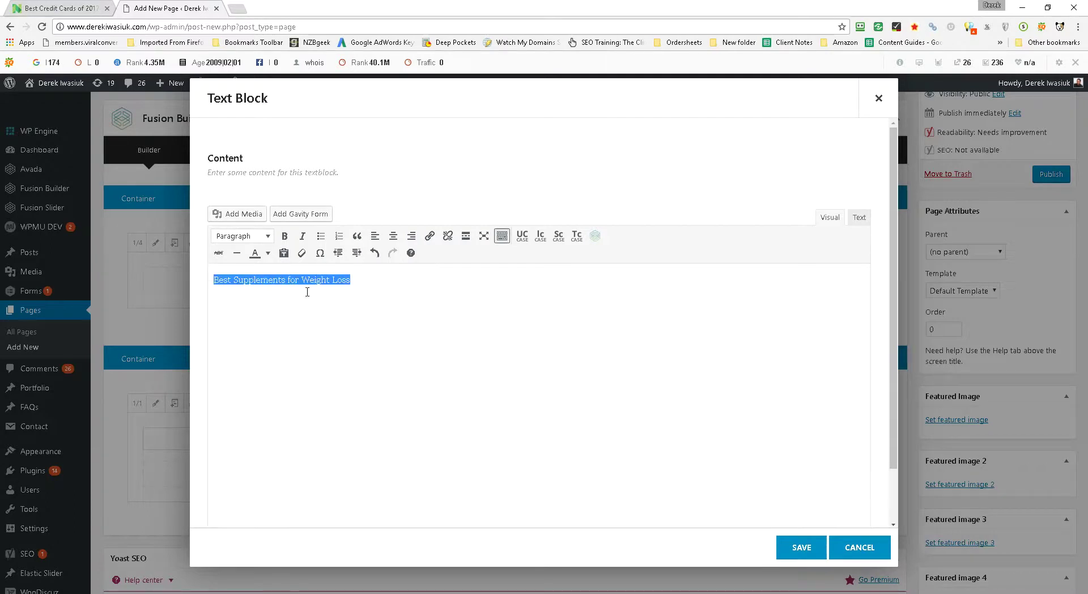
left_click(359, 282)
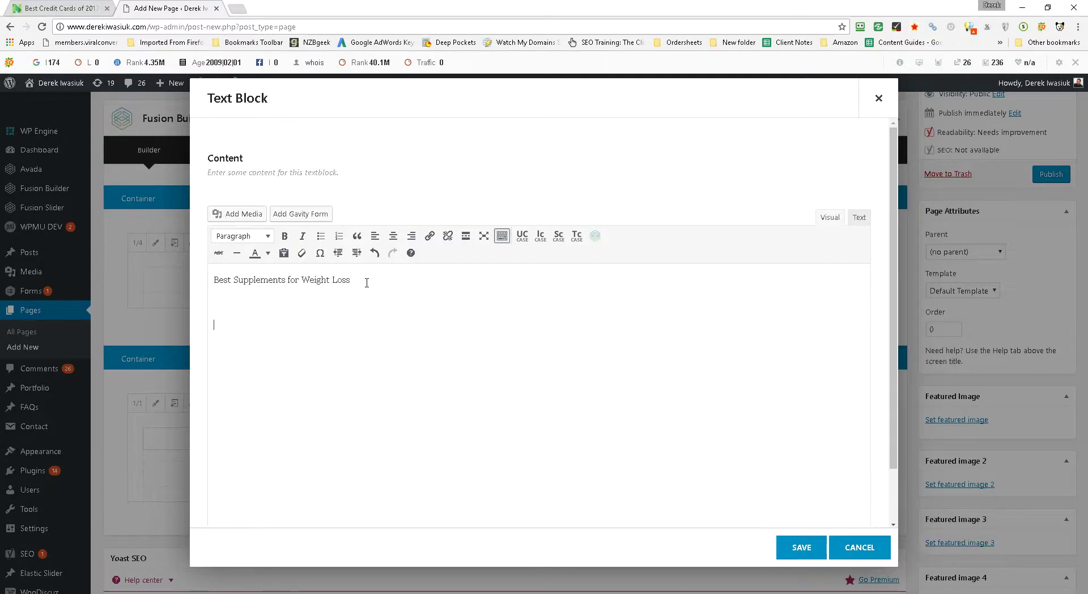
key("Return")
key("Return")
key("ctrl+v")
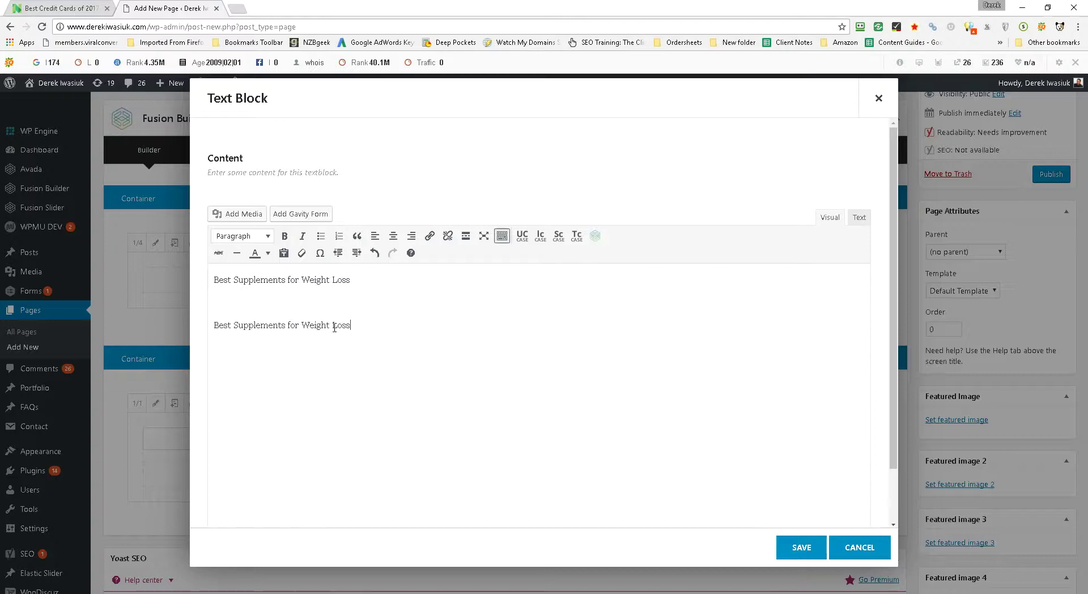
left_click_drag(301, 325, 355, 328)
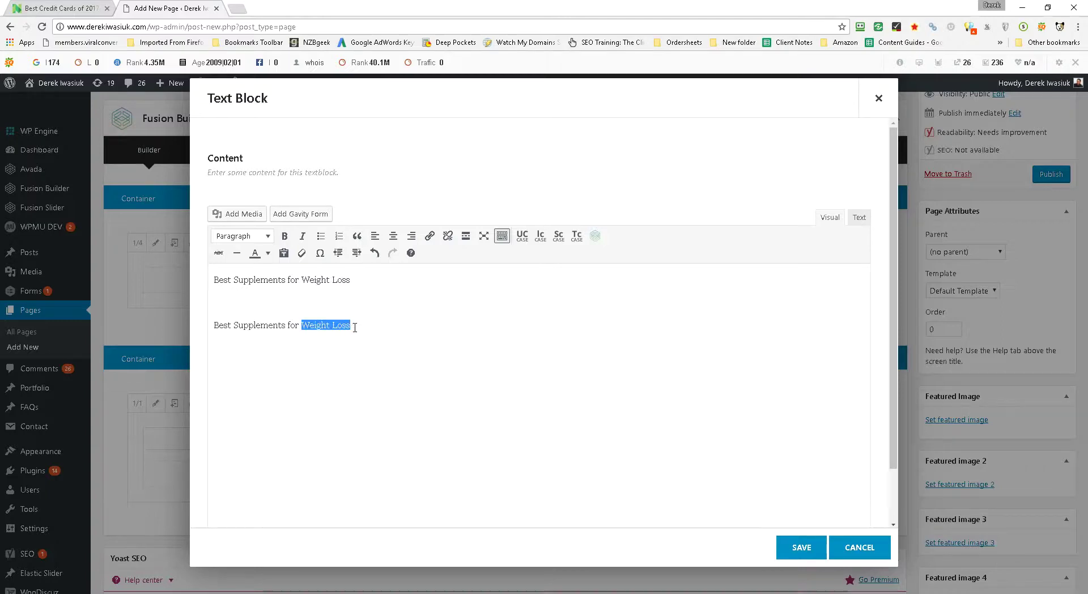
type("Muscle Gain")
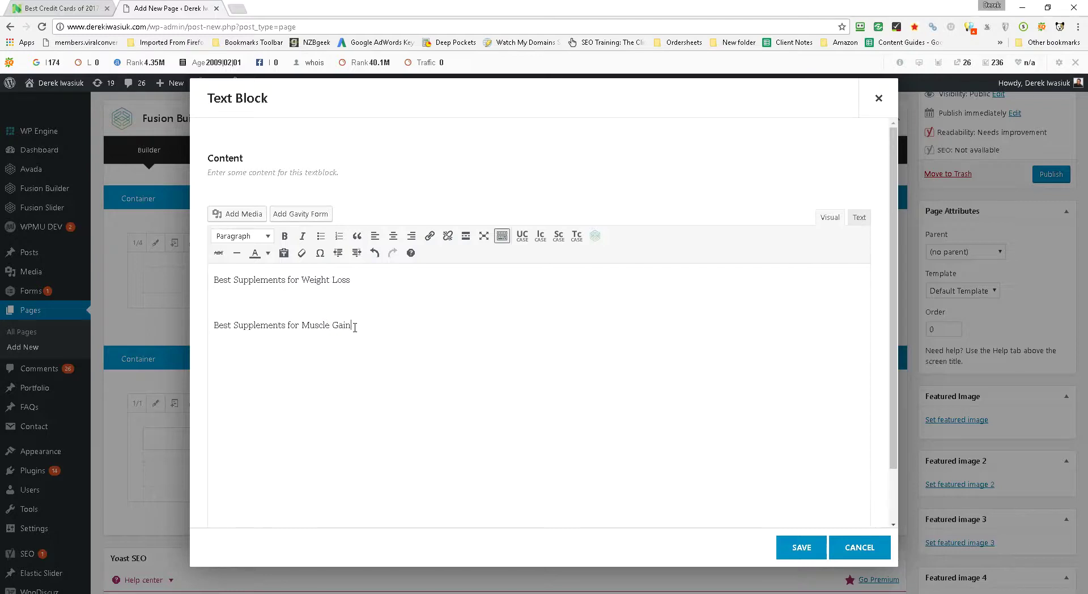
Step: Duplicate the Muscle Gain line below itself and reword the copy to "Best Supplements for Hair Loss"
left_click_drag(355, 327, 211, 326)
key("ctrl+c")
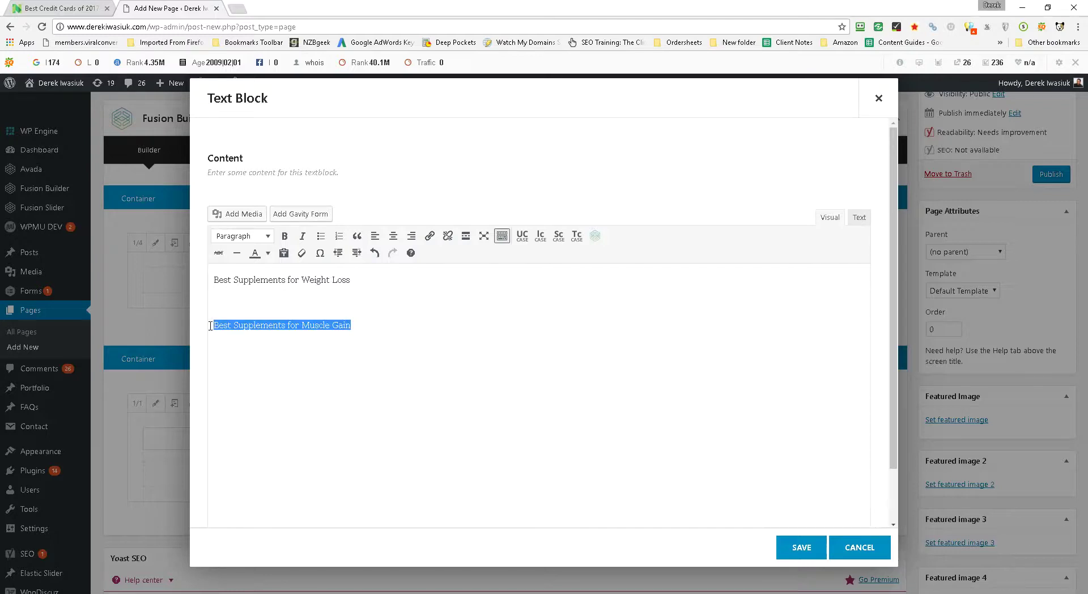
left_click(376, 327)
key("ctrl+v")
left_click_drag(304, 371, 360, 370)
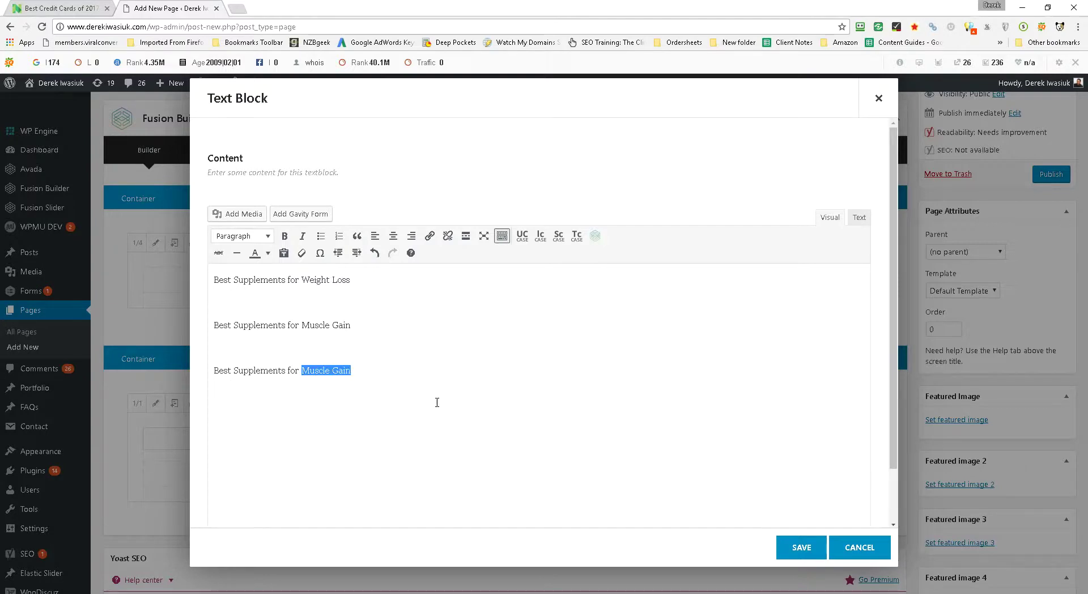
type("Ha")
Step: Duplicate the Hair Loss line below itself and reword the copy to "Best Supplements for Overall Health"
left_click_drag(339, 370, 221, 374)
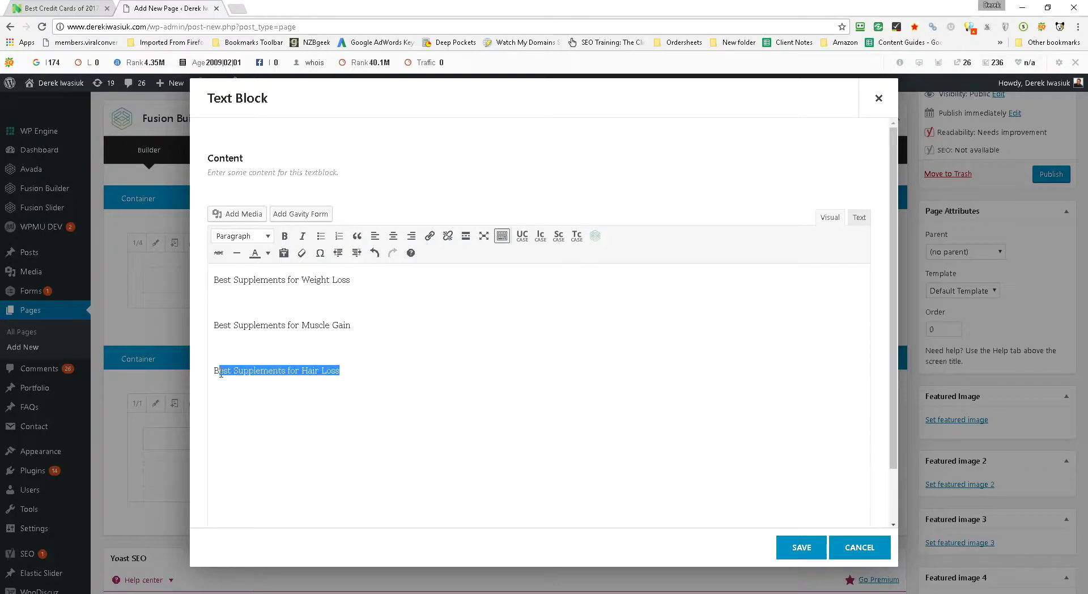
left_click(360, 367)
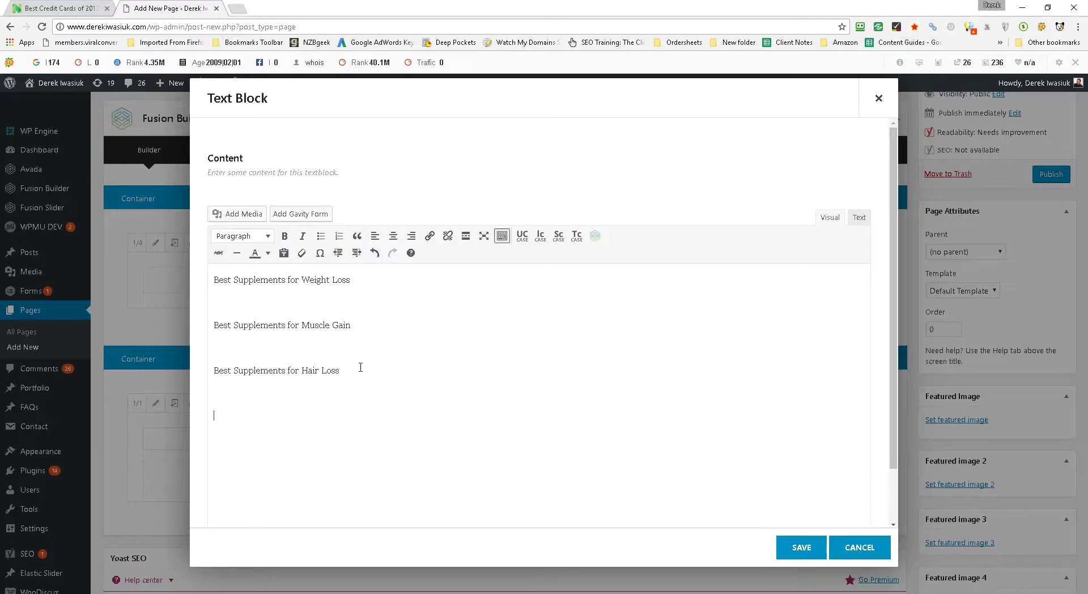
key("Return")
type("Best Supplements for Hair Loss")
key("BackSpace")
type("Over")
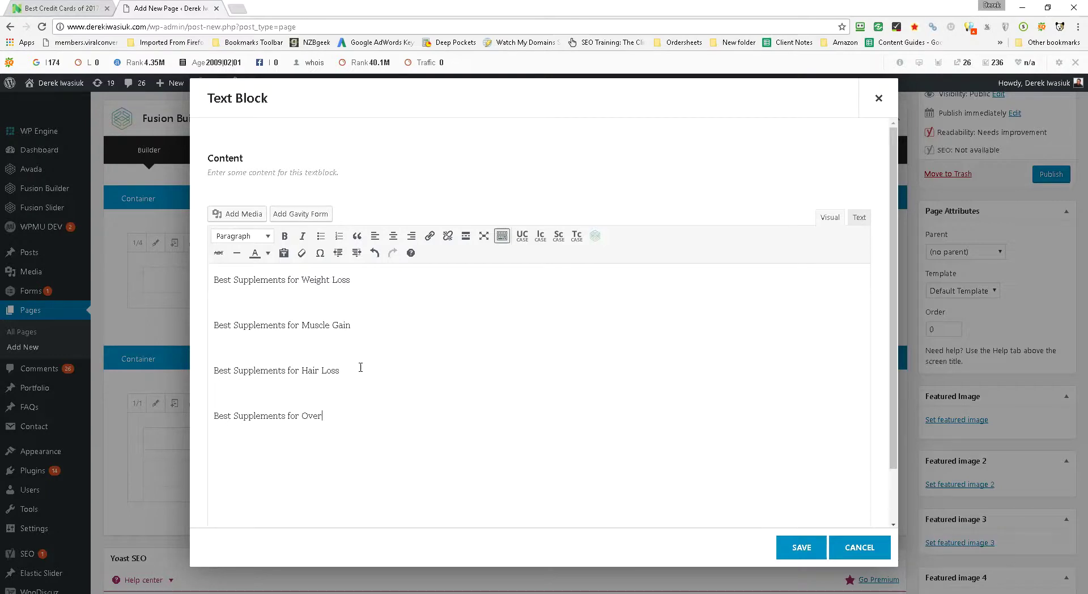
type("all Health")
Step: Add the line "Best Supplements for Energy" below the Overall Health line from another copy of the Hair Loss line
key("Return")
type("Best Supplements for Hair Loss")
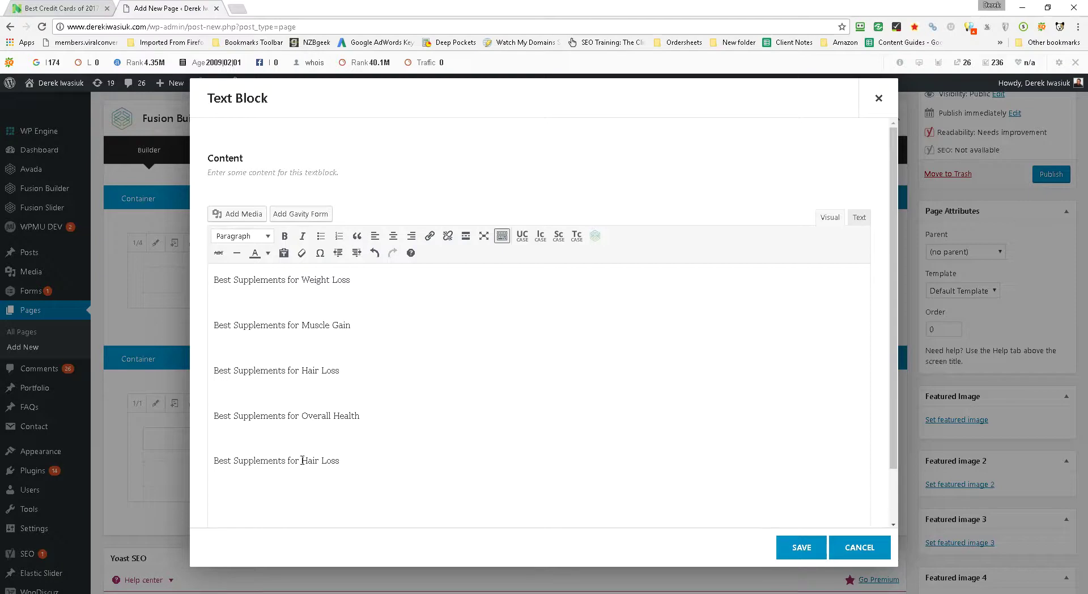
left_click_drag(303, 460, 342, 460)
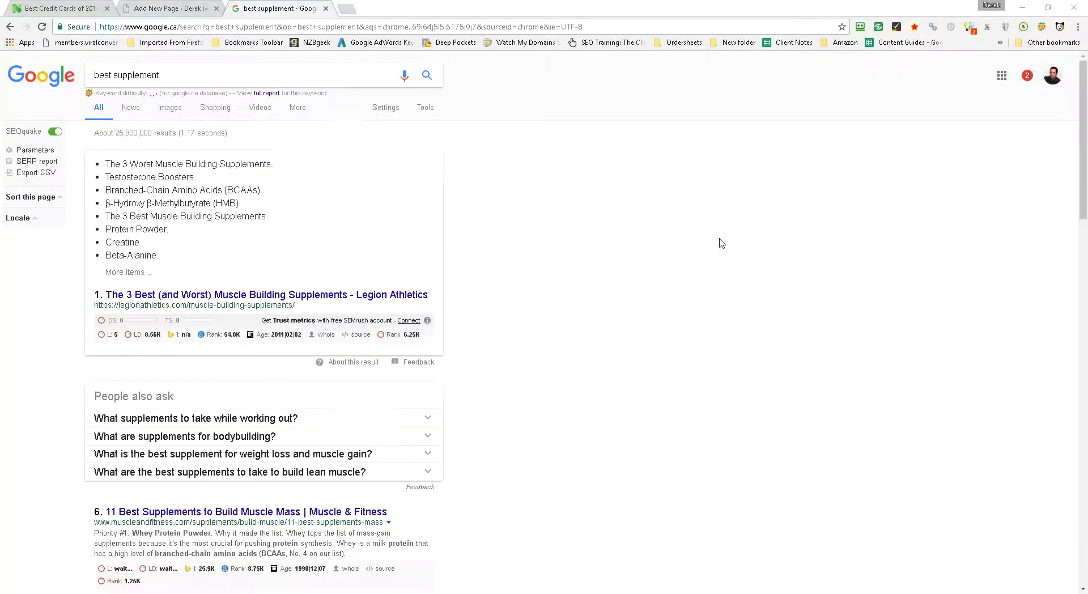
Step: Check Google's search suggestions for "best supplement" to find more topic ideas
left_click(179, 73)
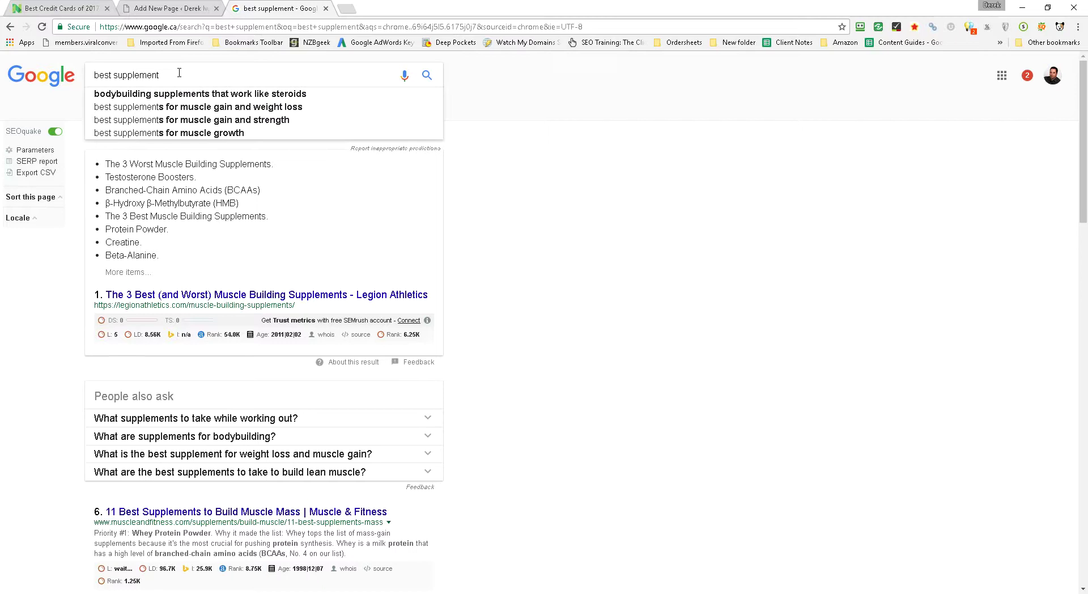
type("fir")
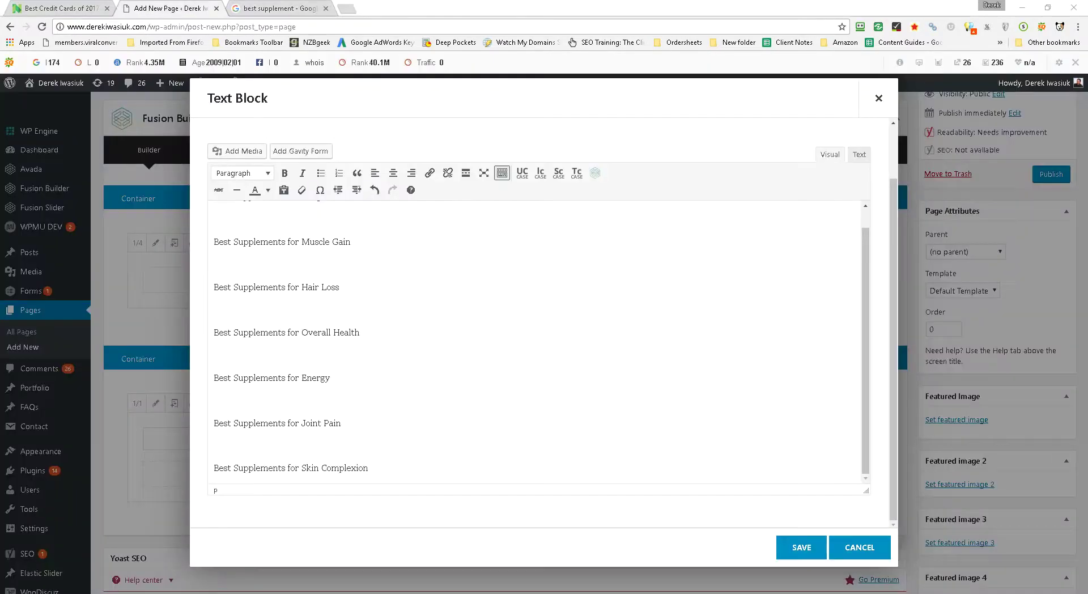
Step: Format all the "Best Supplements for" lines in the text block as Heading 3
scroll(420, 377, "up", 3)
scroll(347, 352, "down", 3)
left_click(342, 466)
mouse_move(401, 474)
left_mouse_down()
mouse_move(236, 468)
mouse_move(207, 380)
mouse_move(214, 270)
left_mouse_up()
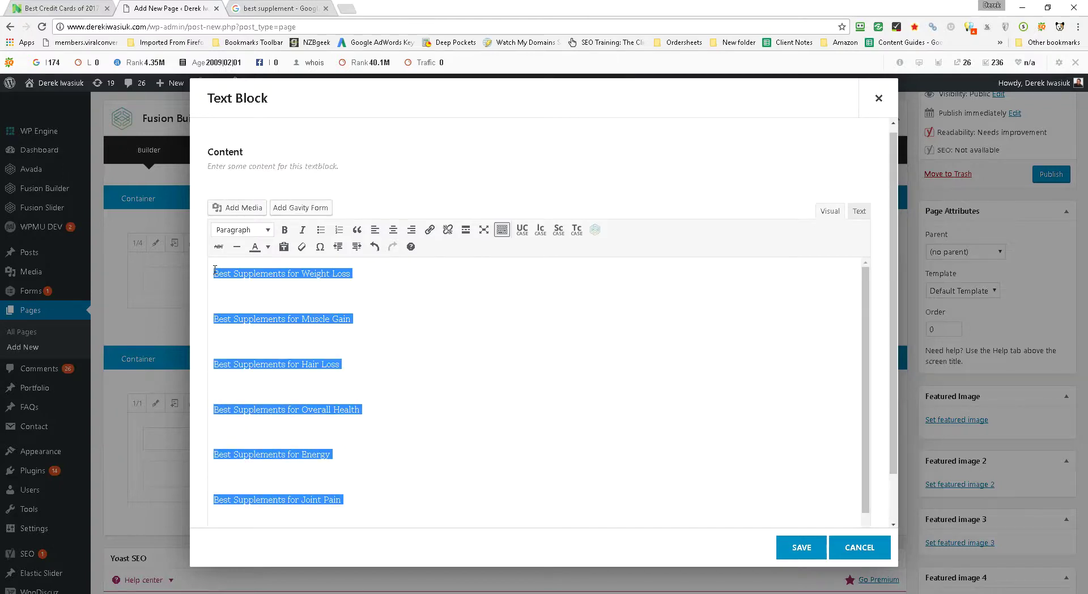
left_click(265, 229)
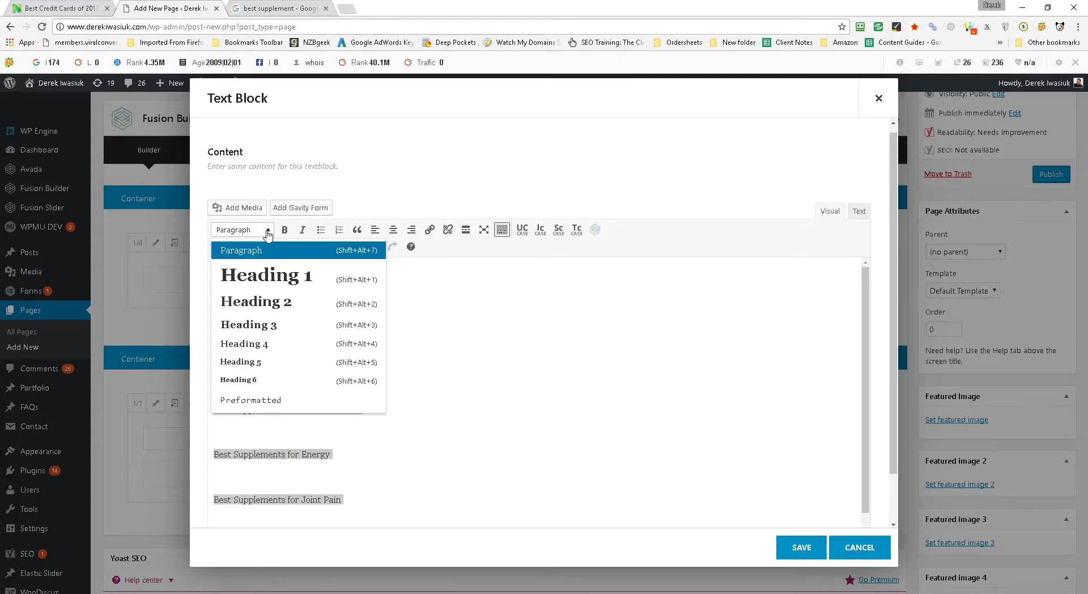
left_click(285, 328)
left_click(525, 347)
scroll(425, 409, "up", 1)
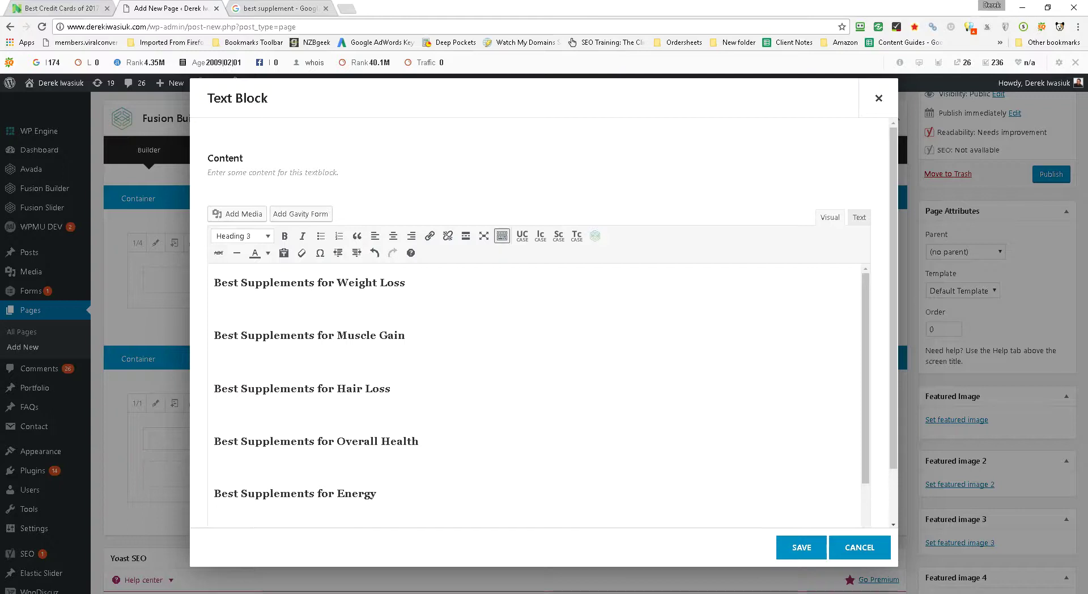
Step: Insert the standard Lorem Ipsum passage from lipsum.com under the "Best Supplements for Weight Loss" heading
key("ctrl+Tab")
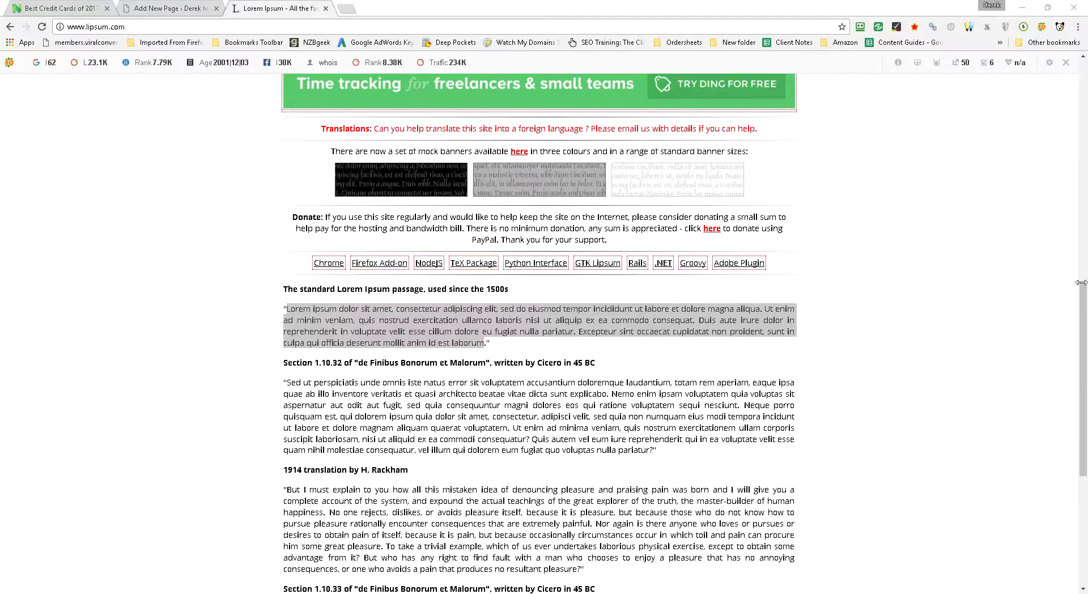
left_click(158, 8)
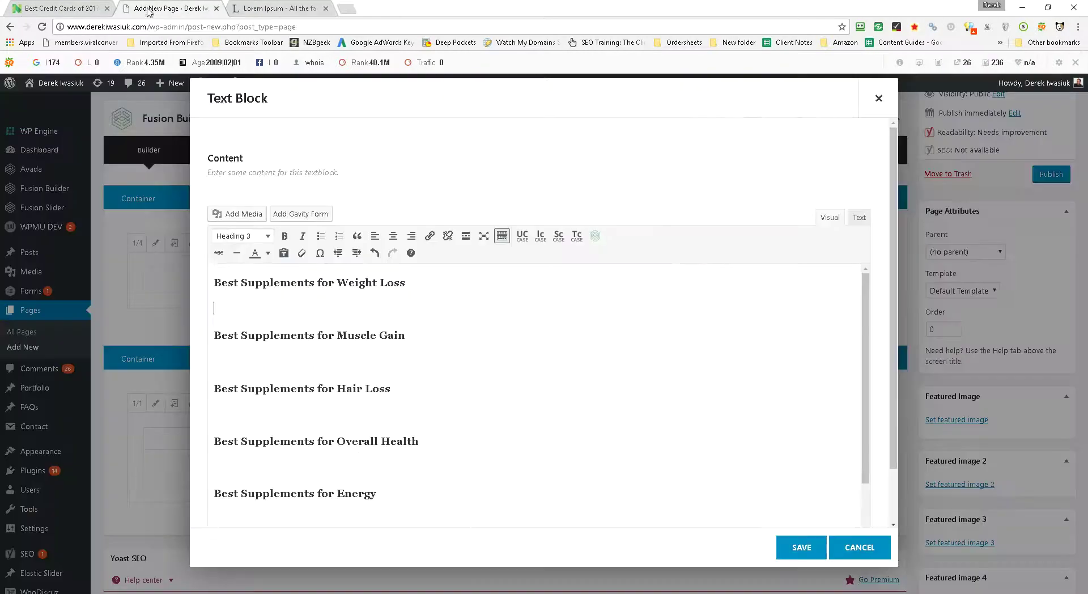
left_click(215, 308)
type("Lorem ipsum dolor sit amet, consectetur adipiscing elit, sed do eiusmod tempor incididunt ut labore et dolore magna aliqua. Ut enim ad minim veniam, quis nostrud exercitation ullamco laboris nisi ut aliquip ex ea commodo consequat. Duis aute irure dolor in reprehenderit in voluptate velit esse cillum dolore eu fugiat nulla pariatur. Excepteur sint occaecat cupidatat non proident, sunt in culpa qui officia deserunt mollit anim id est laborum")
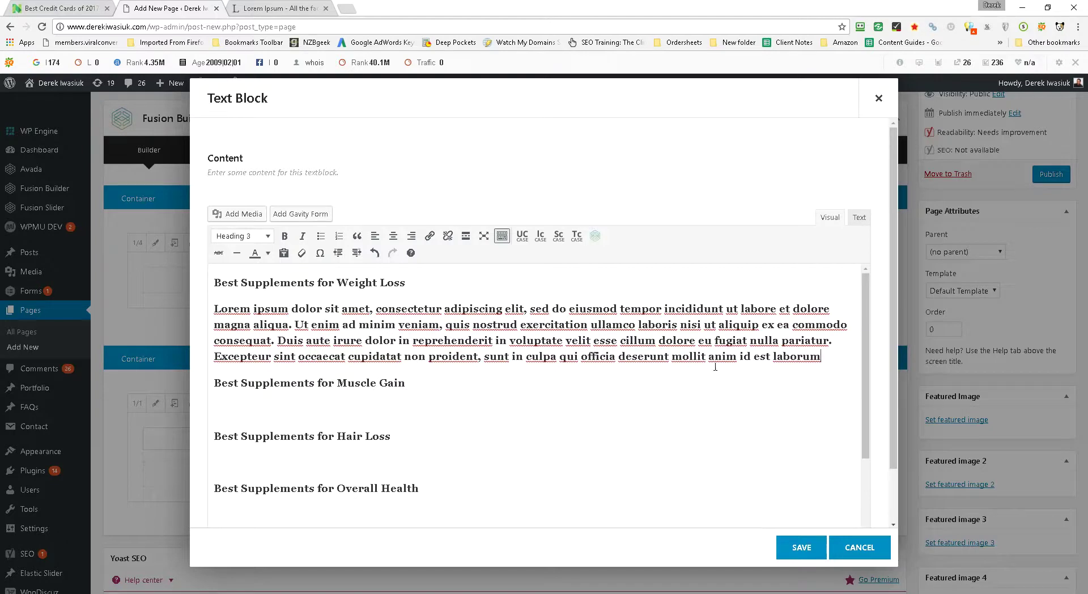
Step: Copy the Lorem Ipsum passage under "Best Supplements for Weight Loss" and format the original as Paragraph text
left_click_drag(828, 356, 214, 308)
key("ctrl+c")
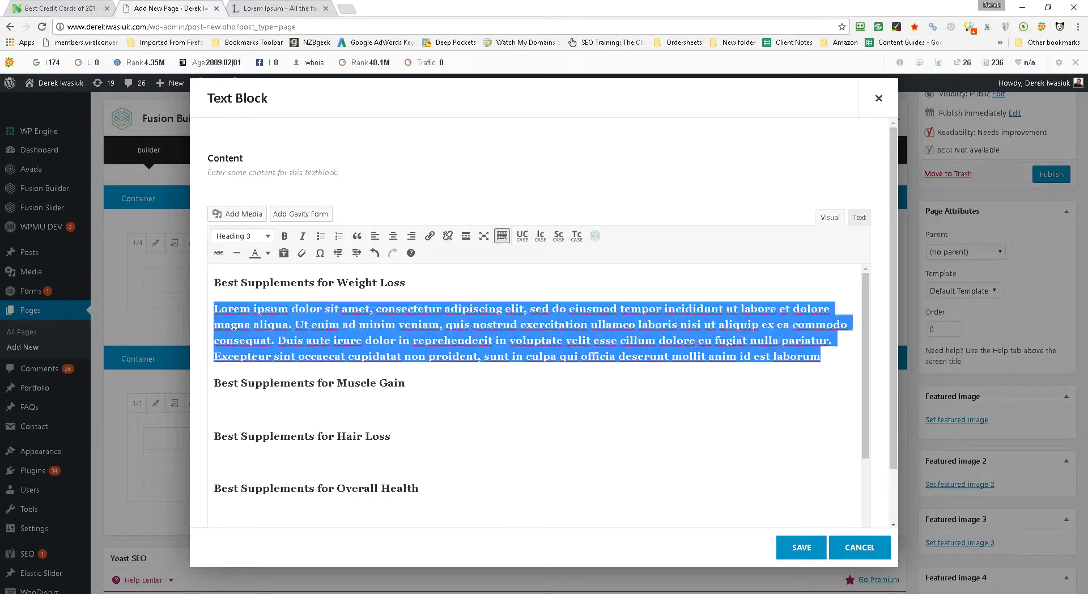
left_click(258, 236)
left_click(257, 258)
left_click(501, 424)
Step: Paste the Lorem Ipsum passage under the "Best Supplements for Muscle Gain" heading and format it as Paragraph
left_click(271, 386)
key("ctrl+v")
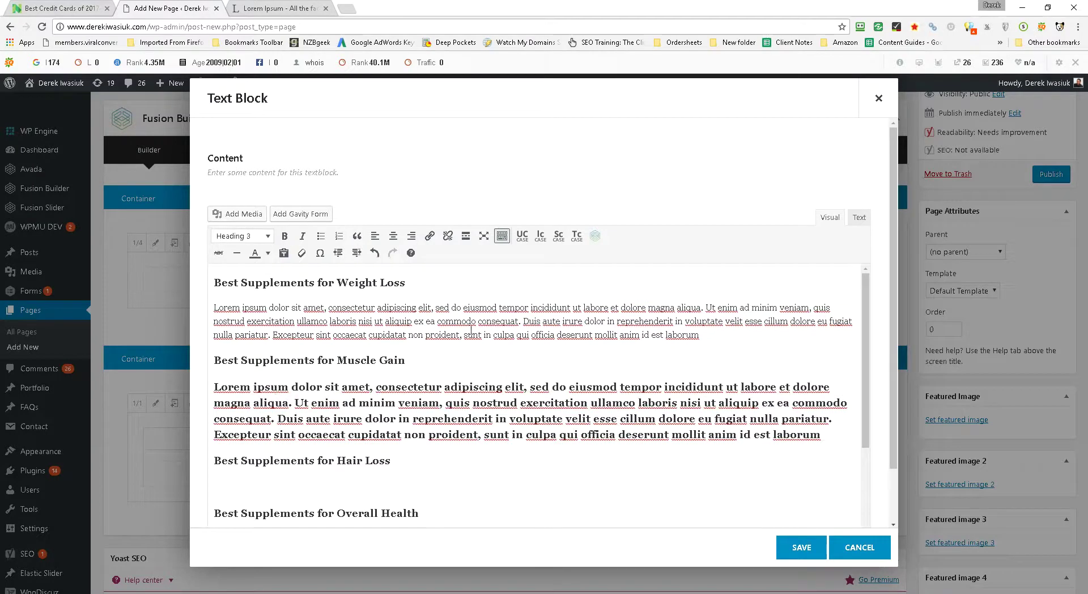
left_click(258, 236)
left_click(258, 258)
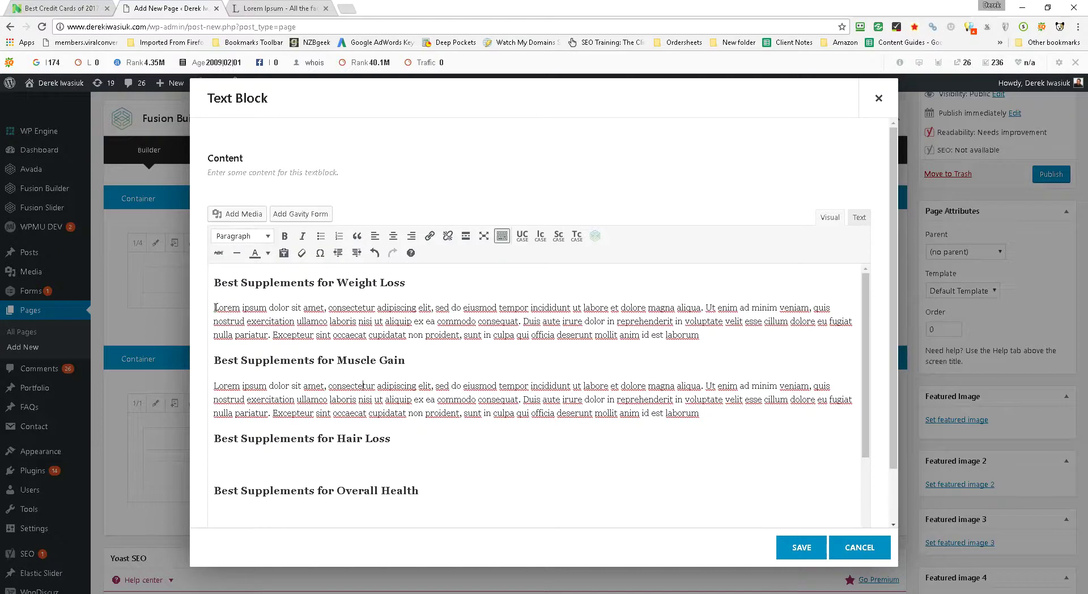
Step: Copy the Weight Loss passage under the "Best Supplements for Hair Loss" heading and format the copy as Paragraph
left_click_drag(222, 307, 719, 335)
key("ctrl+c")
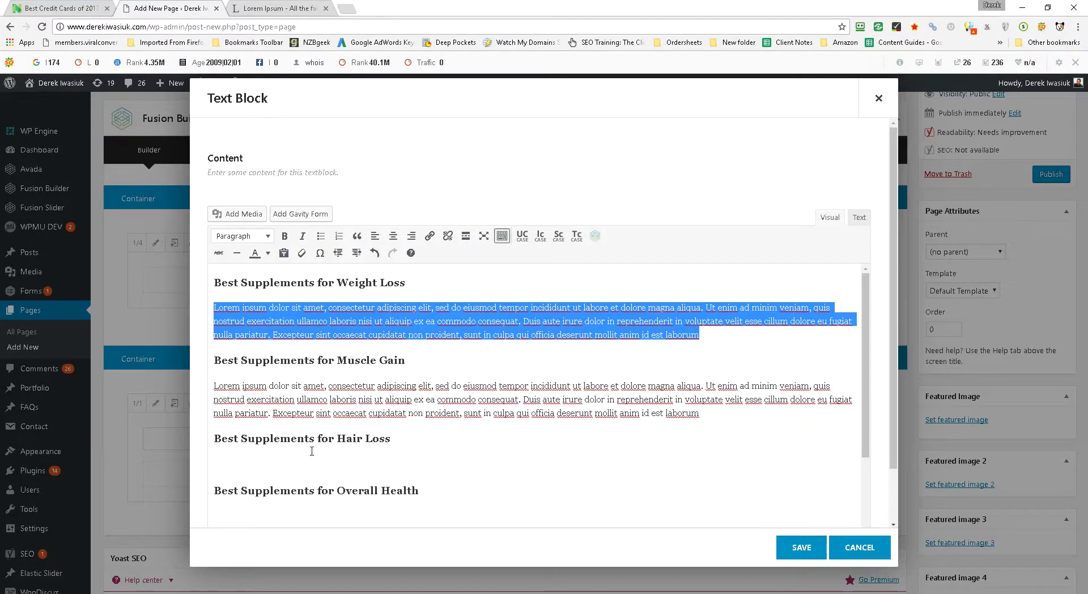
left_click(256, 457)
key("ctrl+v")
scroll(483, 475, "down", 1)
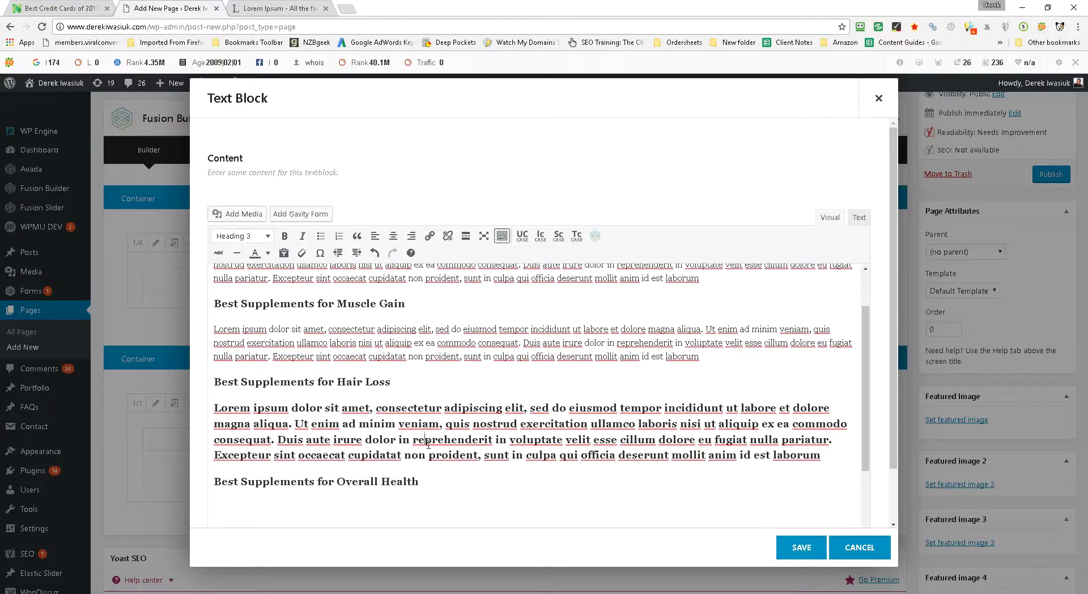
left_click(242, 235)
left_click(240, 256)
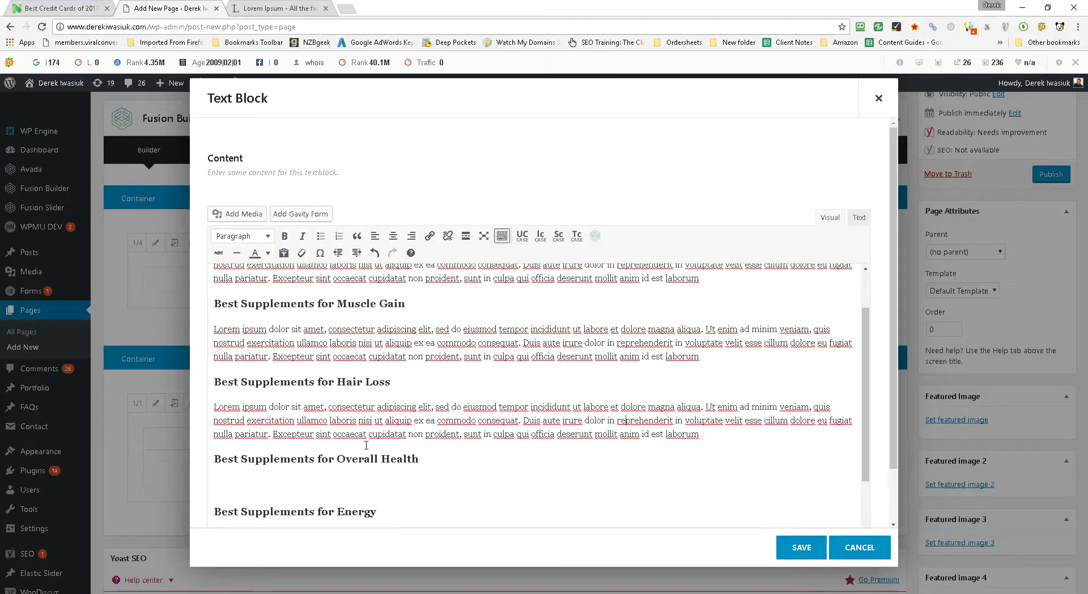
Step: Copy the Hair Loss passage under the "Best Supplements for Overall Health" heading and format the copy as Paragraph
left_click_drag(700, 434, 211, 406)
key("ctrl+c")
left_click(314, 483)
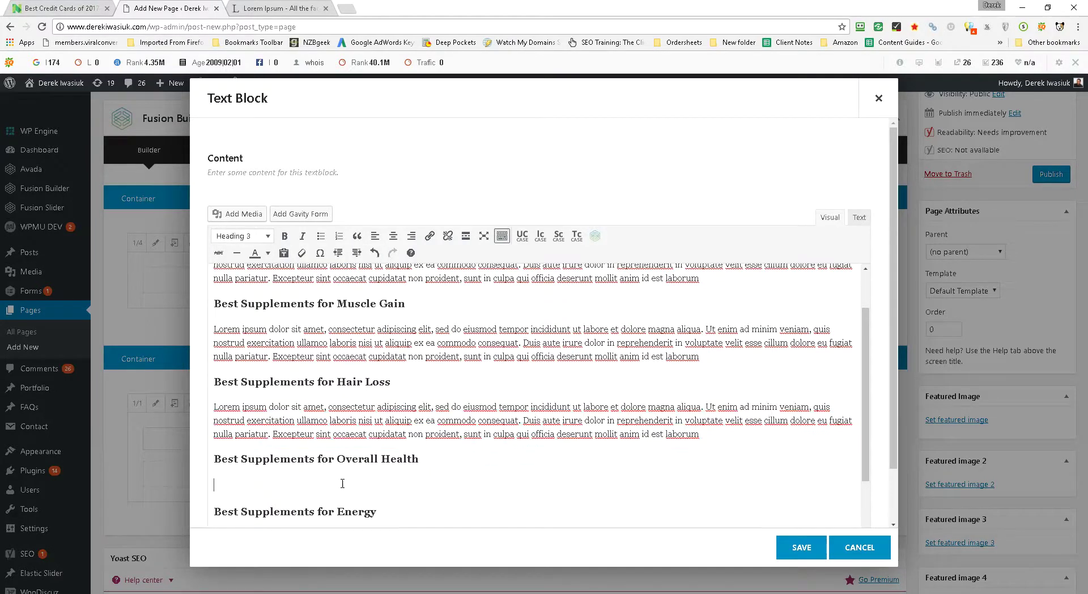
key("ctrl+v")
left_click(240, 236)
left_click(233, 253)
Step: Insert the copied passage under the "Best Supplements for Energy" heading and format it as Paragraph
scroll(320, 374, "down", 3)
scroll(320, 374, "up", 1)
left_click(255, 502)
key("ctrl+v")
left_click(241, 236)
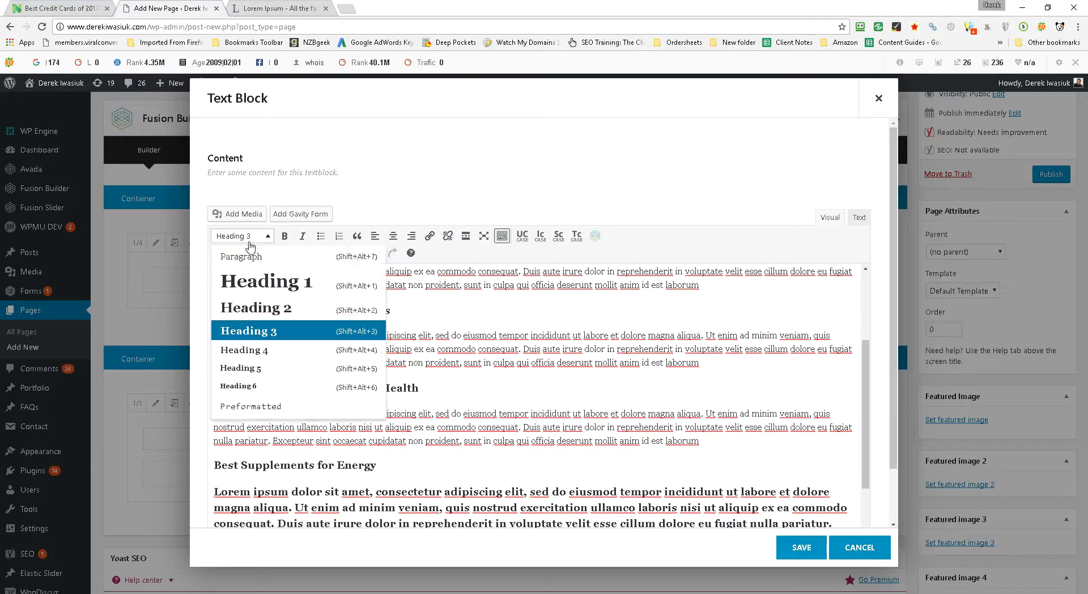
left_click(233, 252)
Step: Insert the copied passage under the "Best Supplements for Joint Pain" heading and format it as Paragraph
scroll(389, 409, "down", 1)
left_click(289, 494)
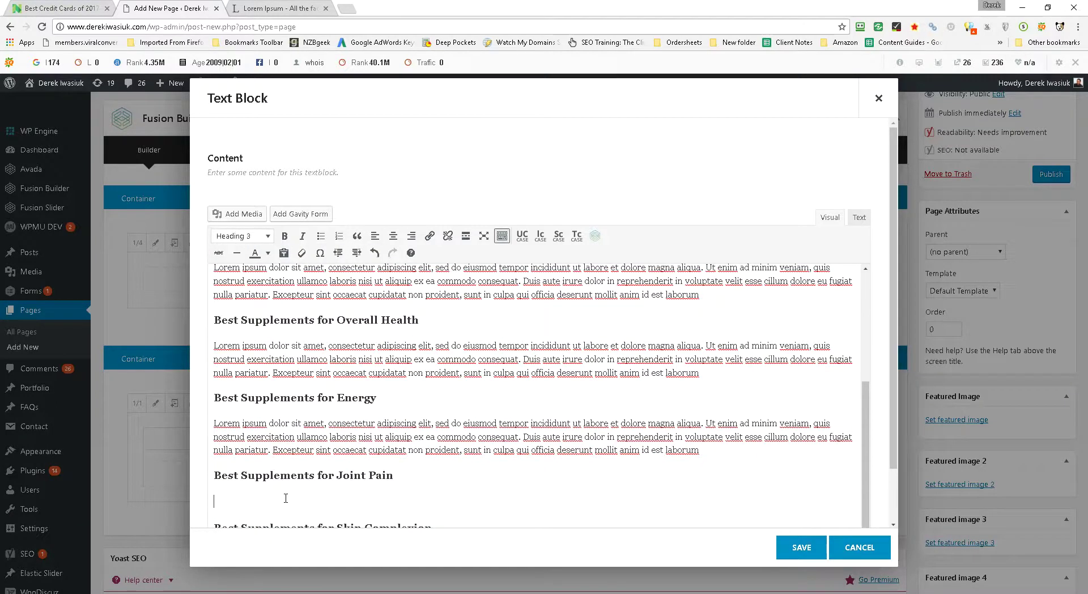
key("ctrl+v")
left_click(240, 236)
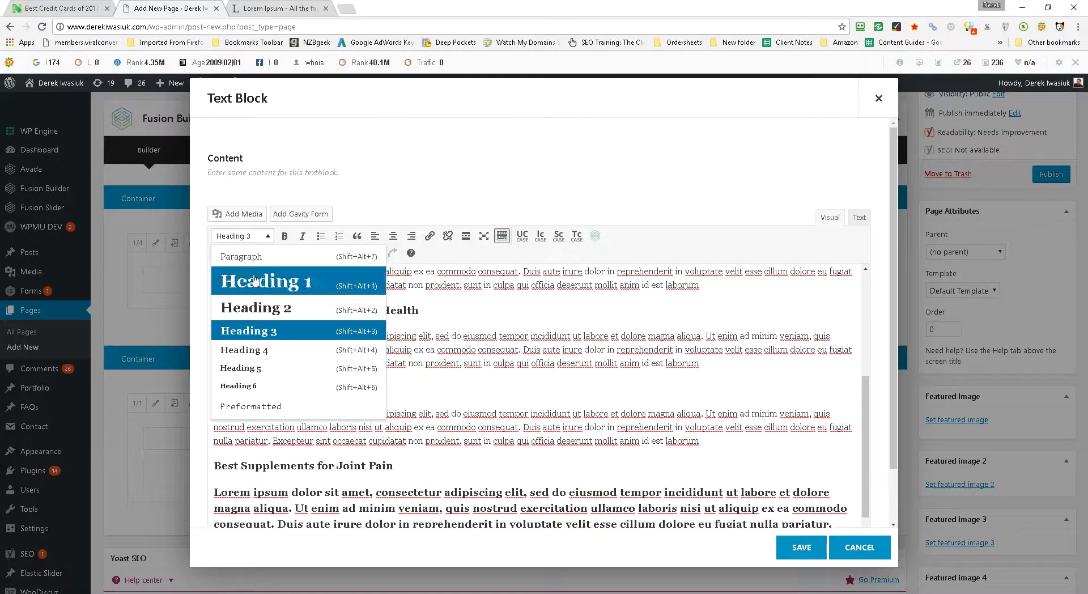
left_click(242, 257)
Step: Add a new line below the "Best Supplements for Skin Complexion" heading and paste the filler passage there
scroll(510, 461, "down", 3)
left_click(460, 465)
key("Return")
key("ctrl+v")
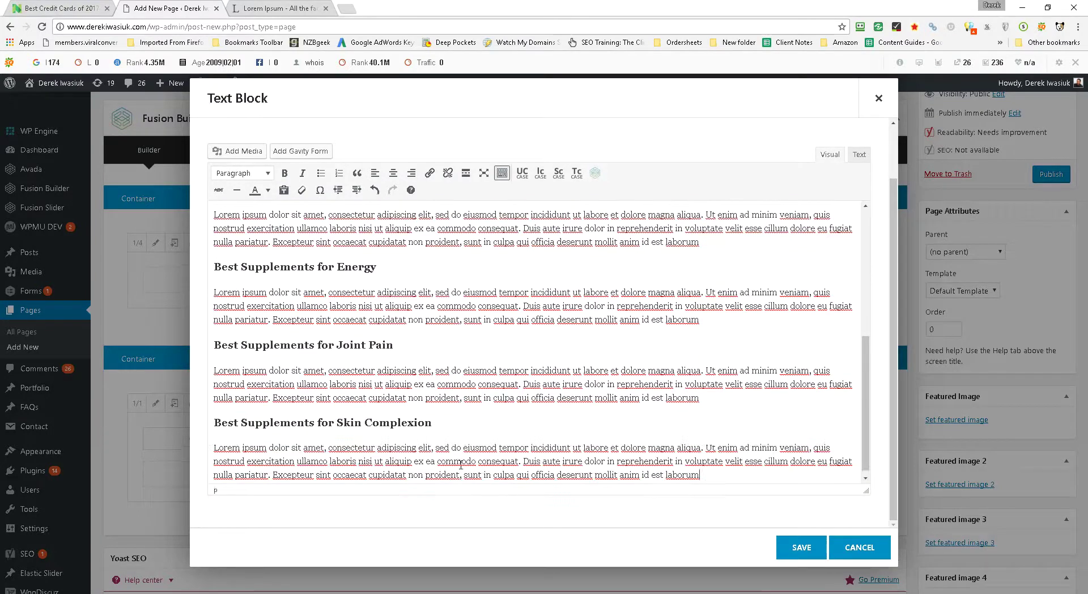
Step: Review all the headings and filler paragraphs in the text block and save the block
scroll(447, 427, "up", 5)
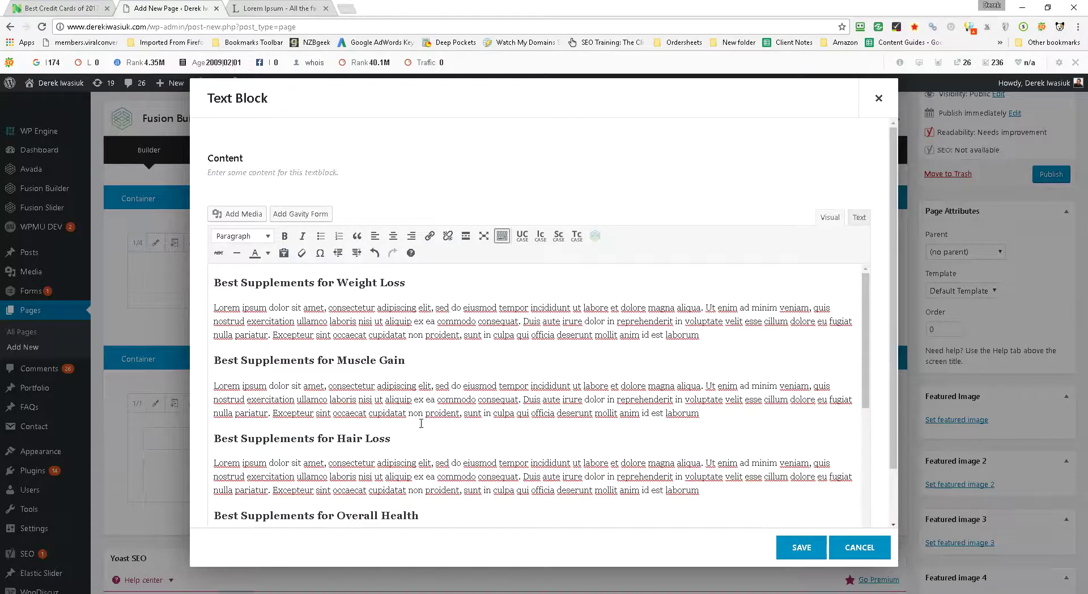
scroll(422, 417, "down", 2)
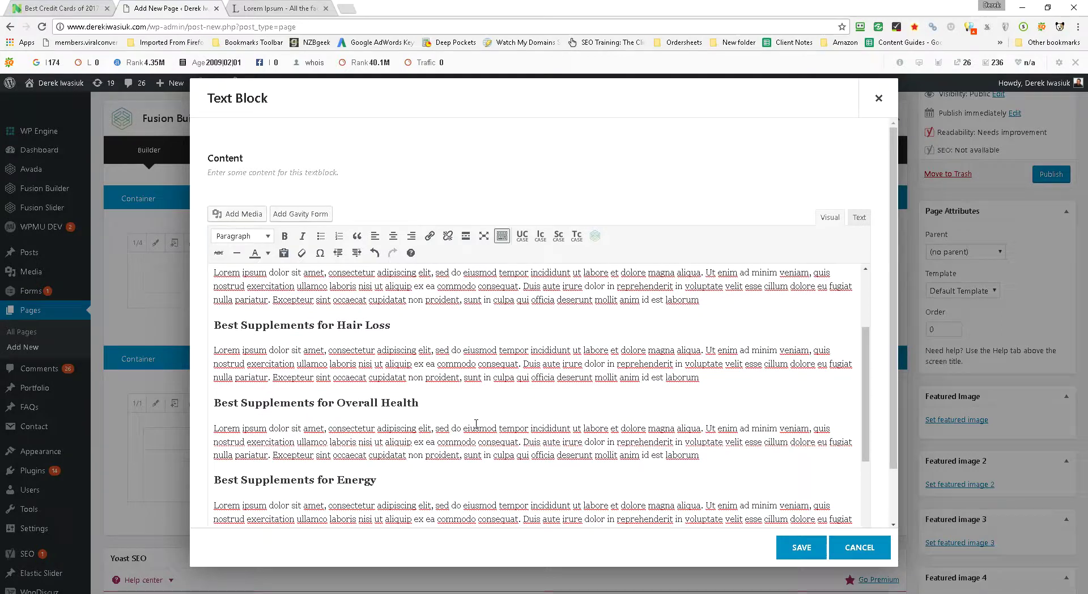
scroll(476, 422, "down", 1)
scroll(431, 395, "up", 2)
scroll(415, 421, "down", 3)
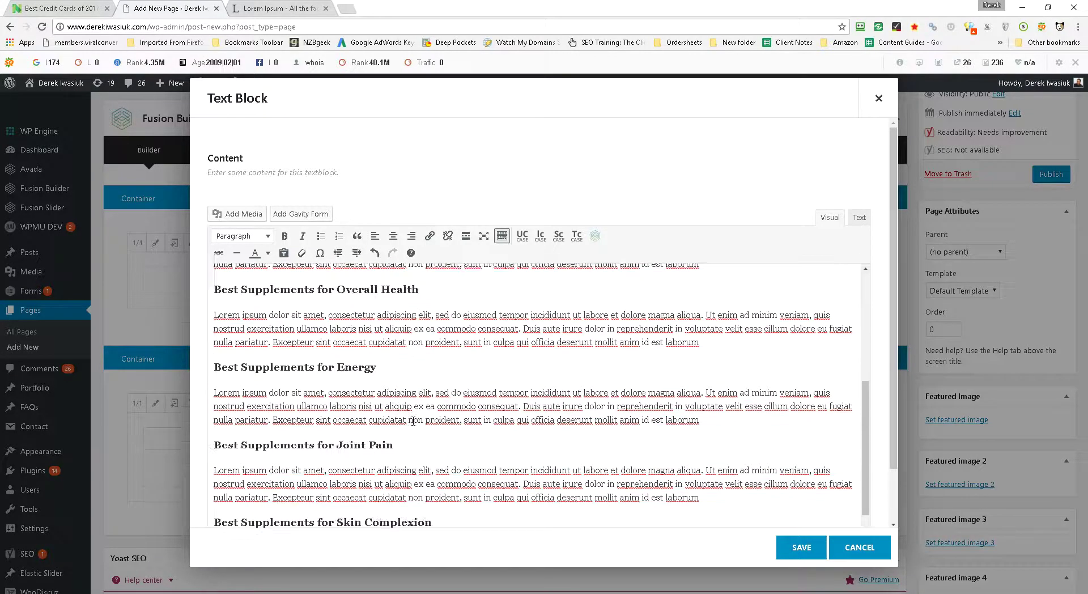
scroll(463, 411, "down", 1)
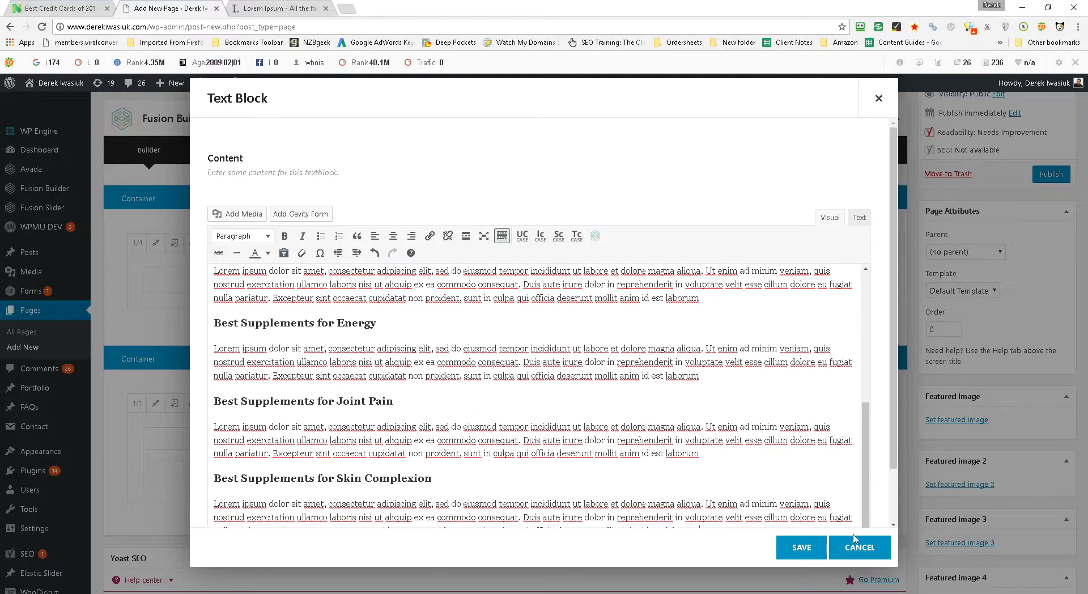
left_click(802, 547)
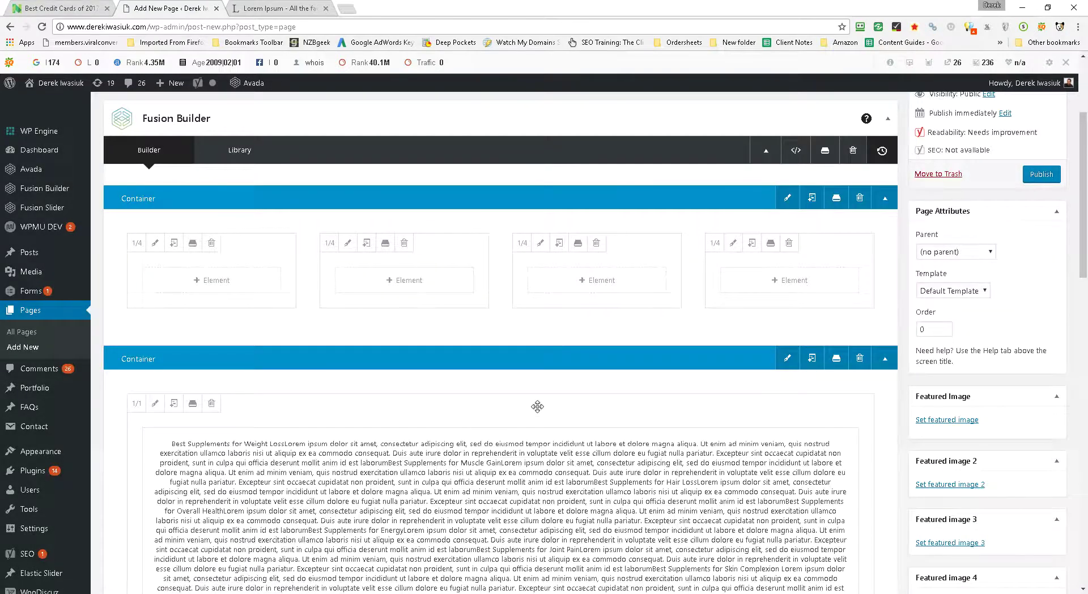
Step: Check the filled text block in the page builder and publish the Best Supplements page
scroll(546, 405, "down", 4)
scroll(578, 388, "up", 2)
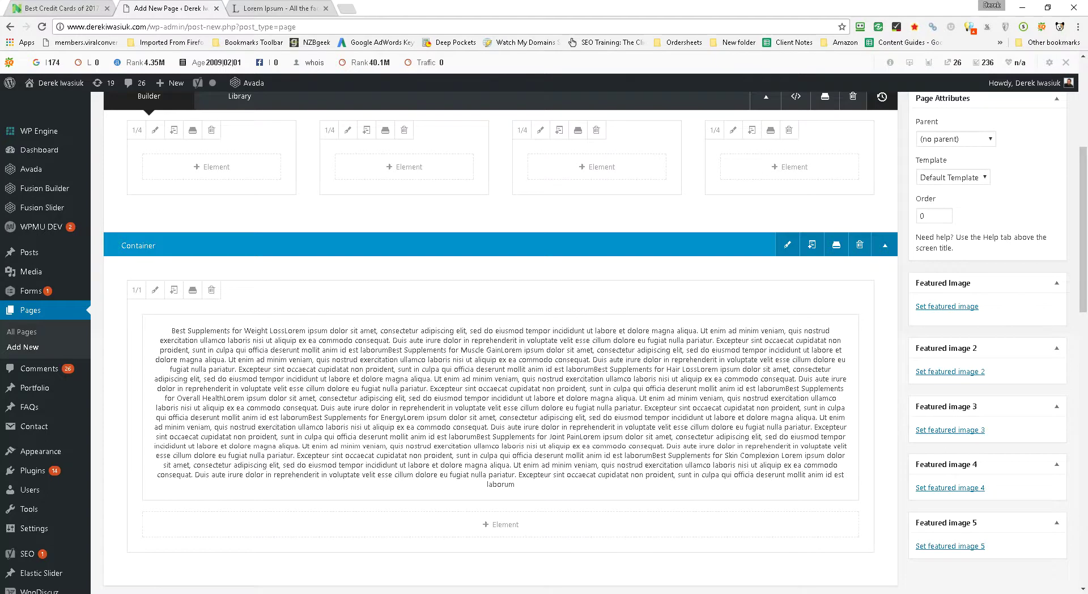
scroll(975, 289, "up", 5)
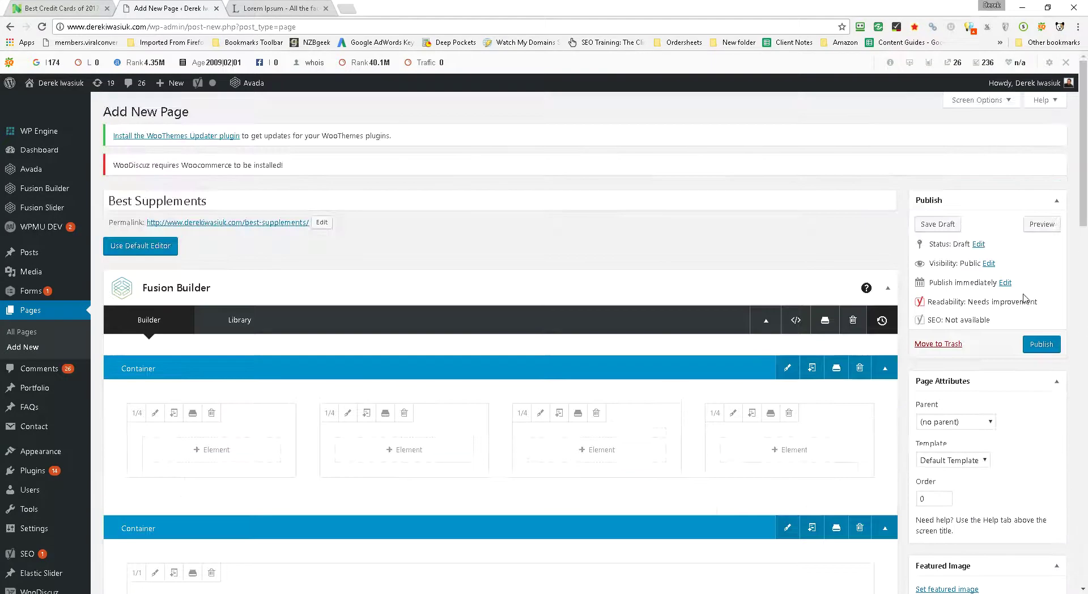
left_click(1040, 345)
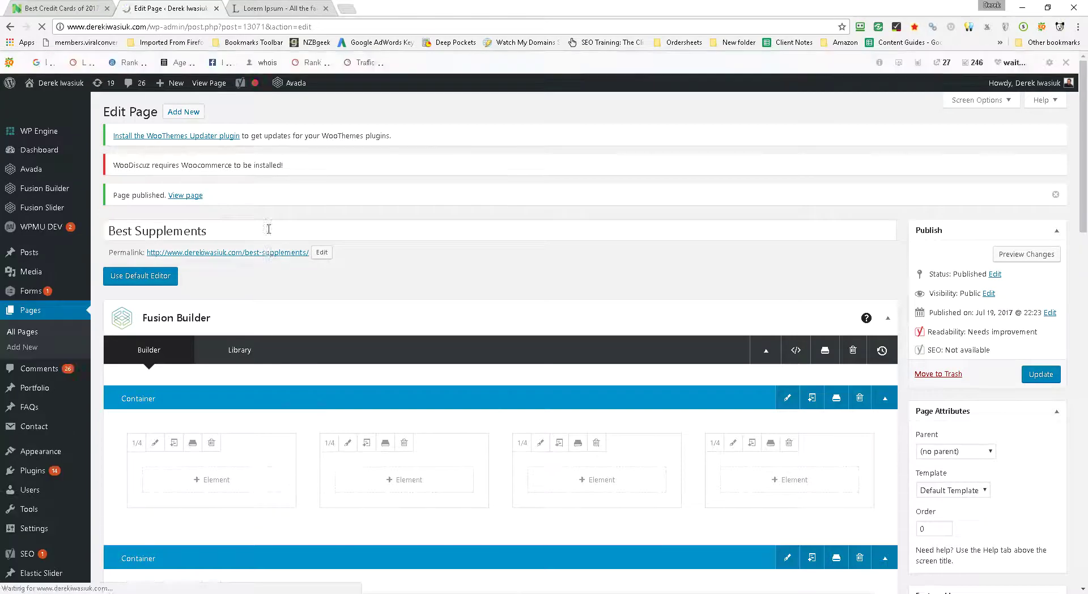
Step: Open the published Best Supplements page in a separate tab and examine its headings and paragraphs
right_click(268, 230)
right_click(256, 255)
left_click(283, 261)
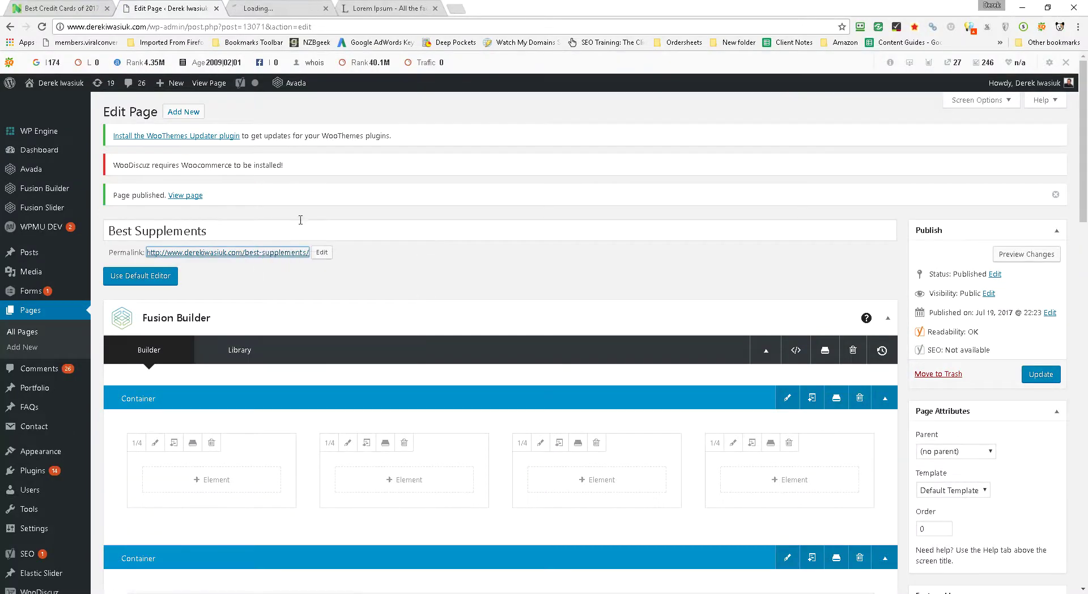
left_click(263, 10)
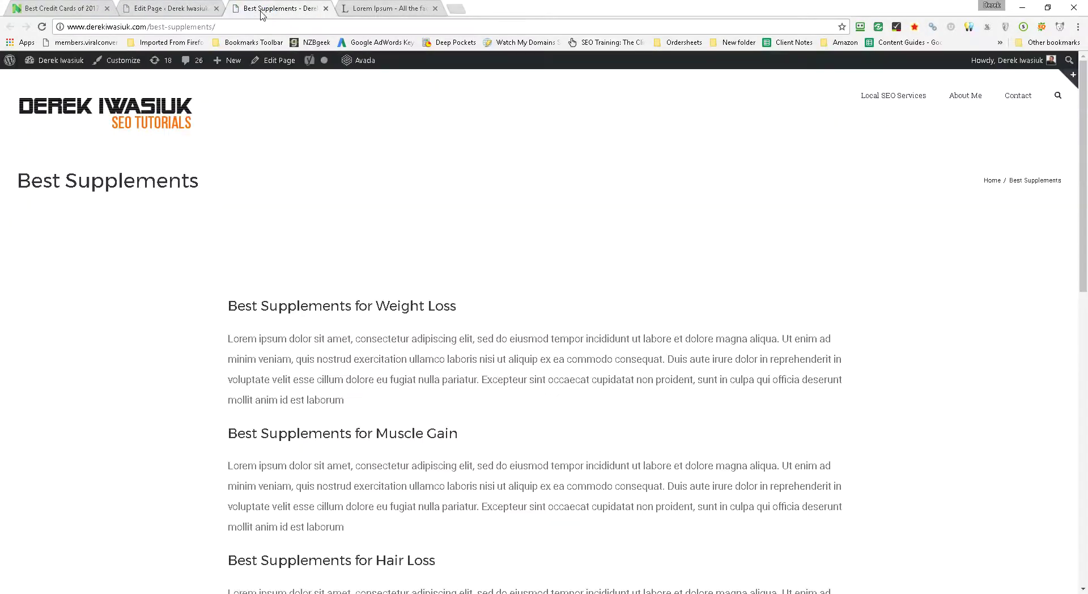
scroll(293, 190, "down", 12)
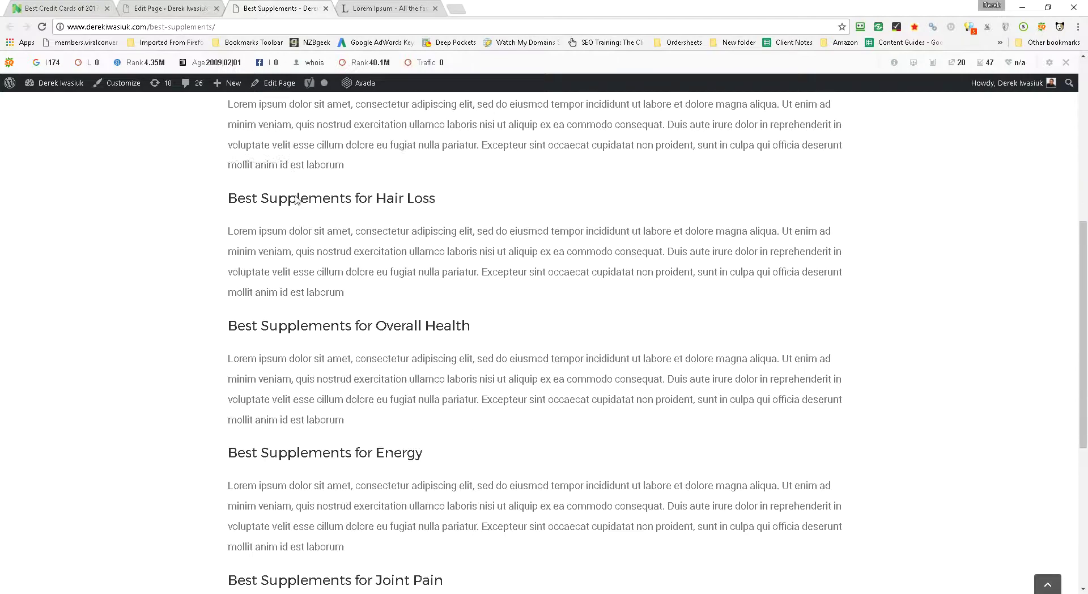
scroll(350, 239, "up", 12)
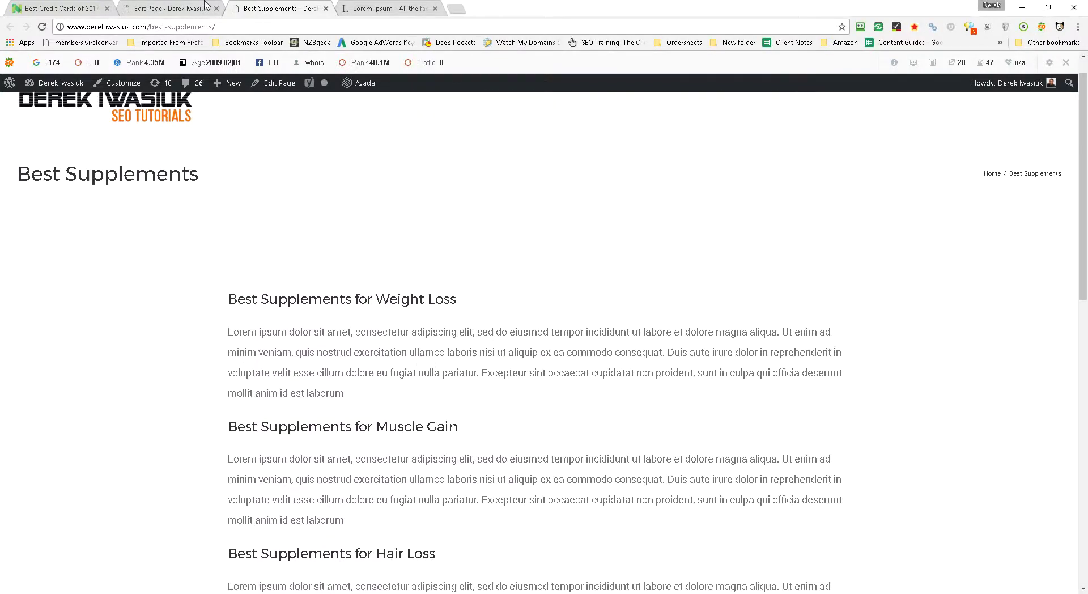
Step: Return to the page editor and add a Text Block element below the supplements text in the second container
left_click(161, 8)
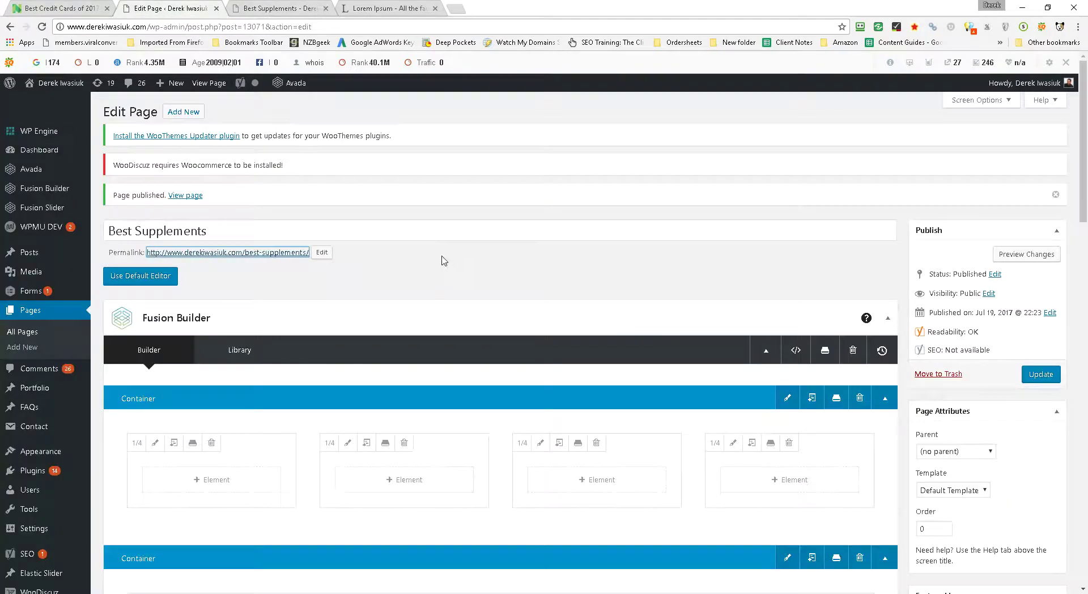
scroll(444, 265, "down", 4)
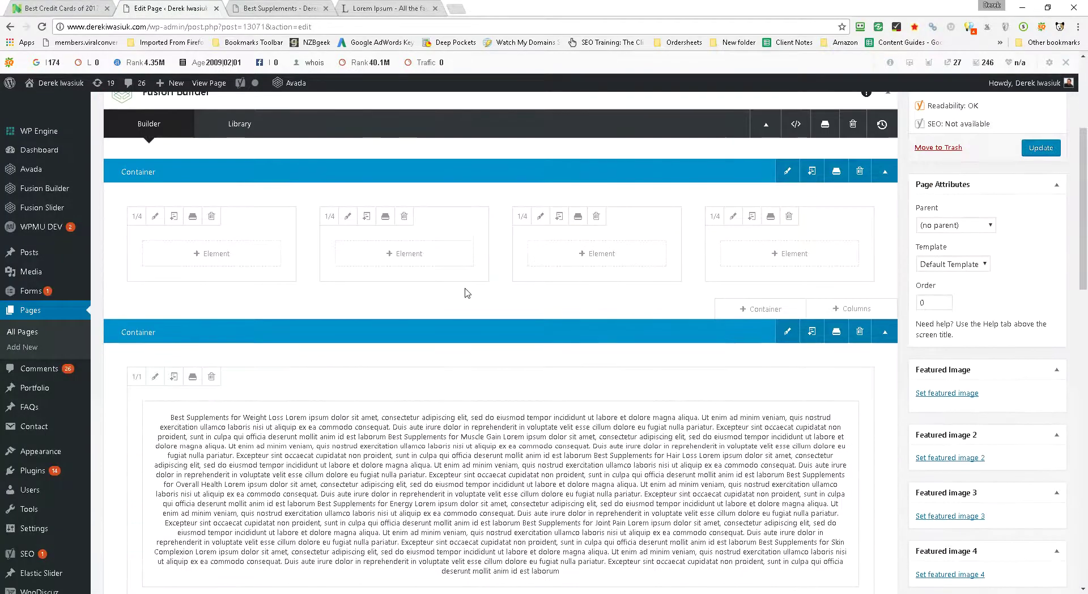
scroll(474, 302, "down", 3)
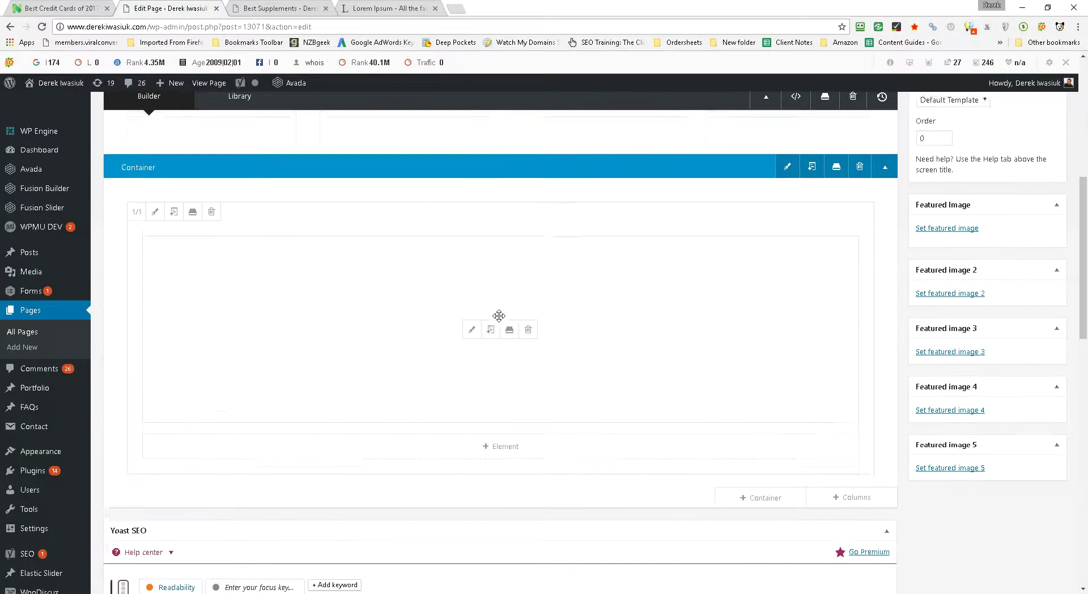
left_click(486, 443)
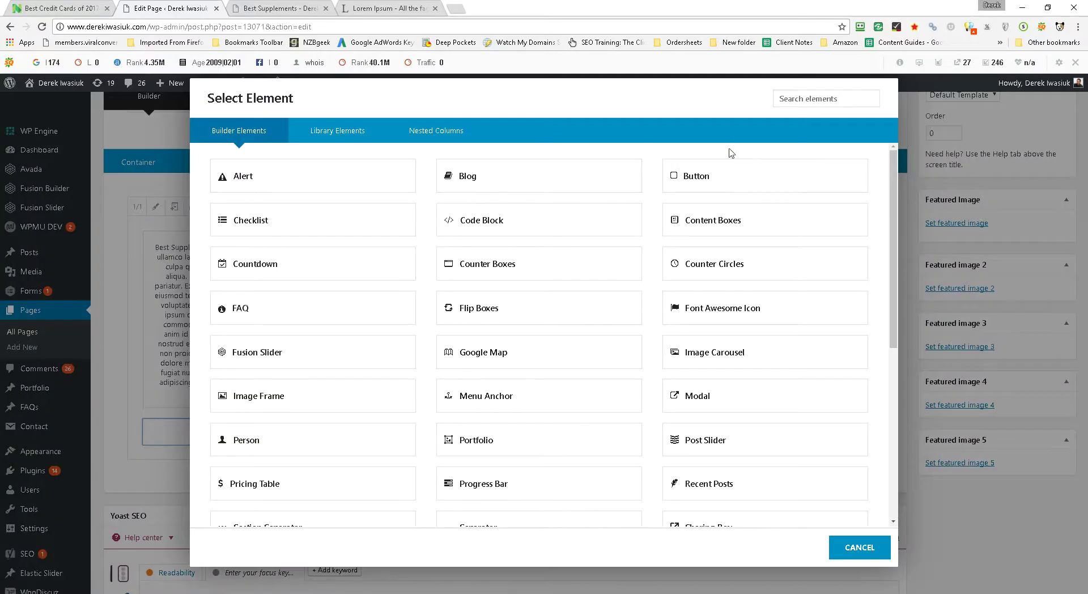
left_click(797, 101)
type("tex")
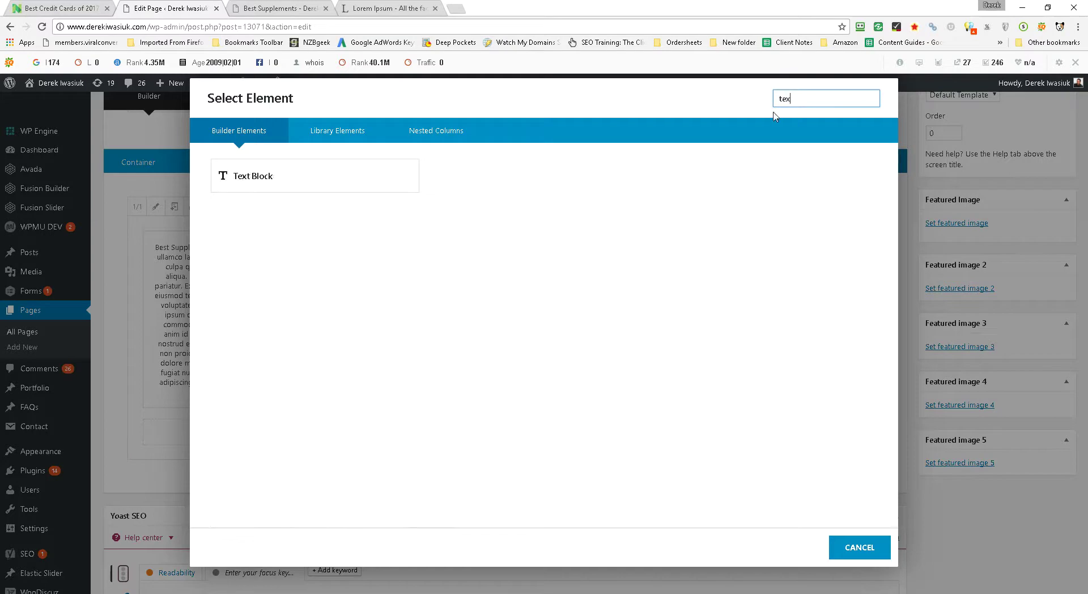
left_click(372, 170)
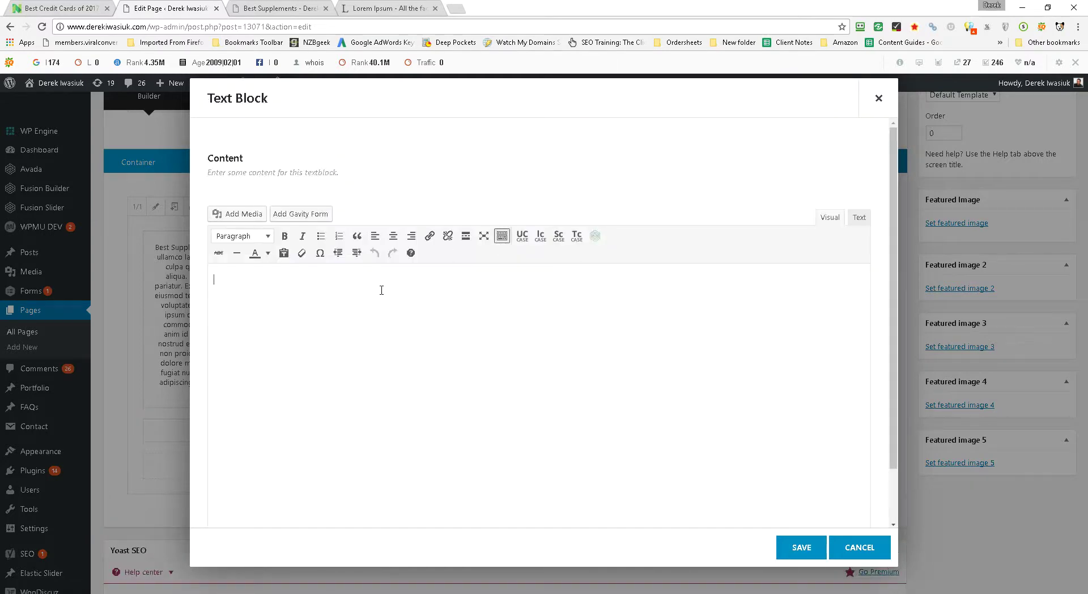
Step: Enter the shortcode [toc] in the new text block, save it and update the page
type("[t]")
type("oc")
left_click(810, 545)
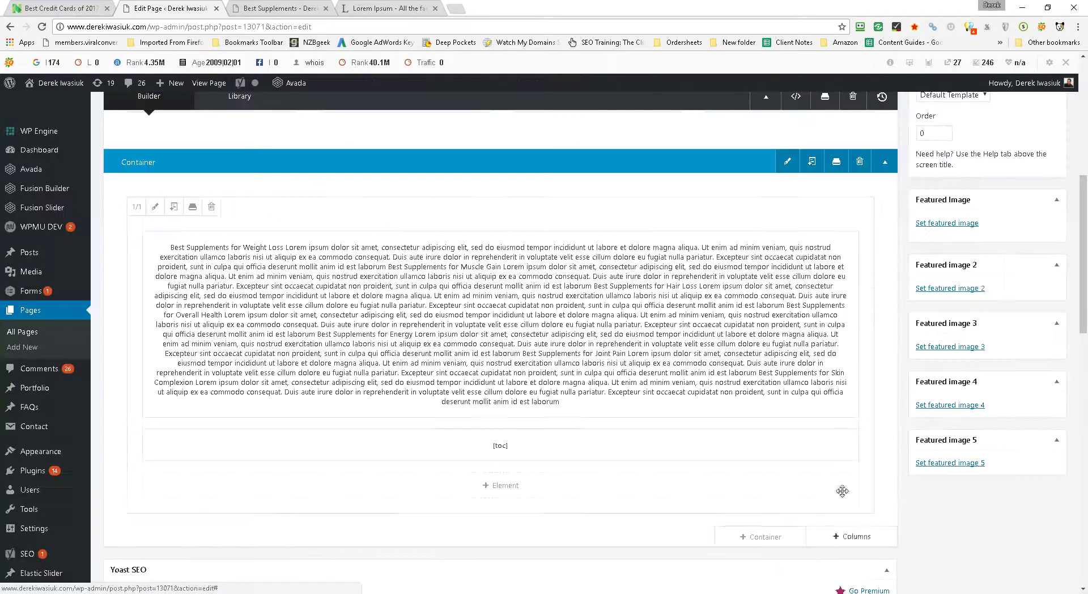
scroll(964, 284, "up", 7)
left_click(1026, 374)
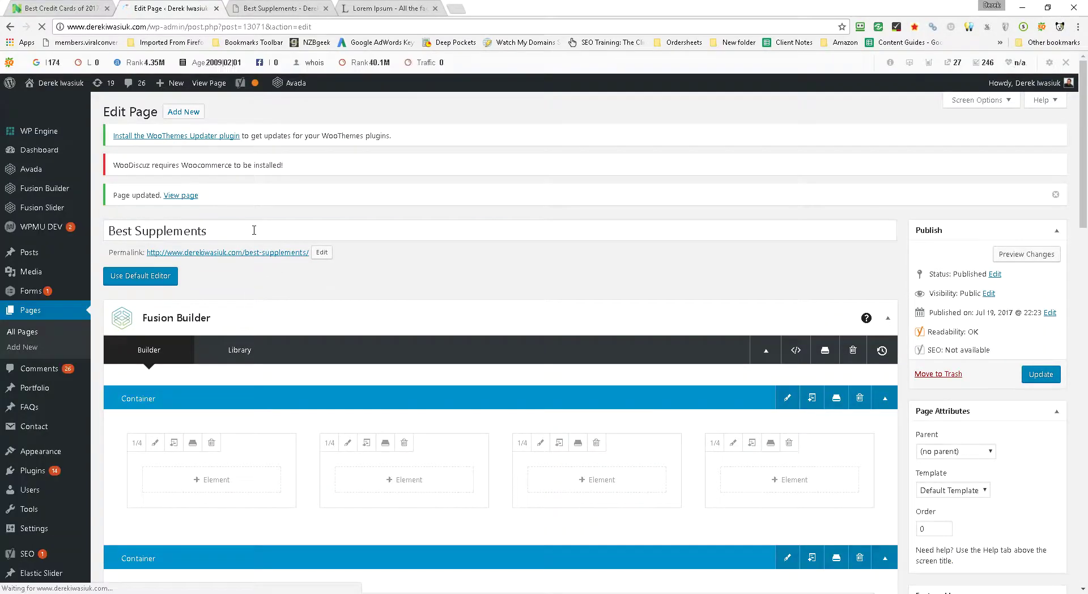
Step: Open the updated Best Supplements page in a separate tab, close the outdated copy and look for the table of contents
right_click(253, 231)
right_click(235, 256)
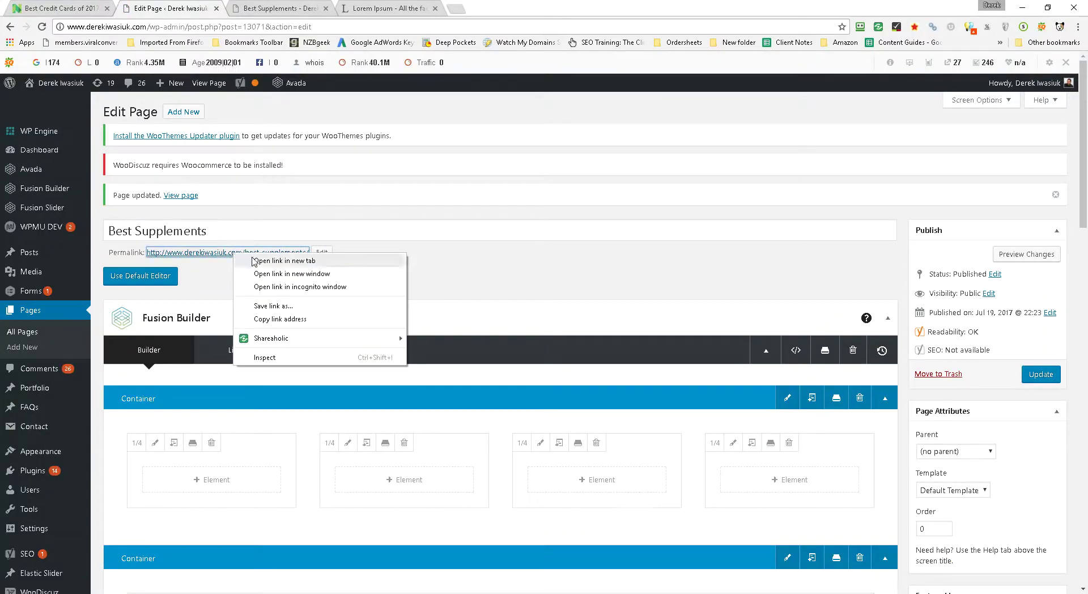
left_click(272, 263)
left_click(385, 8)
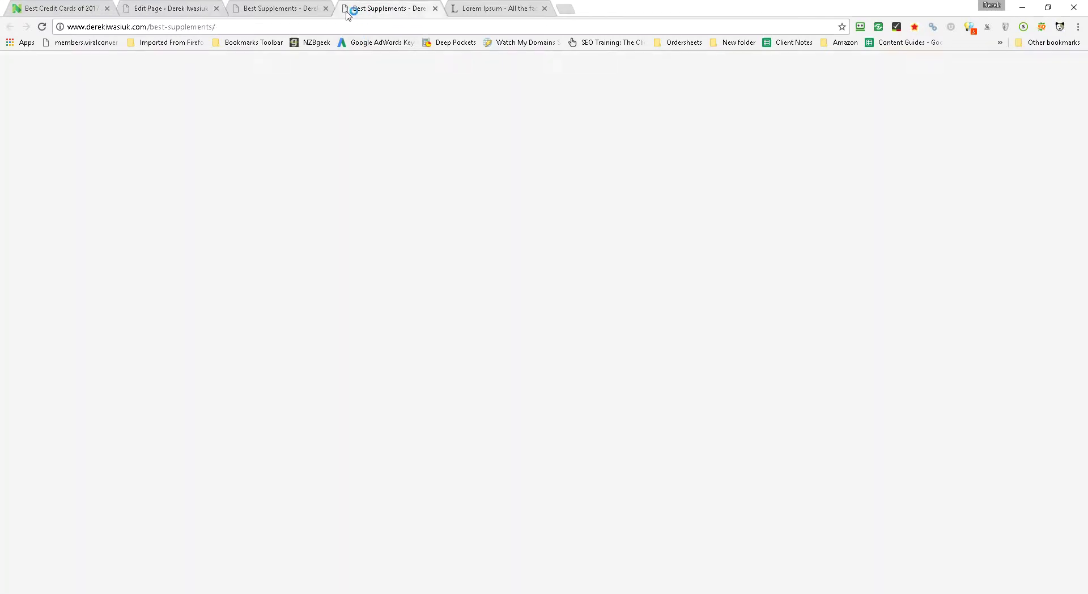
left_click(326, 9)
scroll(265, 456, "down", 5)
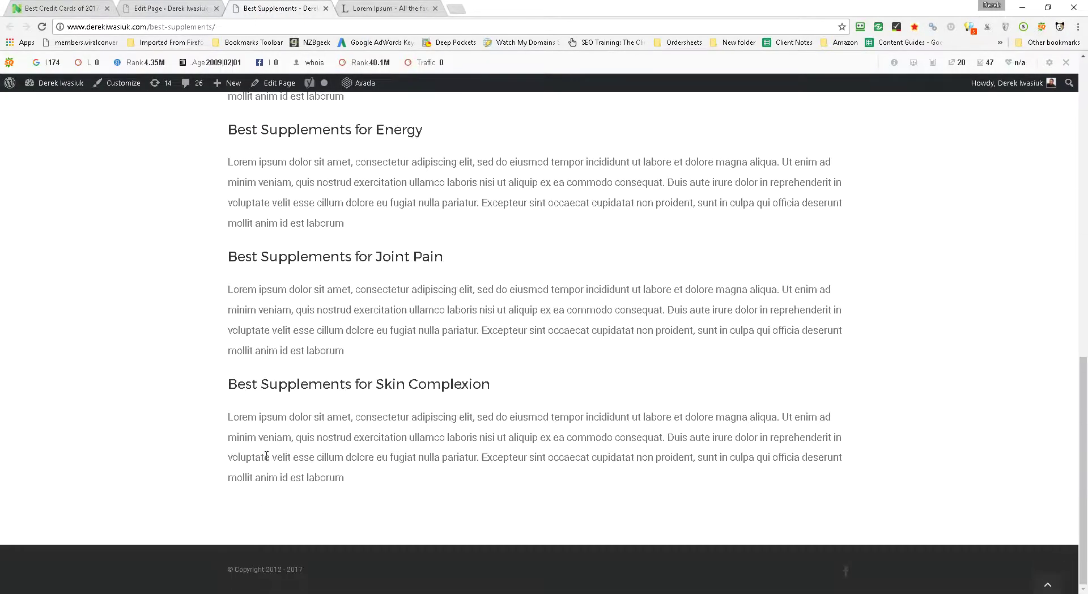
scroll(404, 504, "up", 12)
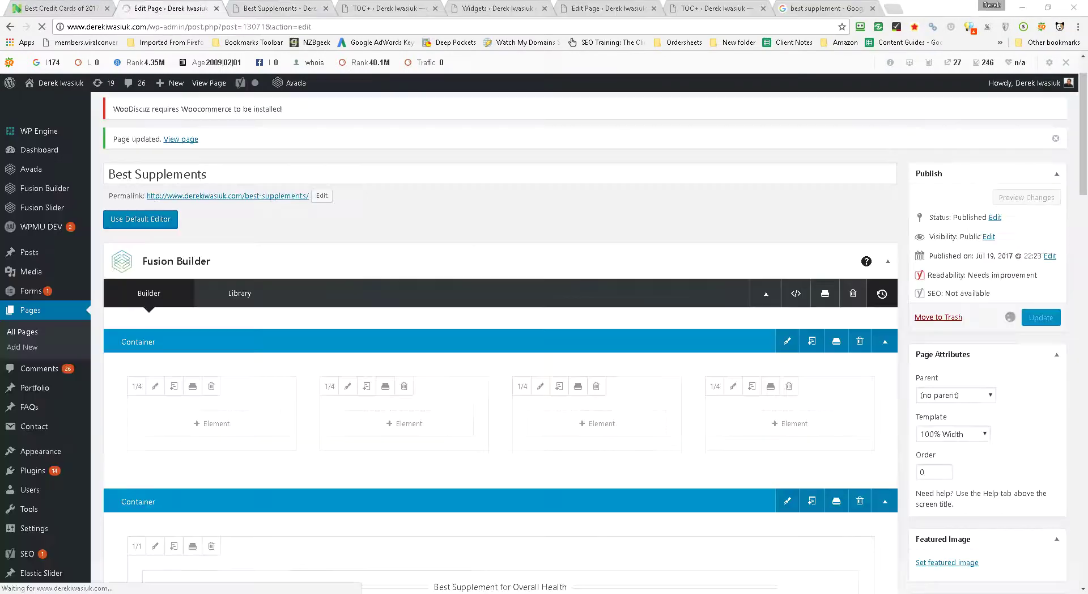
Step: Switch to the published Best Supplements page and reload it at its base address
scroll(491, 432, "down", 4)
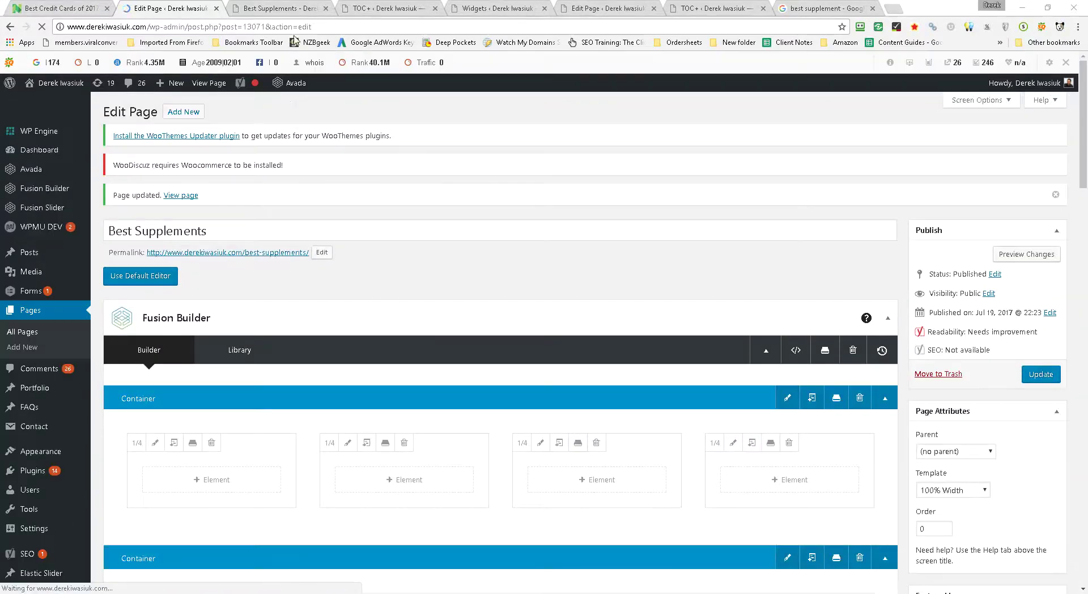
left_click(293, 11)
left_click(308, 25)
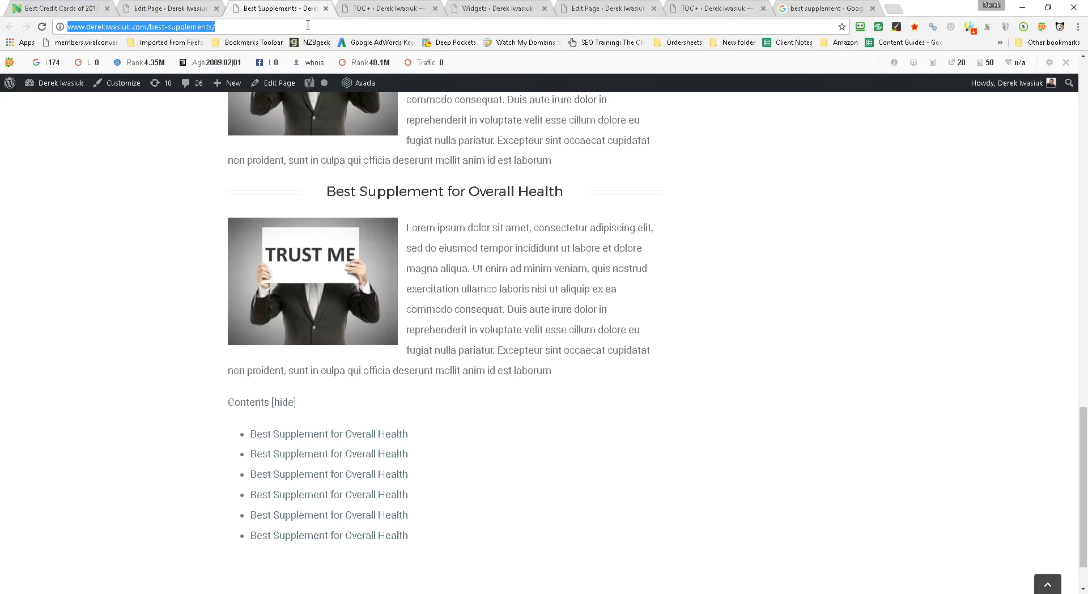
key("Return")
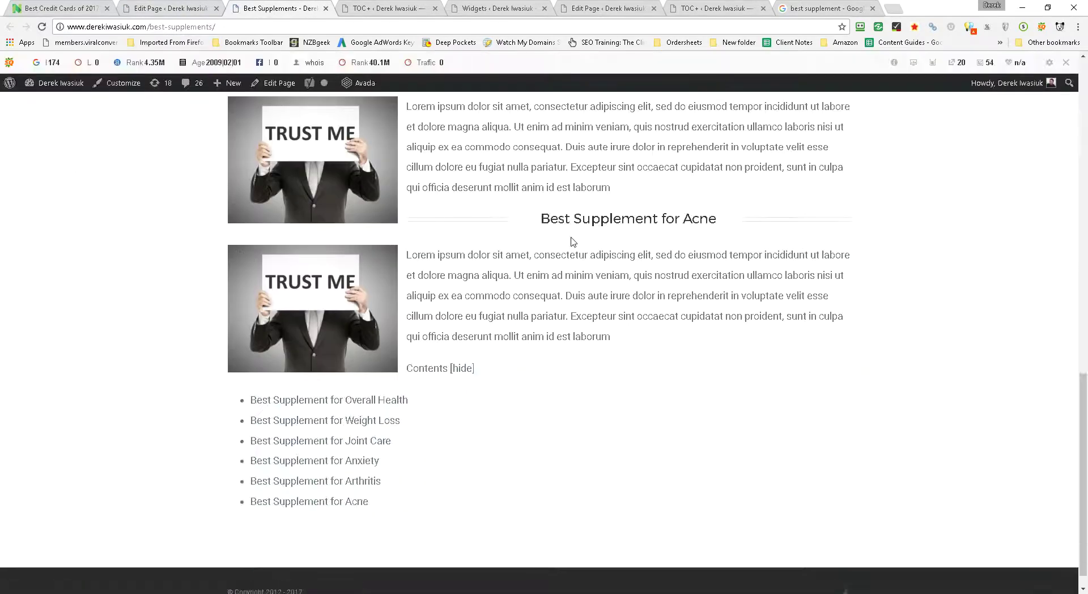
Step: Examine the section headings and paragraphs from the page title down to the Contents list at the end
scroll(624, 360, "up", 14)
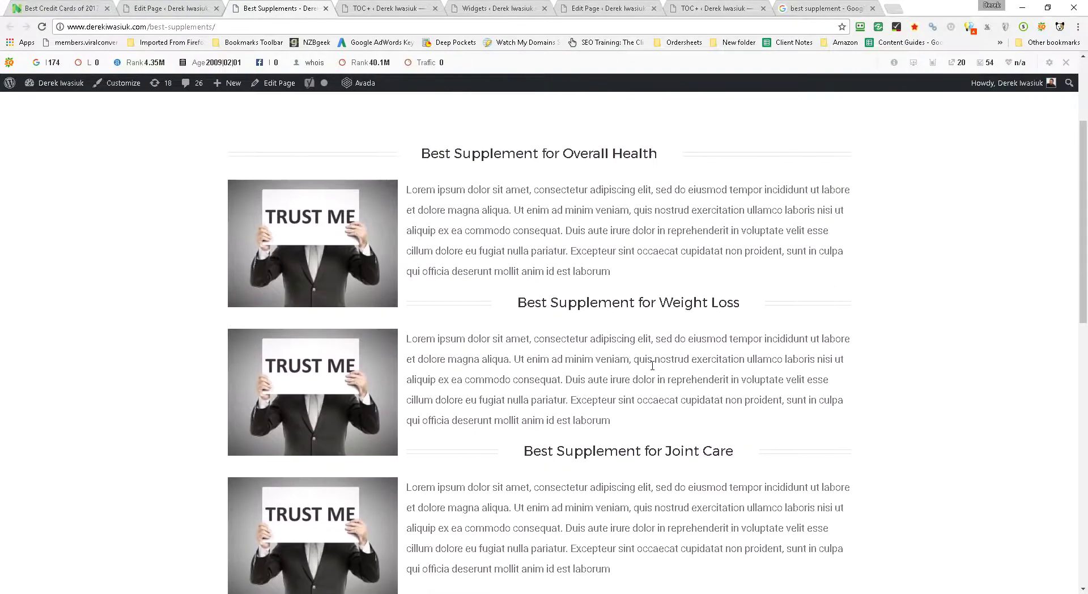
scroll(652, 365, "up", 2)
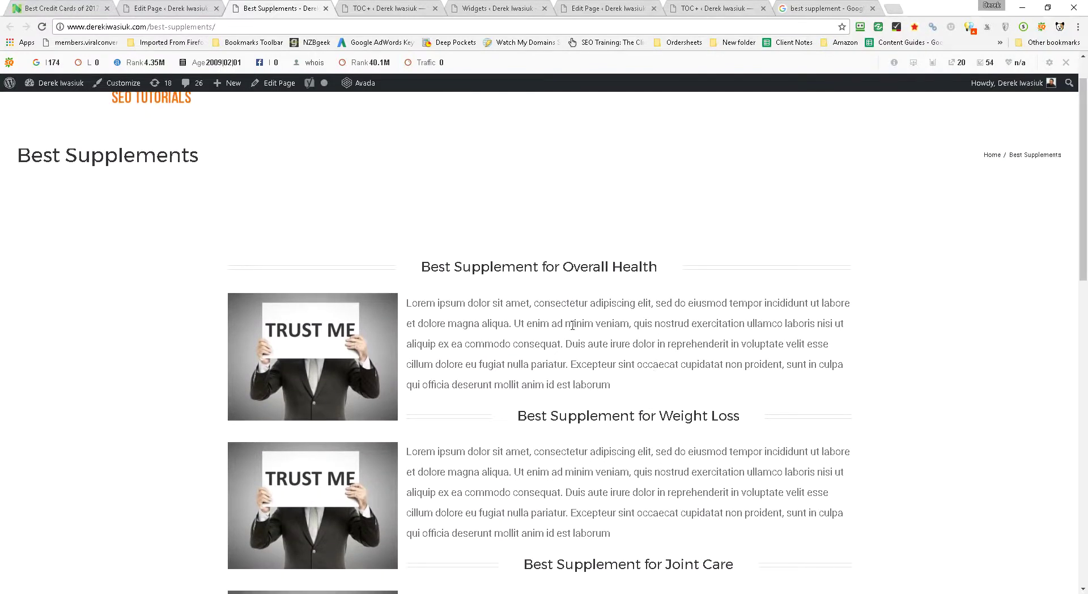
scroll(561, 307, "up", 1)
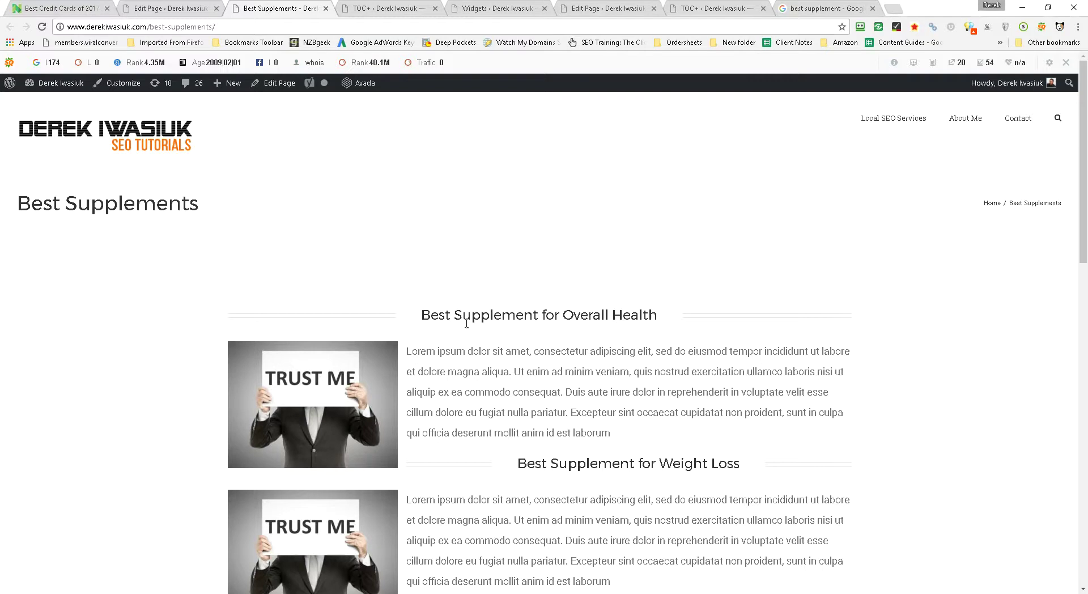
left_click_drag(456, 312, 660, 314)
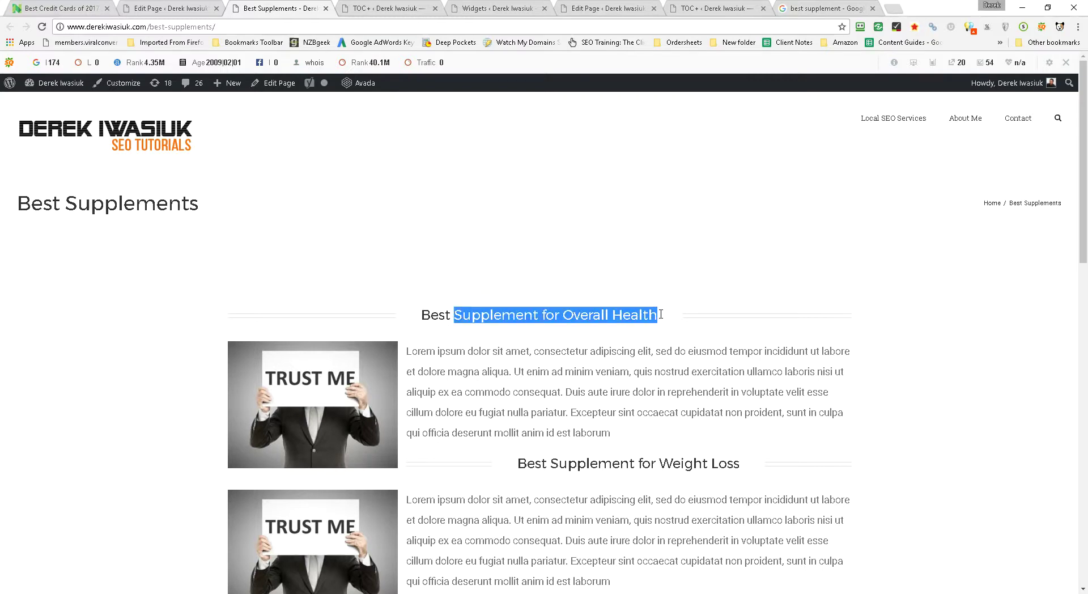
left_click(660, 314)
left_click_drag(416, 349, 714, 429)
left_click(714, 429)
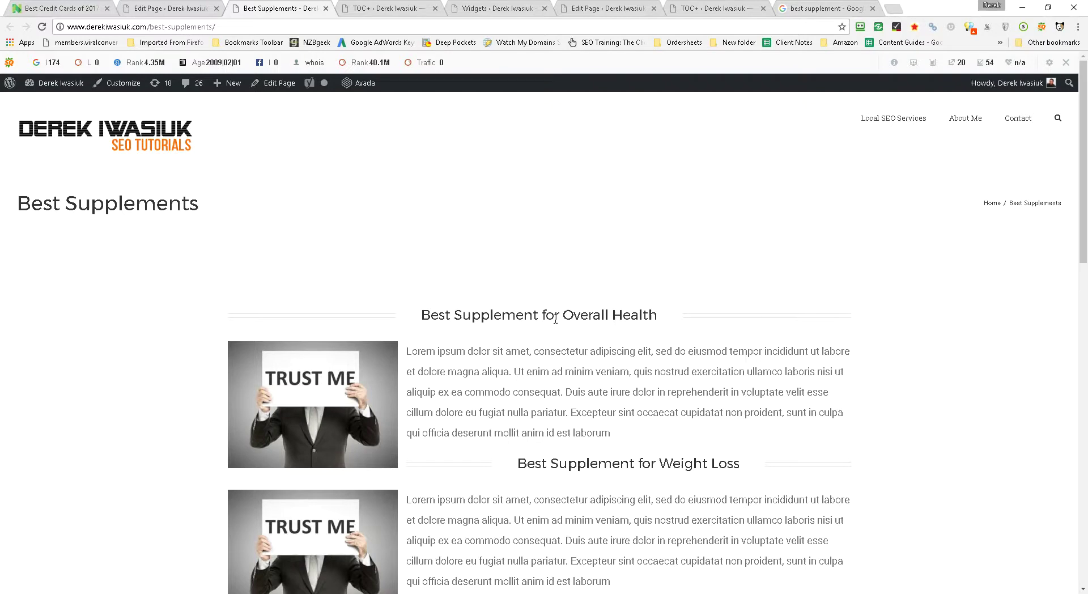
scroll(694, 362, "down", 3)
left_click_drag(670, 300, 741, 299)
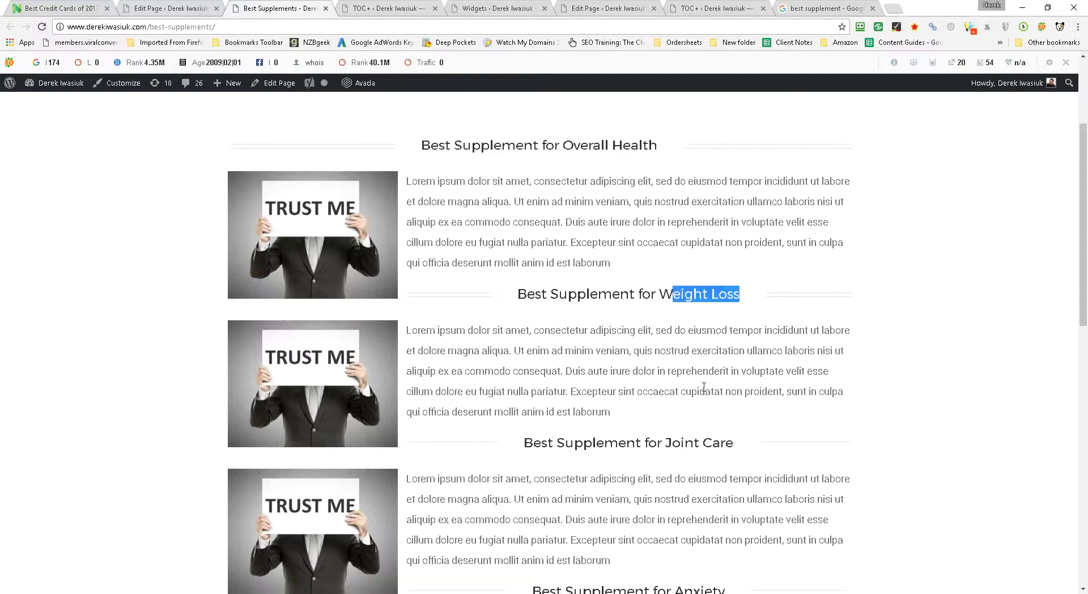
left_click_drag(651, 451, 738, 452)
scroll(739, 452, "down", 4)
left_click_drag(675, 376, 731, 375)
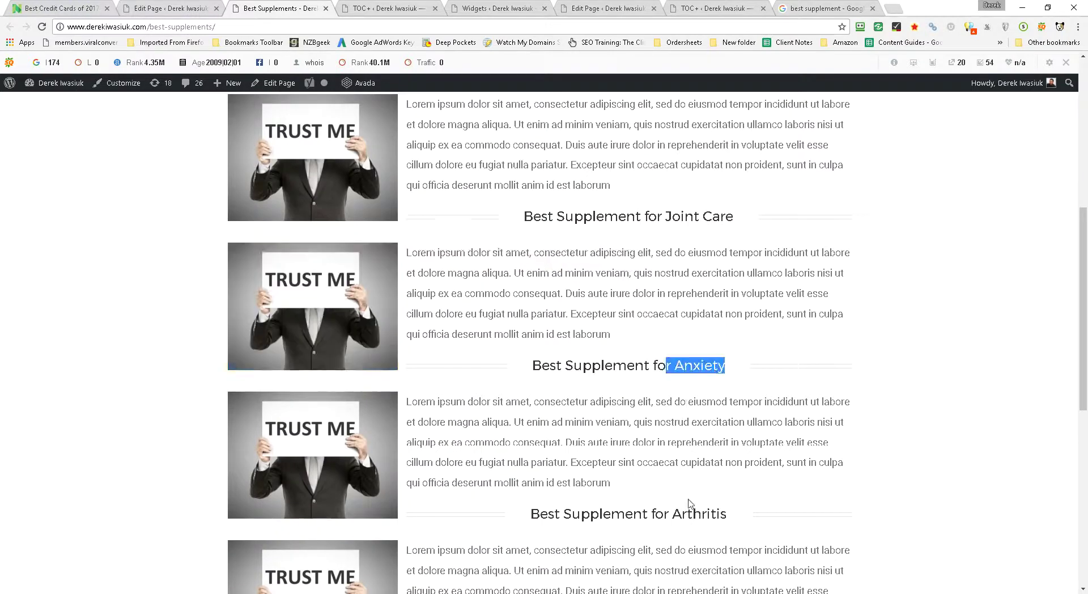
scroll(731, 375, "down", 3)
scroll(737, 469, "down", 1)
scroll(696, 433, "down", 3)
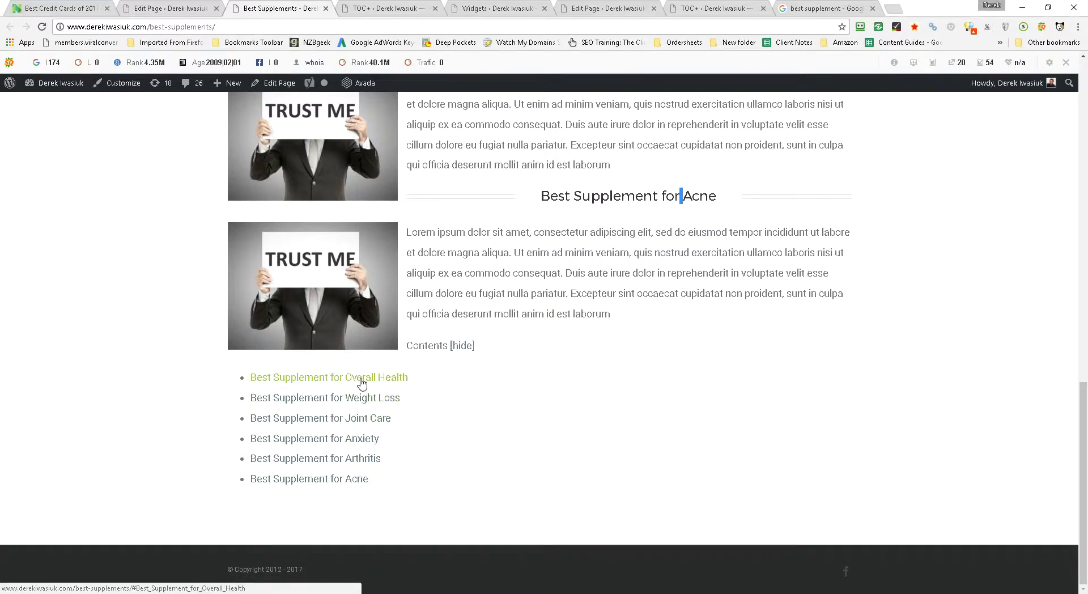
Step: Test the jumps of the Contents links for Acne, Arthritis, Joint Care and Weight Loss
left_click(331, 479)
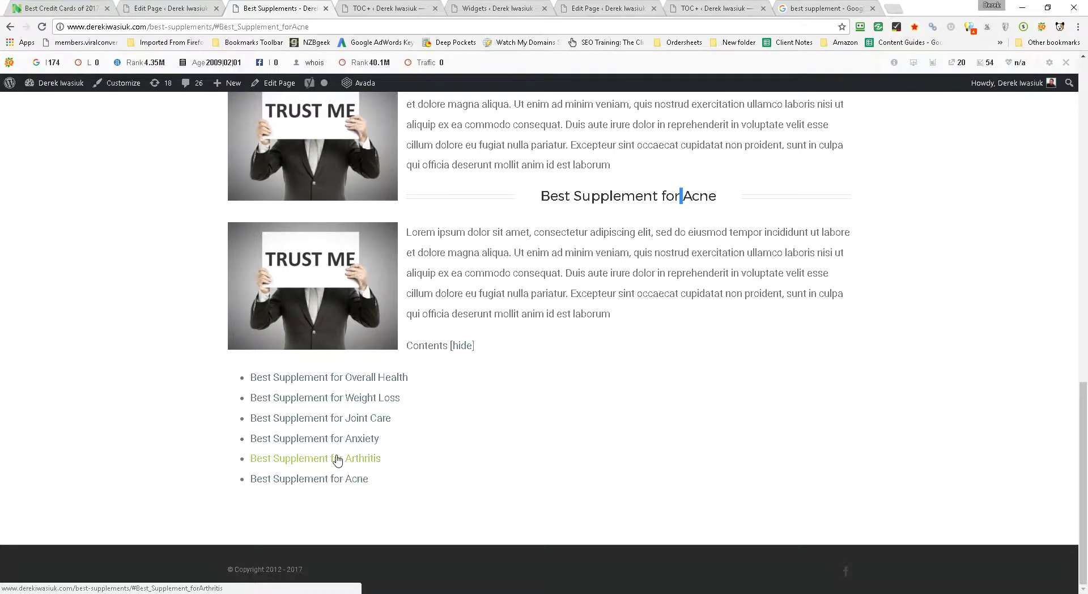
left_click(335, 457)
left_click(340, 431)
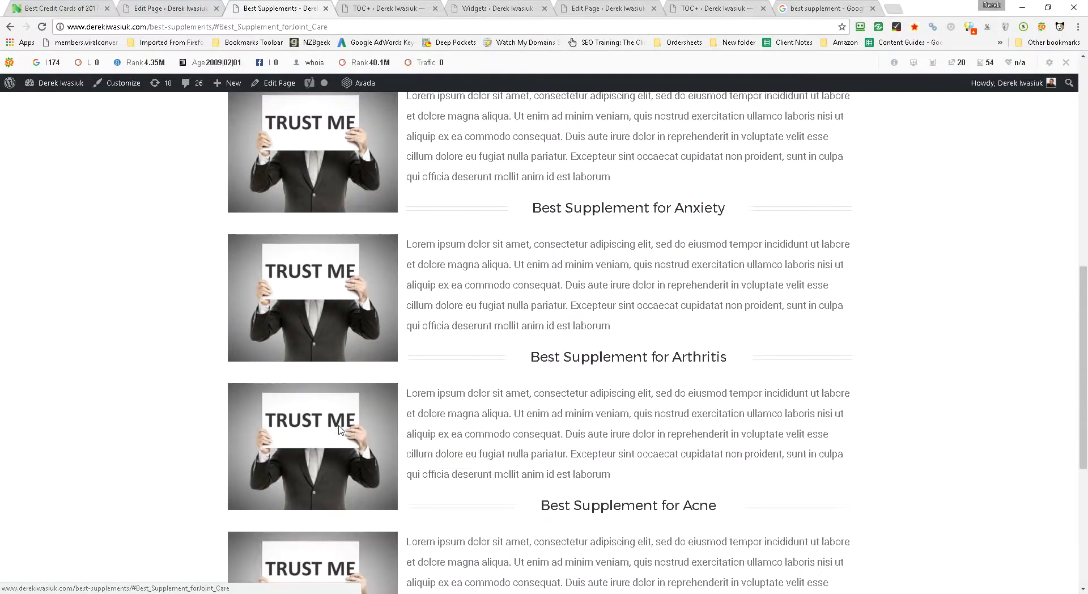
scroll(464, 438, "down", 4)
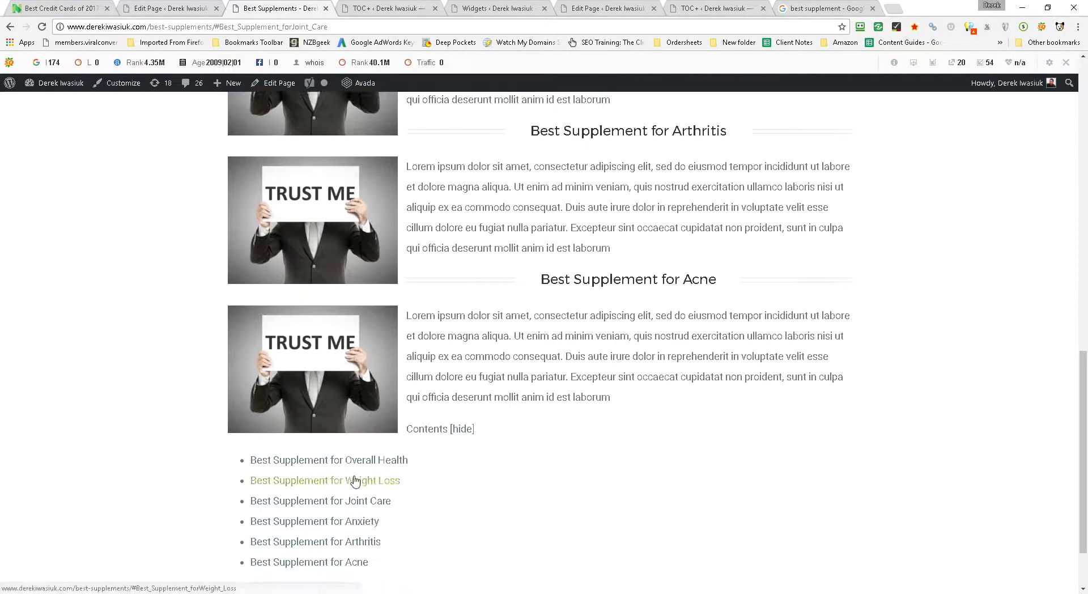
left_click(359, 482)
Step: Return to the Contents list and test the links for Joint Care, Arthritis, Anxiety and Acne
scroll(462, 414, "down", 10)
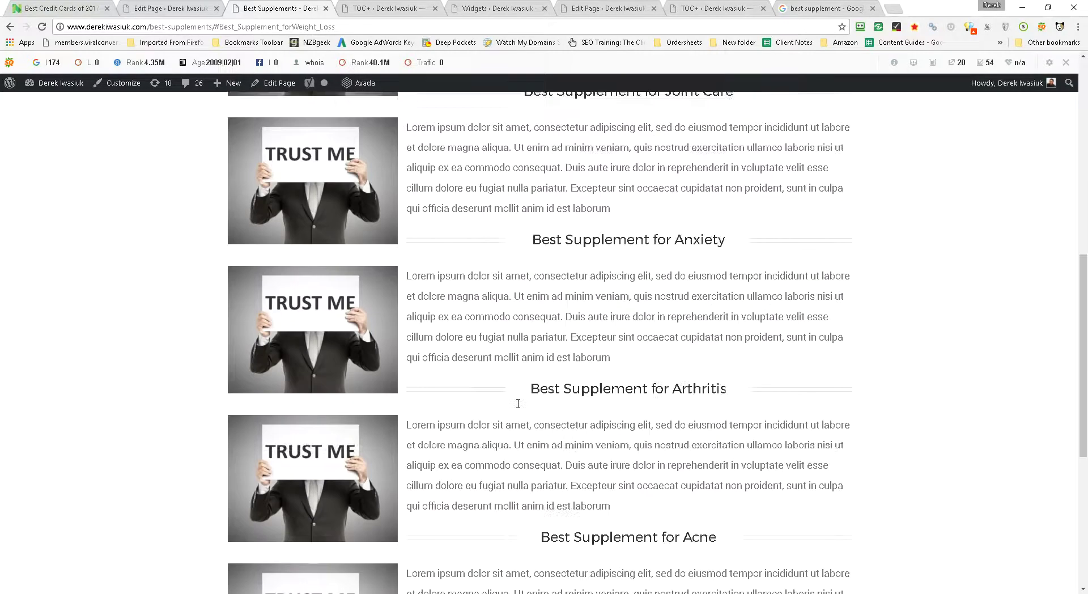
left_click(334, 420)
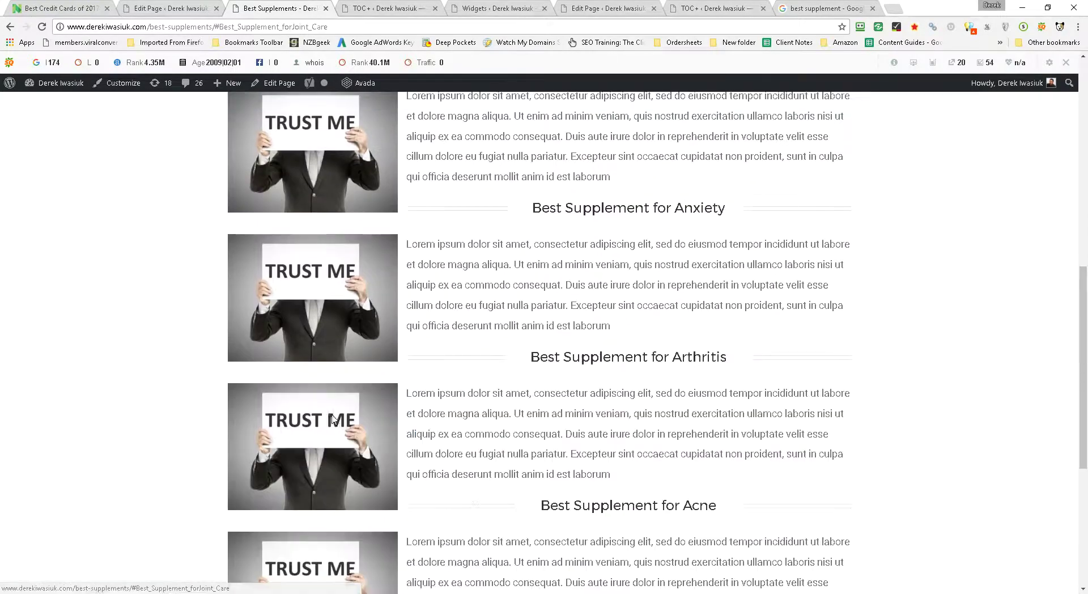
scroll(510, 391, "down", 4)
scroll(531, 397, "down", 2)
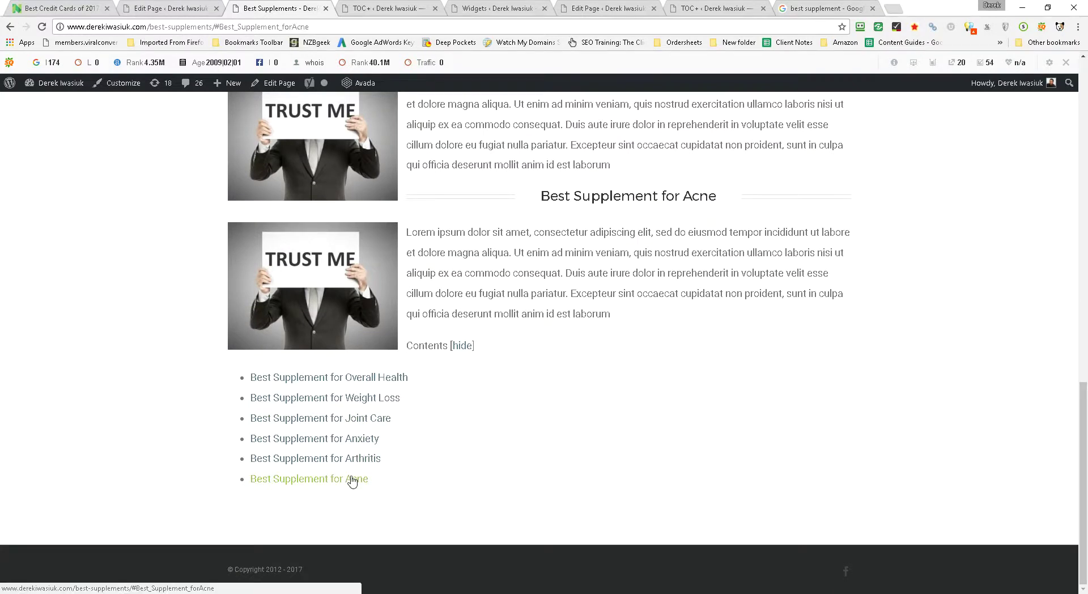
left_click(351, 460)
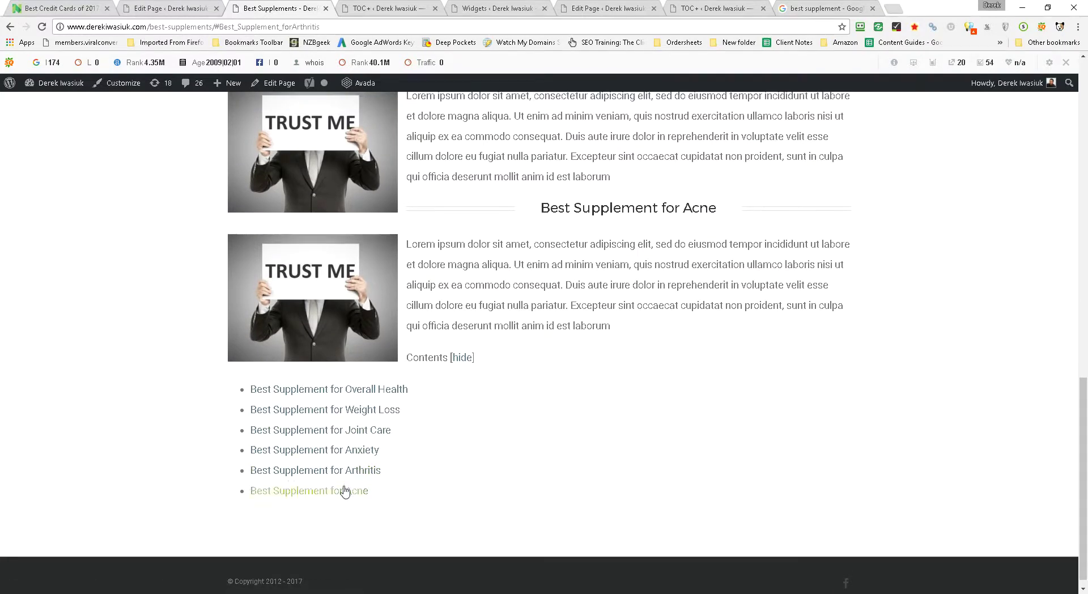
left_click(350, 450)
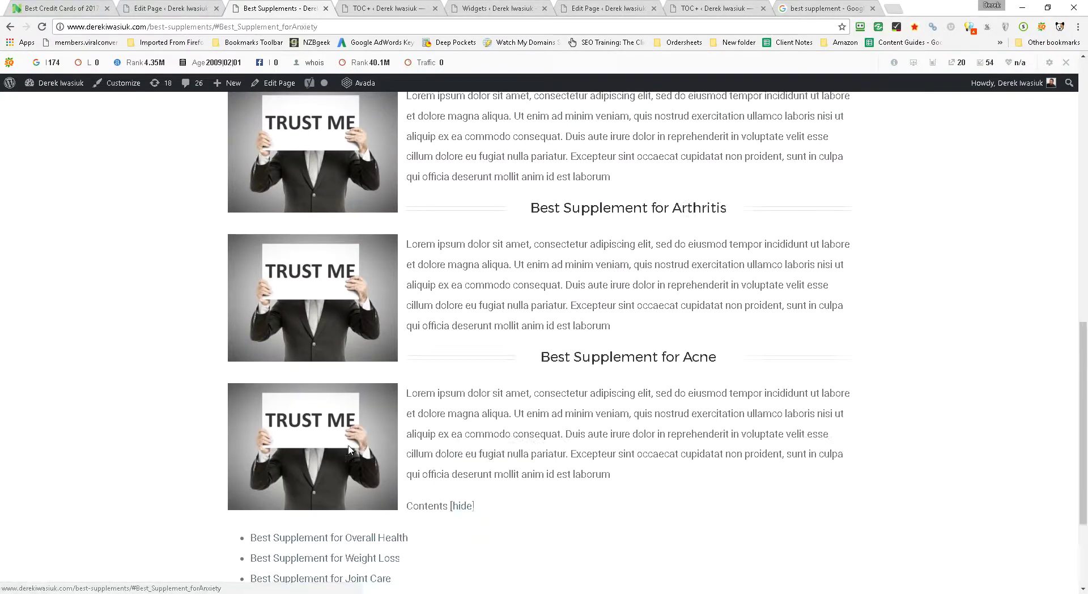
scroll(355, 482, "down", 3)
left_click(346, 481)
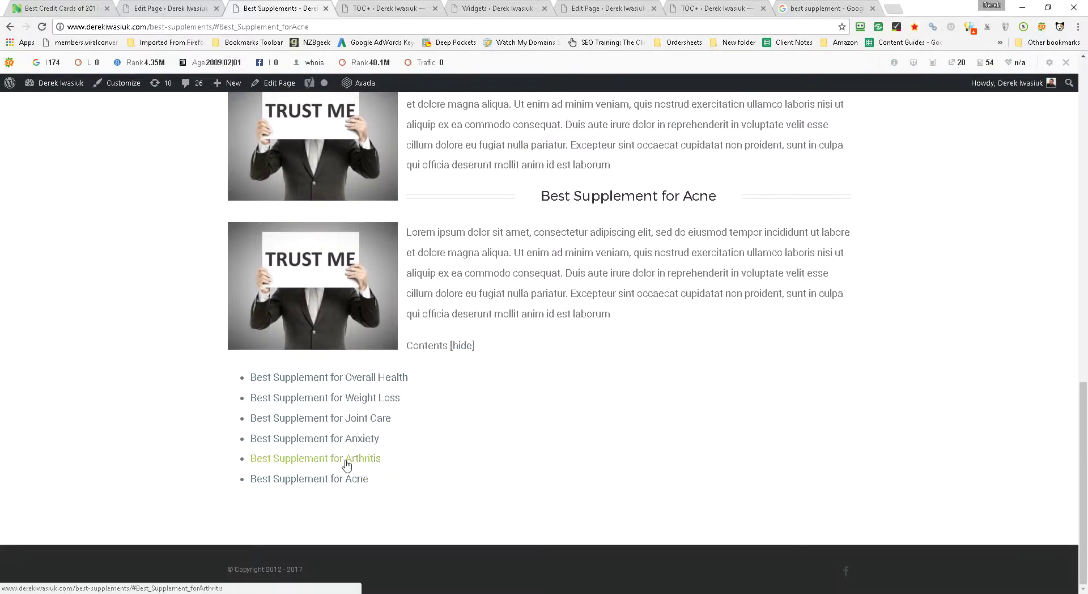
left_click(345, 462)
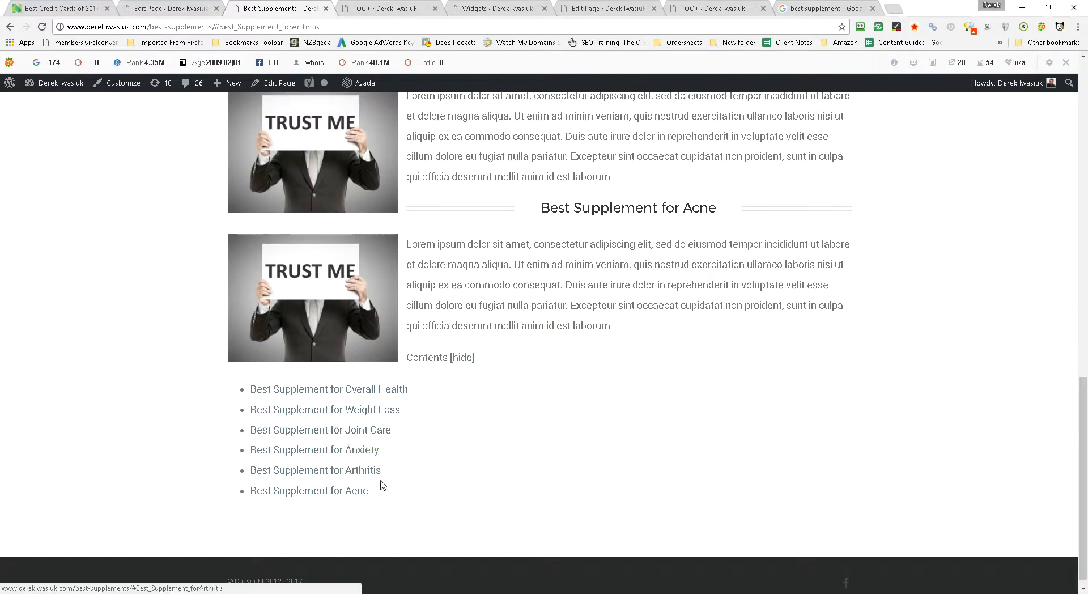
Step: Copy the address of the Best Supplement for Acne link and load it directly in the browser
right_click(356, 489)
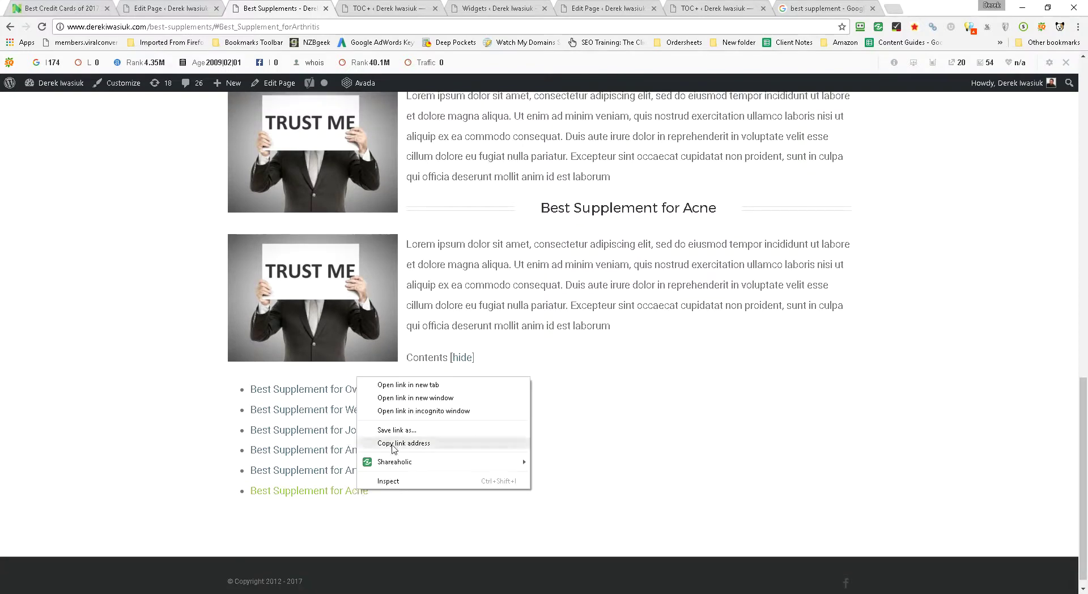
left_click(393, 444)
scroll(707, 359, "up", 15)
left_click(316, 32)
key("ctrl+v")
key("Return")
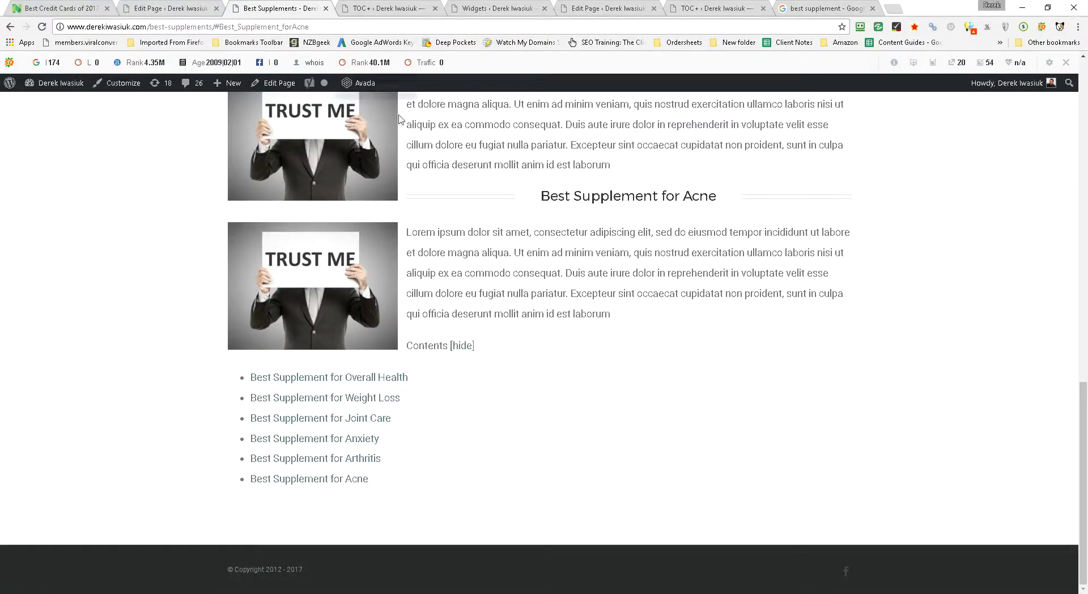
Step: Copy the address of the Best Supplement for Arthritis link, load it directly and check where the page lands
right_click(319, 457)
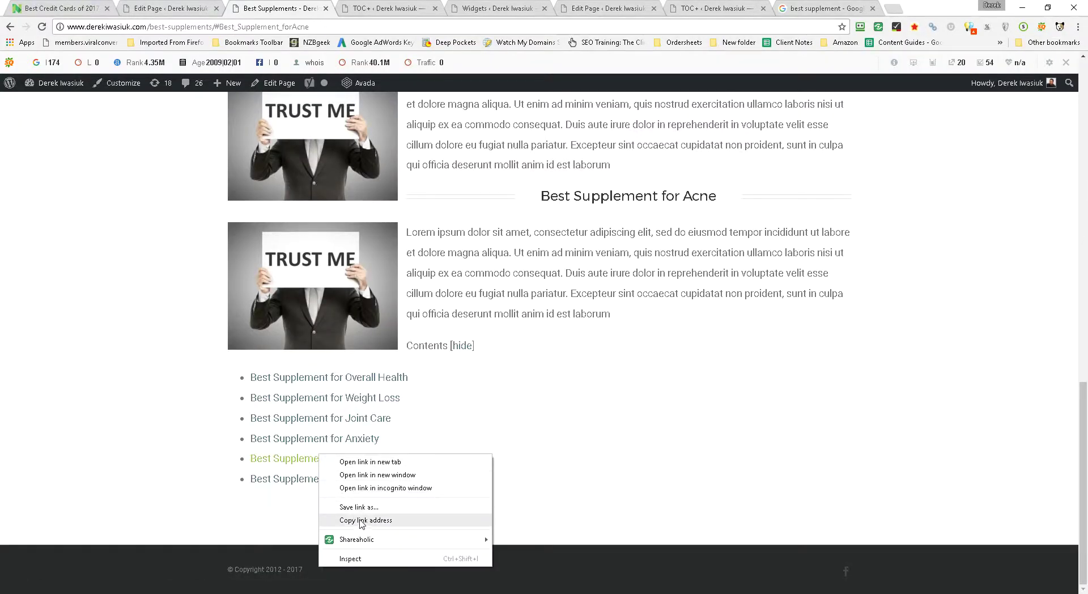
left_click(361, 521)
scroll(571, 405, "up", 10)
left_click(436, 27)
key("ctrl+v")
key("Return")
scroll(462, 147, "up", 1)
scroll(578, 181, "up", 1)
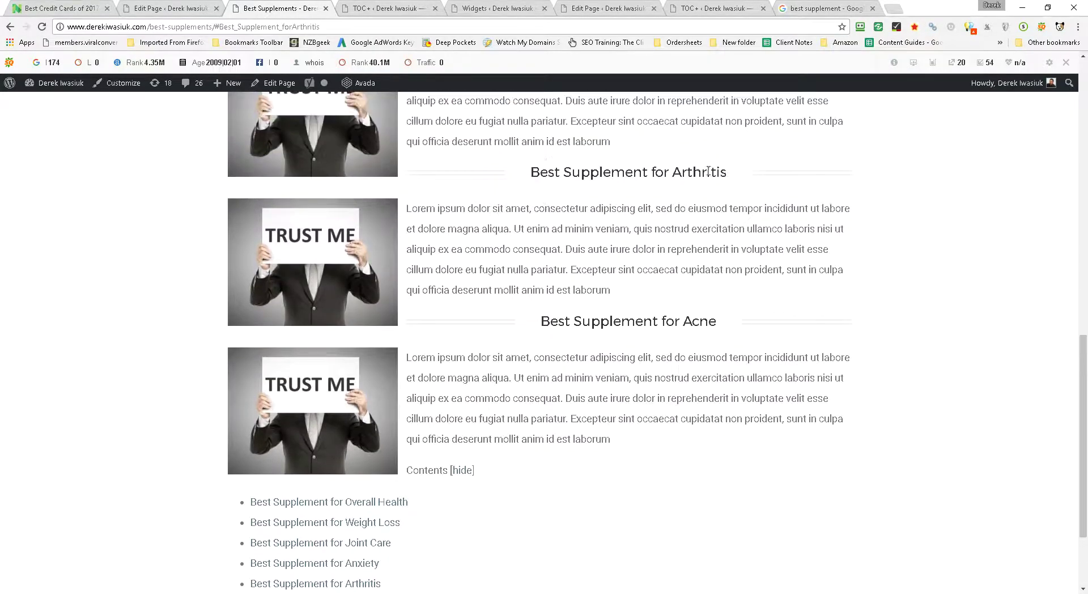
Step: Open the Table of Contents Plus settings and review the main and appearance options
left_click(374, 8)
scroll(484, 341, "down", 4)
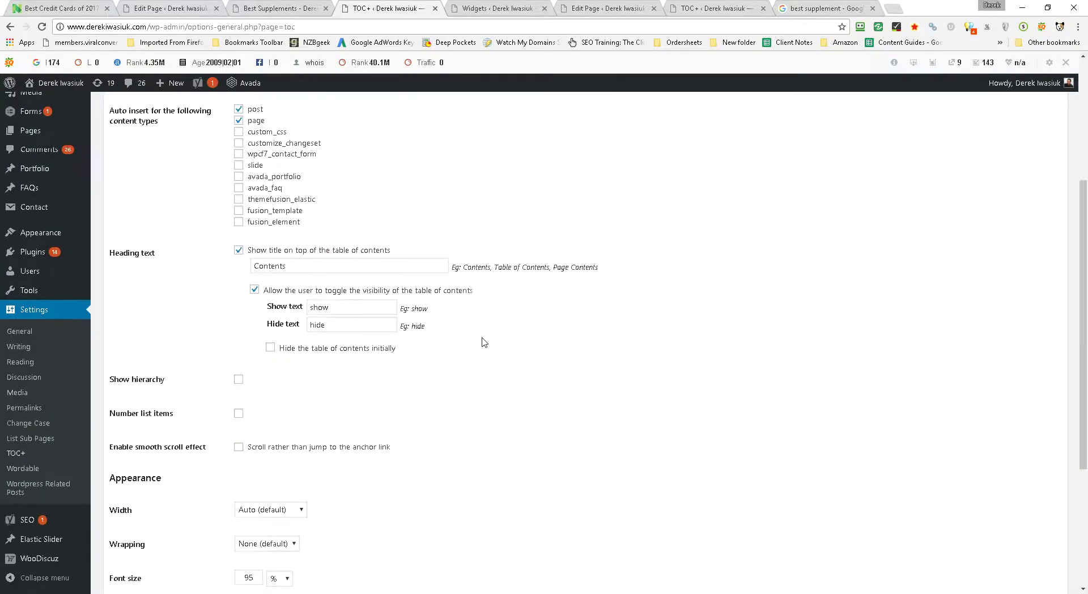
scroll(435, 356, "up", 4)
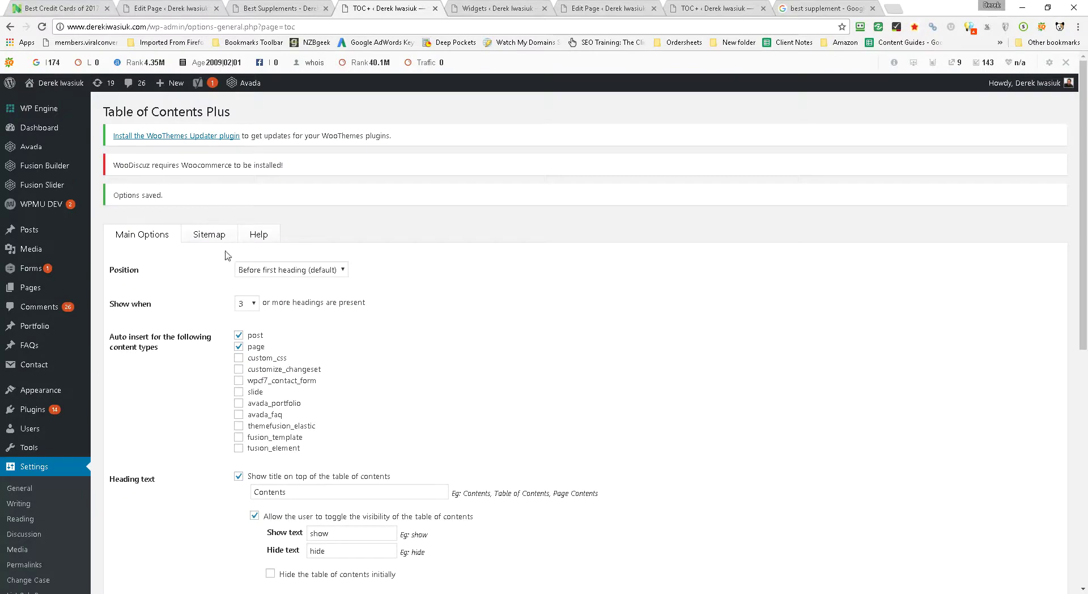
scroll(300, 340, "down", 8)
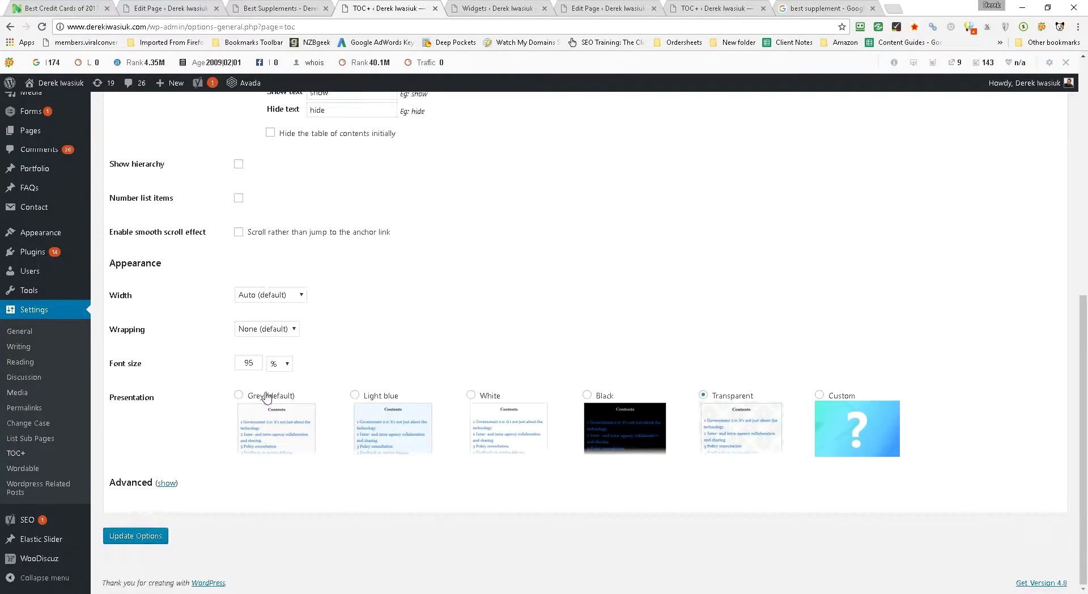
scroll(215, 327, "up", 2)
scroll(215, 329, "up", 1)
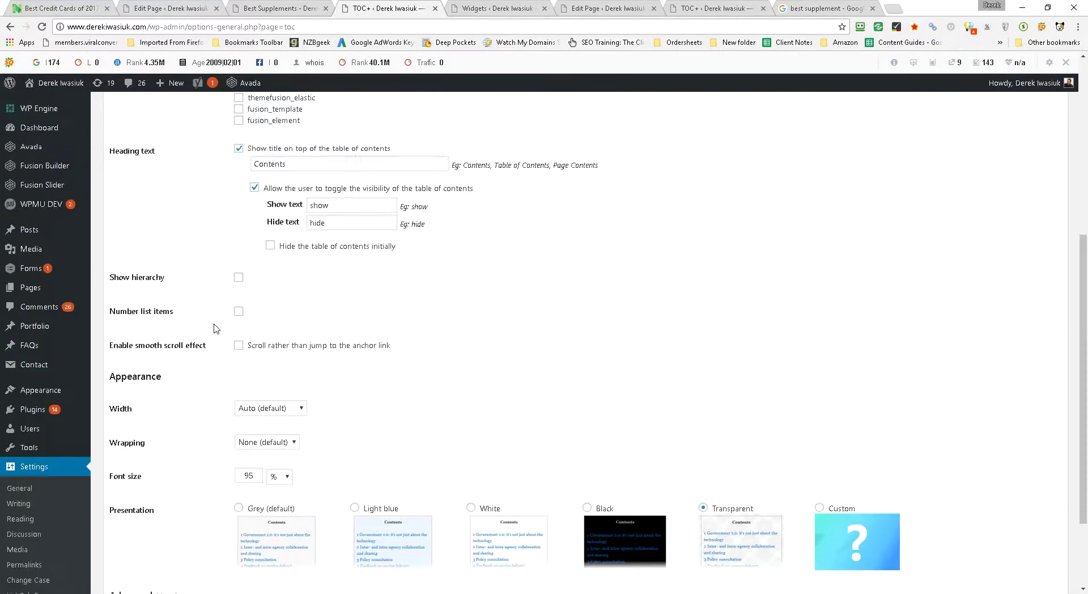
scroll(229, 358, "up", 2)
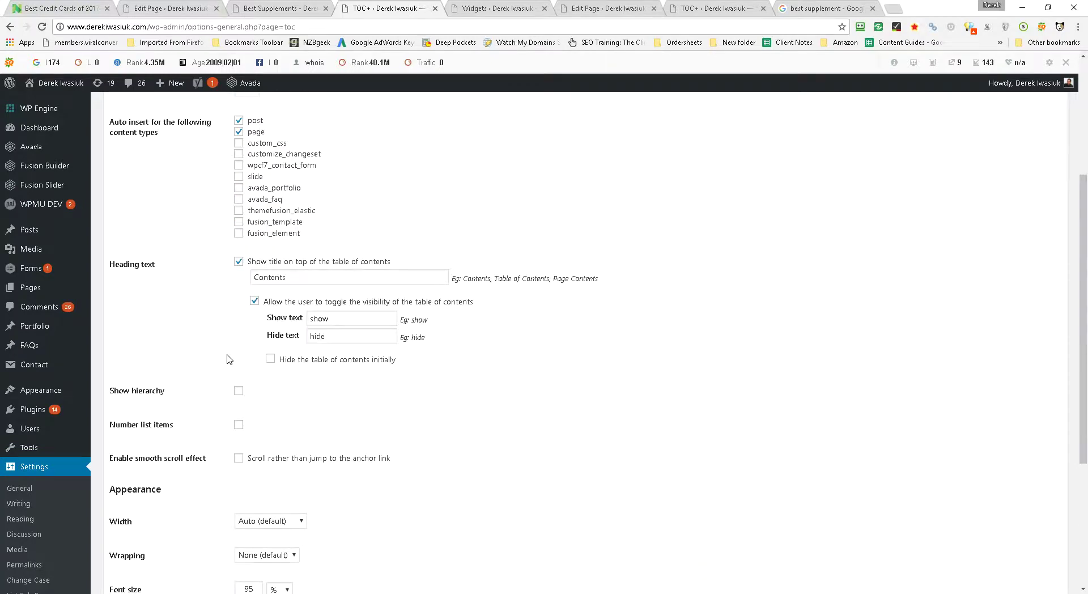
scroll(228, 359, "up", 4)
scroll(230, 356, "down", 6)
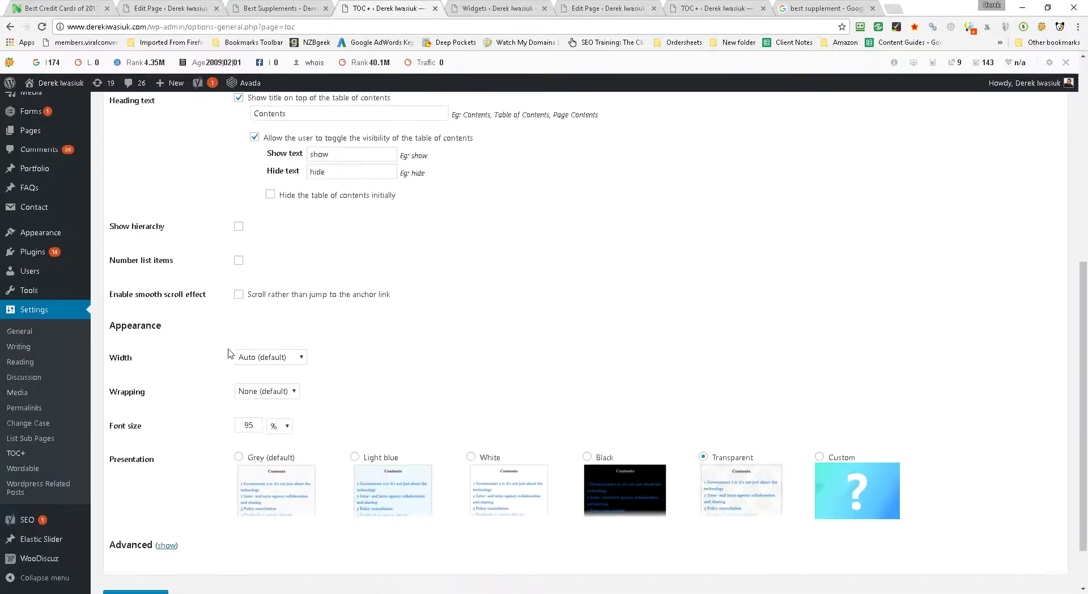
scroll(229, 357, "down", 2)
Step: Show the advanced Table of Contents Plus options, enable lowercase anchors and hyphens instead of underscores, and update the options
left_click(175, 483)
scroll(226, 416, "down", 6)
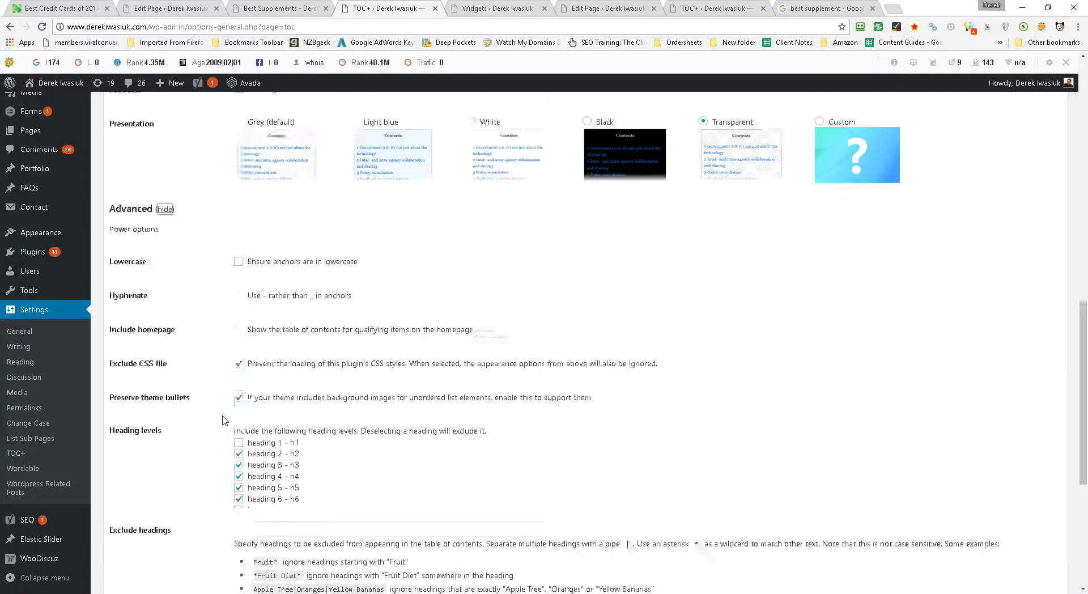
left_click_drag(379, 335, 585, 340)
left_click_drag(305, 298, 405, 303)
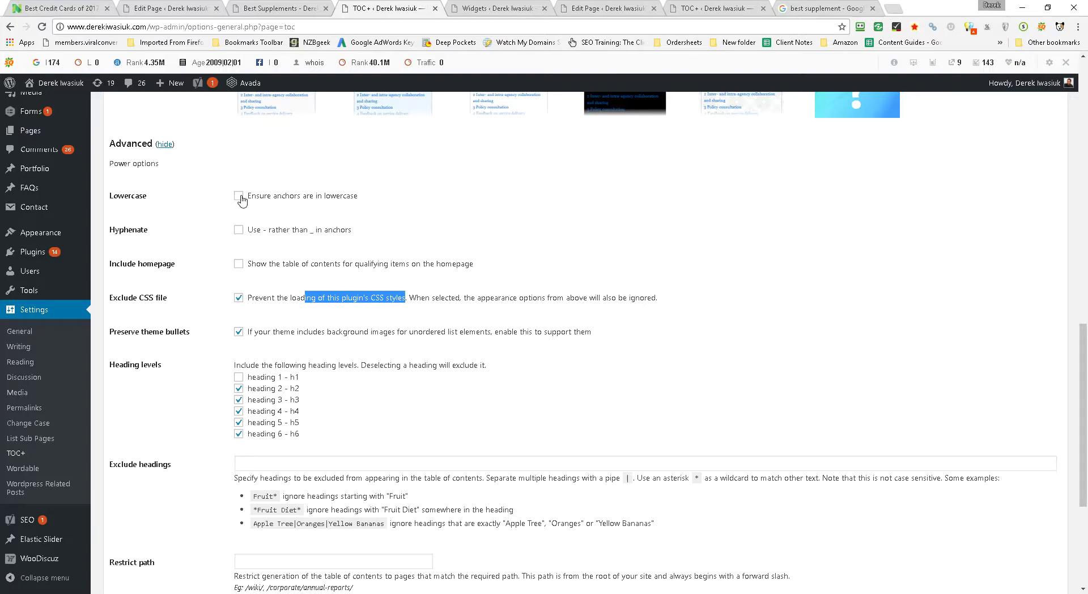
left_click(238, 232)
scroll(204, 342, "down", 4)
left_click(145, 537)
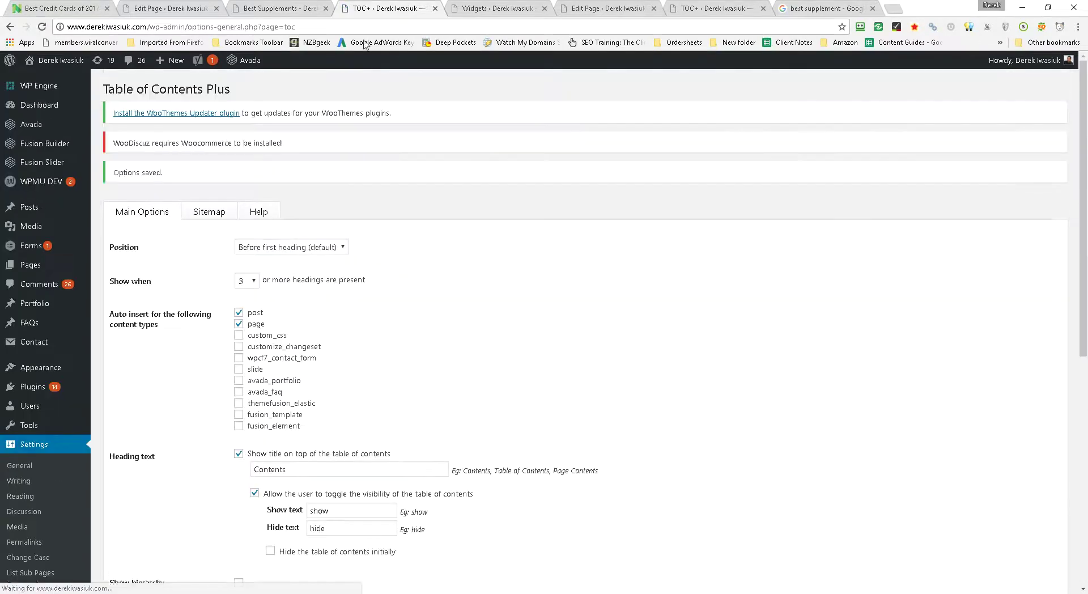
Step: Return to the published Best Supplements page and reload it to check the anchor format of the Contents links
left_click(310, 10)
left_click(42, 26)
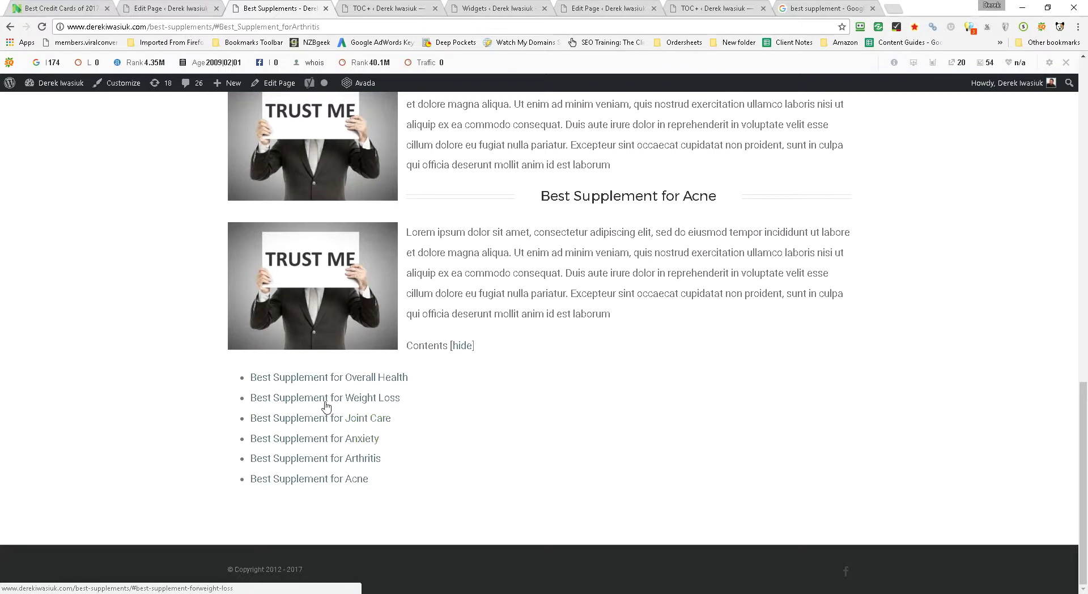
Step: Return to the page editor, inspect the source text of the Best Supplement for Joint Care title, and close it without saving
left_click(174, 11)
scroll(443, 306, "down", 10)
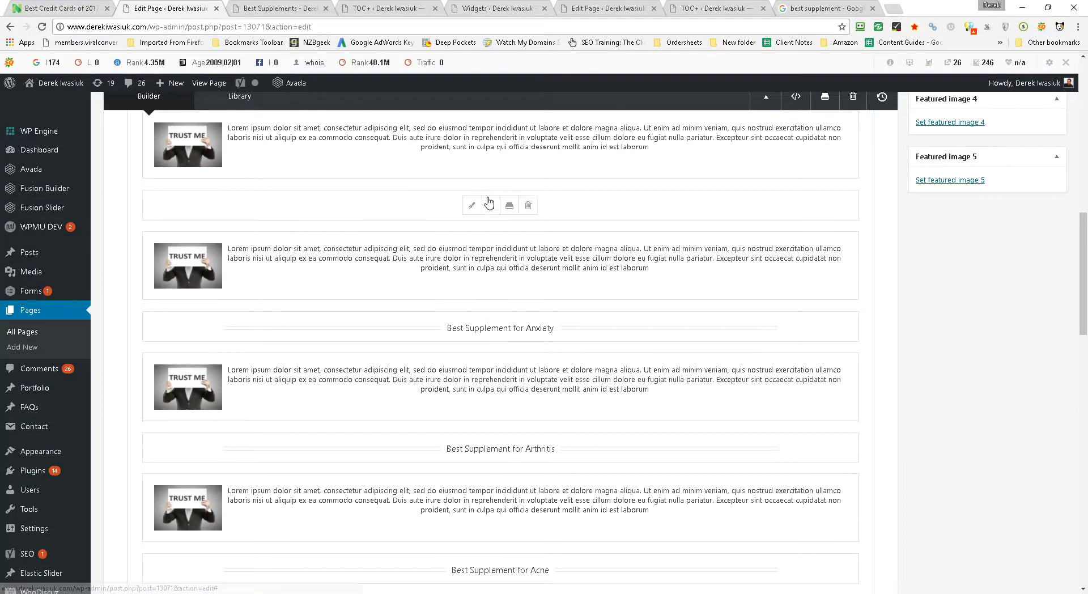
left_click(471, 205)
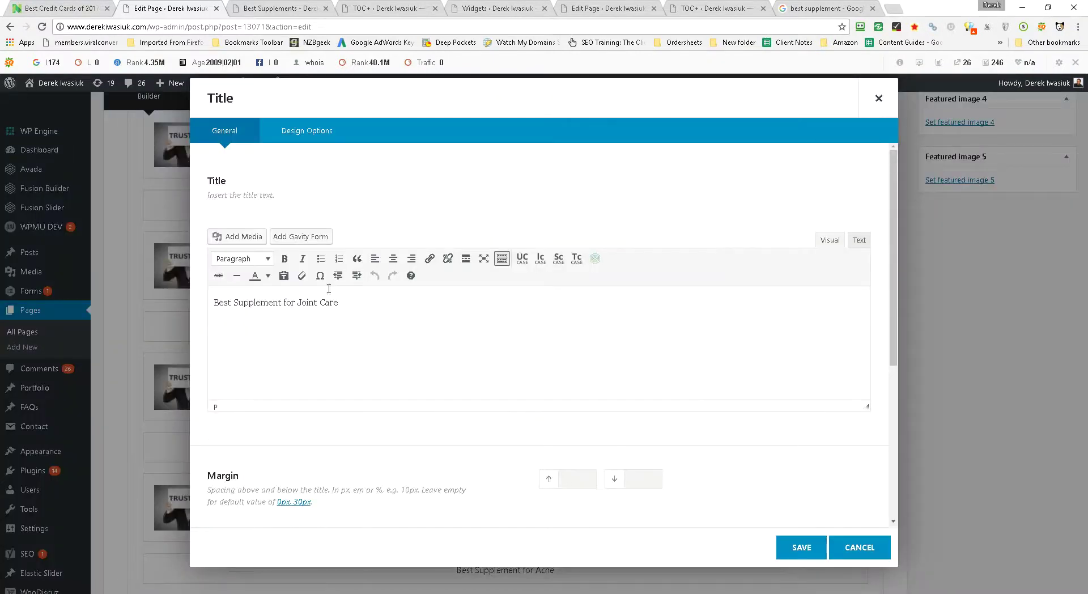
left_click(859, 240)
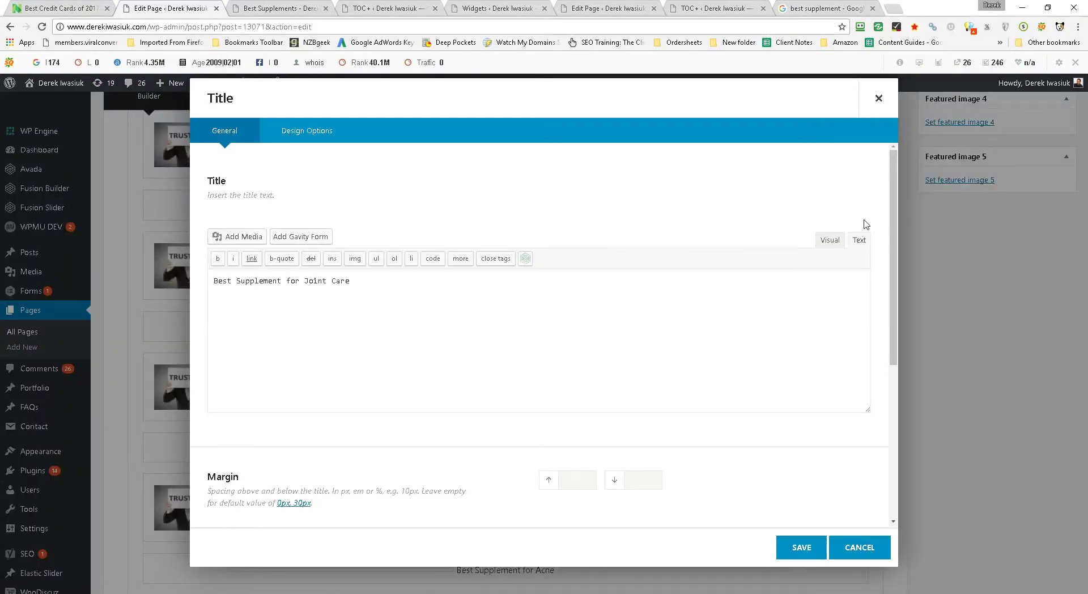
left_click(891, 109)
scroll(623, 351, "down", 8)
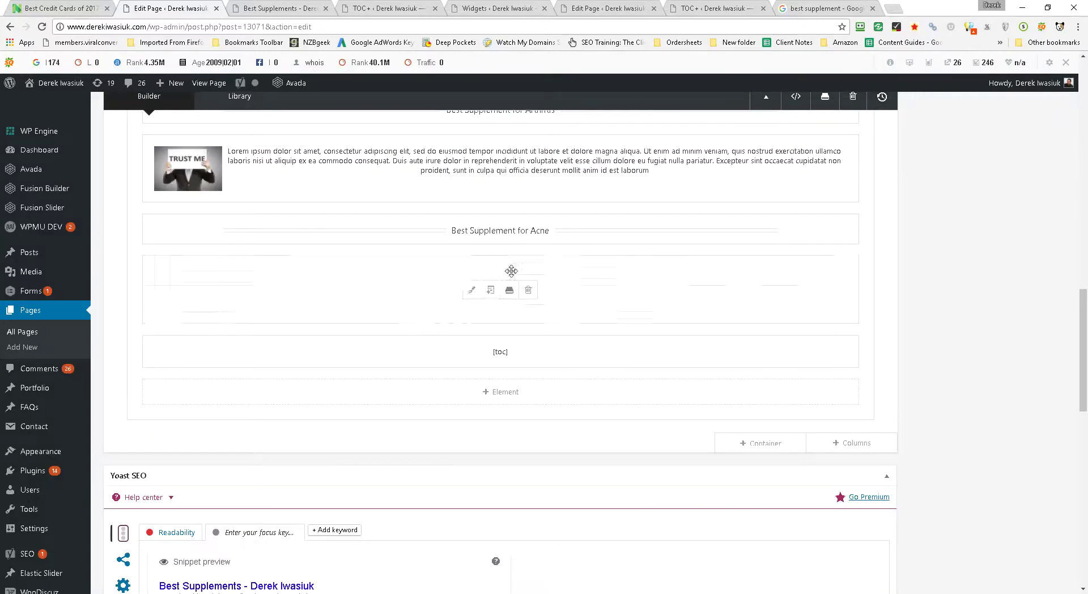
Step: Retype the space before "Acne" in the Best Supplement for Acne title, check its source text, save it and update the page
left_click(471, 229)
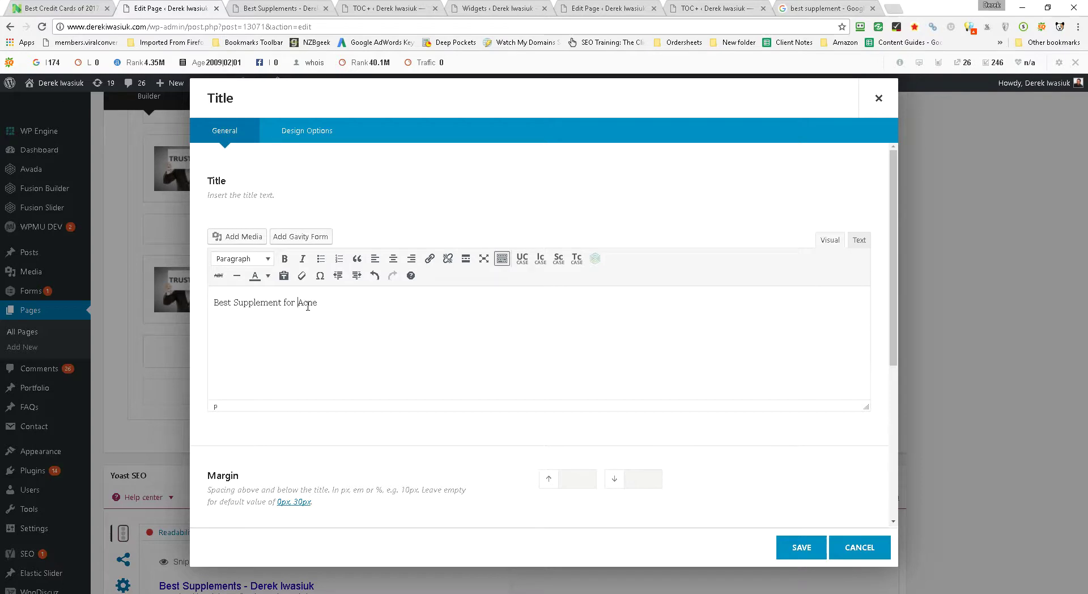
left_click(867, 242)
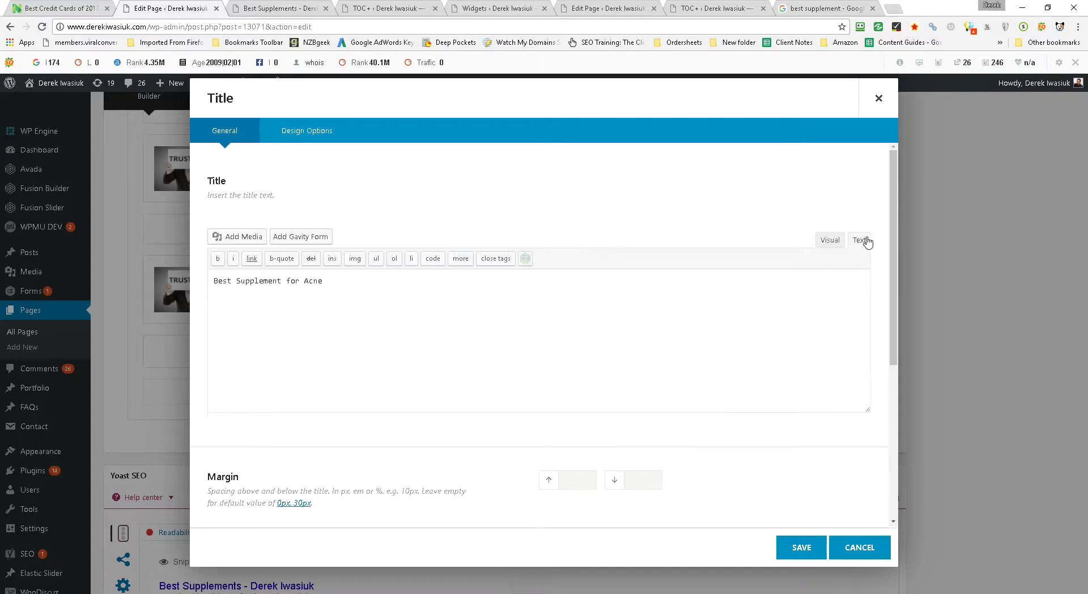
left_click(828, 241)
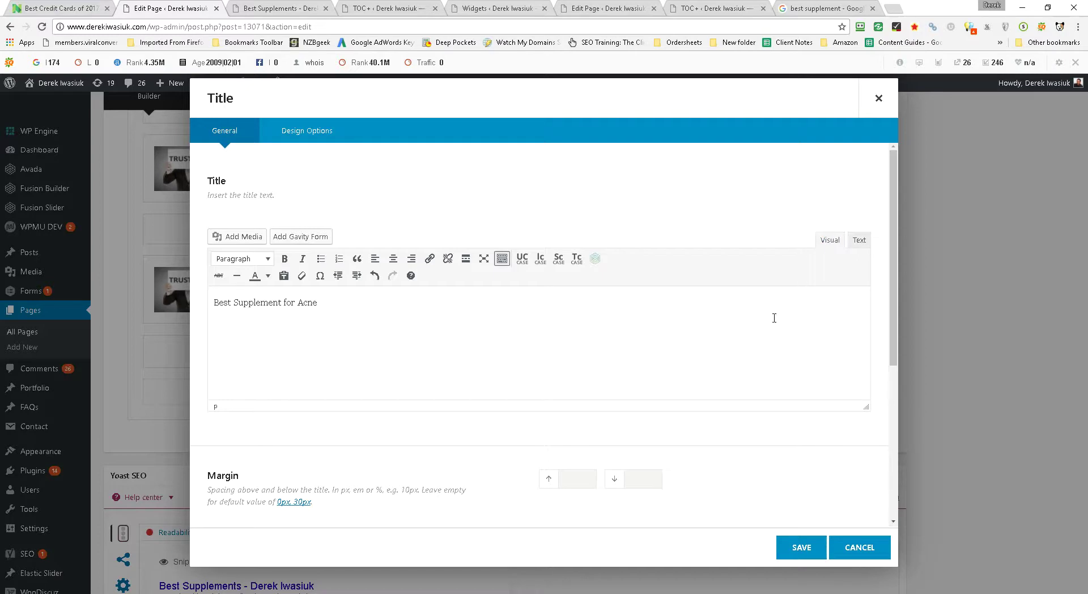
left_click(802, 547)
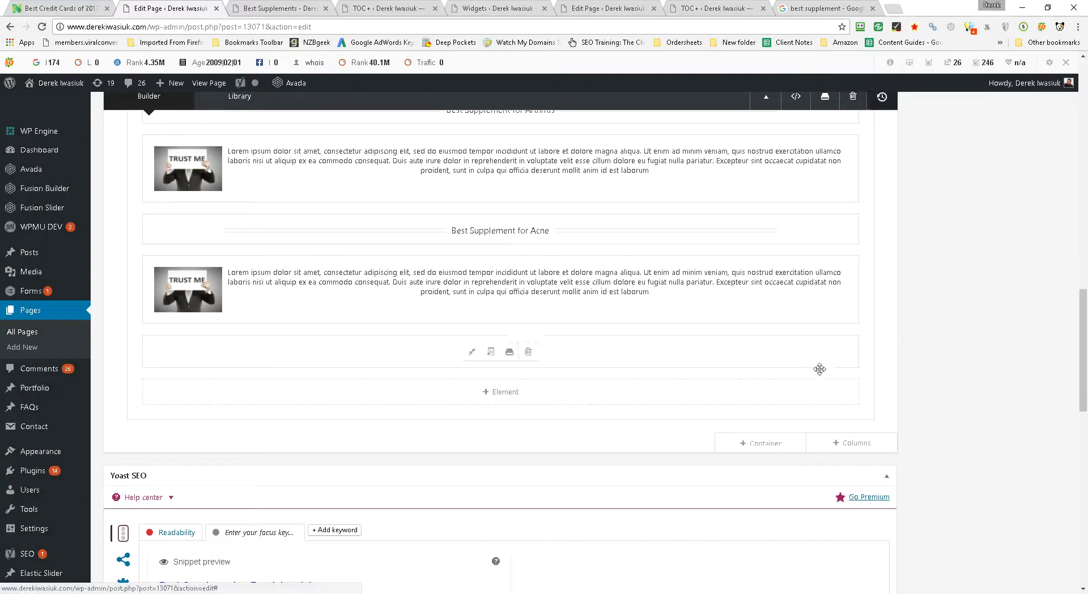
scroll(903, 400, "up", 12)
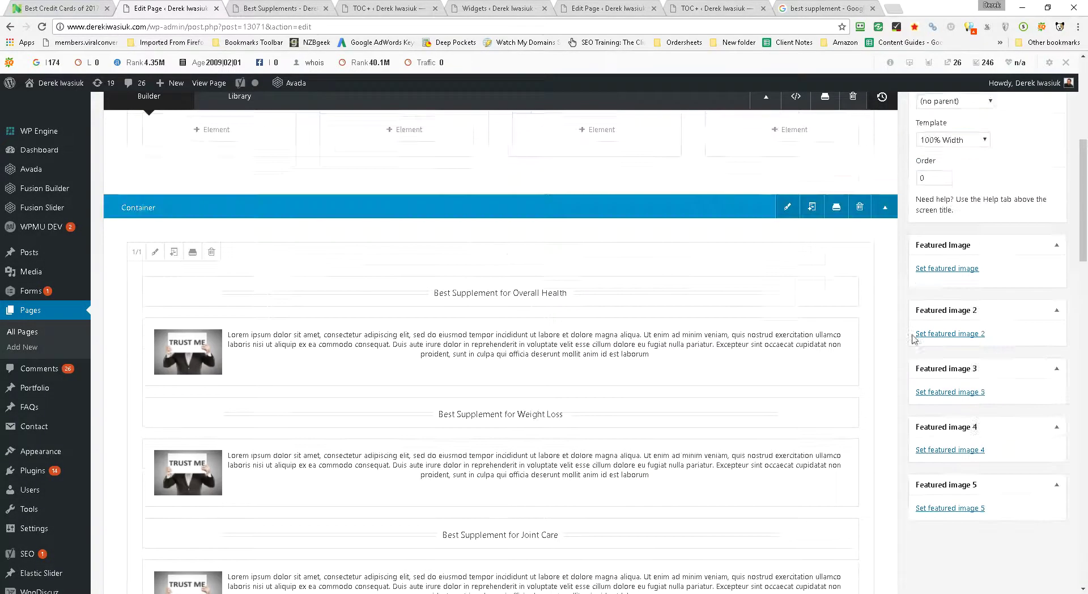
scroll(993, 247, "up", 5)
left_click(1040, 319)
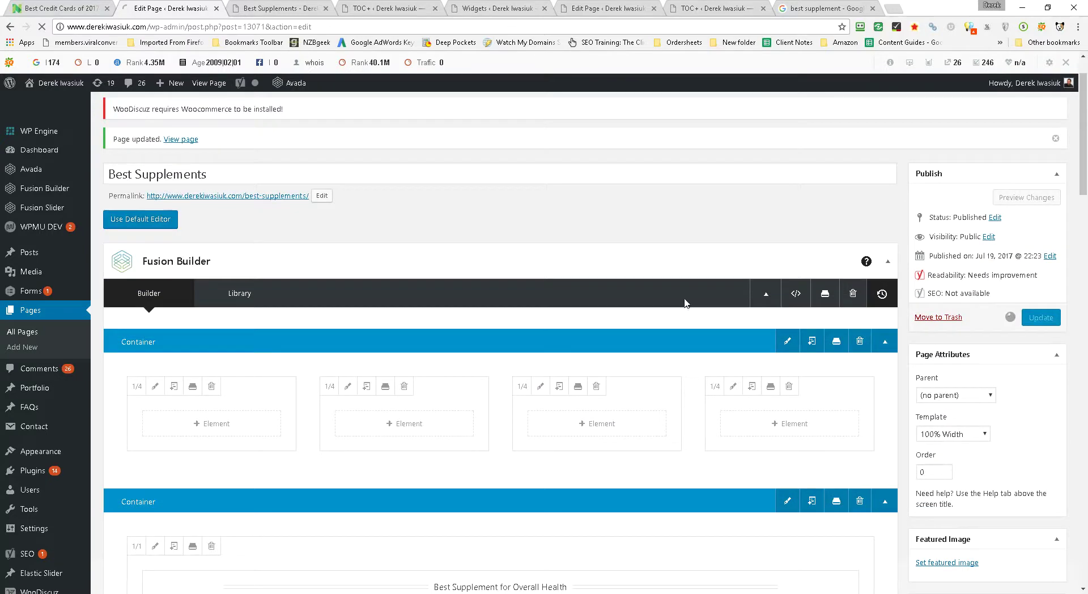
Step: Load the published Best Supplements page without the anchor in its address and review the section headings and Contents list
left_click(279, 9)
left_click(275, 27)
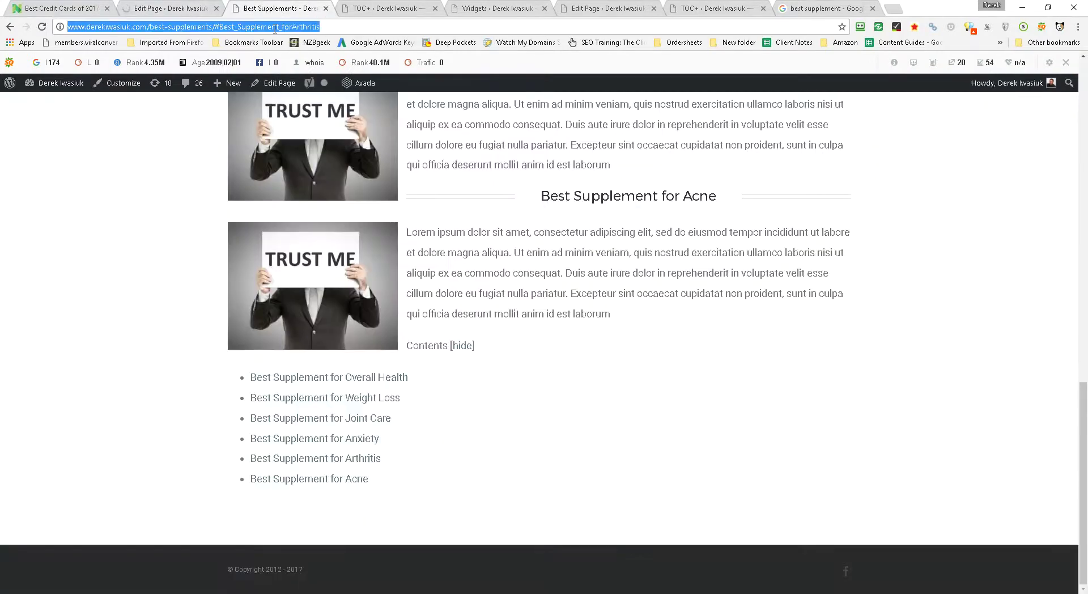
key("Return")
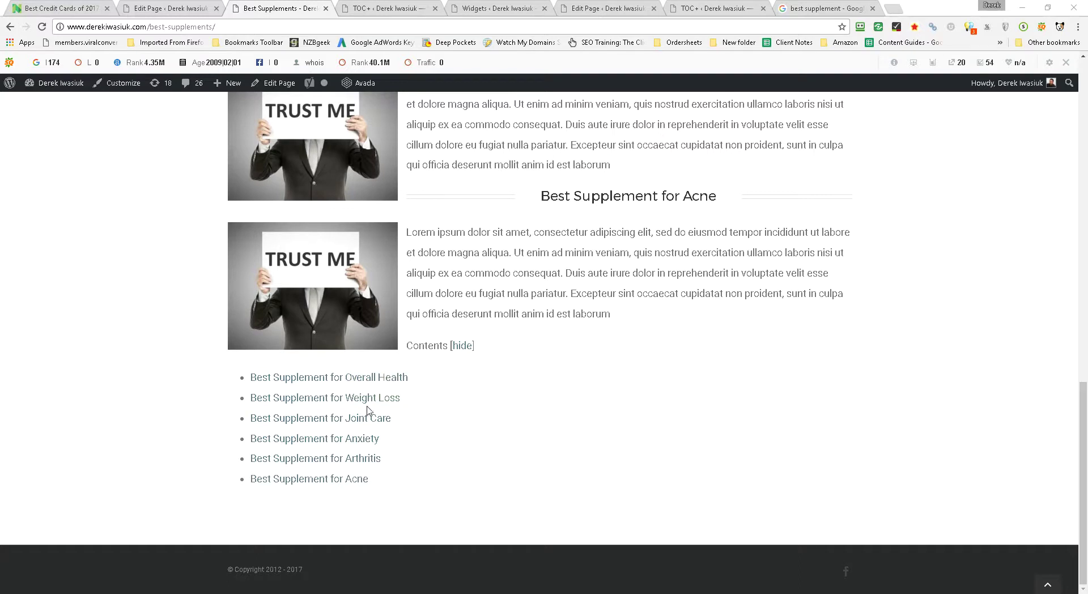
scroll(321, 478, "up", 1)
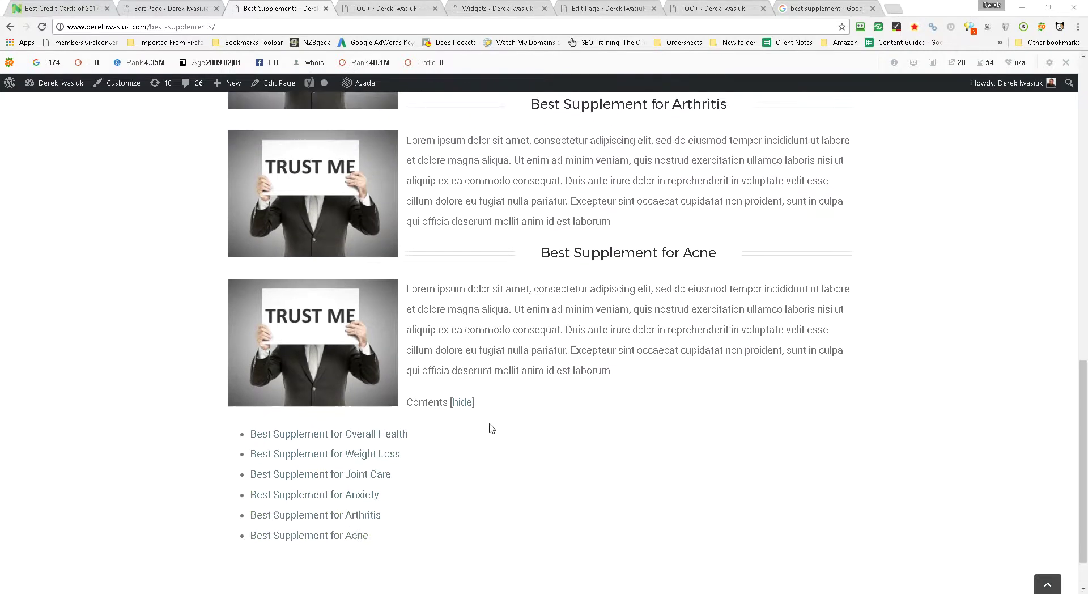
scroll(496, 425, "up", 11)
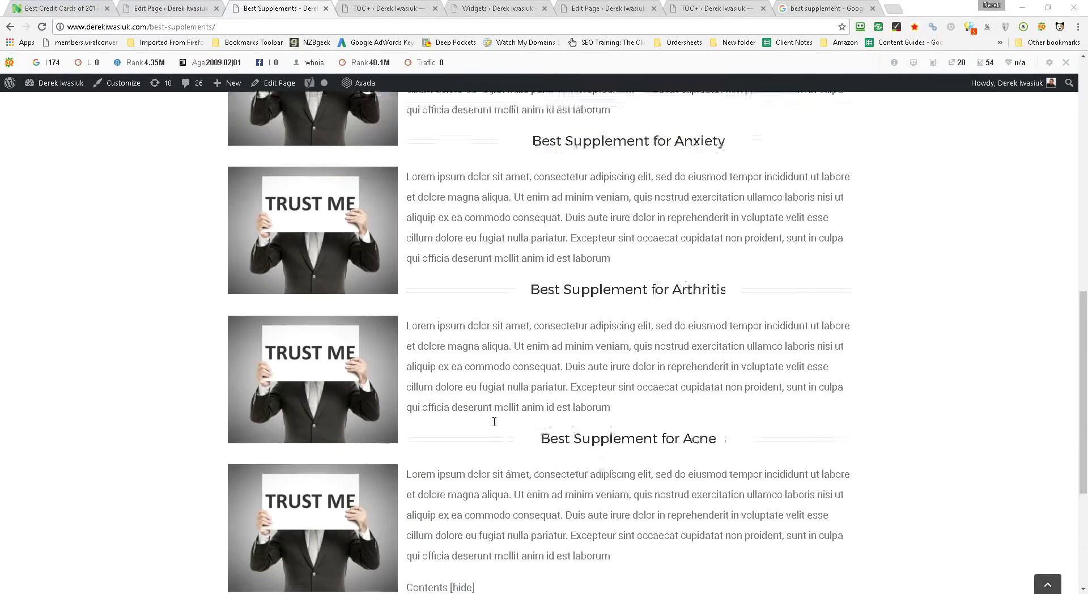
scroll(521, 389, "up", 3)
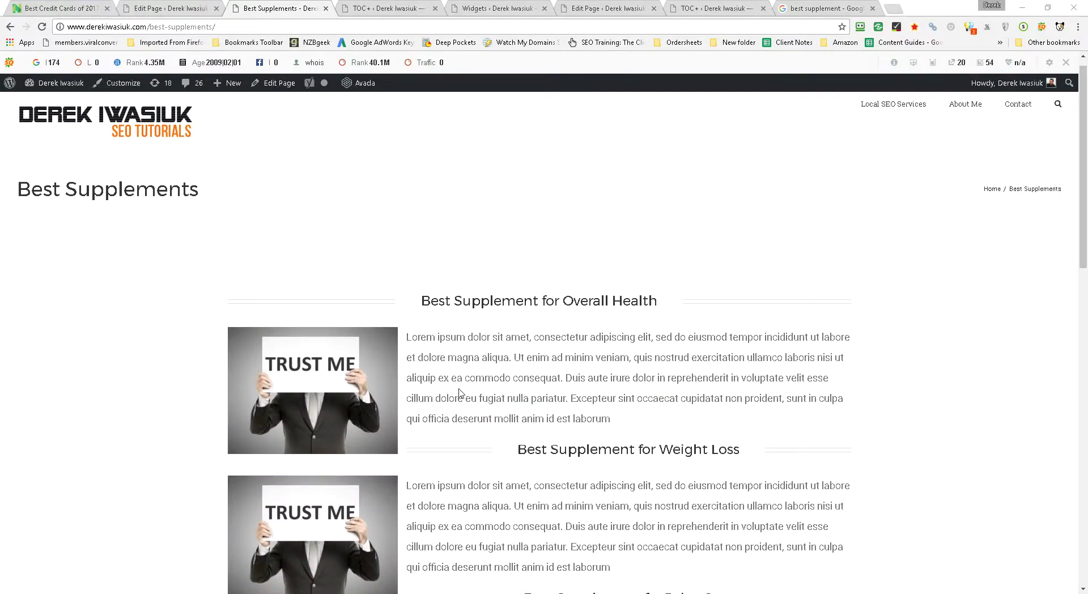
scroll(539, 391, "down", 4)
scroll(437, 393, "up", 4)
scroll(537, 380, "down", 3)
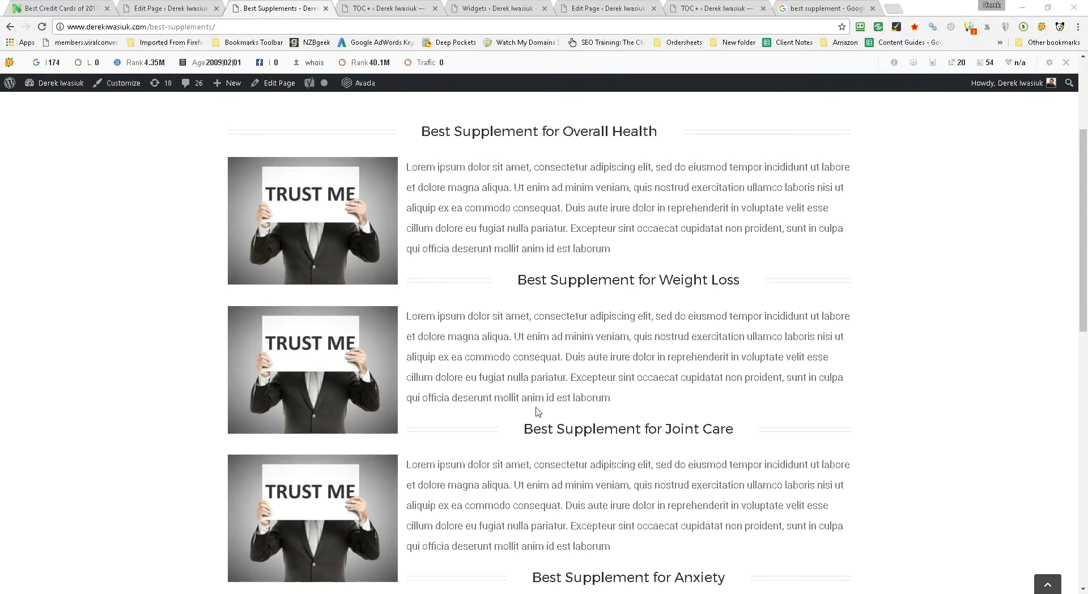
scroll(554, 400, "down", 12)
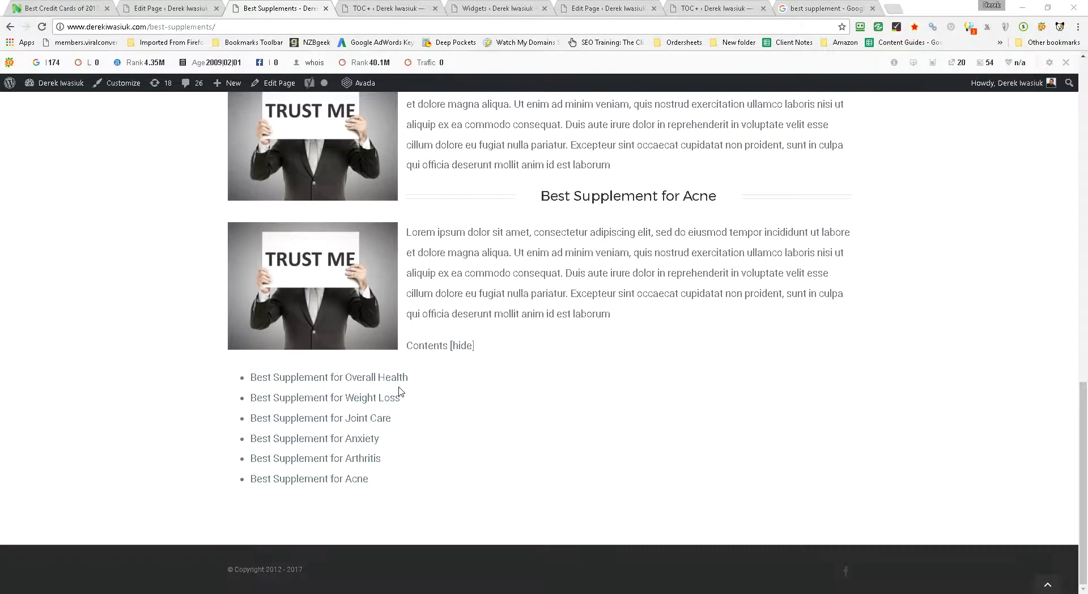
Step: Copy the link address of Best Supplement for Overall Health from the Contents list
right_click(339, 382)
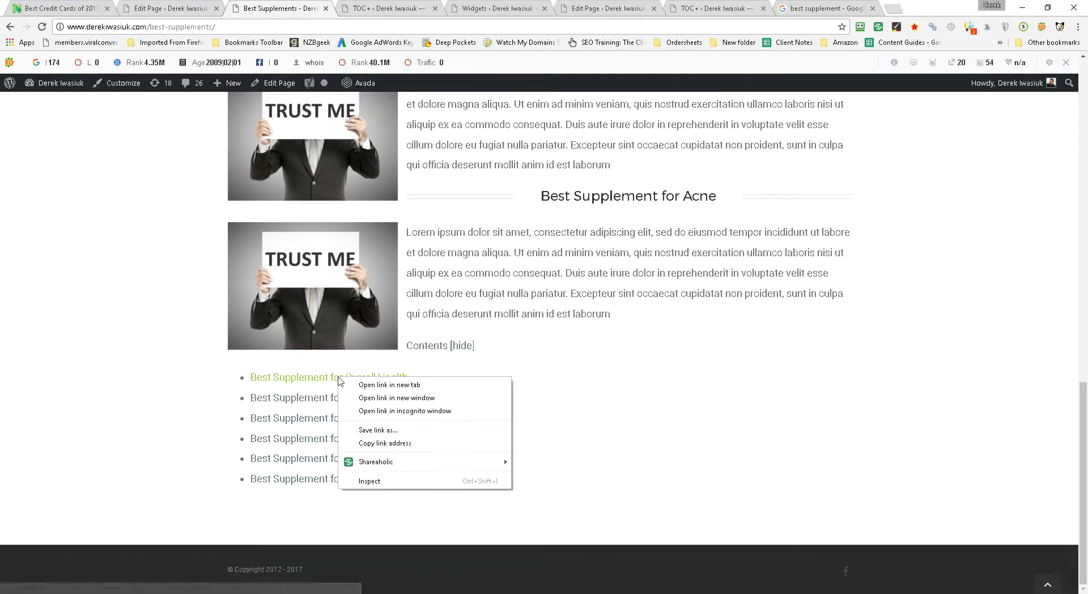
left_click(374, 443)
scroll(453, 400, "up", 12)
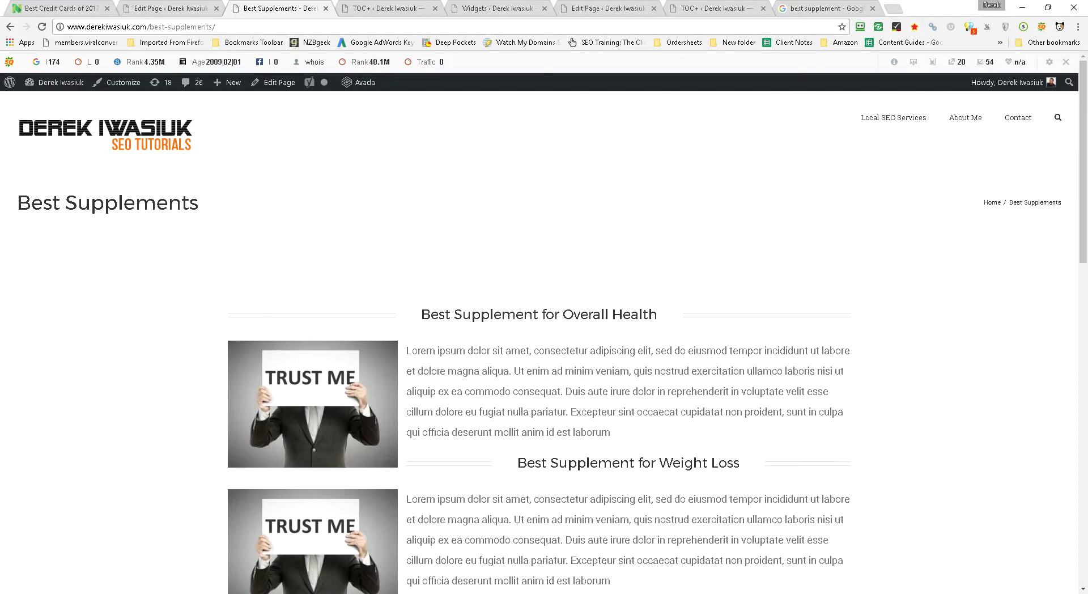
Step: In the page editor, add an Image Frame element to the first 1/4 column of the top container
left_click(197, 10)
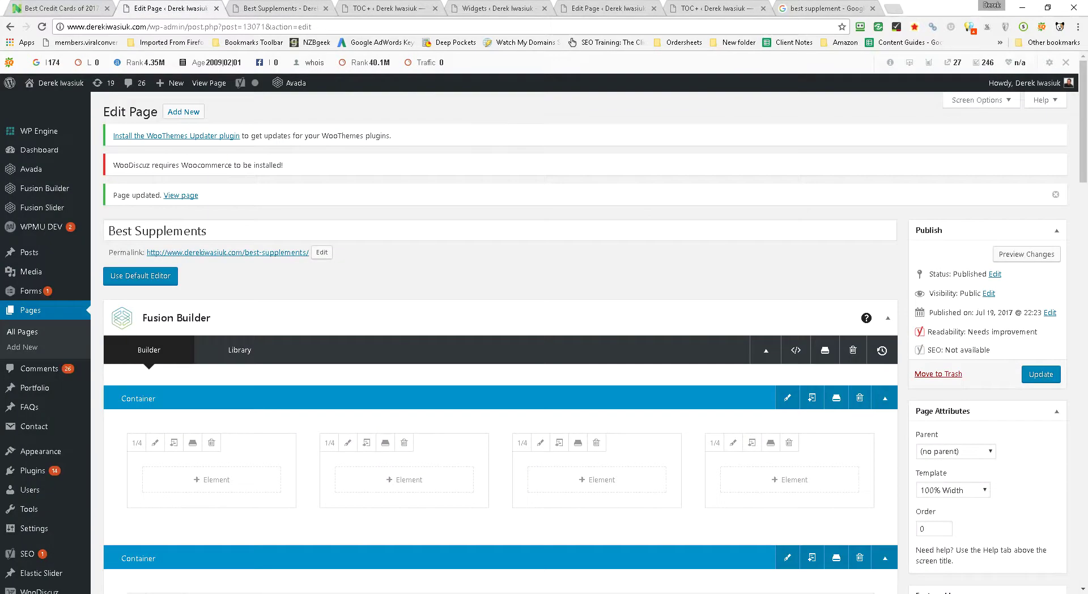
scroll(546, 323, "down", 4)
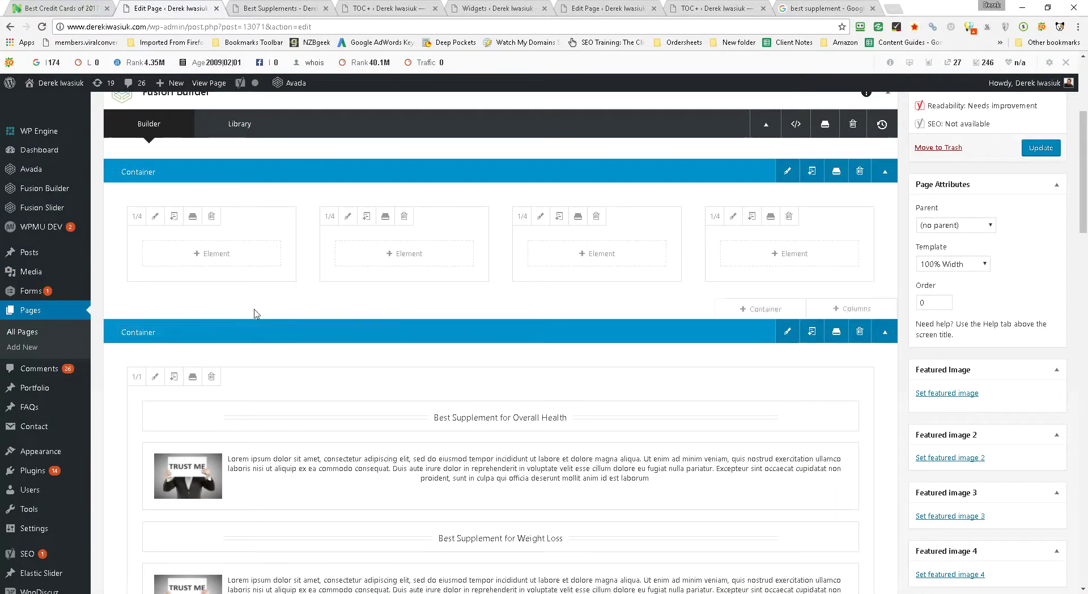
left_click(202, 253)
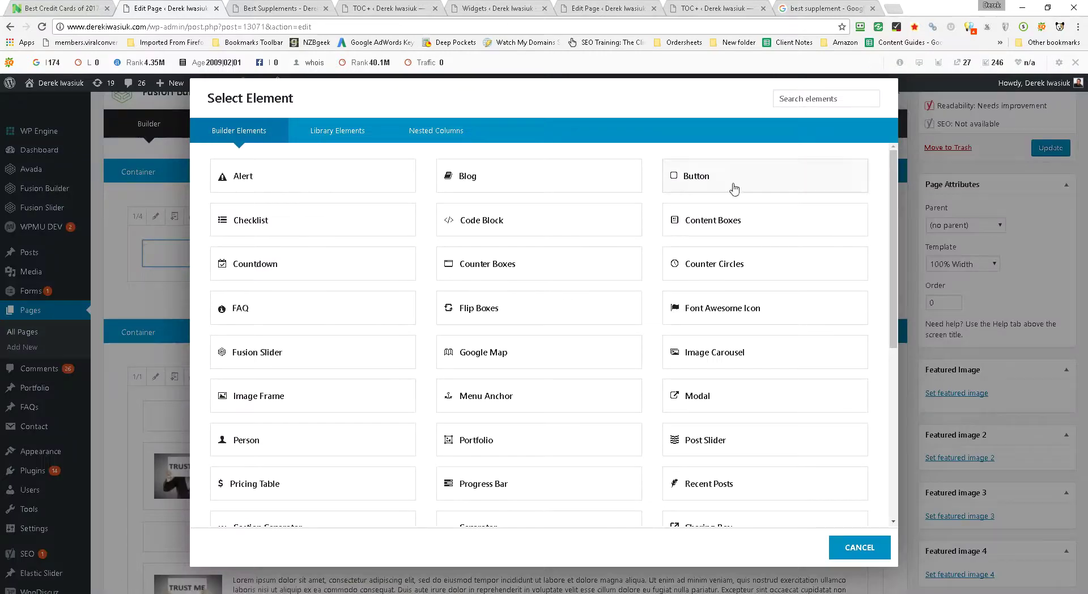
left_click(824, 100)
type("image")
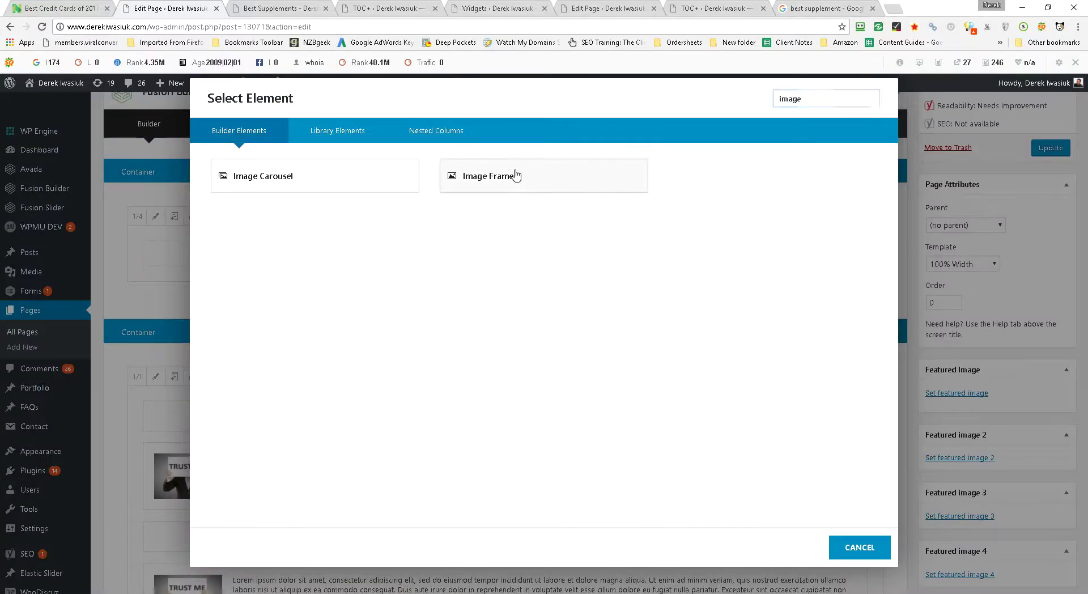
left_click(516, 176)
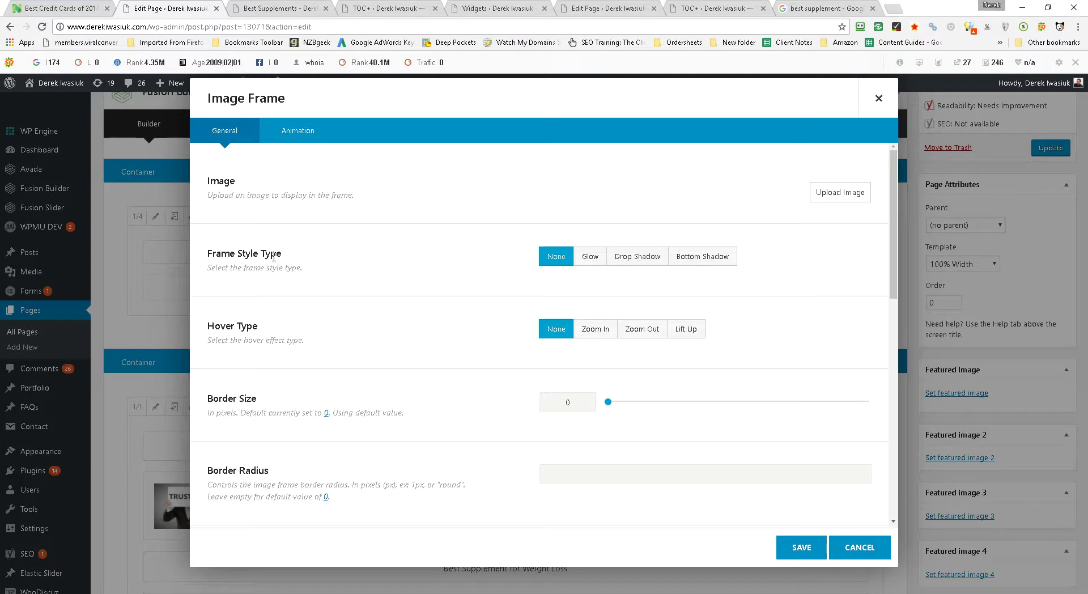
Step: Insert the TRUST ME picture from the media library into the image frame
left_click(818, 195)
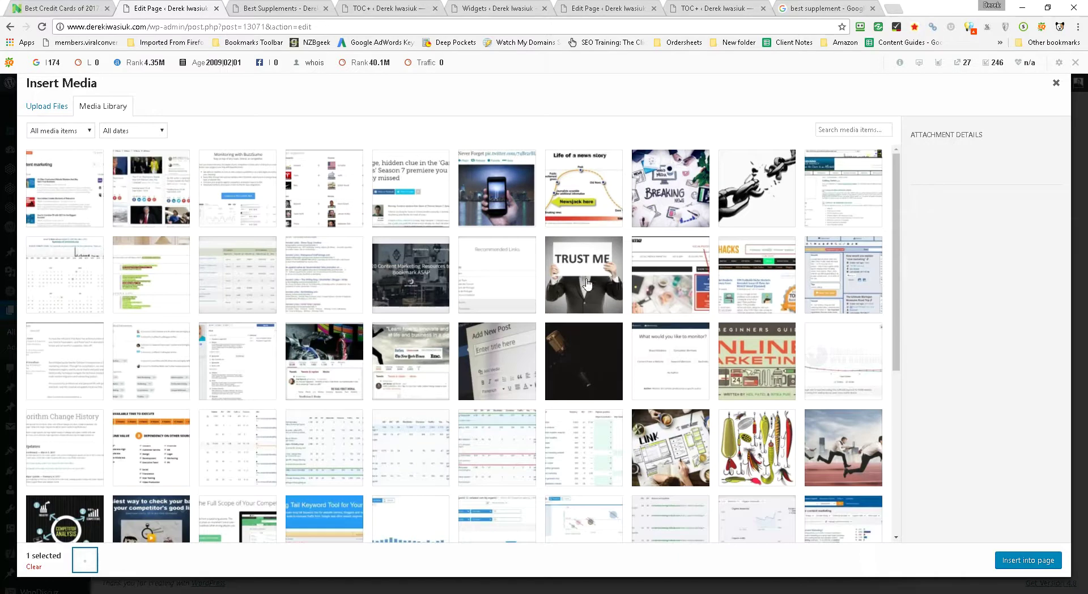
left_click(583, 266)
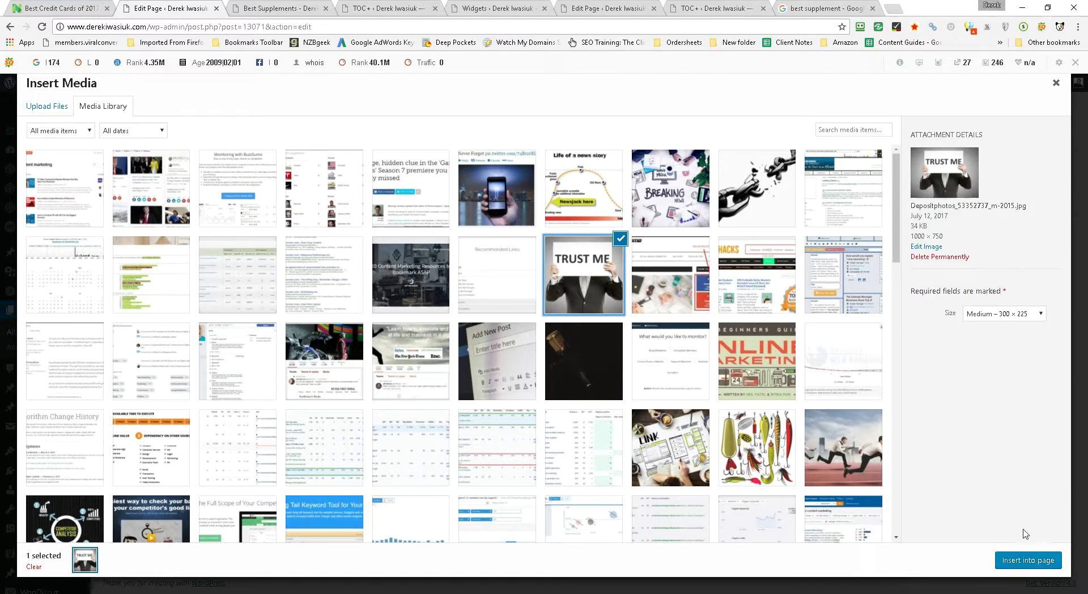
left_click(1028, 561)
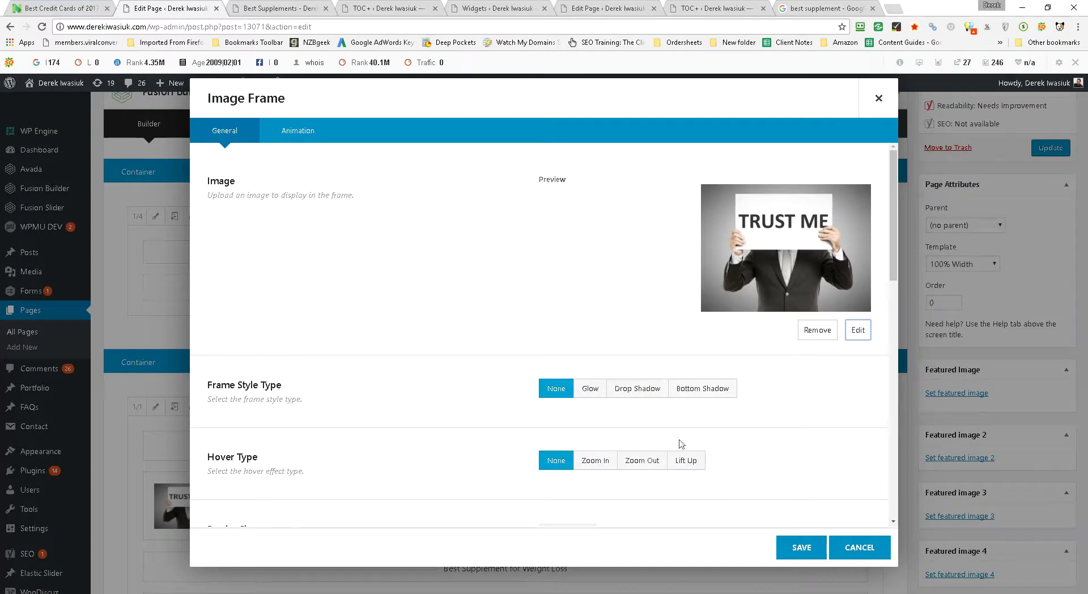
Step: Paste the copied #best-supplement-for-overall-health address as the Picture Link URL, keep the link target _self, and save the image frame
scroll(705, 442, "down", 9)
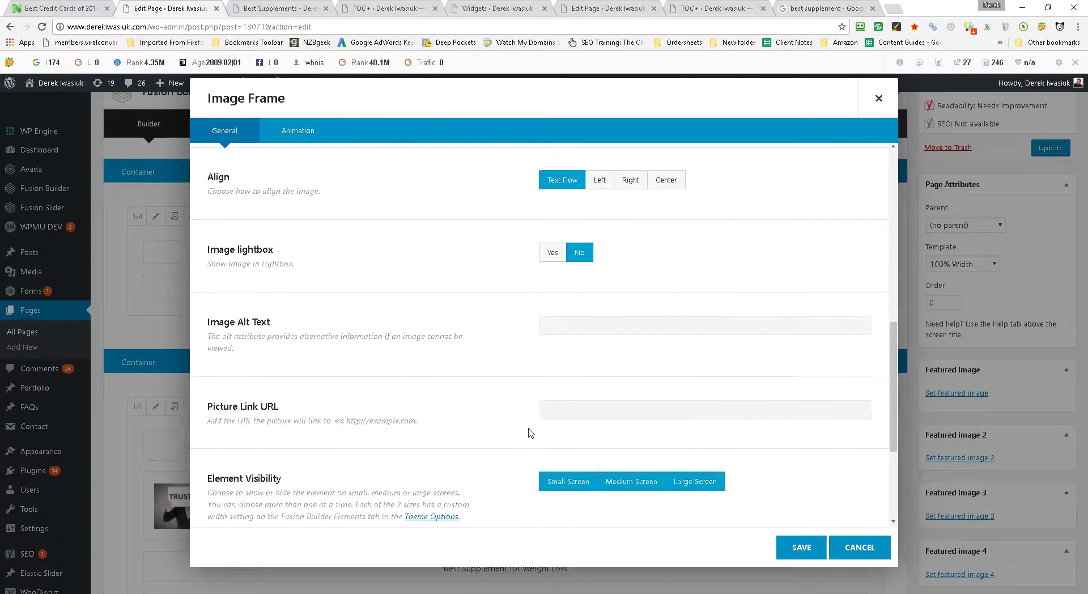
scroll(518, 392, "down", 3)
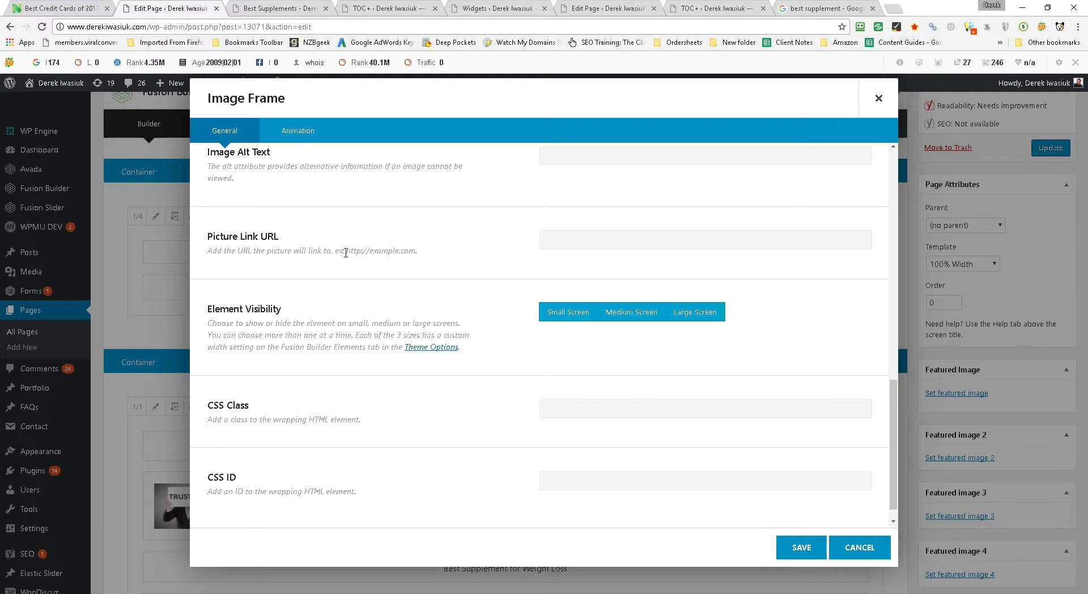
key("ctrl+v")
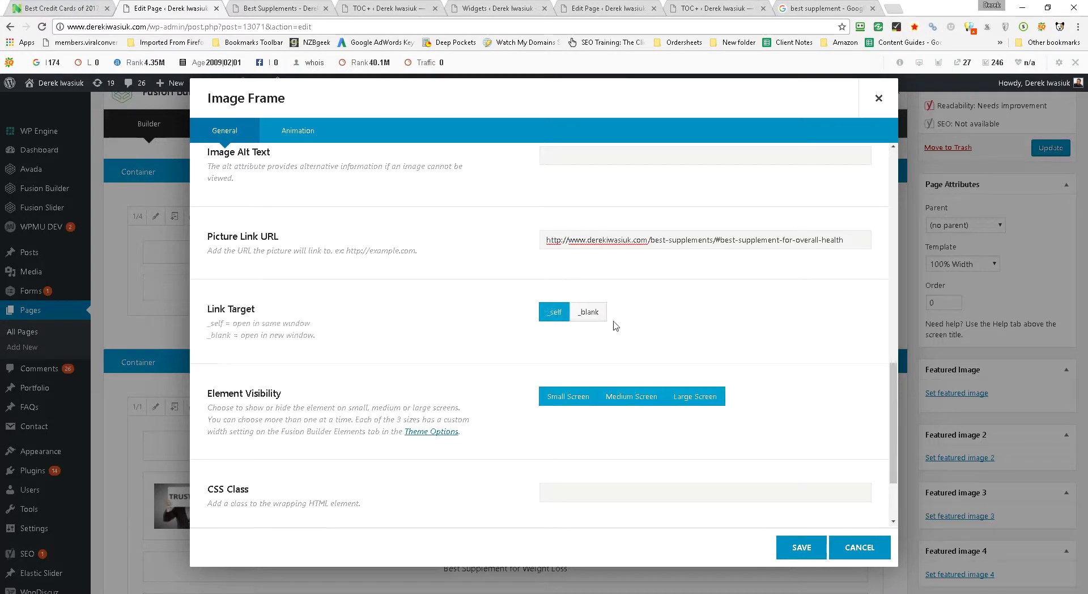
scroll(743, 404, "down", 2)
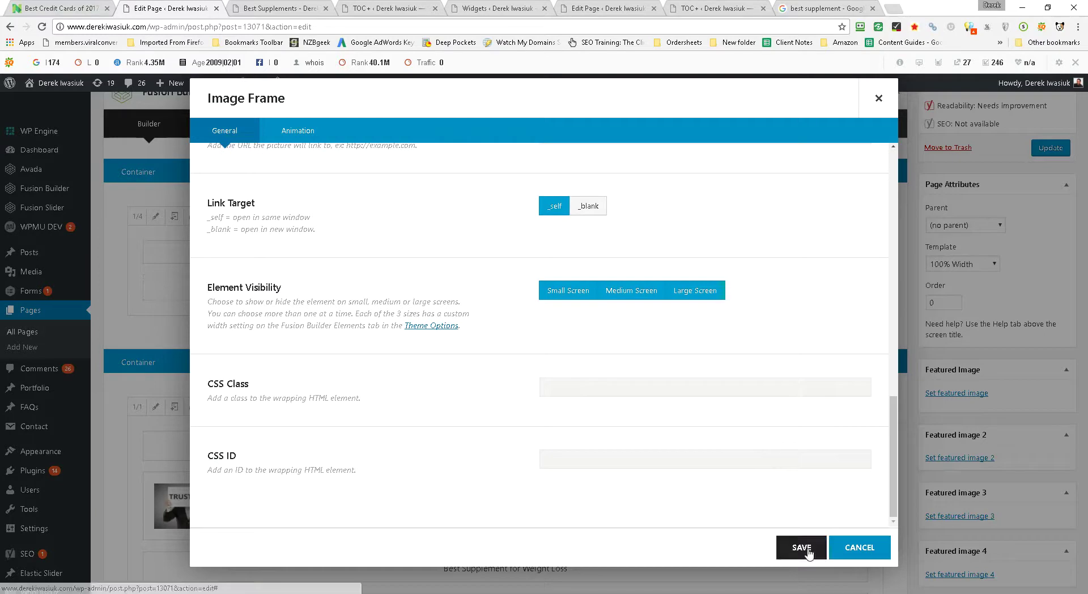
scroll(670, 433, "up", 10)
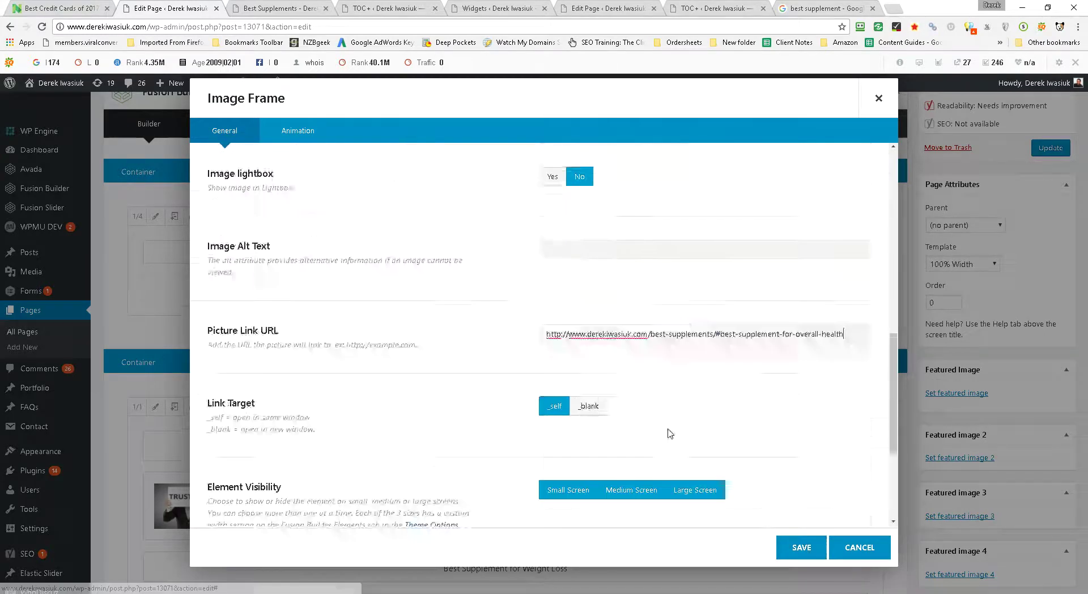
scroll(715, 486, "down", 5)
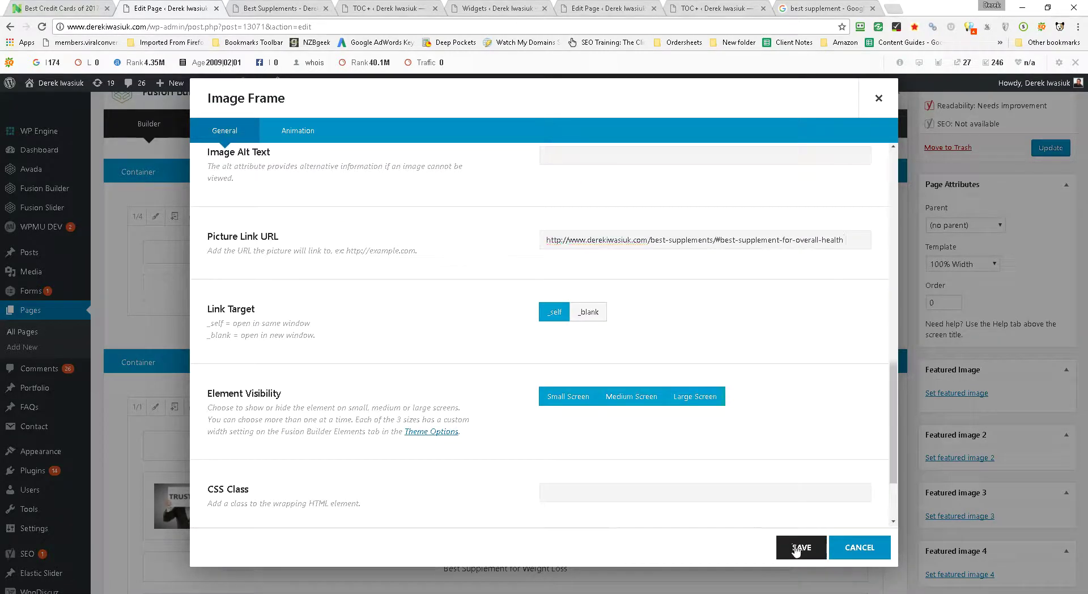
left_click(800, 546)
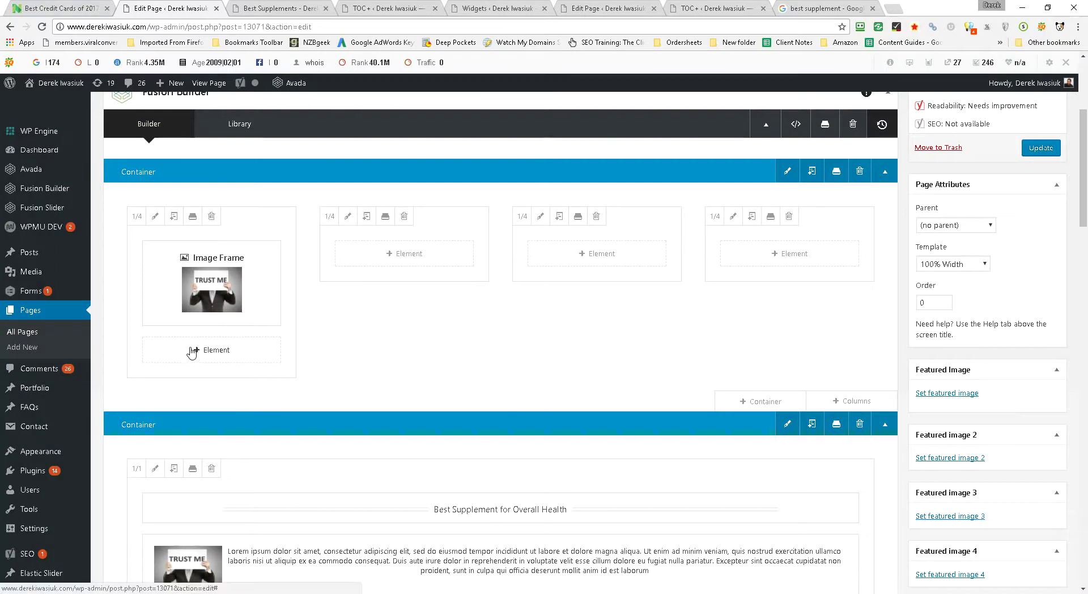
Step: Add a Text Block under the image in the first 1/4 column and replace its default content with Overall Health
left_click(230, 354)
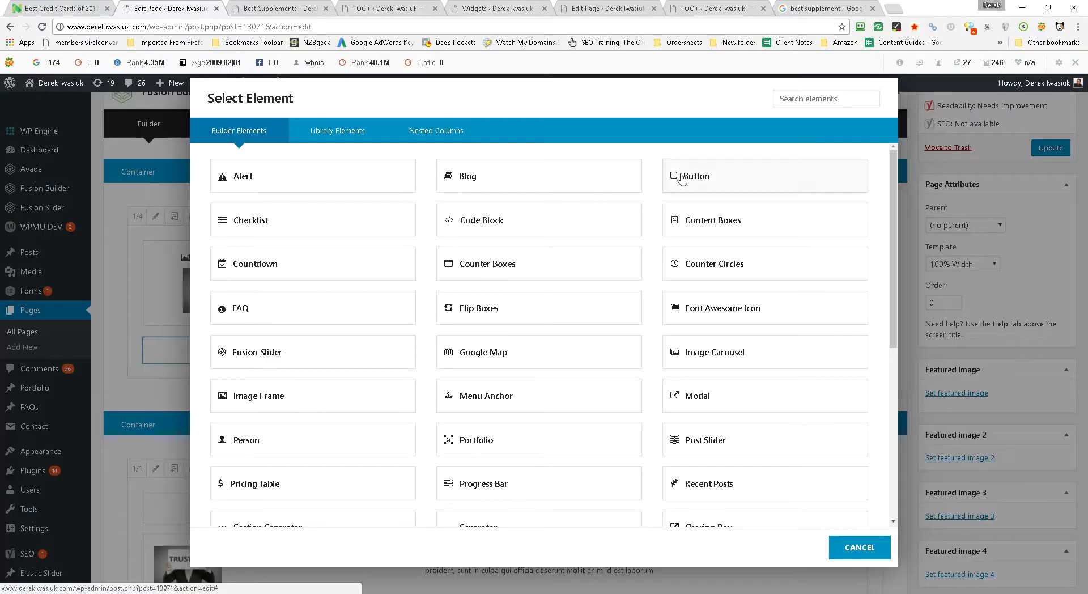
left_click(811, 100)
type("te")
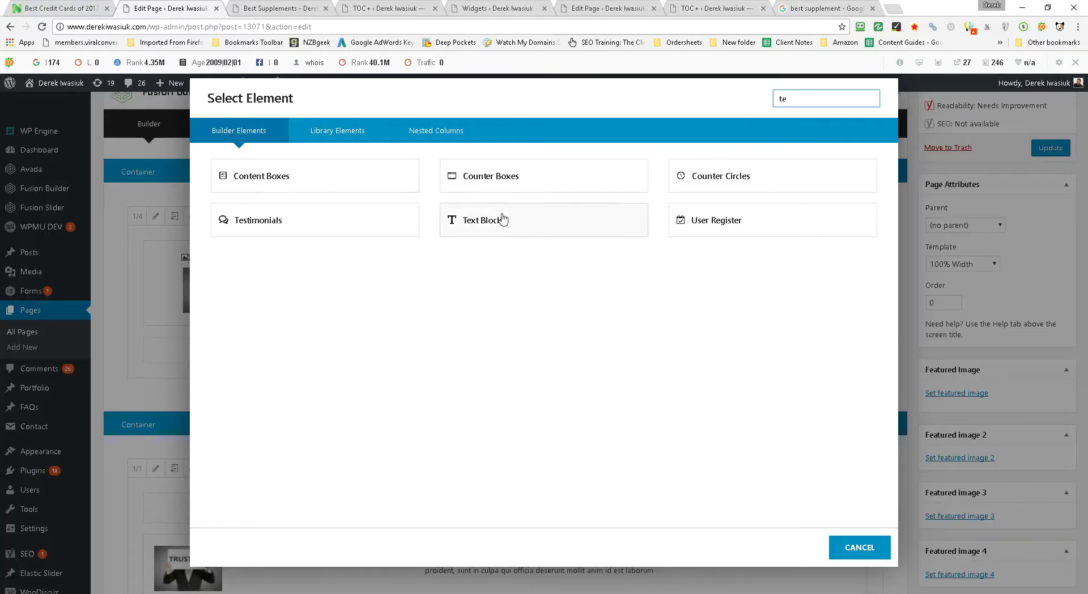
left_click(487, 220)
left_click_drag(373, 279, 246, 277)
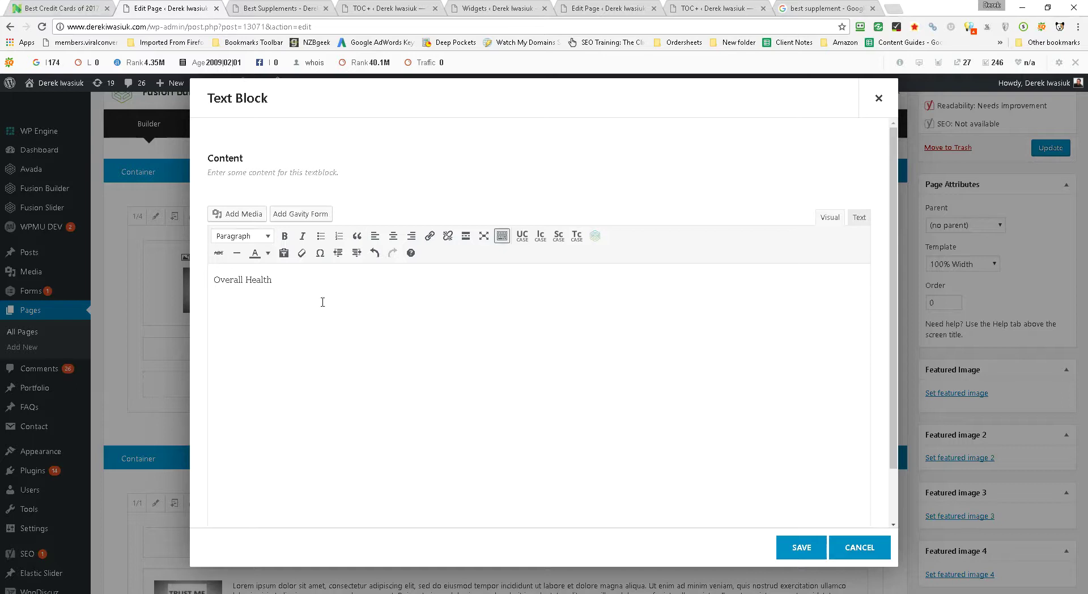
Step: Link the Overall Health text to the copied #best-supplement-for-overall-health address and save the text block
left_click_drag(272, 282, 214, 280)
left_click(430, 236)
key("ctrl+v")
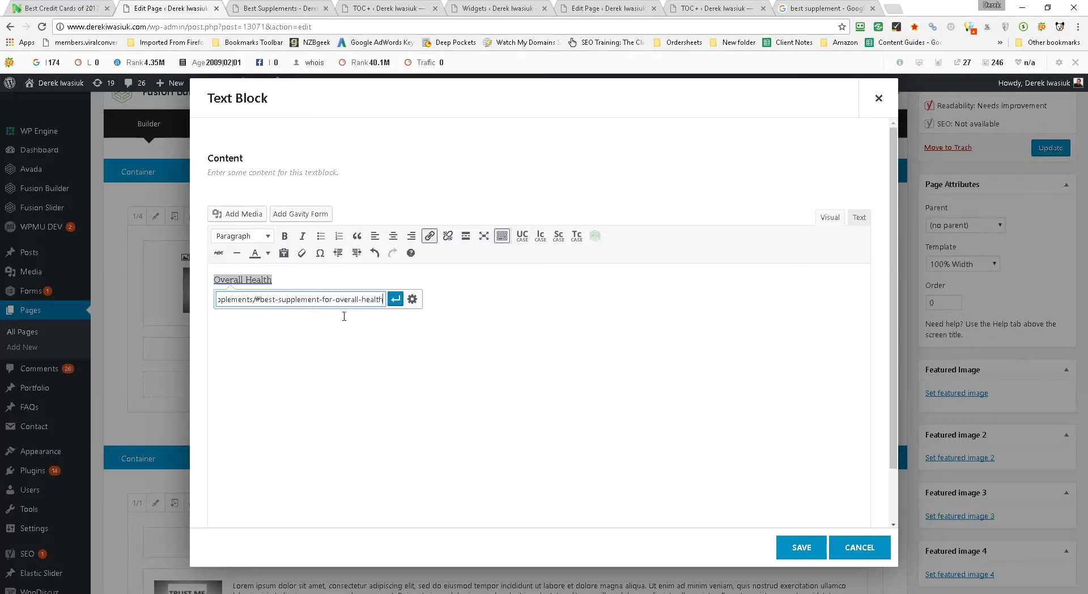
left_click(395, 301)
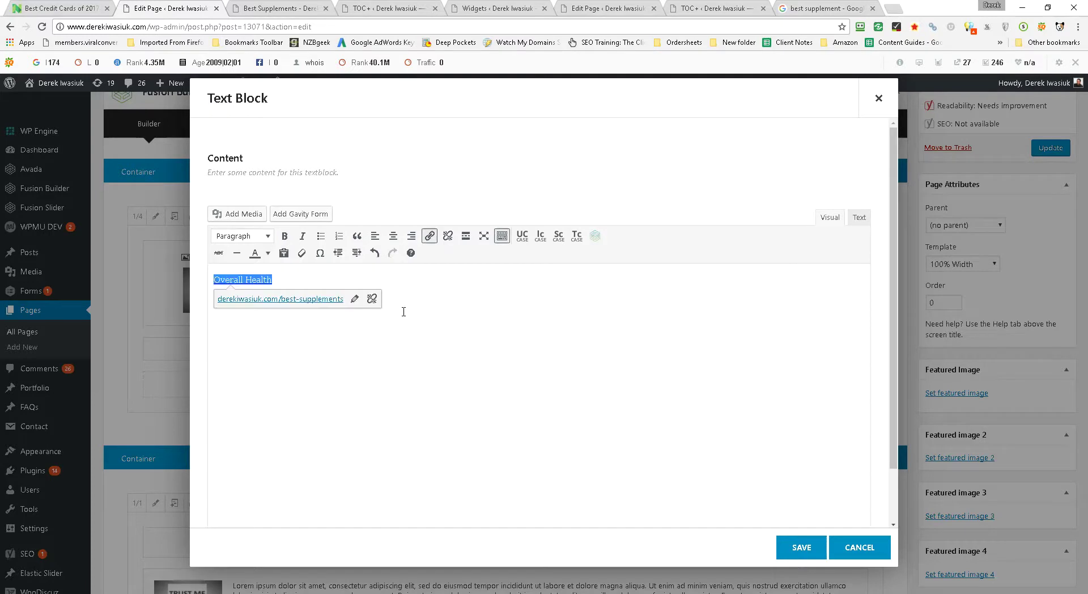
left_click(497, 340)
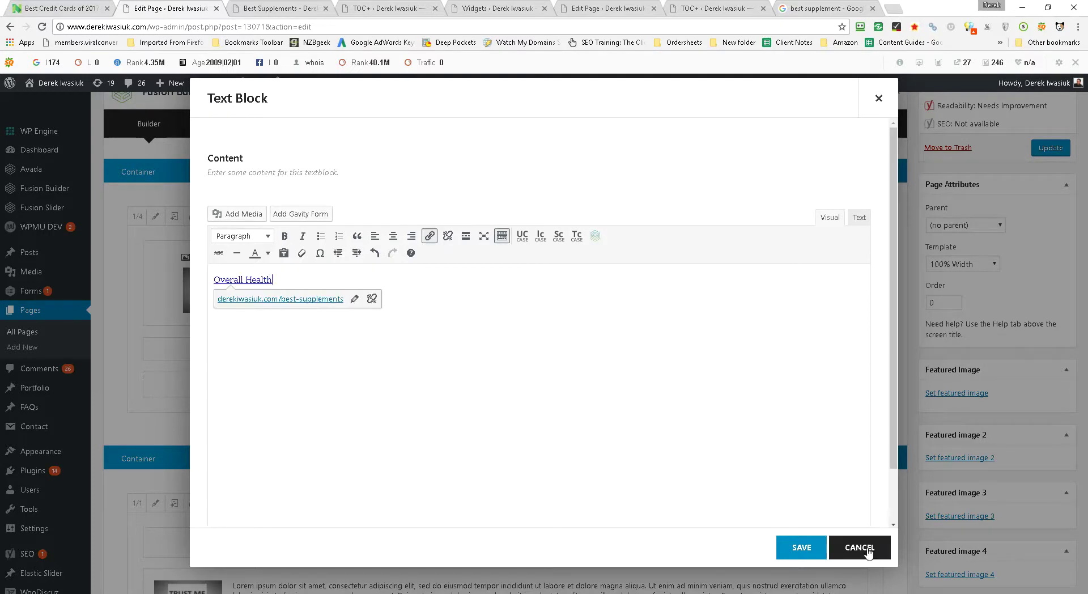
left_click(813, 548)
mouse_move(242, 363)
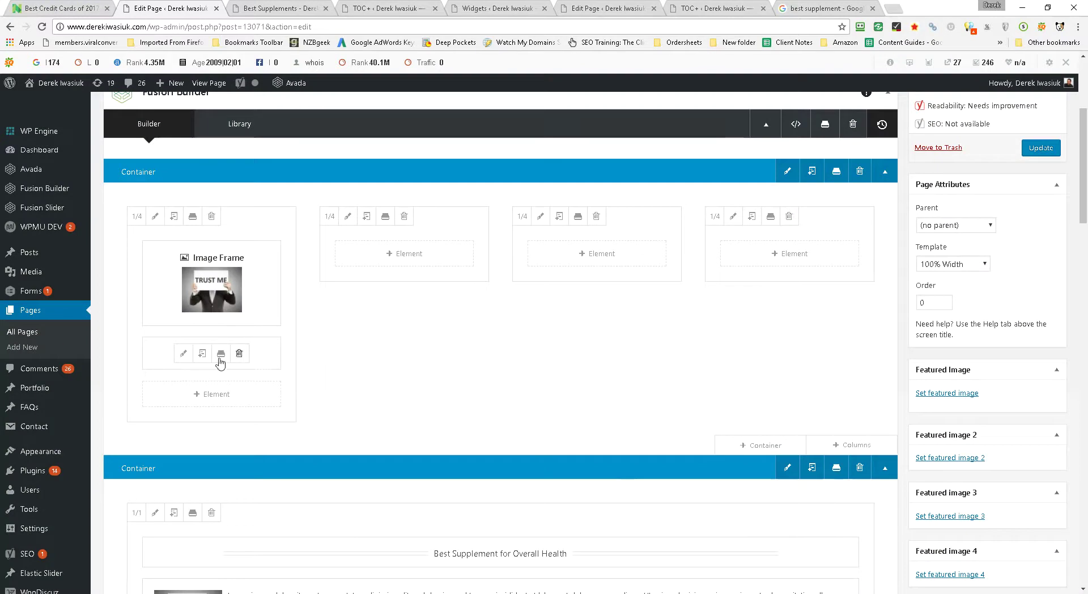
Step: Update the page and reload the published Best Supplements page
left_click(1044, 150)
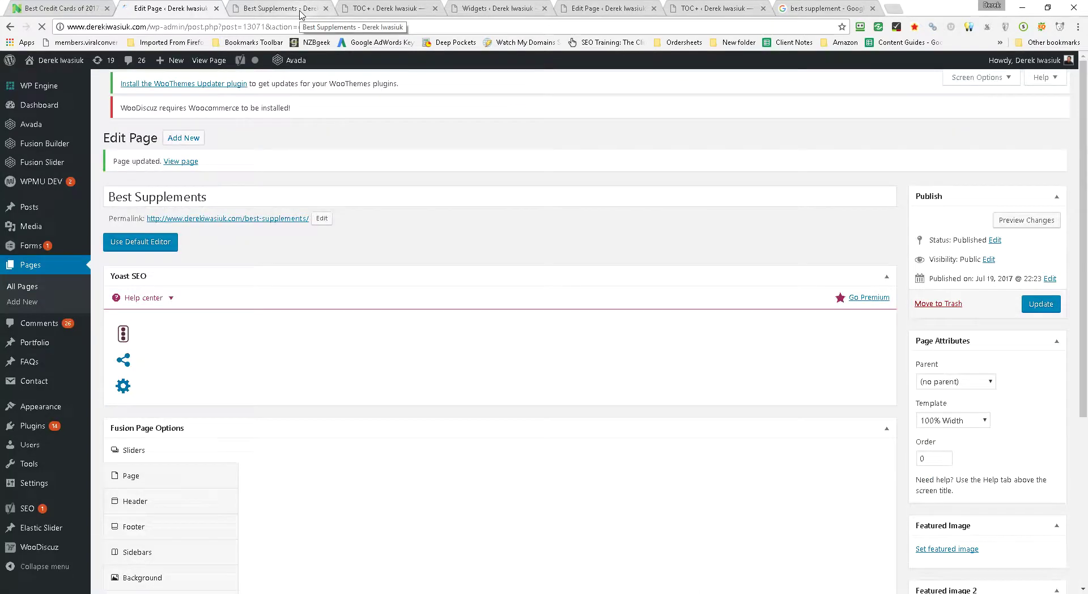
left_click(305, 9)
left_click(305, 27)
key("Return")
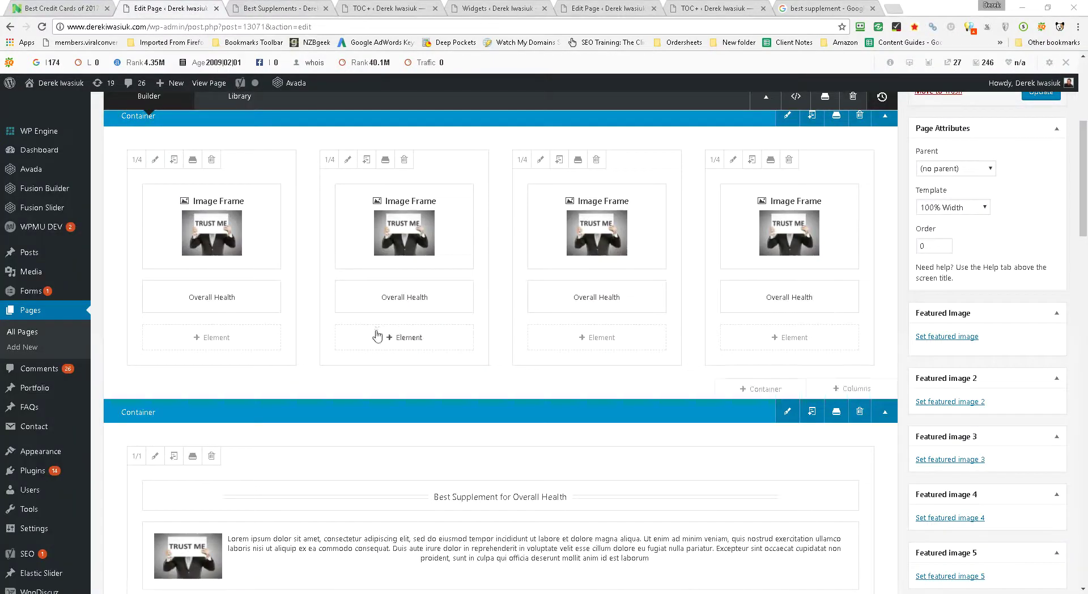
Step: Update the page with all four image columns filled and reload the published page to check the image row
scroll(749, 376, "up", 1)
scroll(749, 376, "up", 2)
left_click(1035, 206)
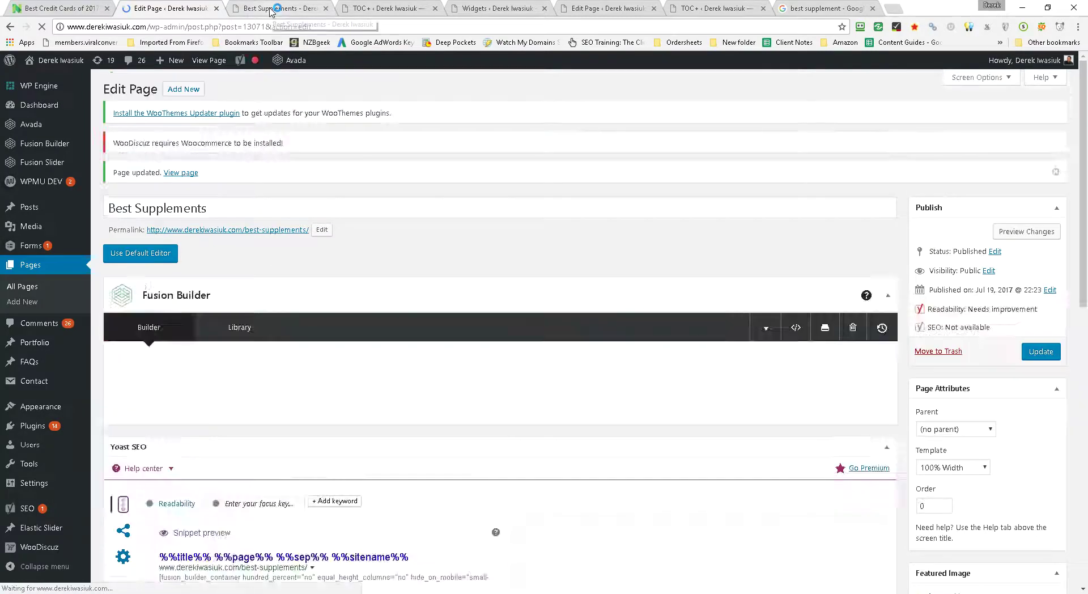
left_click(270, 10)
left_click(272, 22)
key("Return")
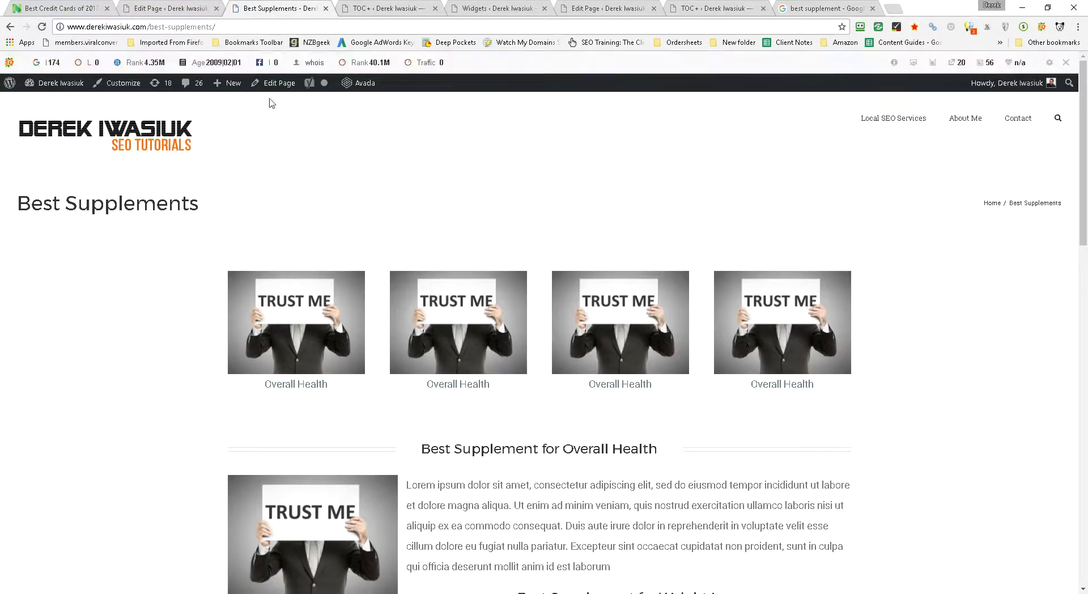
scroll(230, 317, "down", 4)
scroll(235, 317, "up", 3)
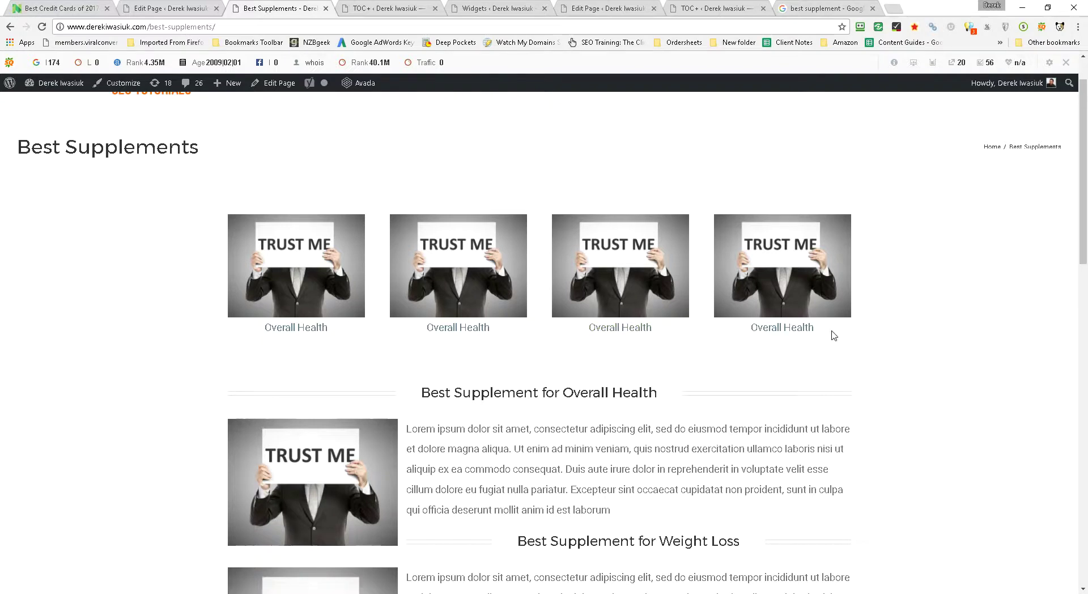
Step: Update the page with the Weight Loss, Joint Care and Anxiety captions, and review the reloaded published page down to its Contents list
key("ctrl+shift+Tab")
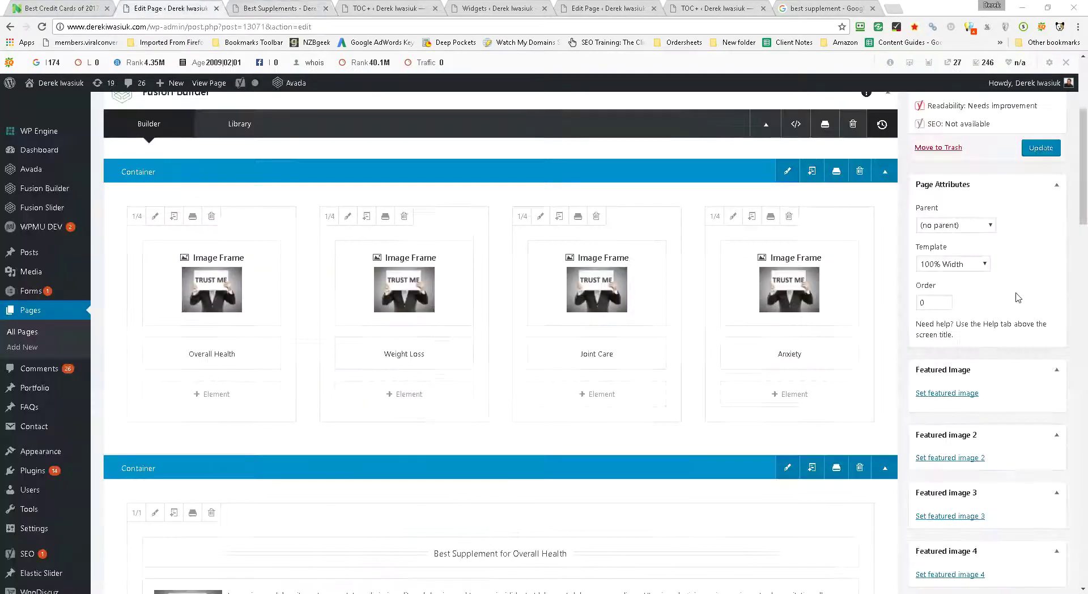
left_click(1041, 149)
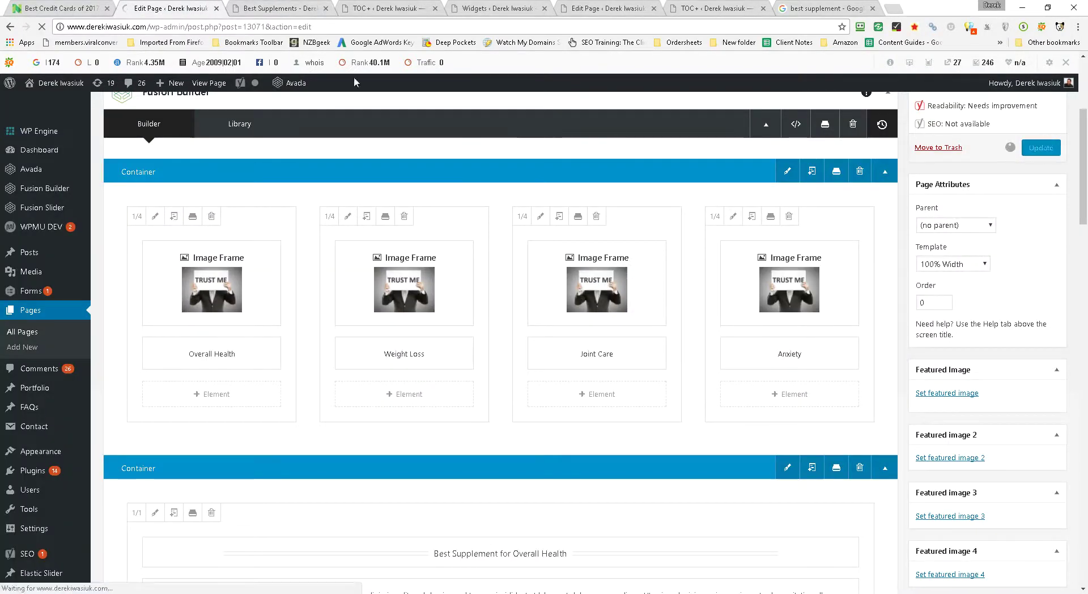
left_click(283, 10)
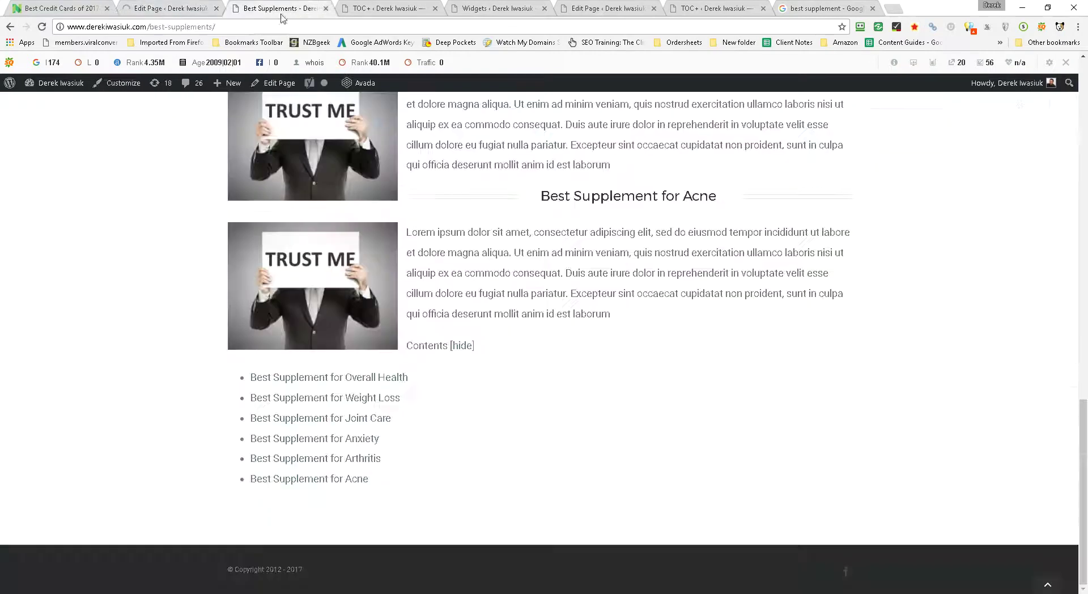
left_click(308, 30)
key("Return")
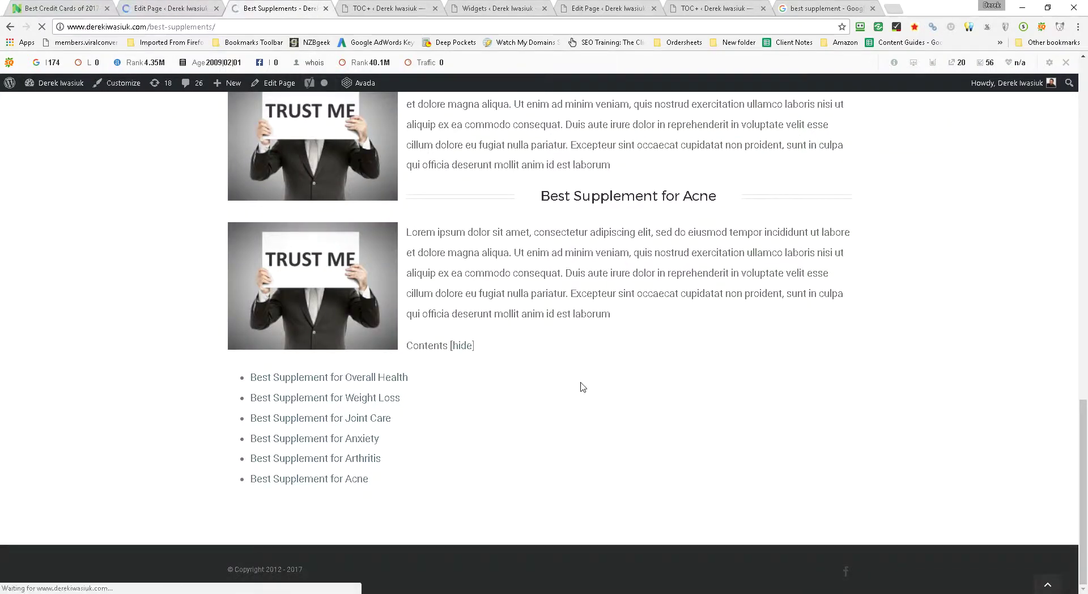
scroll(524, 398, "up", 10)
scroll(537, 405, "up", 10)
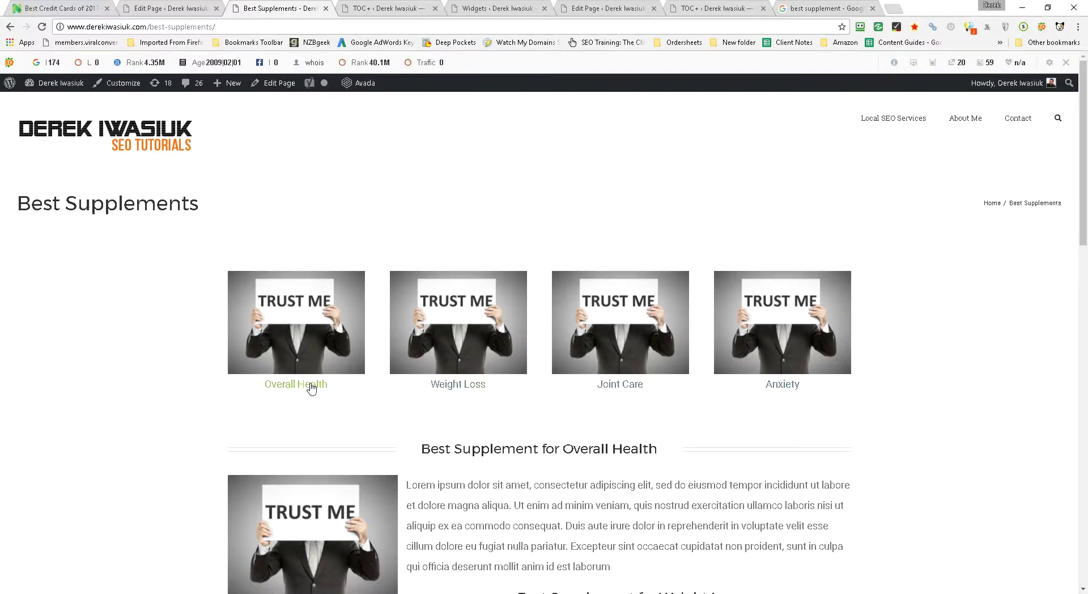
scroll(664, 403, "down", 15)
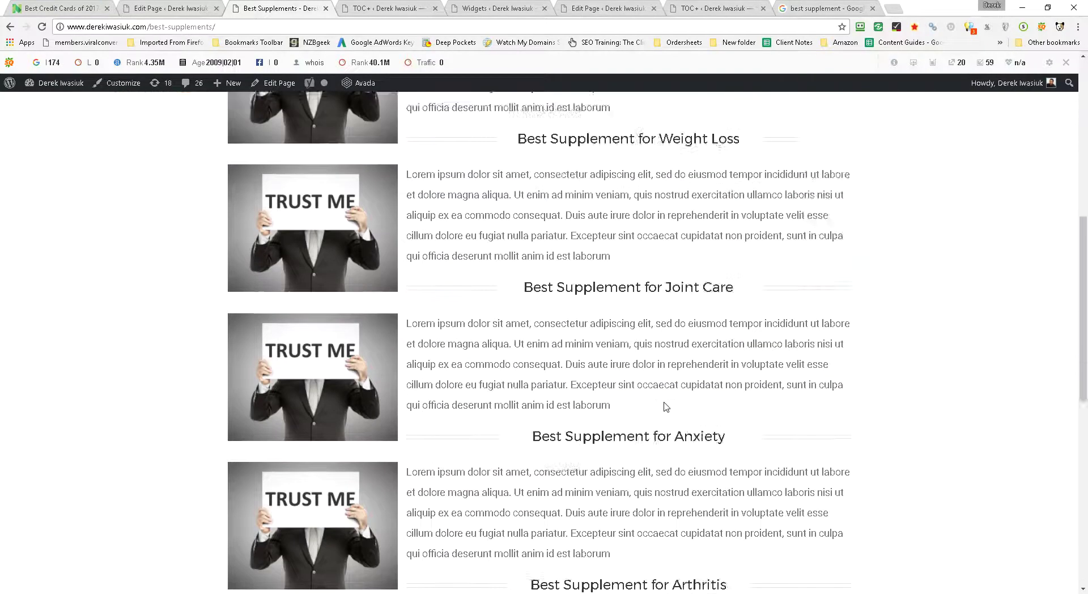
scroll(684, 417, "up", 13)
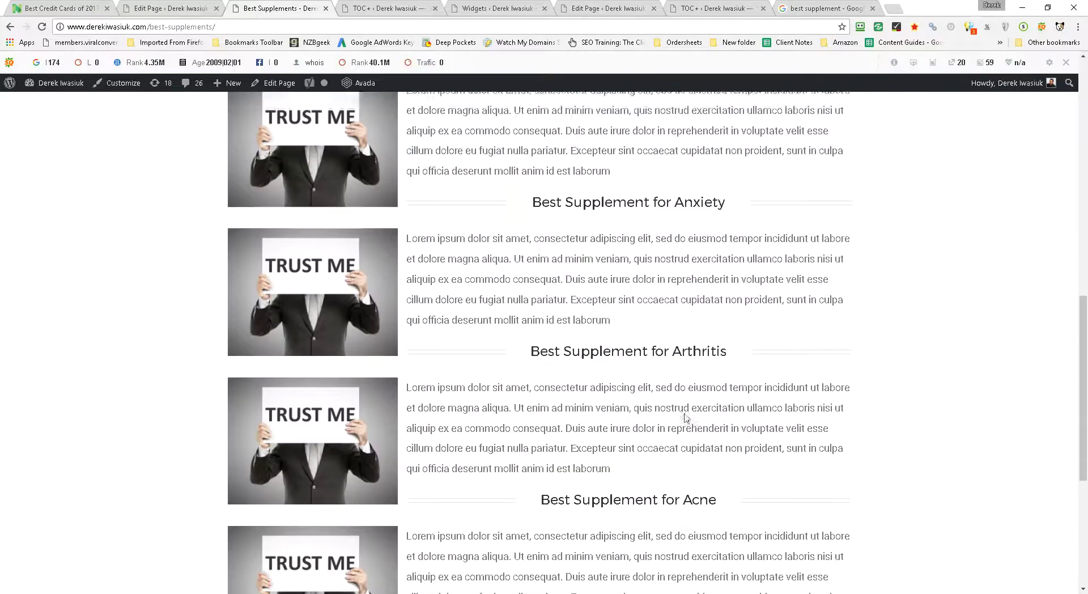
scroll(686, 418, "down", 9)
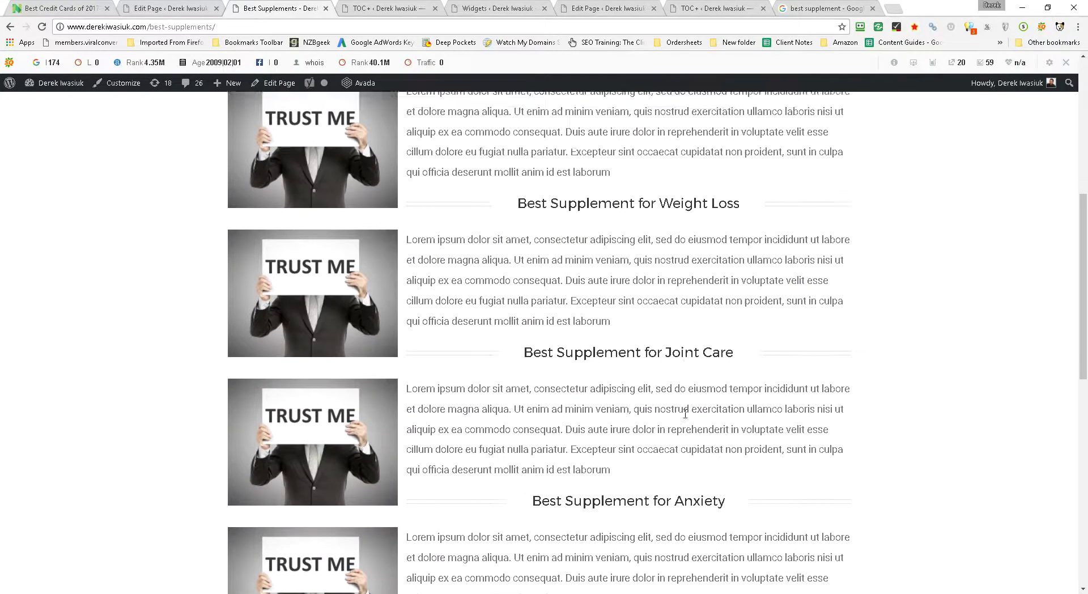
scroll(685, 418, "down", 6)
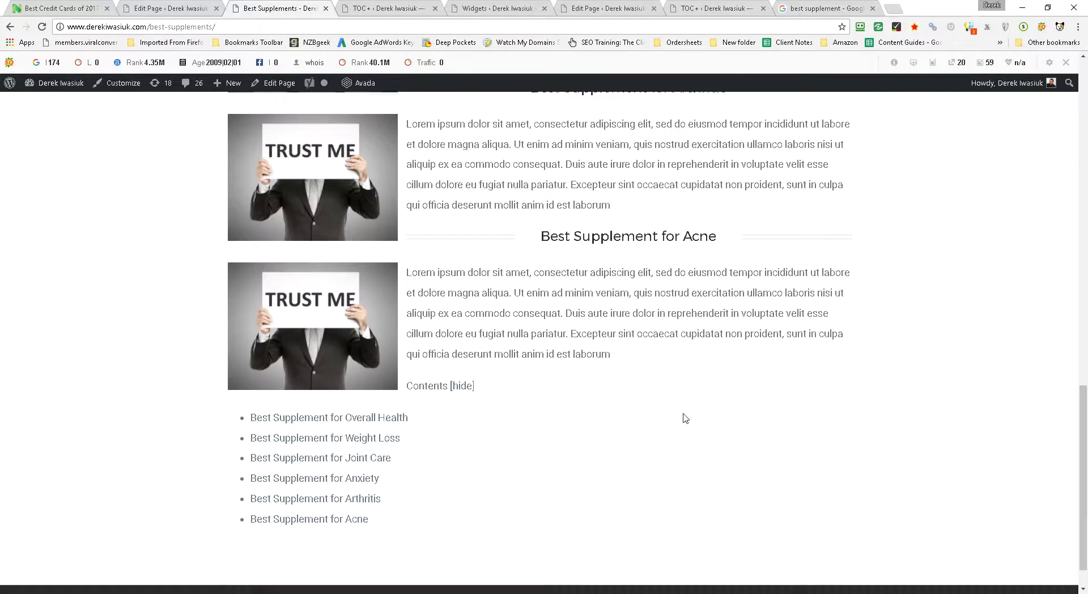
scroll(684, 418, "up", 10)
Step: In the page editor, clone the top container holding the four captioned images
left_click(186, 11)
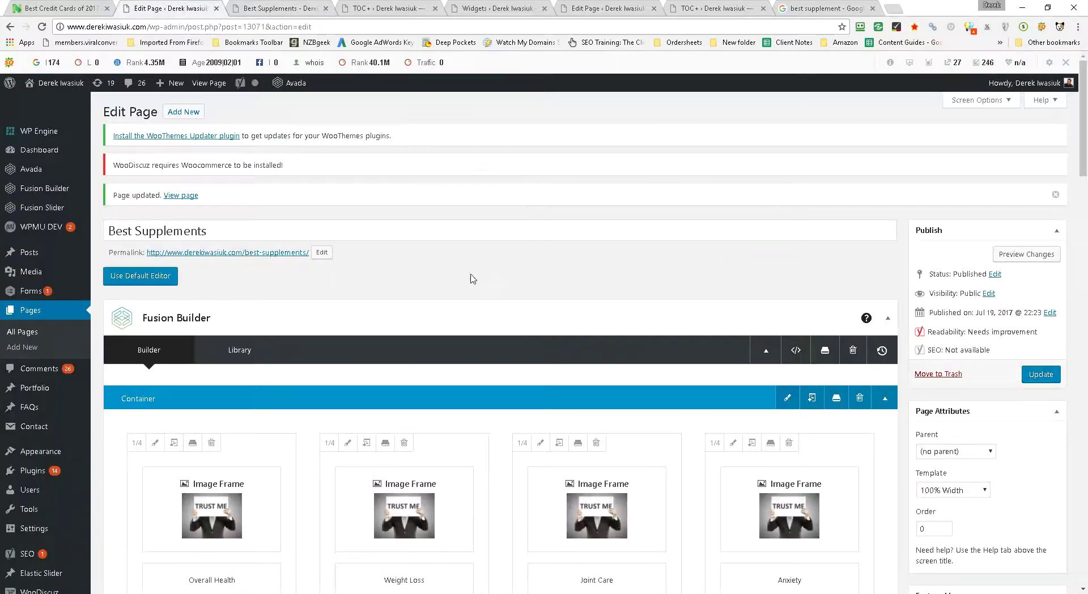
scroll(205, 340, "down", 5)
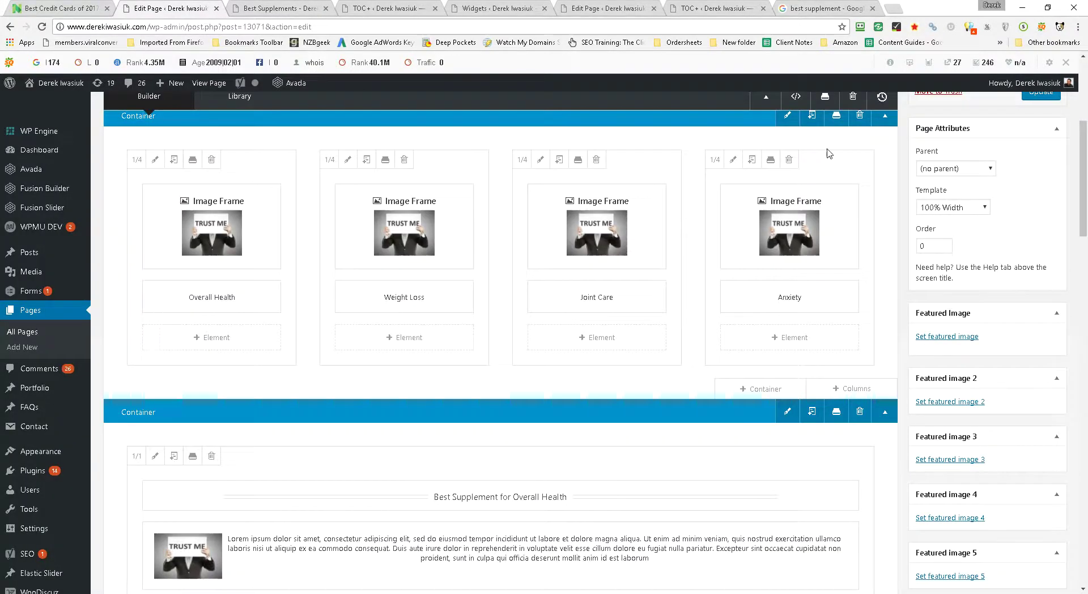
scroll(845, 227, "up", 1)
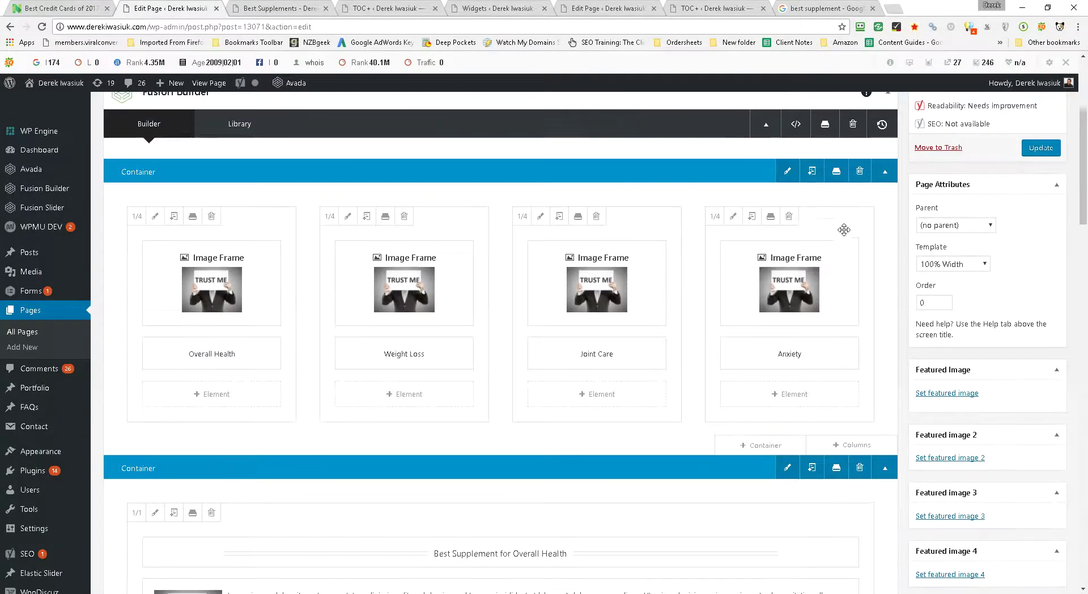
left_click(813, 173)
scroll(697, 389, "down", 5)
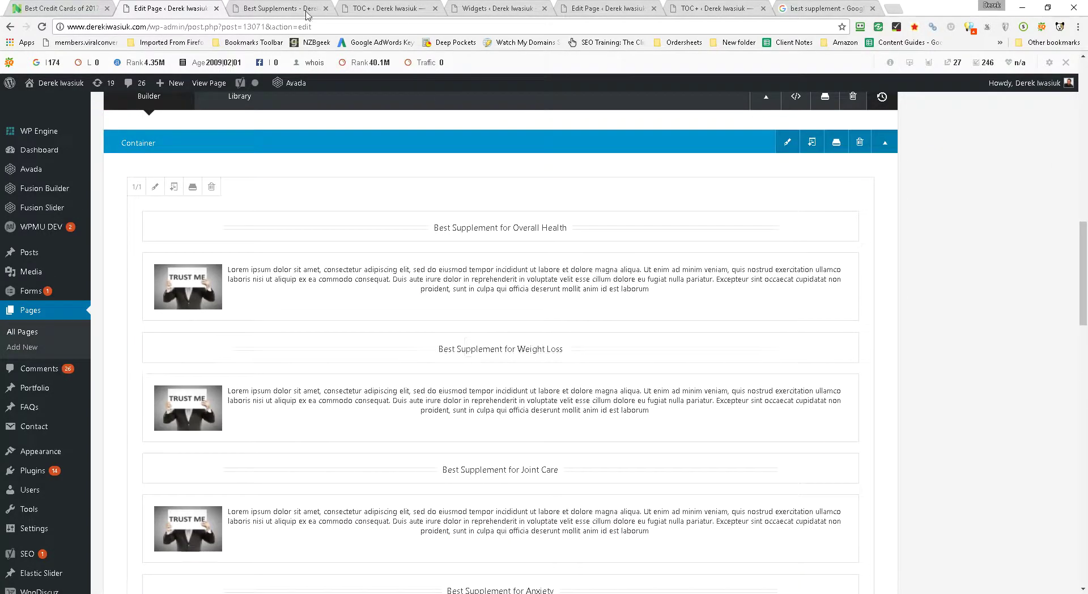
Step: On the published page, copy the link address of Best Supplement for Arthritis from the Contents list
left_click(298, 10)
scroll(652, 269, "up", 7)
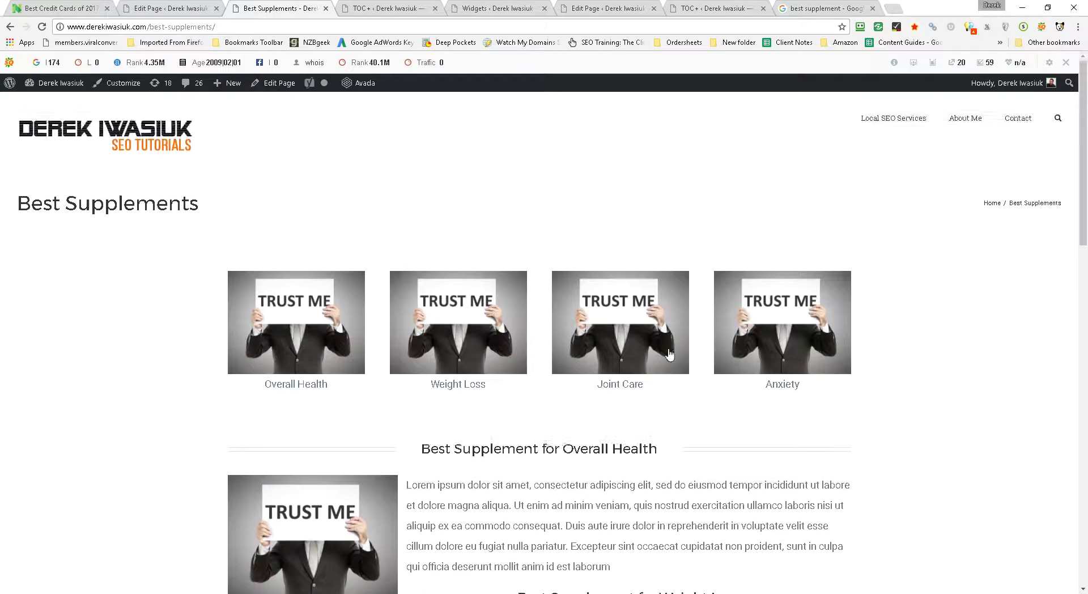
scroll(661, 369, "down", 6)
scroll(664, 368, "up", 1)
scroll(661, 369, "up", 3)
scroll(661, 369, "down", 14)
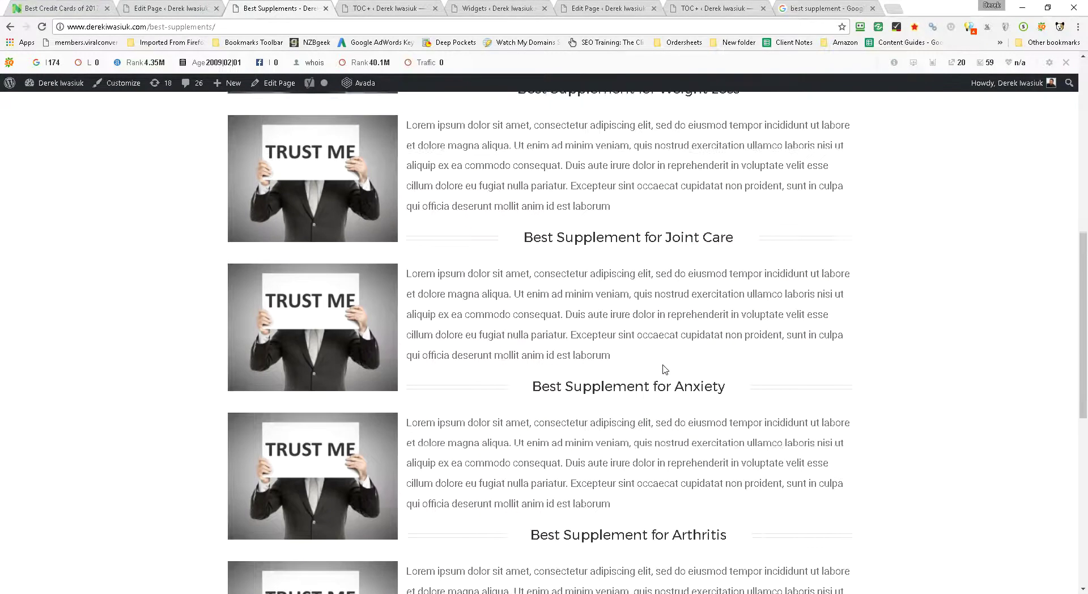
scroll(665, 369, "down", 1)
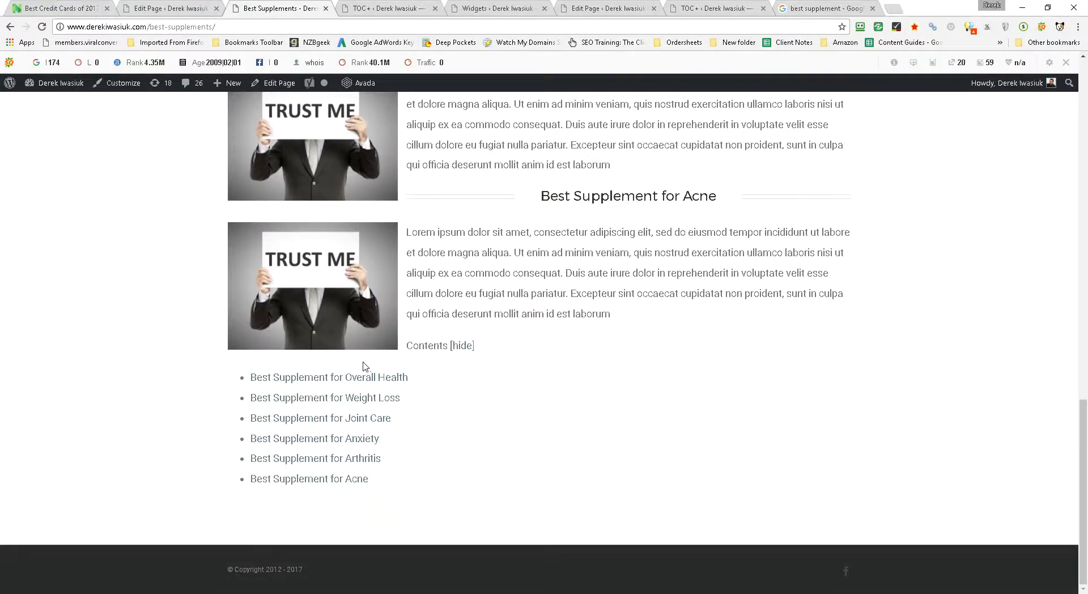
right_click(337, 458)
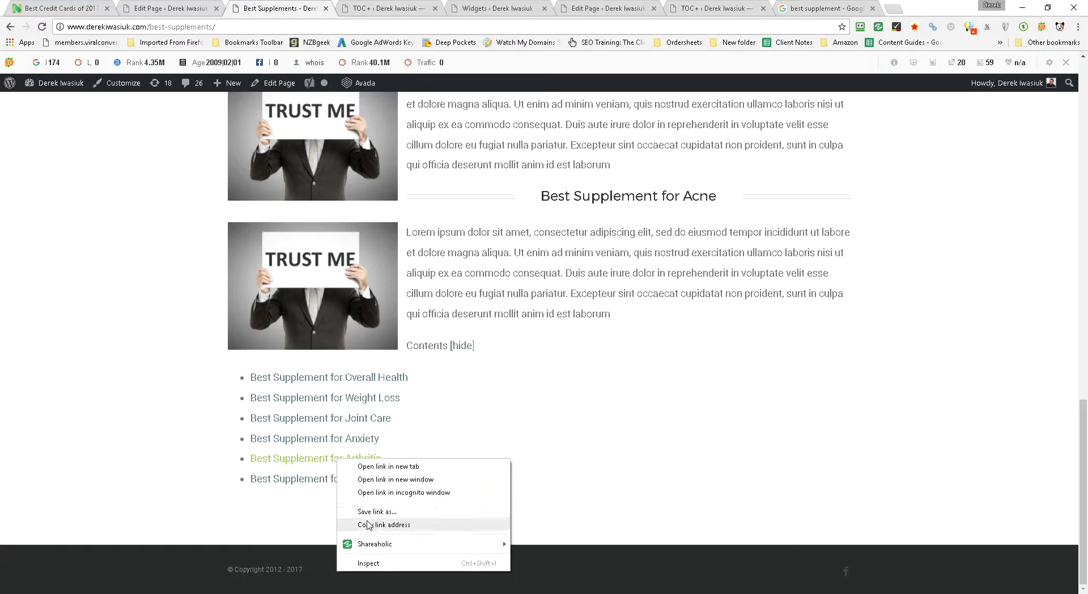
left_click(370, 524)
Step: In the cloned container of the page editor, replace the first column's Overall Health text with Arthritis
left_click(171, 8)
scroll(317, 340, "up", 6)
scroll(236, 371, "up", 2)
scroll(235, 372, "down", 2)
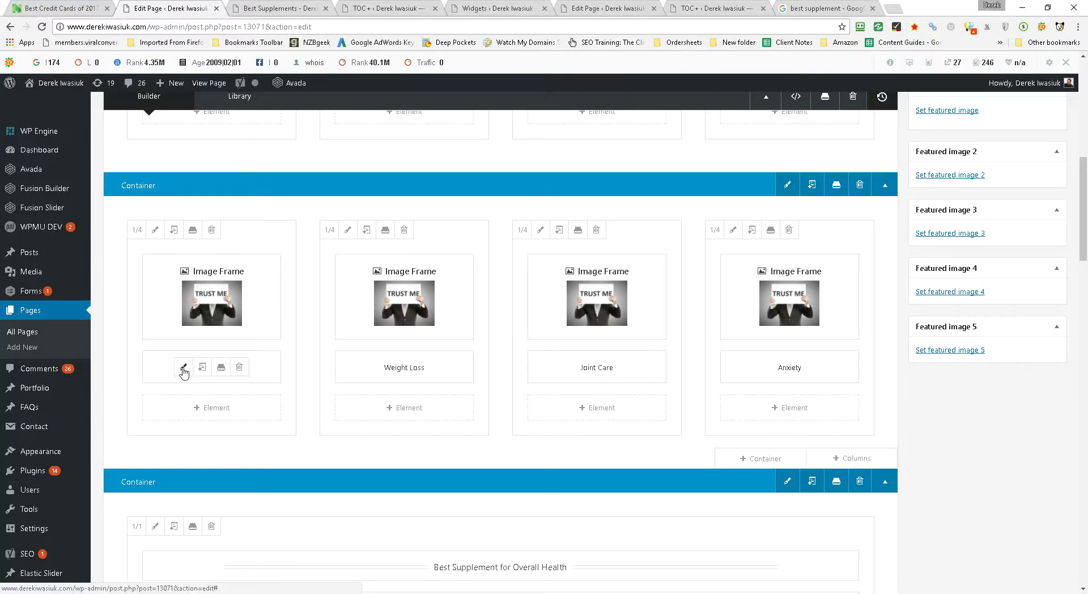
left_click(185, 372)
left_click(568, 279)
left_click_drag(568, 280, 509, 280)
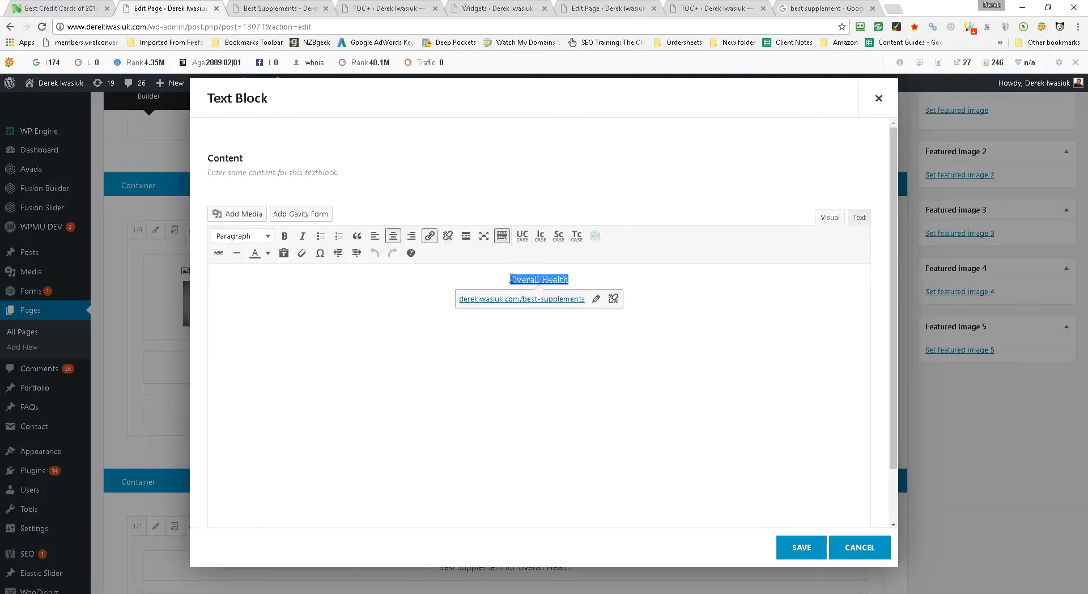
type("Arthritis")
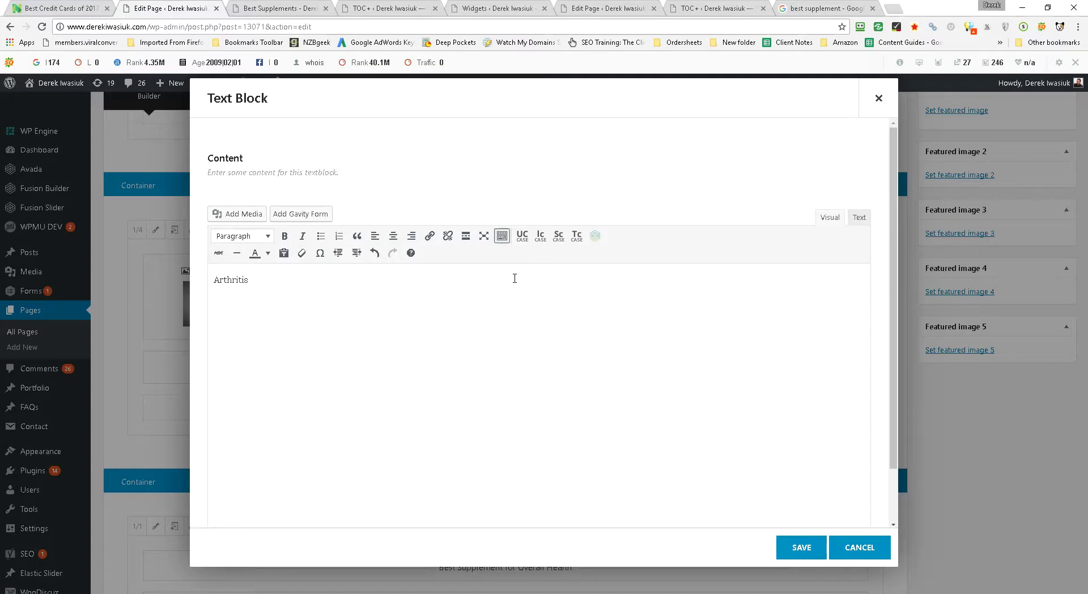
Step: Link the Arthritis text to the copied address, center it, and save the text block
double_click(226, 278)
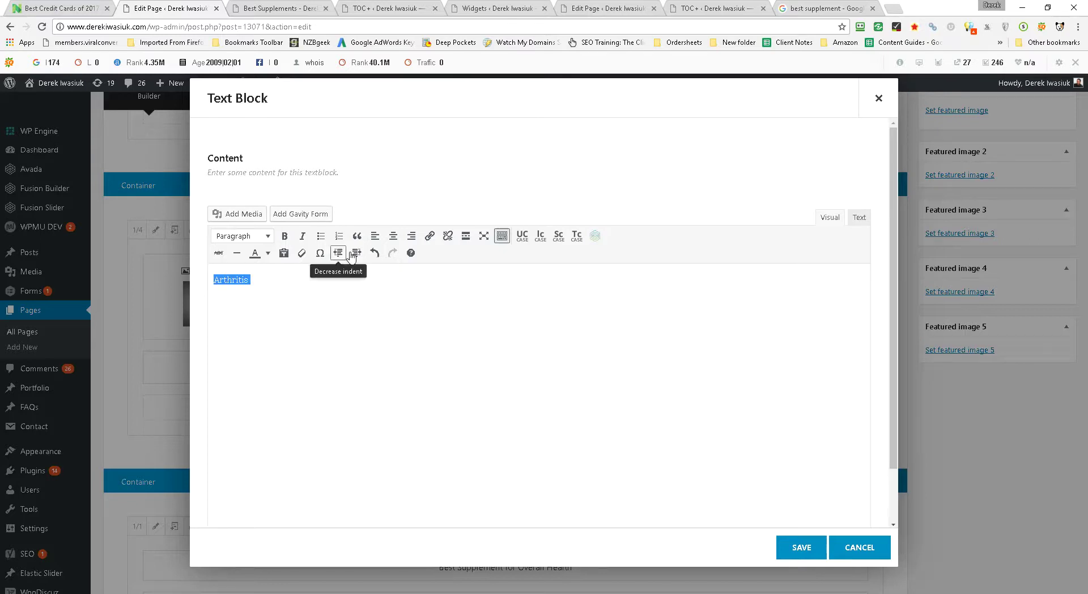
left_click(429, 236)
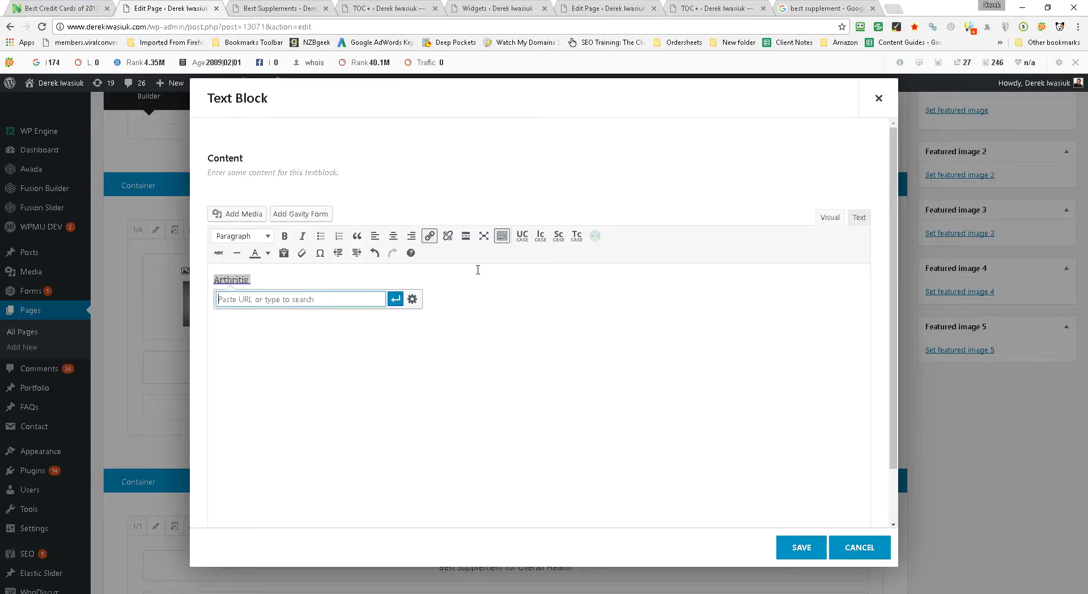
left_click(395, 299)
left_click(393, 236)
left_click(801, 548)
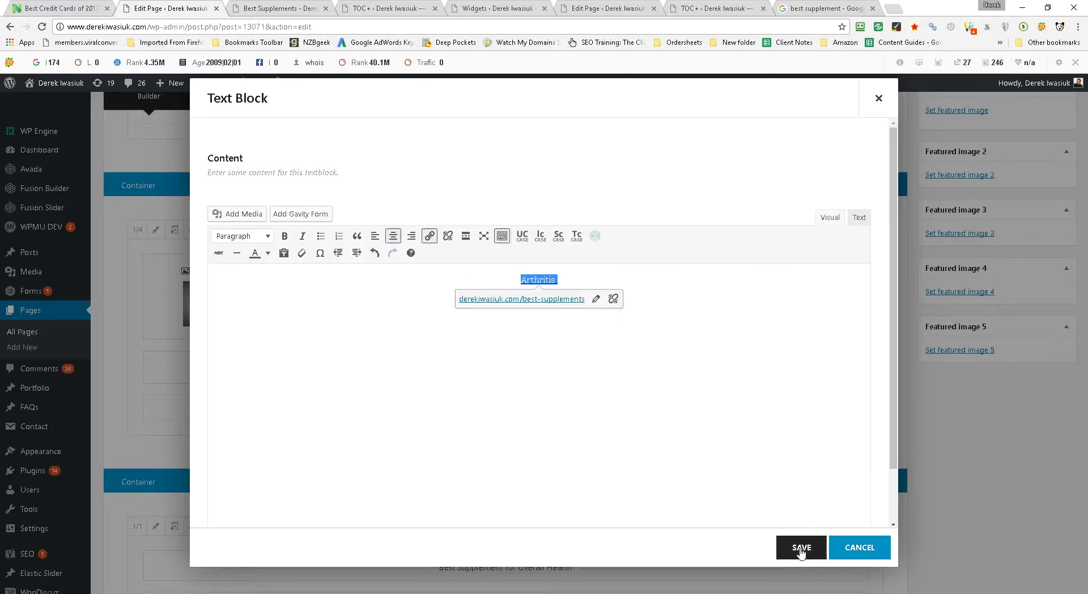
Step: On the published page, copy the link address of Best Supplement for Acne from the Contents list
left_click(283, 9)
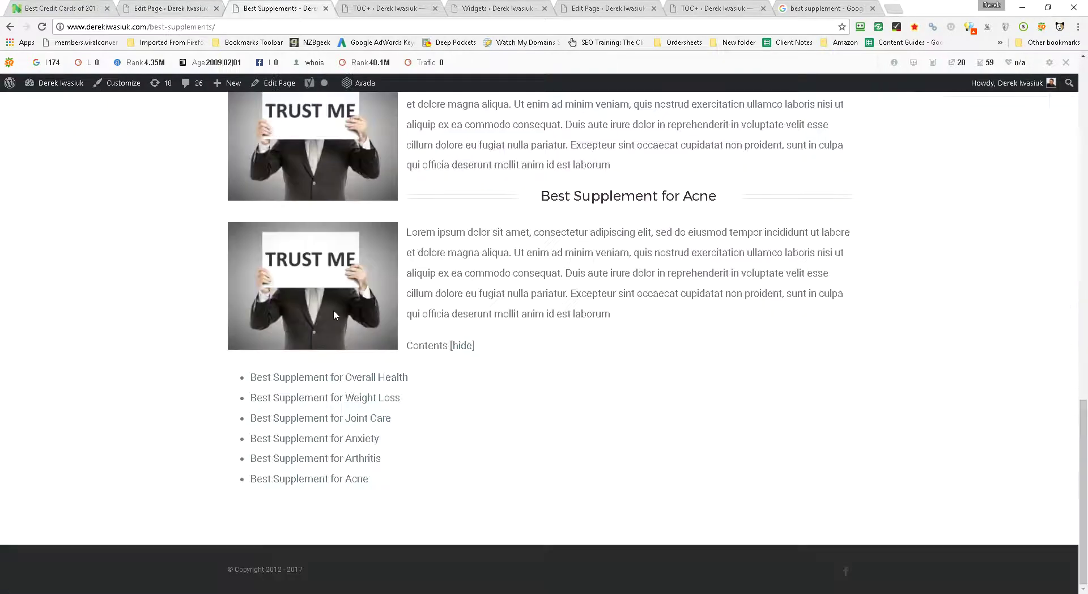
right_click(319, 478)
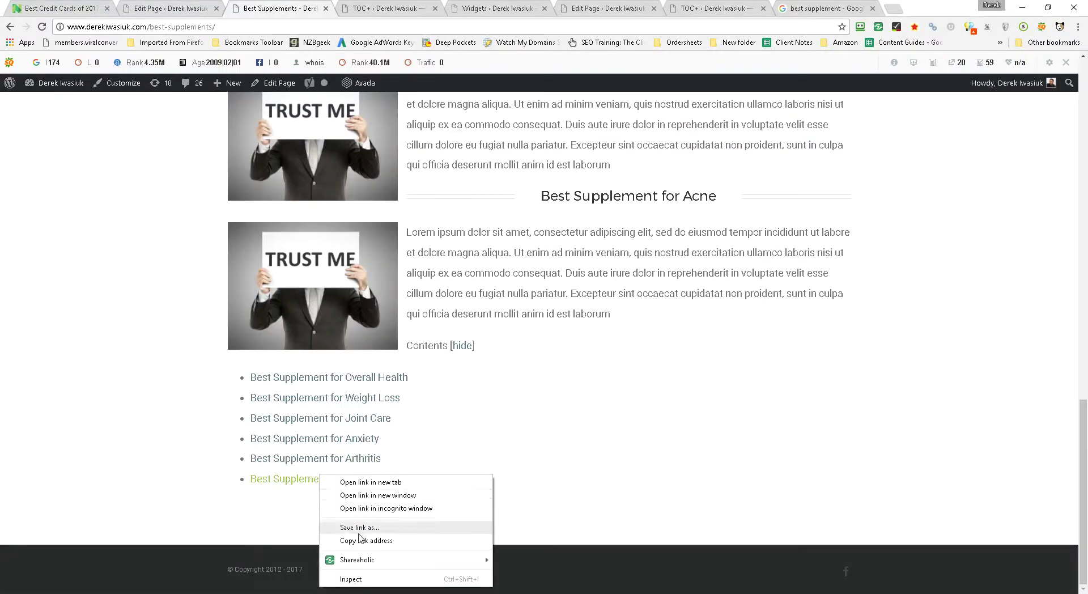
left_click(360, 539)
Step: In the cloned container of the page editor, replace the second column's Weight Loss text with Acne
left_click(200, 11)
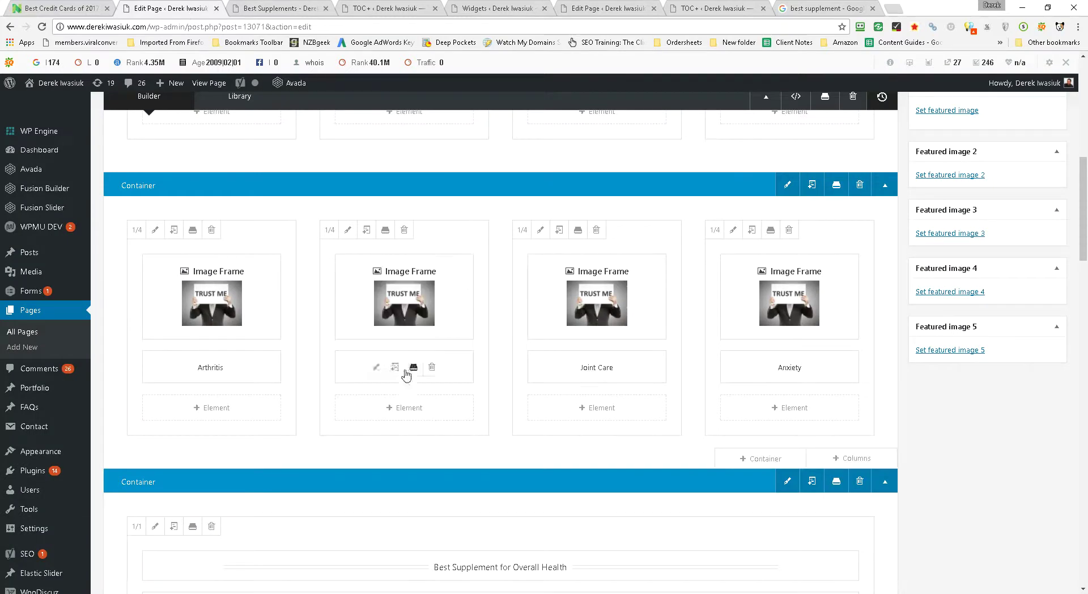
left_click(376, 368)
left_click_drag(587, 283, 500, 280)
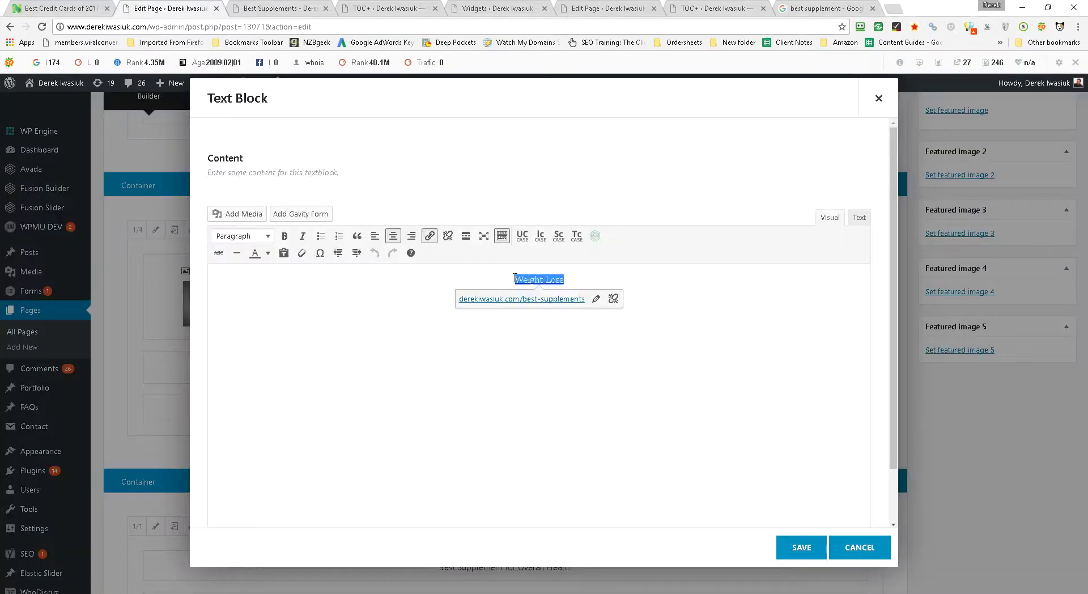
type("Acme")
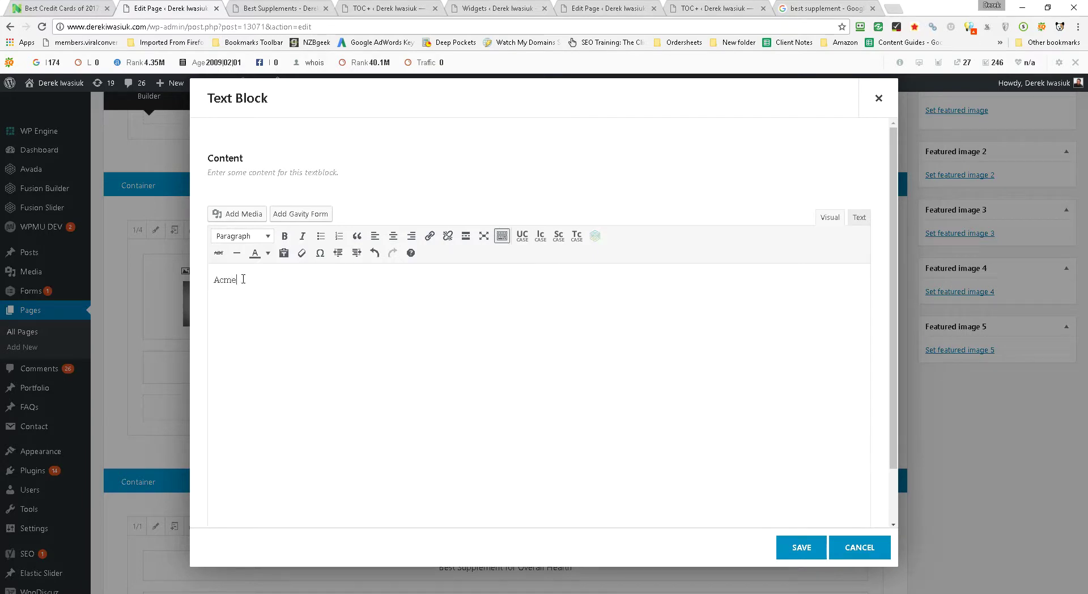
double_click(240, 280)
left_click(240, 280)
double_click(227, 280)
type("A")
Step: Link the Acne text to the copied address, center it, and save the text block
double_click(227, 280)
left_click(431, 237)
key("ctrl+v")
left_click(396, 299)
left_click(392, 236)
left_click(791, 539)
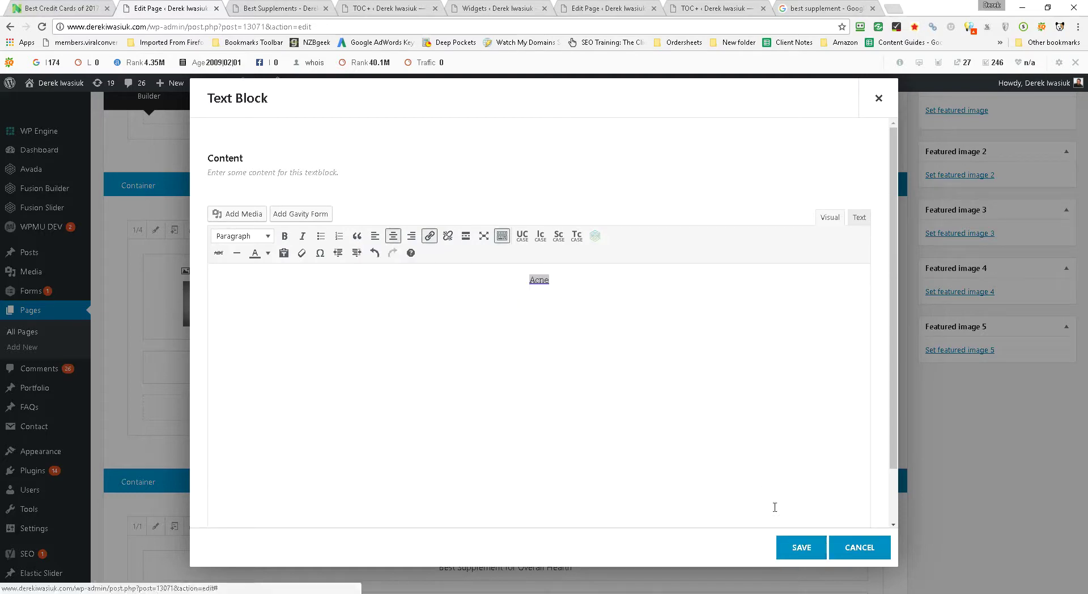
left_click(802, 547)
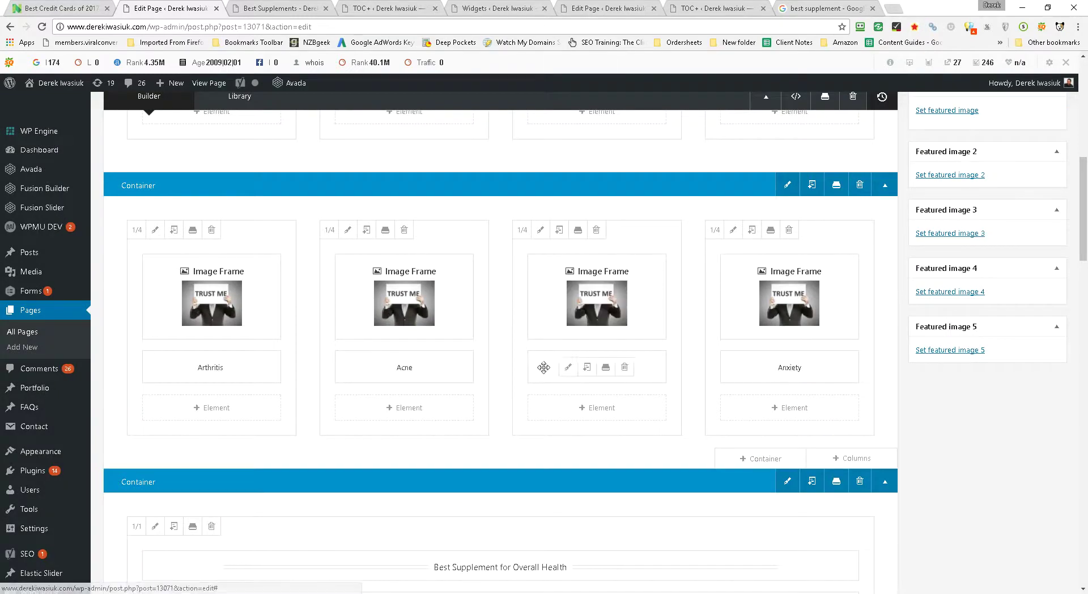
Step: Delete the Joint Care and Anxiety columns from the cloned container
left_click(596, 230)
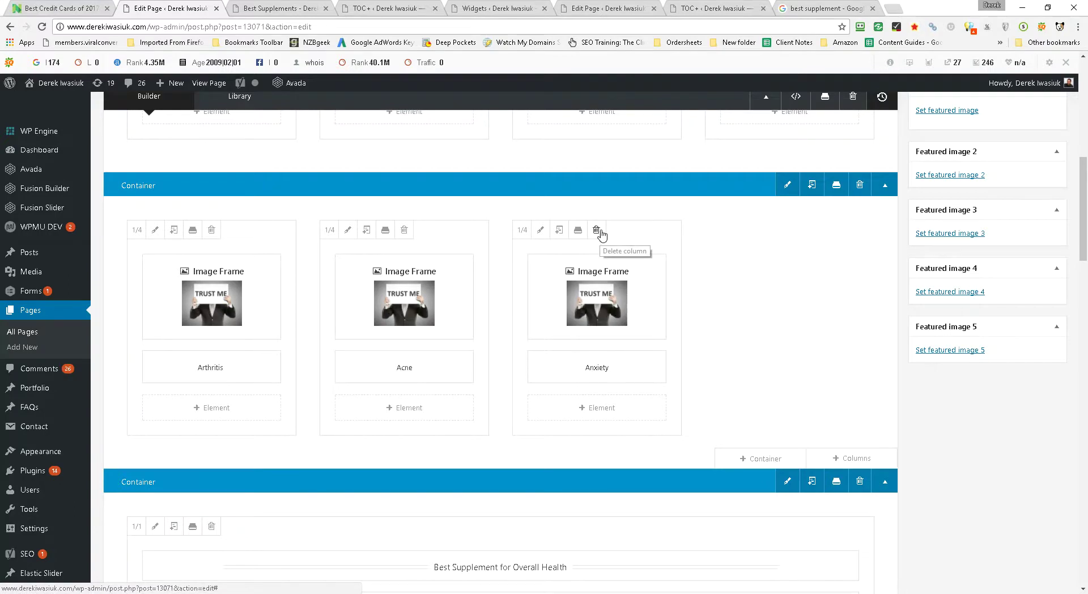
left_click(596, 230)
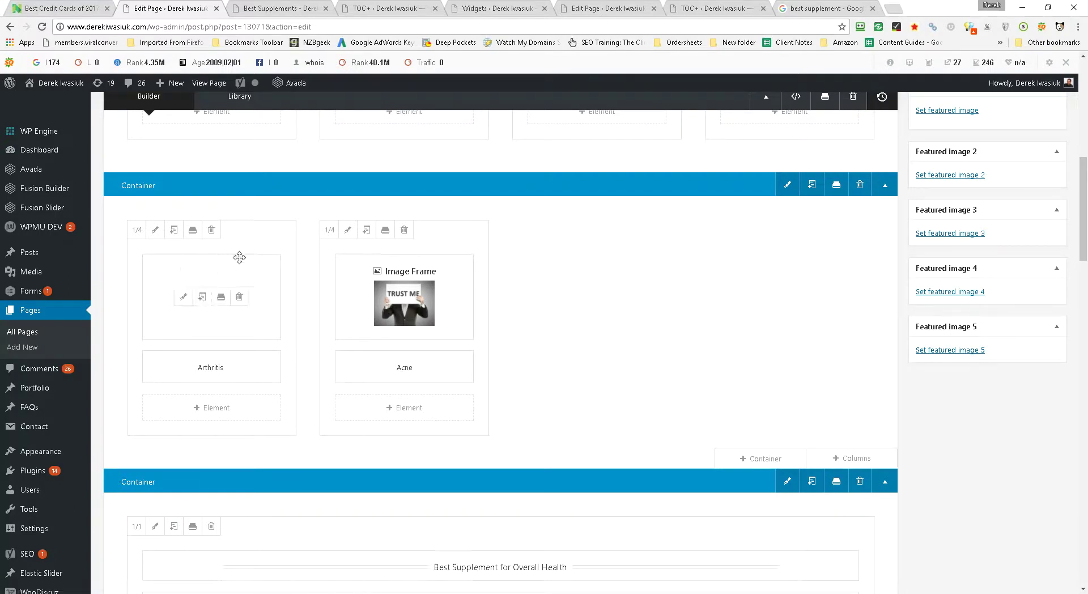
Step: Clone the Acne column, strip the copy of its elements, and clone it again so empty 1/4 columns flank Arthritis and Acne
scroll(589, 328, "up", 1)
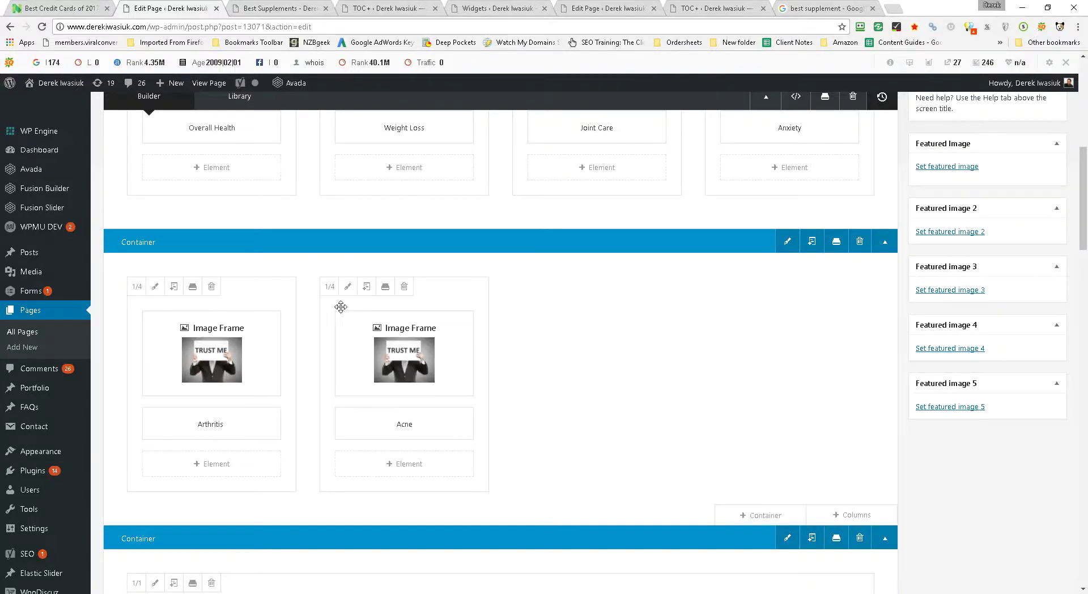
left_click(371, 290)
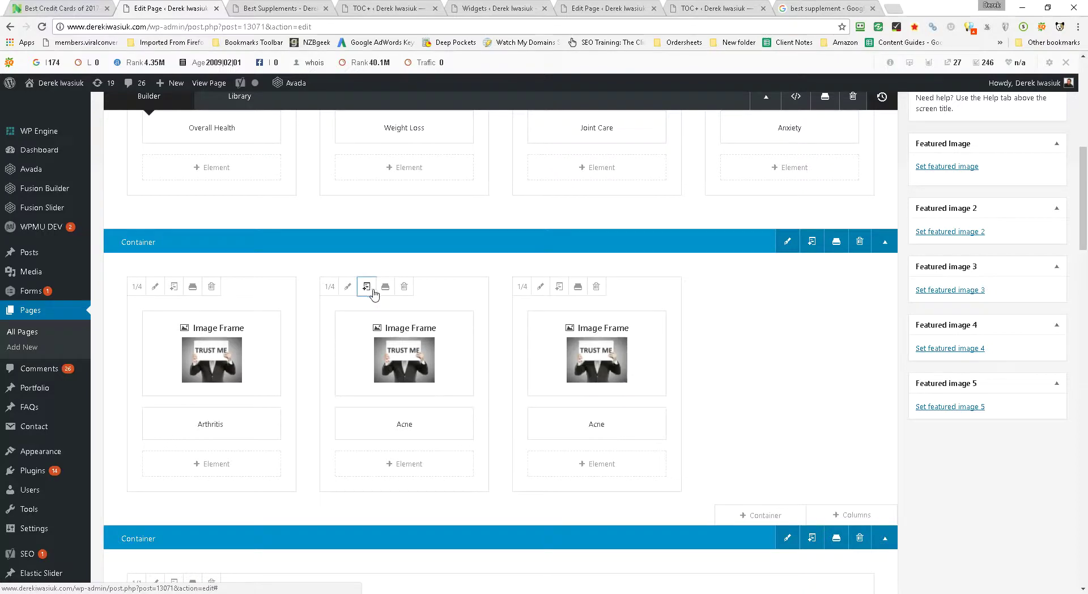
left_click(624, 355)
left_click(623, 328)
left_click_drag(627, 289, 216, 300)
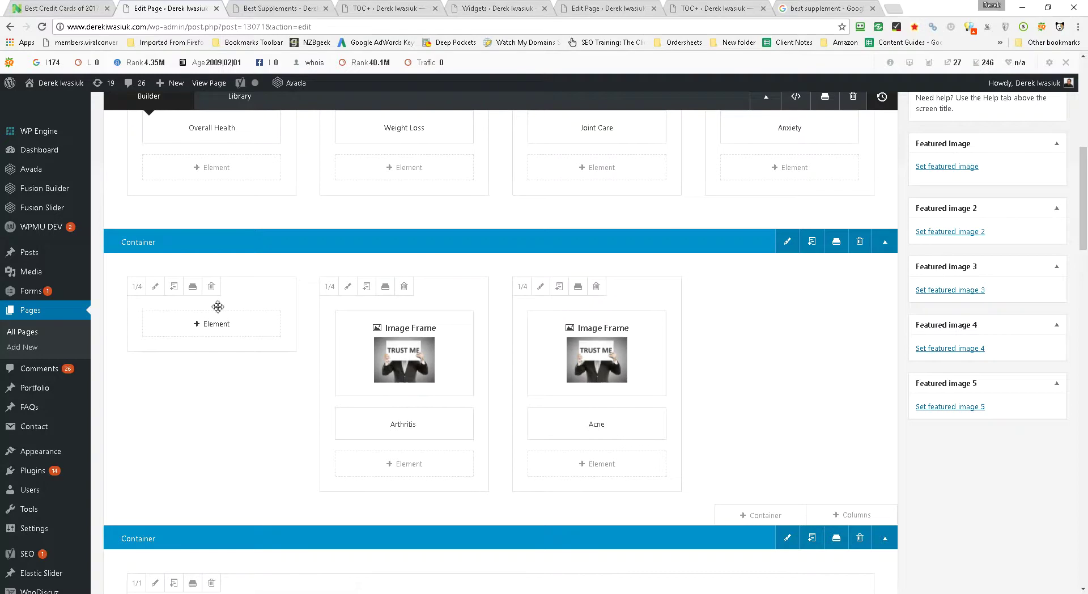
left_click(174, 286)
Step: Update the page and reload the published Best Supplements page
scroll(863, 366, "up", 1)
scroll(863, 366, "up", 4)
left_click(1041, 204)
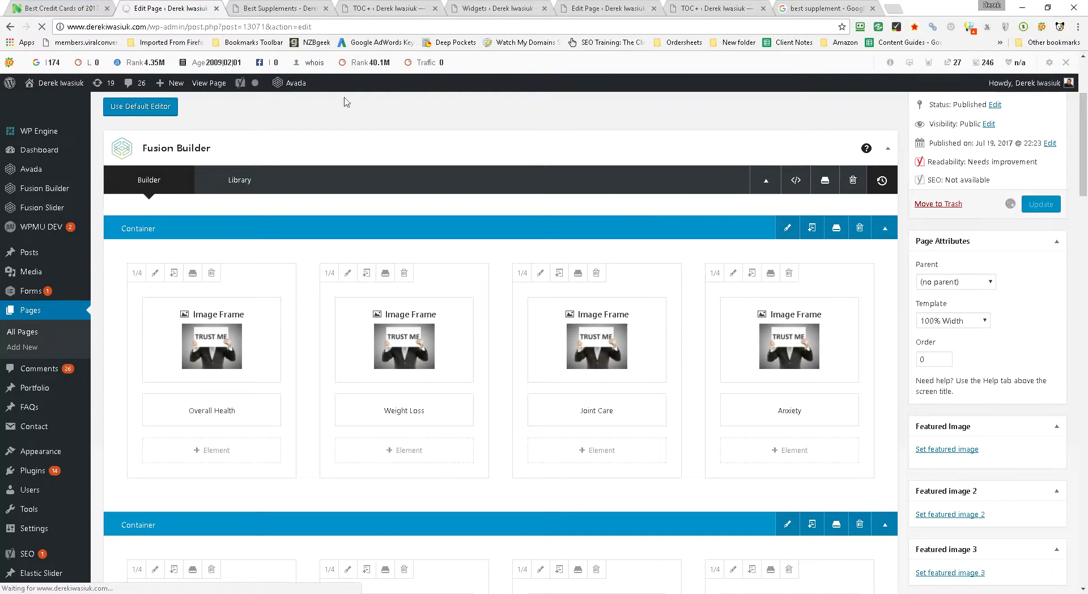
left_click(293, 9)
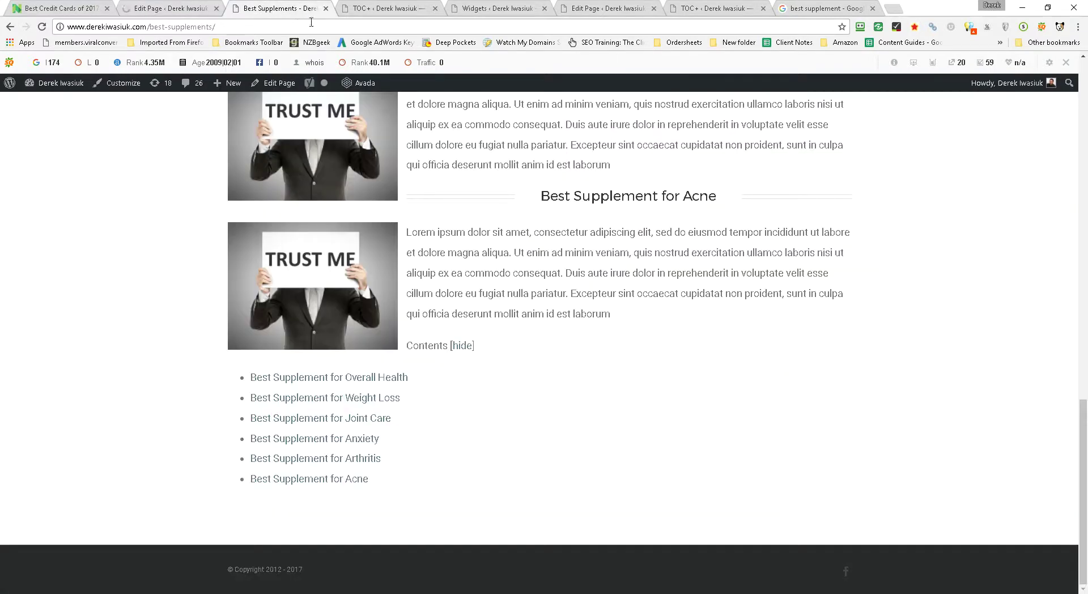
left_click(319, 25)
key("Return")
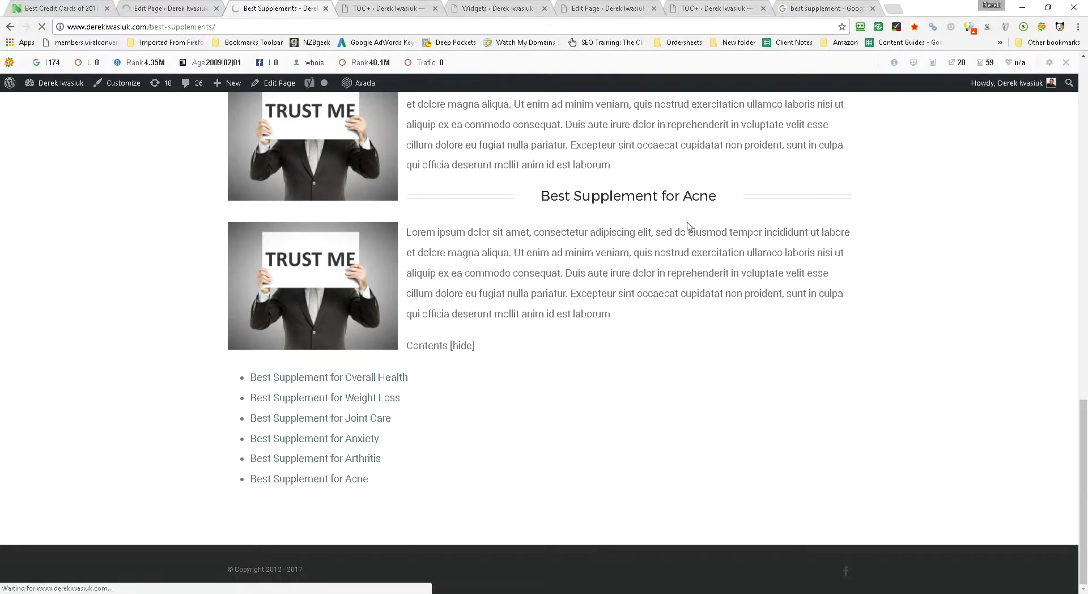
Step: Check the layout of the two captioned image rows and the supplement sections on the published page
scroll(593, 361, "up", 15)
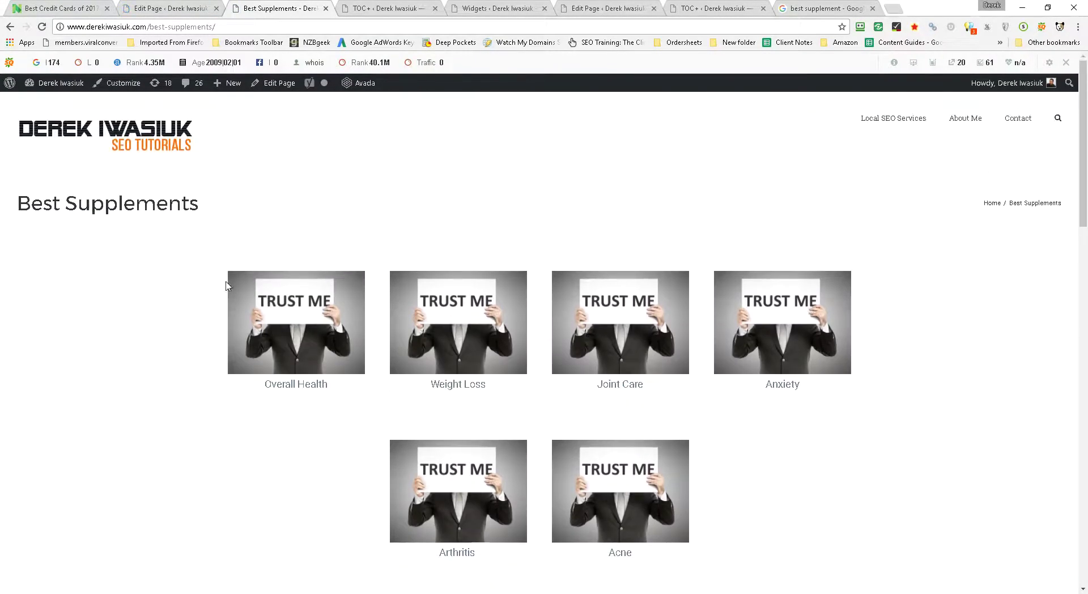
scroll(240, 274, "down", 2)
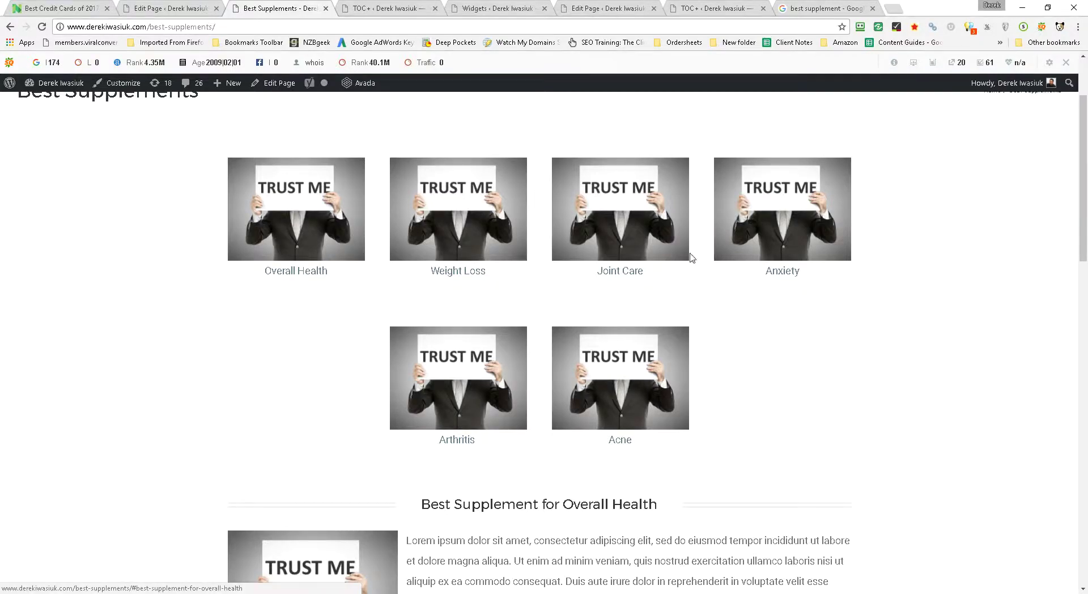
scroll(607, 454, "down", 7)
scroll(612, 453, "up", 6)
scroll(613, 453, "up", 3)
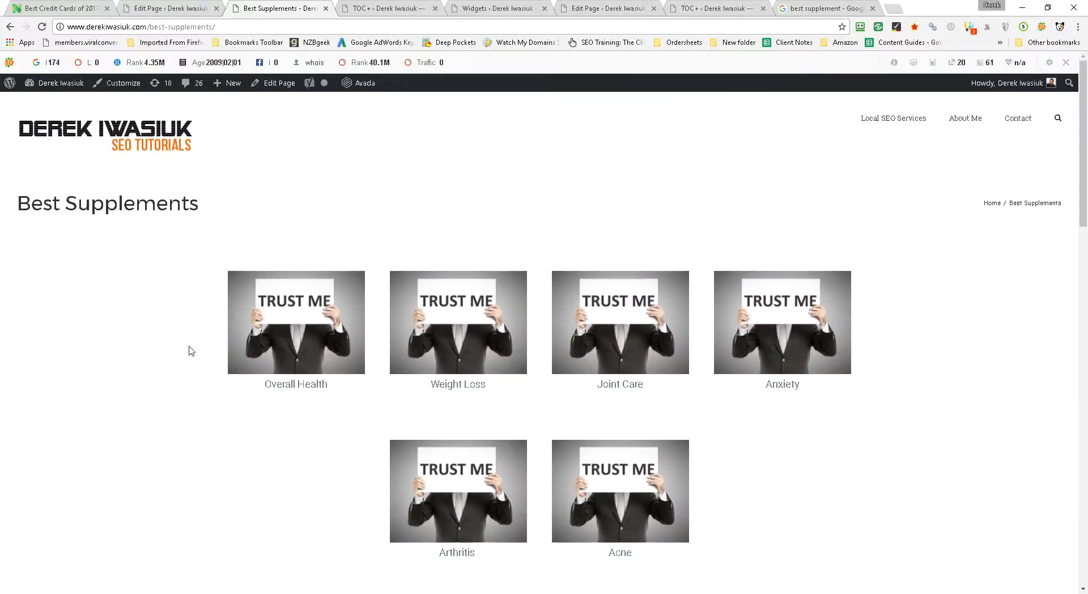
scroll(198, 354, "down", 5)
scroll(196, 358, "up", 2)
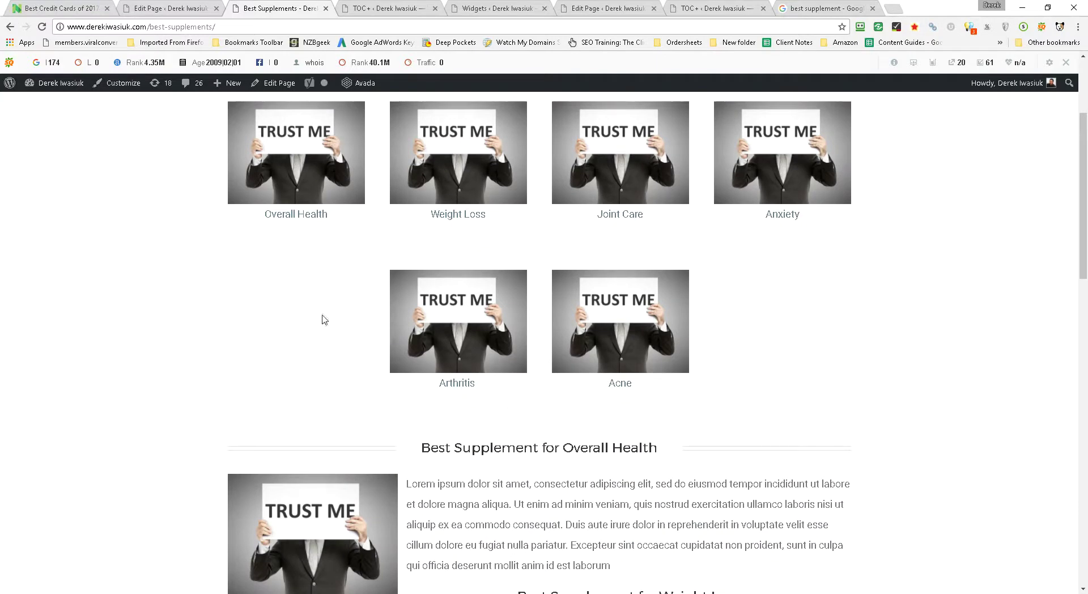
Step: Test the Arthritis jump link and compare the image captions with the Contents list at the page's end
left_click(457, 384)
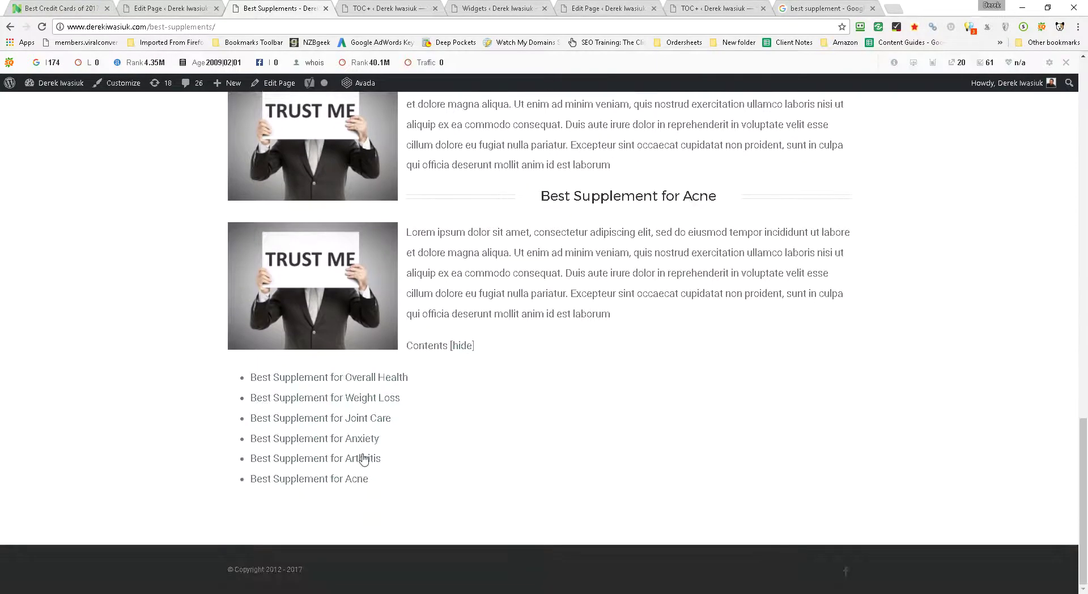
scroll(512, 439, "up", 10)
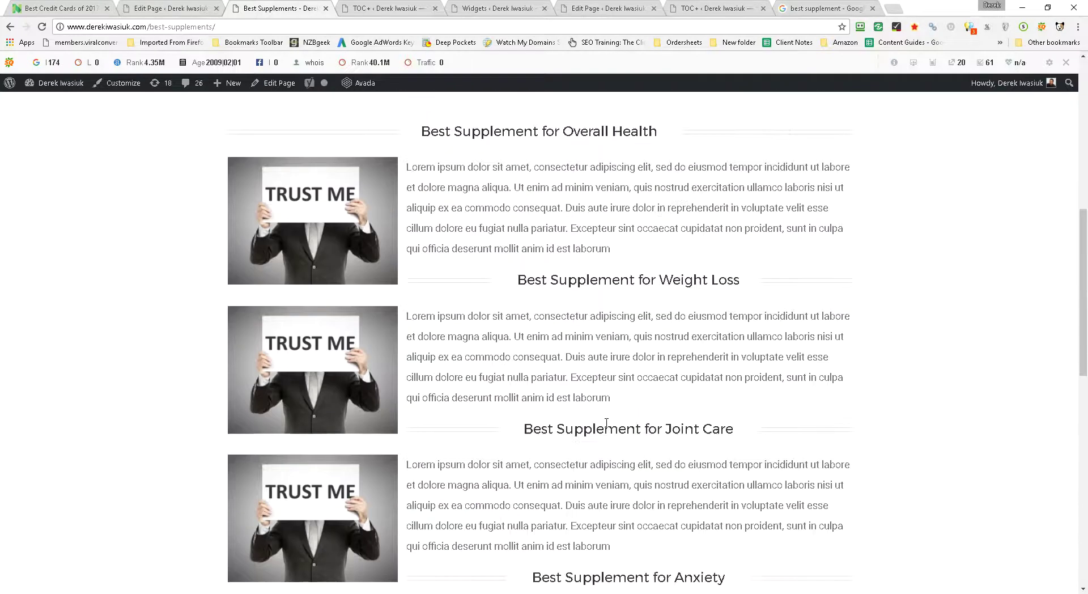
scroll(606, 426, "up", 7)
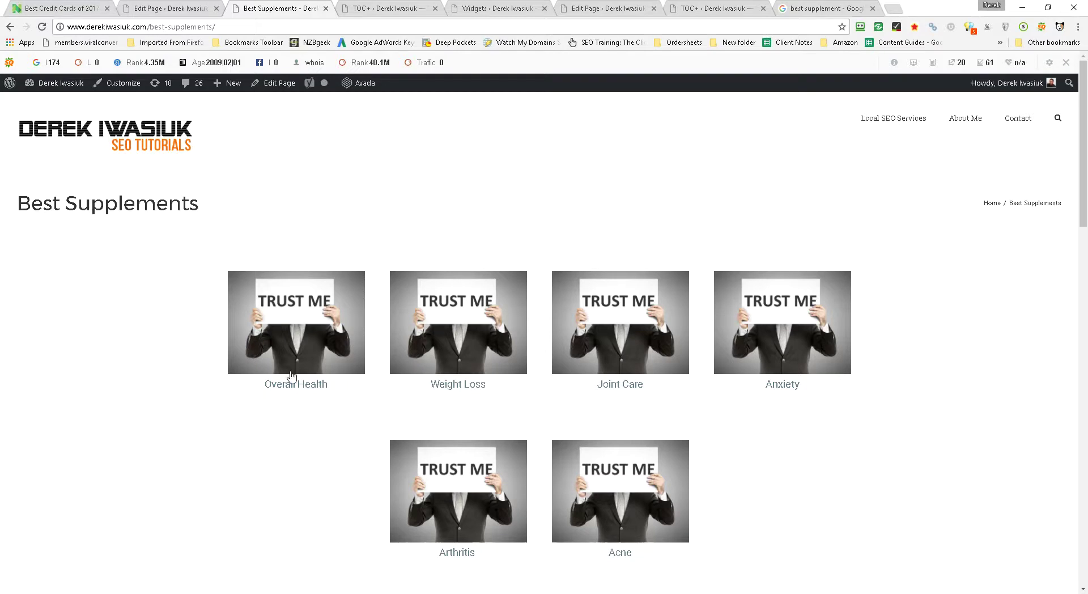
scroll(348, 359, "down", 4)
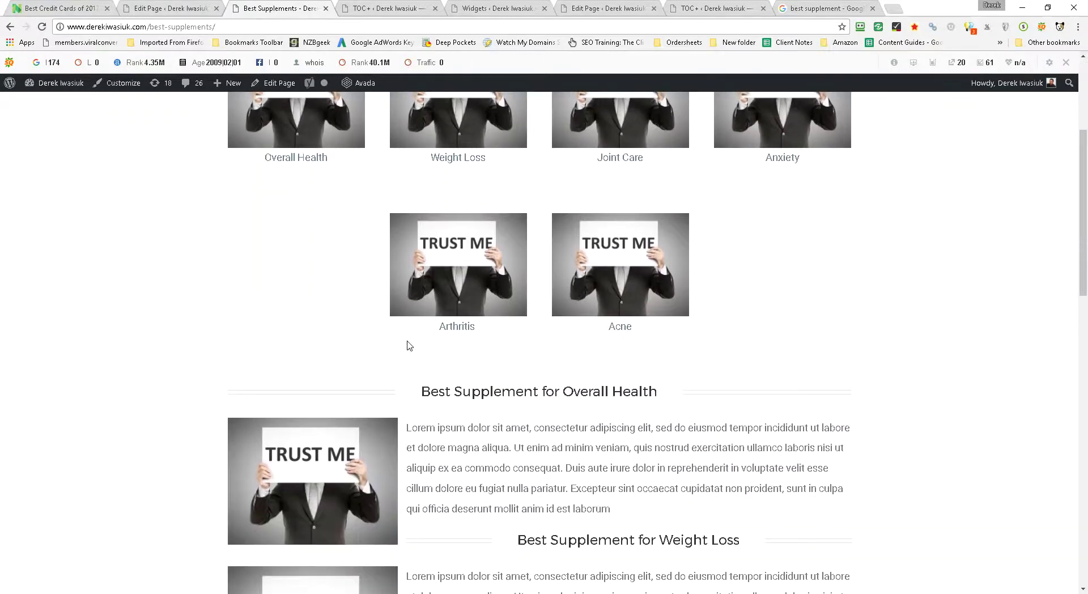
scroll(406, 342, "down", 15)
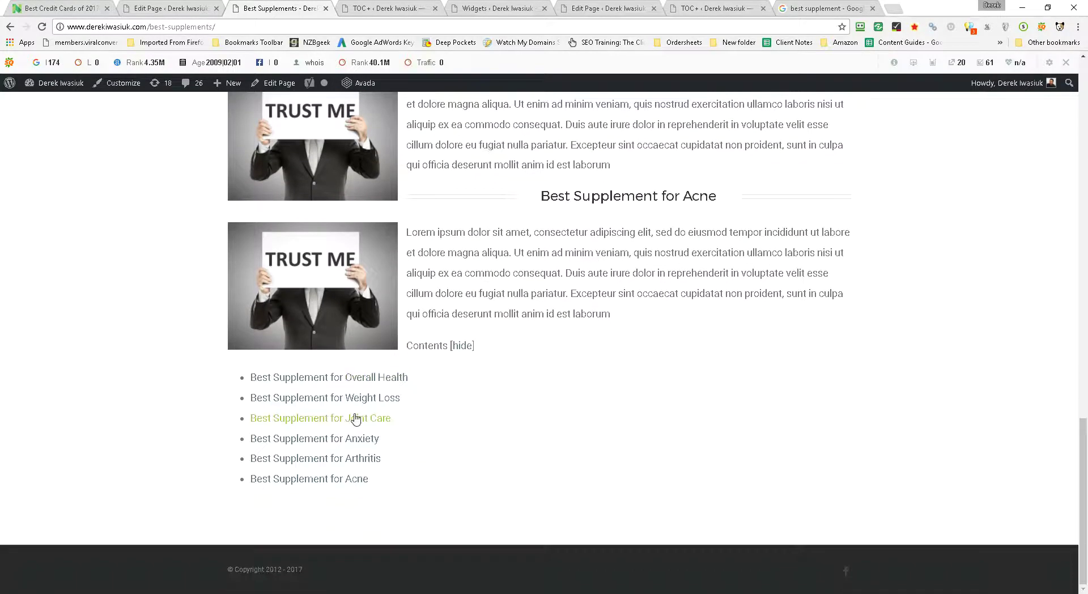
left_click_drag(434, 386, 245, 376)
scroll(632, 363, "up", 20)
scroll(397, 311, "down", 1)
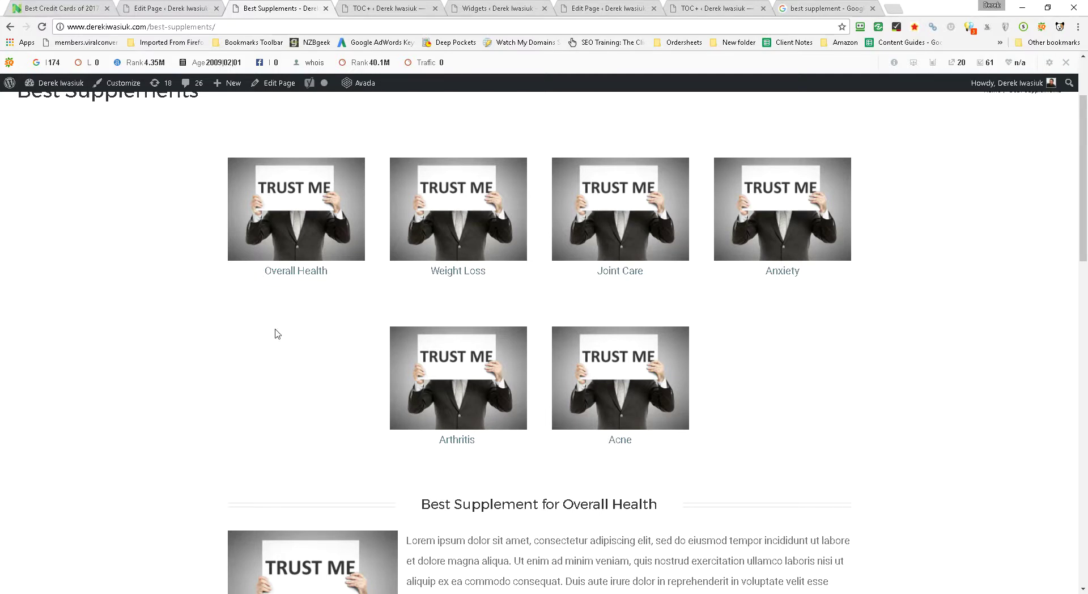
Step: Examine the end of the Overall Health section's paragraph on the published page
scroll(283, 337, "down", 4)
scroll(299, 343, "up", 4)
scroll(311, 343, "down", 4)
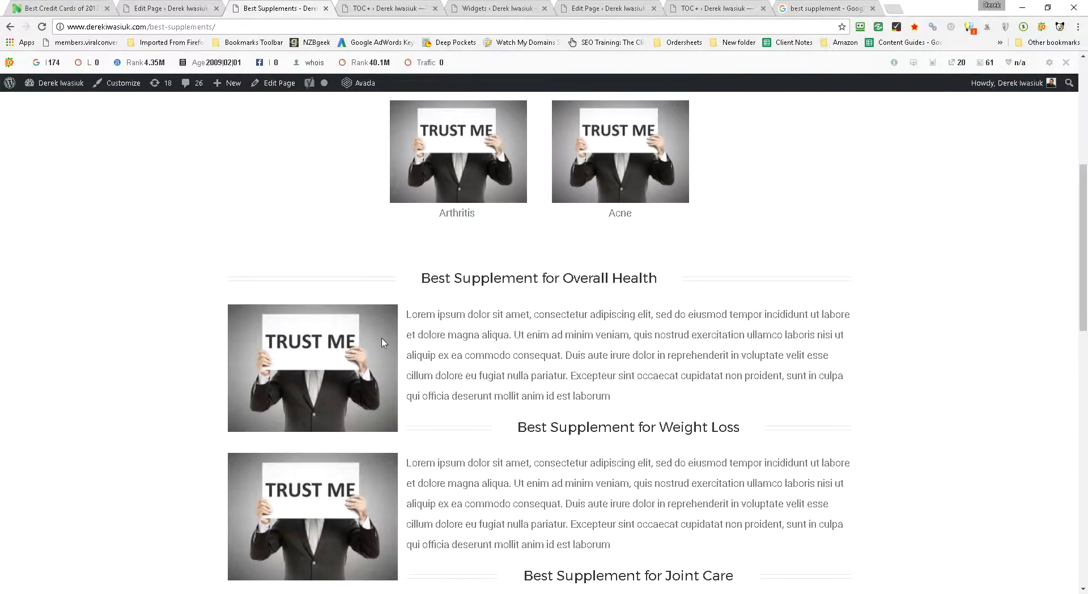
left_click_drag(610, 399, 434, 403)
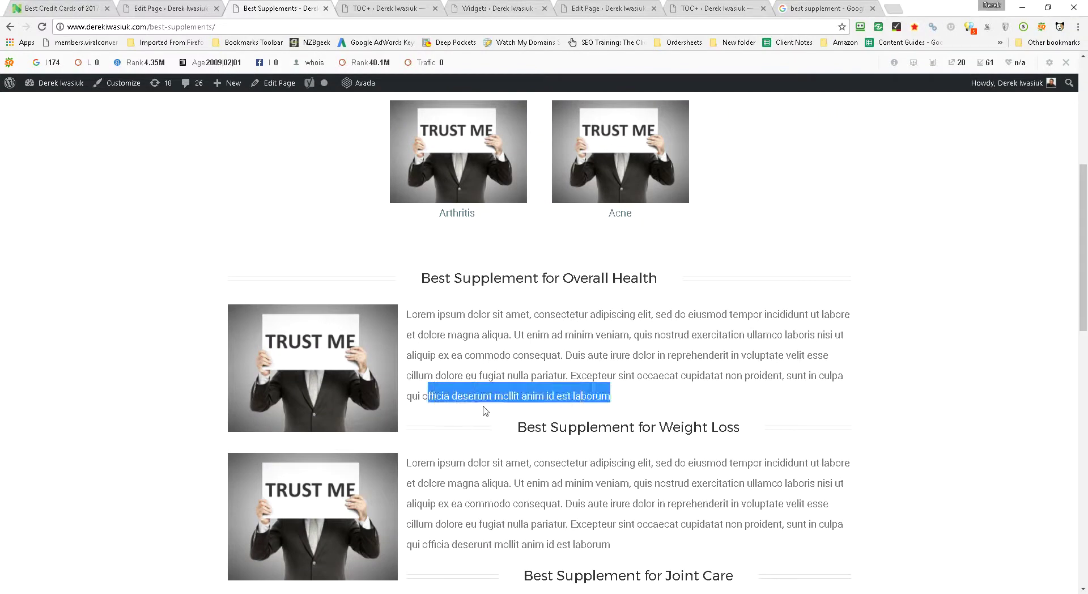
scroll(640, 460, "down", 1)
scroll(641, 460, "up", 1)
scroll(533, 368, "up", 1)
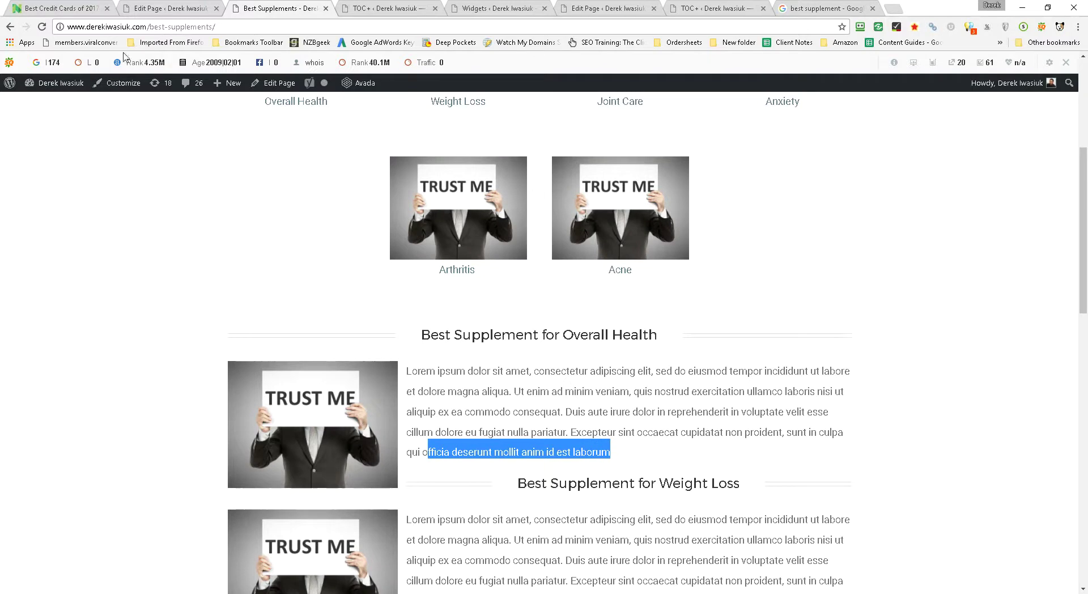
Step: In the page editor's Overall Health text block, add the line "View the top 10 supplements for Overall Health" below the paragraph
left_click(151, 14)
scroll(357, 343, "down", 10)
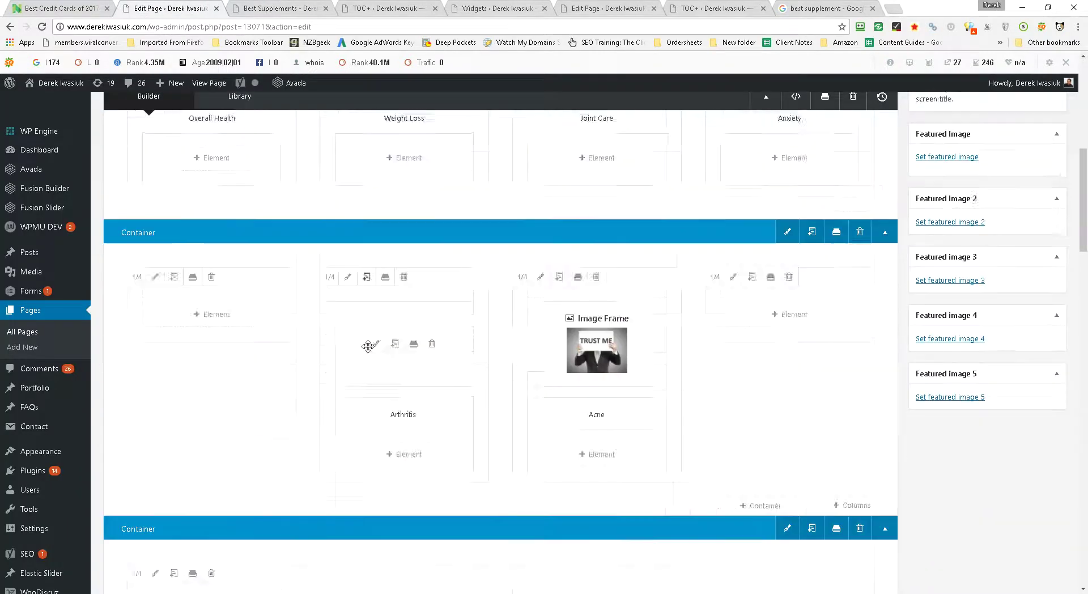
scroll(373, 348, "down", 2)
left_click(472, 345)
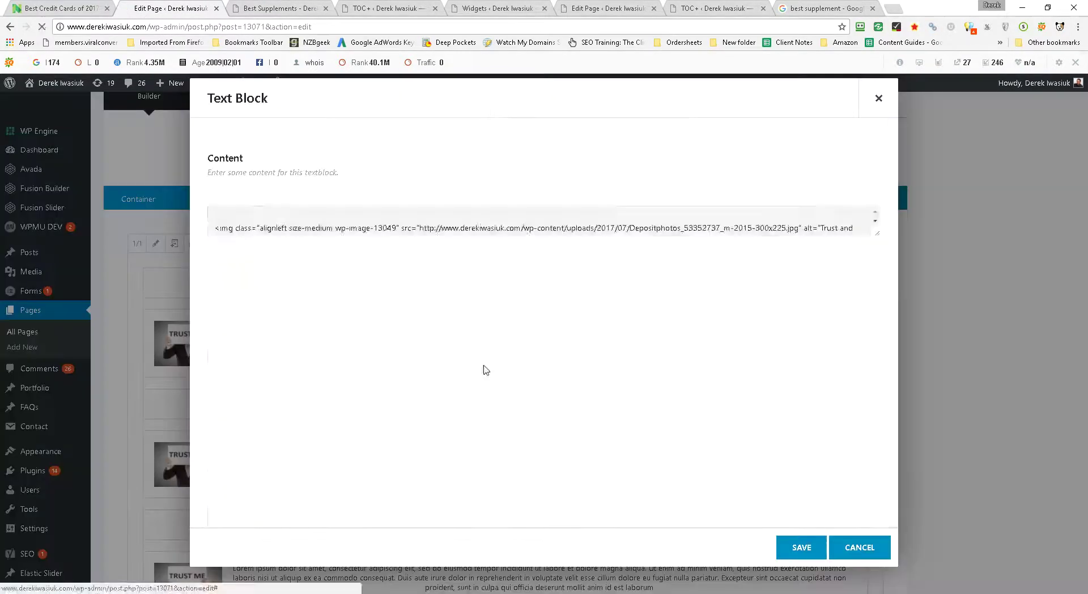
left_click(456, 366)
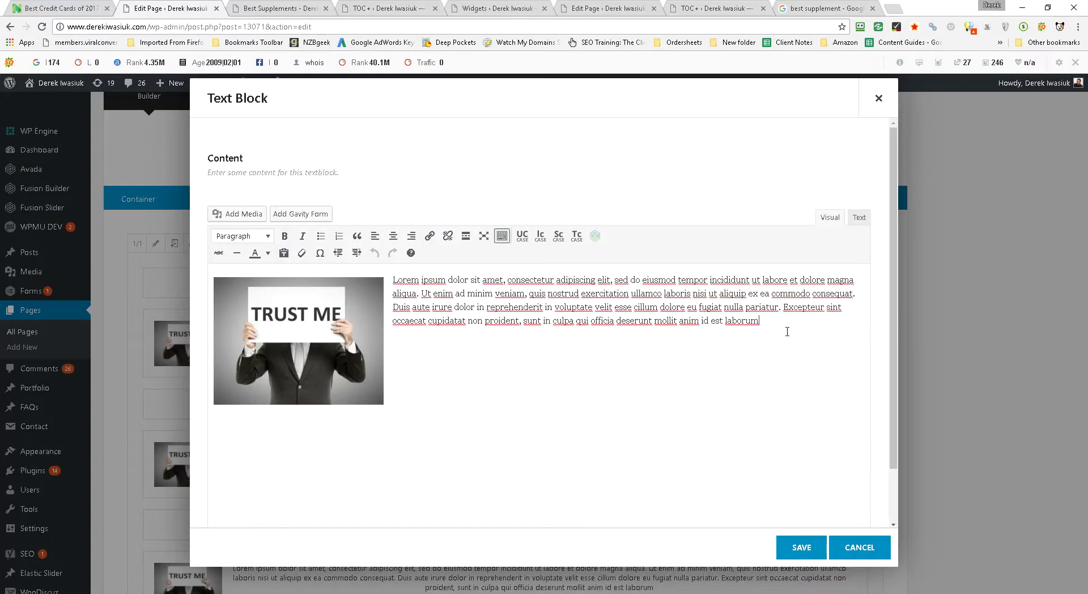
key("Return")
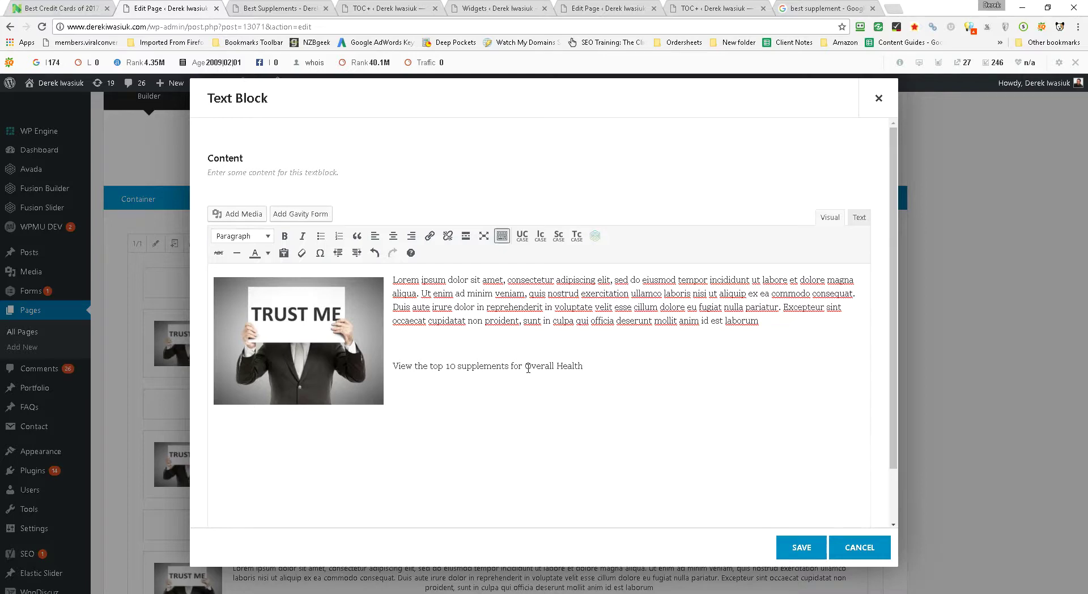
Step: Link "top 10 supplements for Overall Health" to the site's /top-10-supplements-for-overall-health address and save the text block
left_click_drag(589, 363, 434, 371)
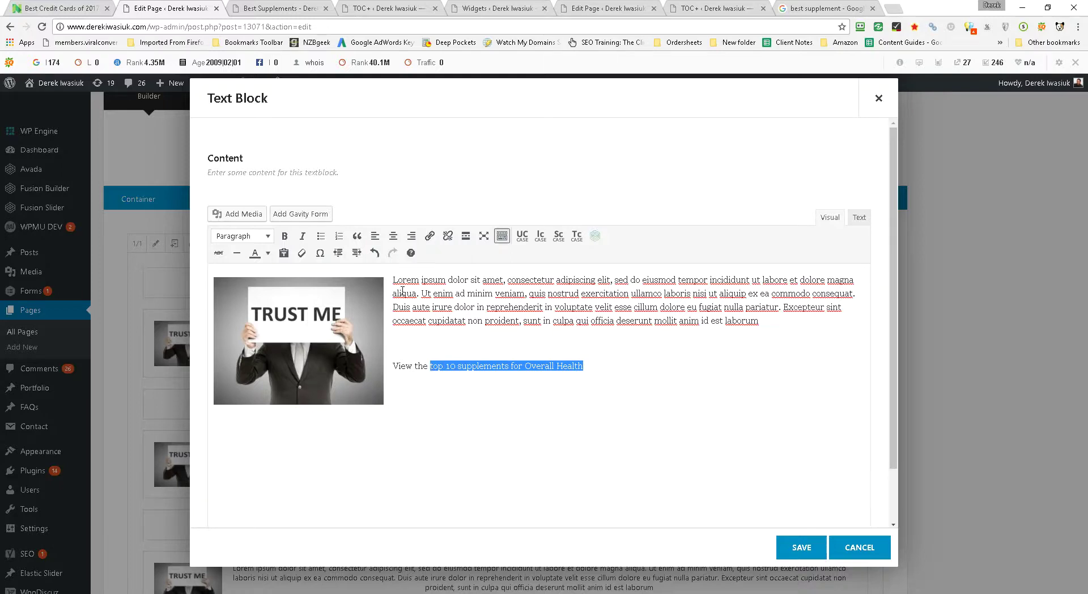
left_click(430, 236)
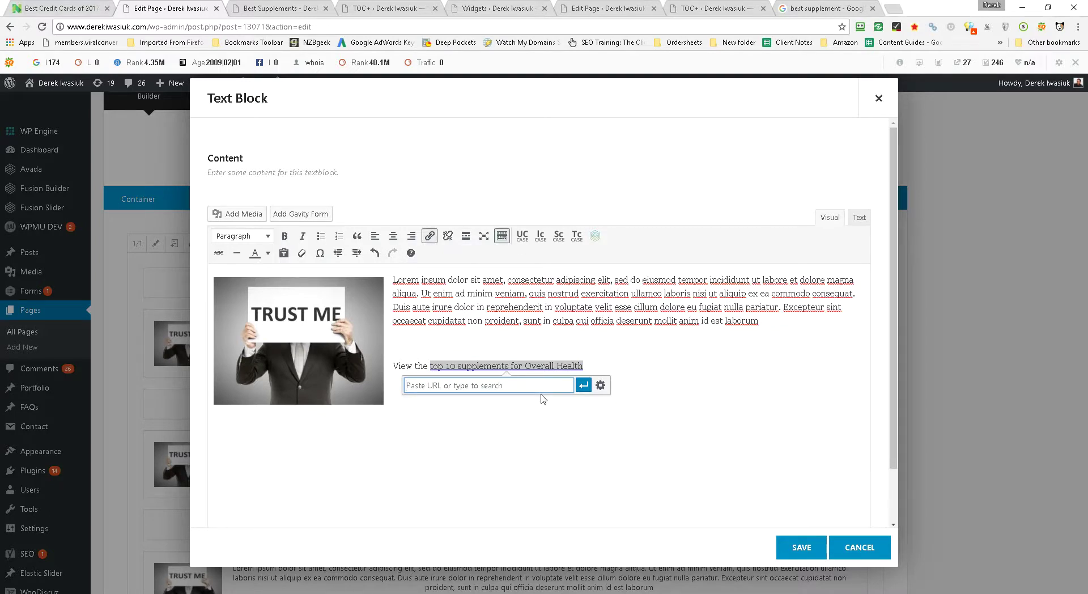
type("derekiwasiuk.com/top-10-supplements")
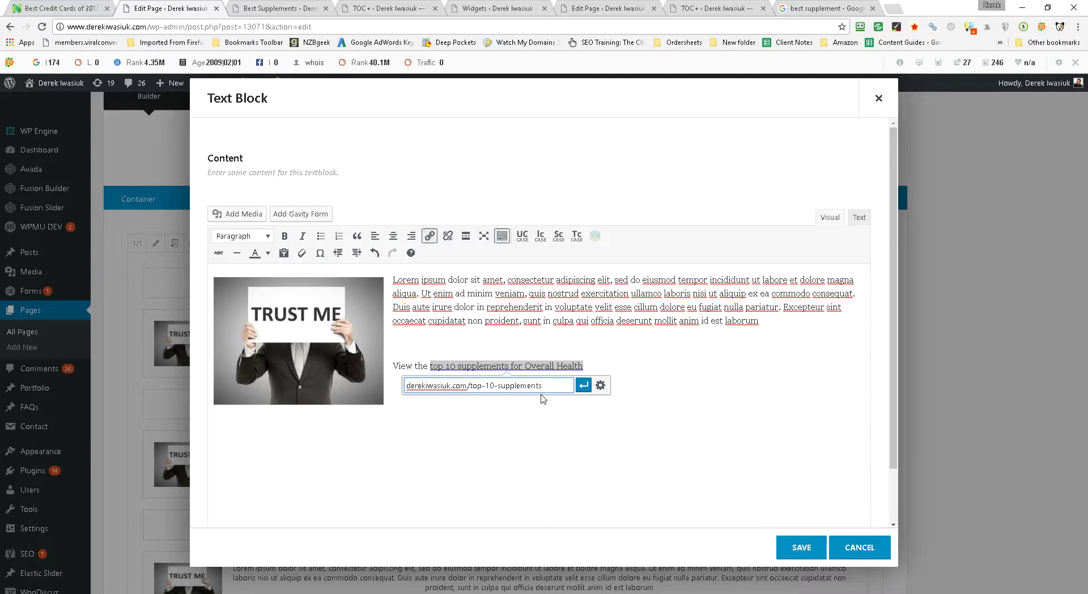
type("erall-health")
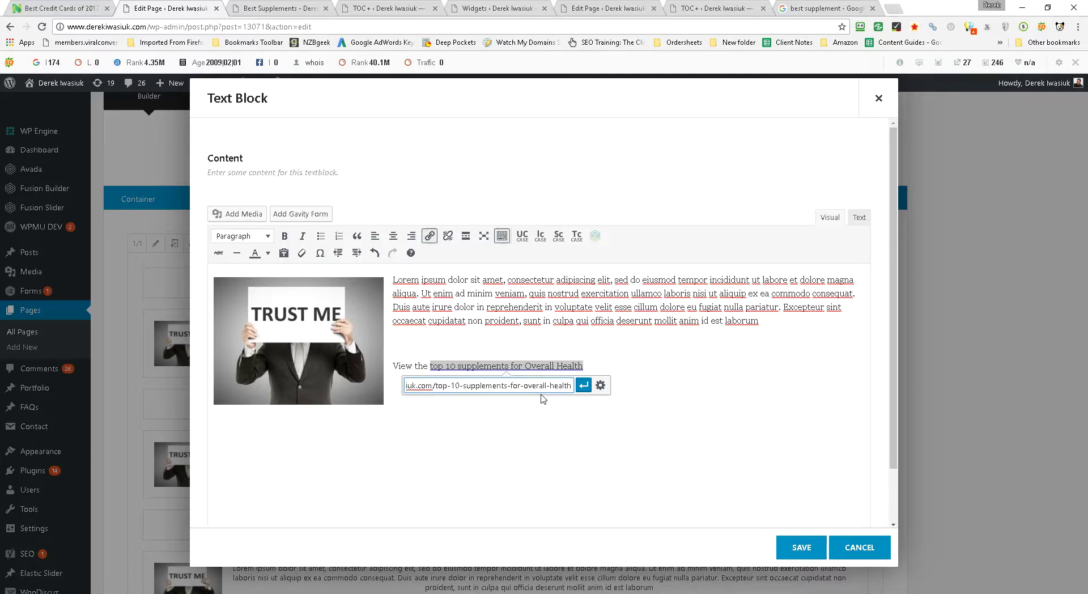
left_click(583, 385)
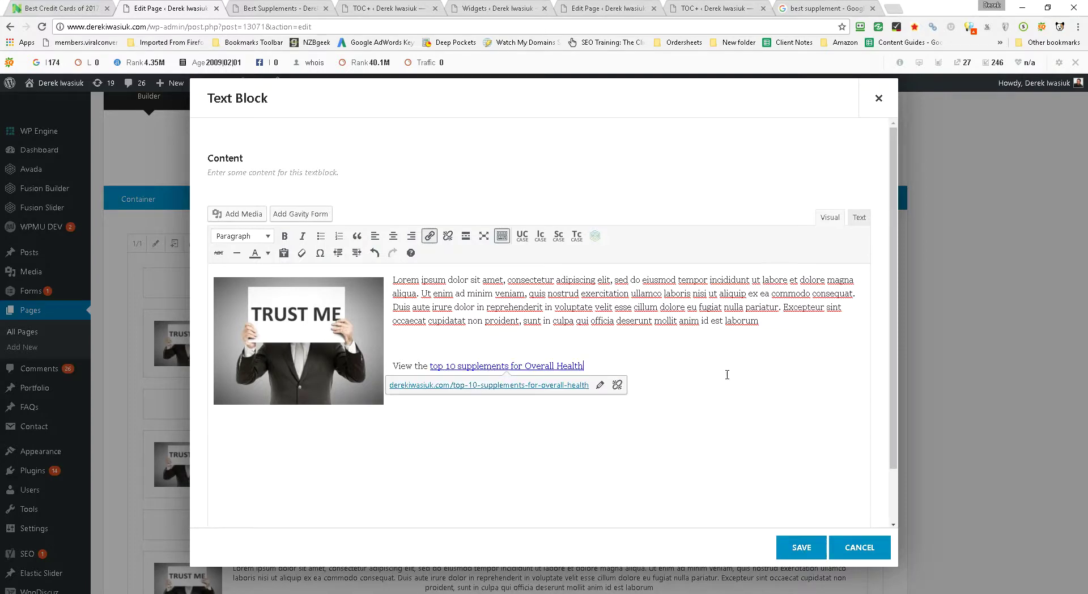
left_click(803, 547)
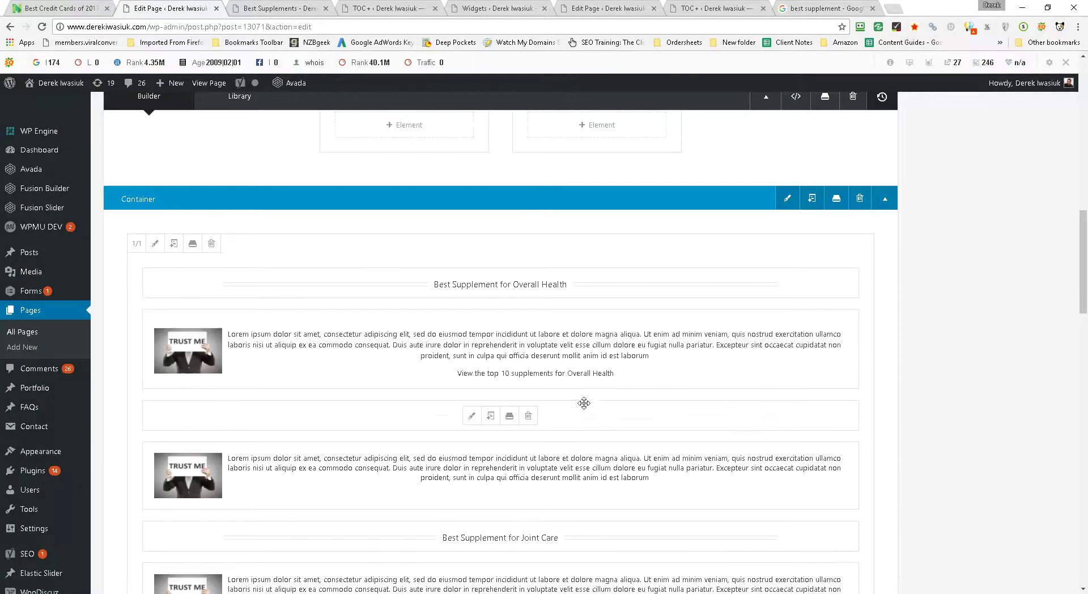
Step: Update the Best Supplements page and reload its published version
scroll(704, 459, "down", 3)
scroll(704, 459, "up", 1)
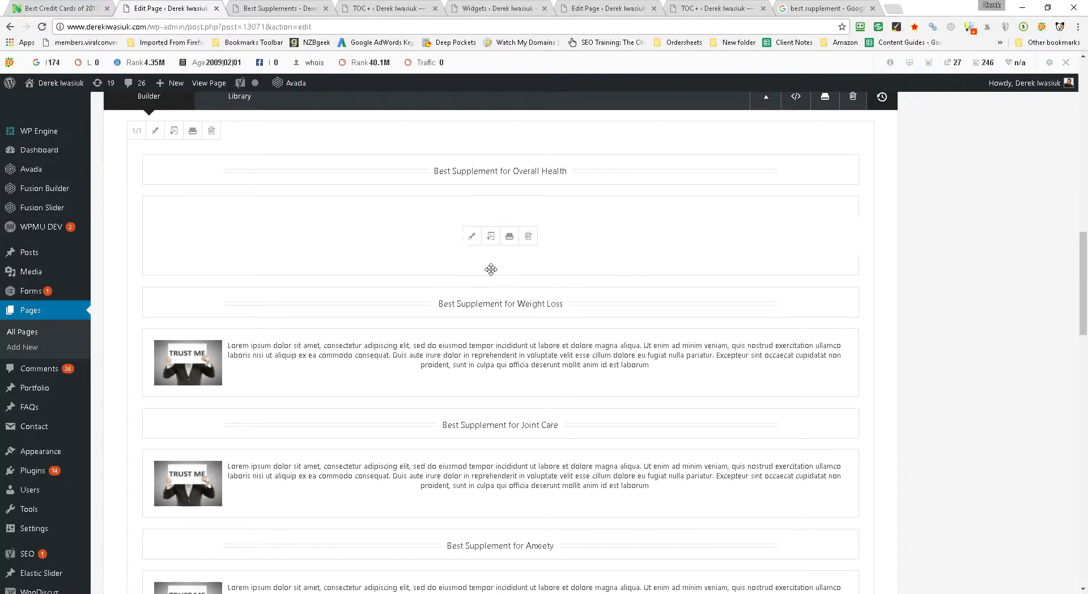
scroll(963, 405, "up", 10)
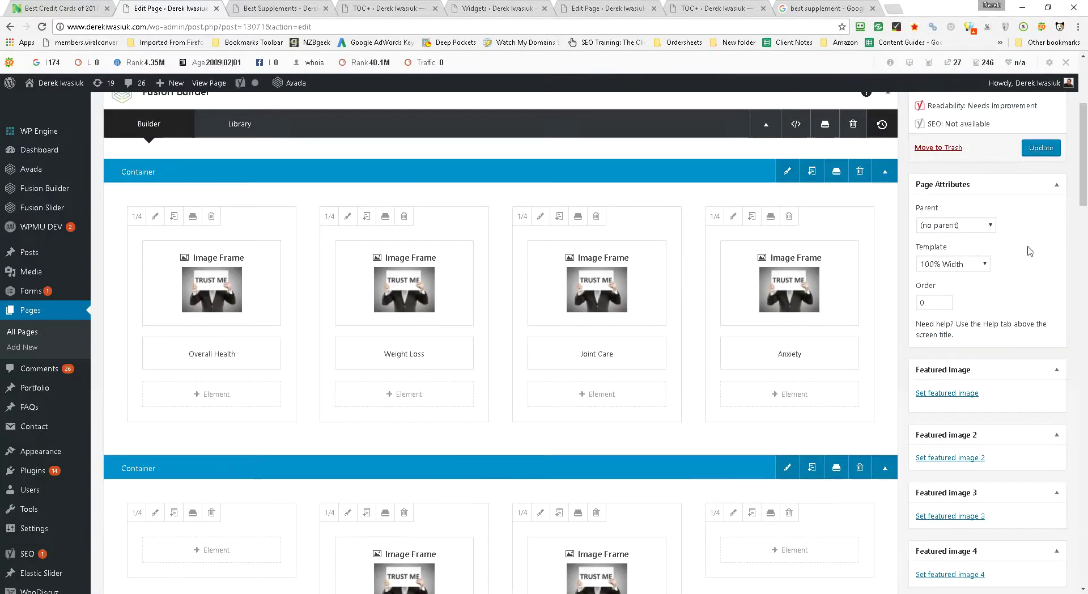
left_click(1032, 152)
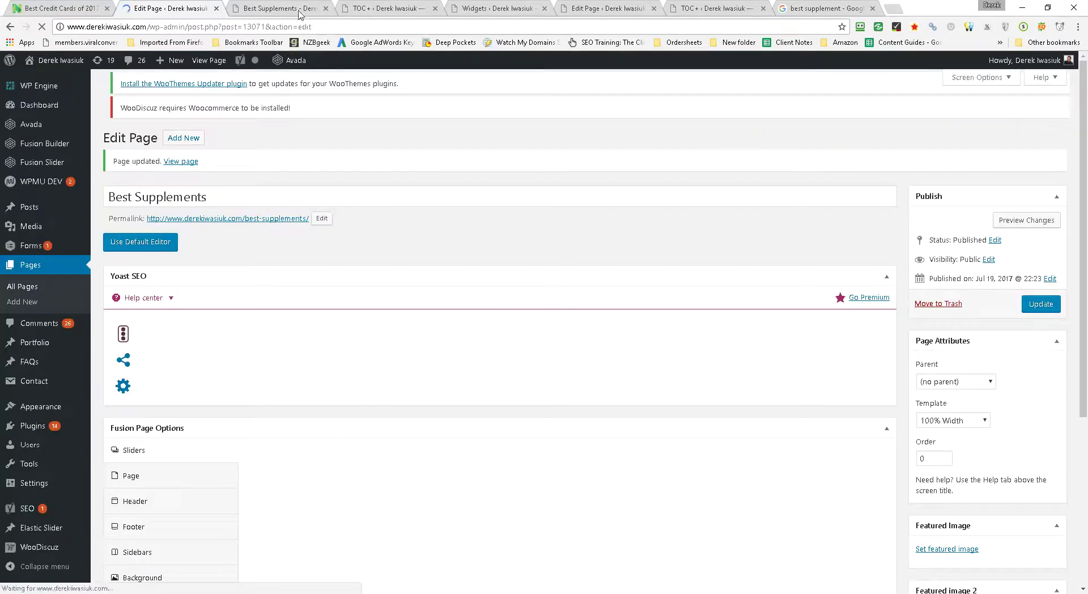
left_click(299, 11)
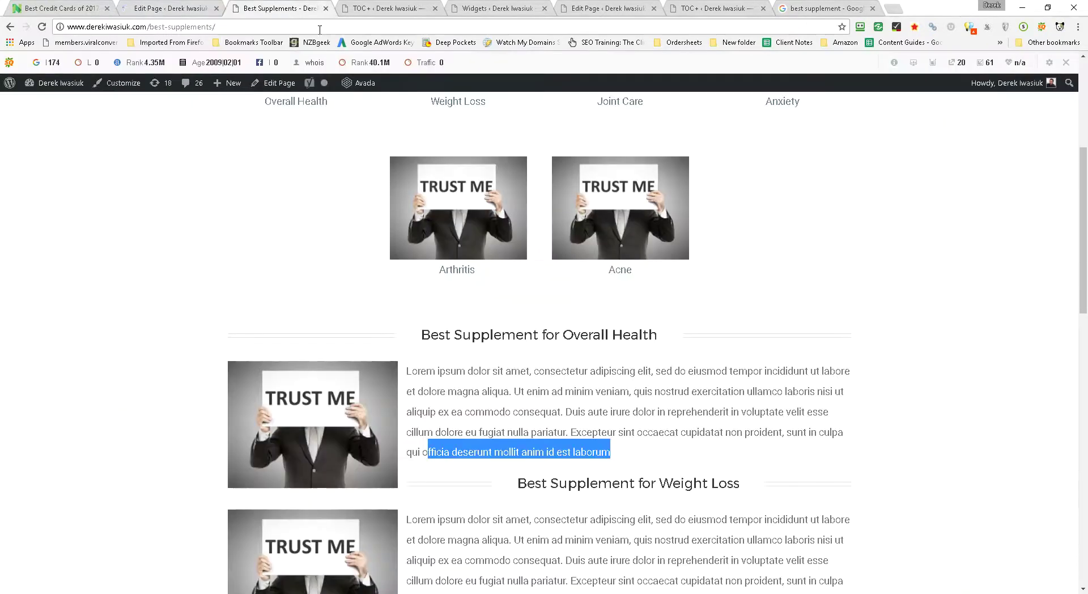
left_click(322, 29)
key("Return")
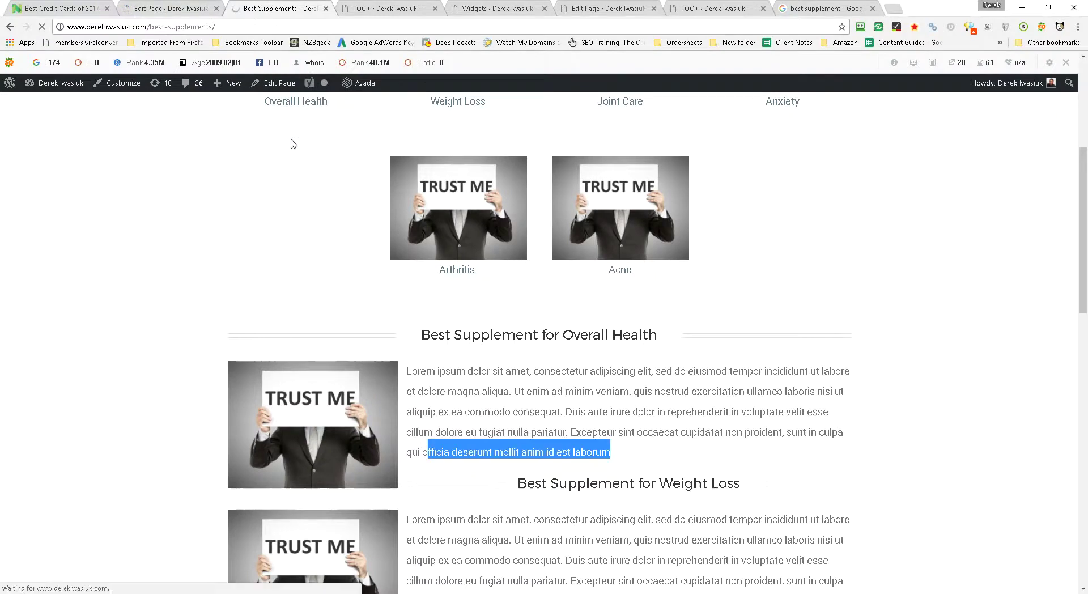
Step: Examine the captioned image rows and the Overall Health section with its top 10 line on the published page
scroll(301, 173, "down", 4)
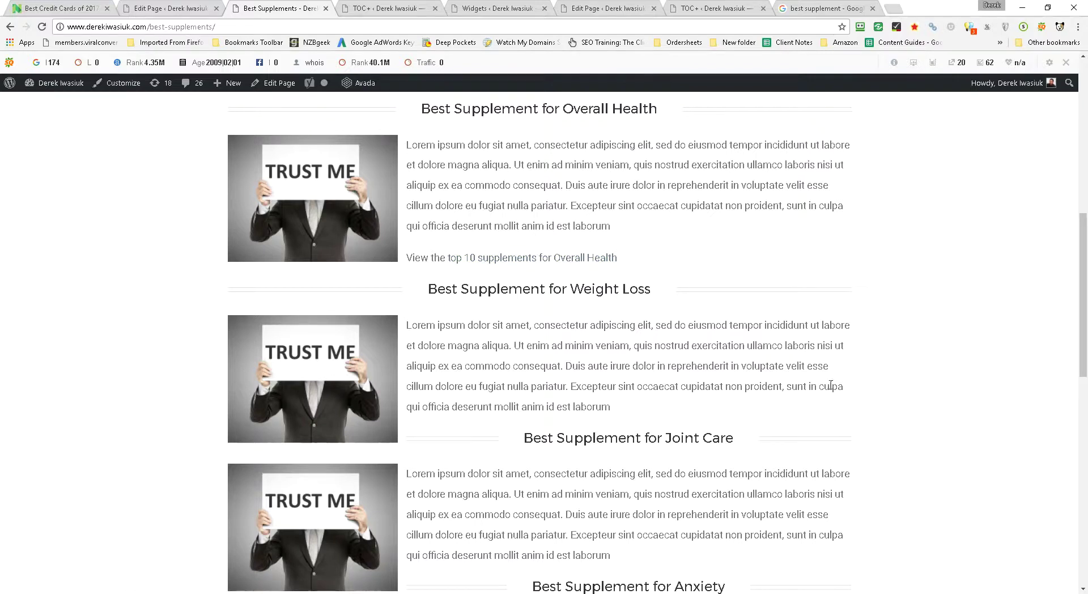
scroll(816, 384, "up", 7)
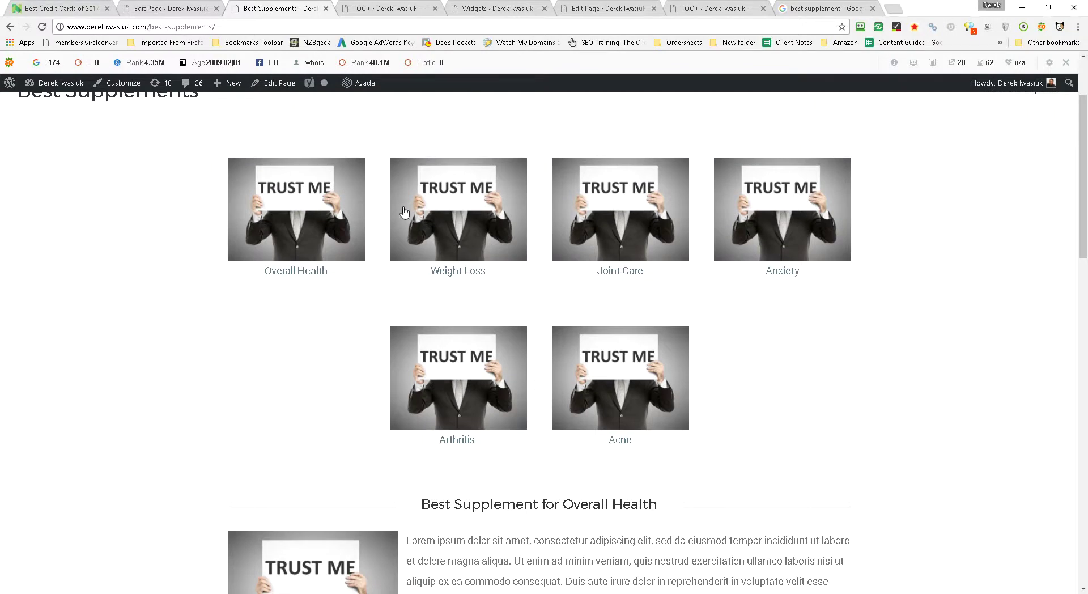
scroll(228, 363, "down", 3)
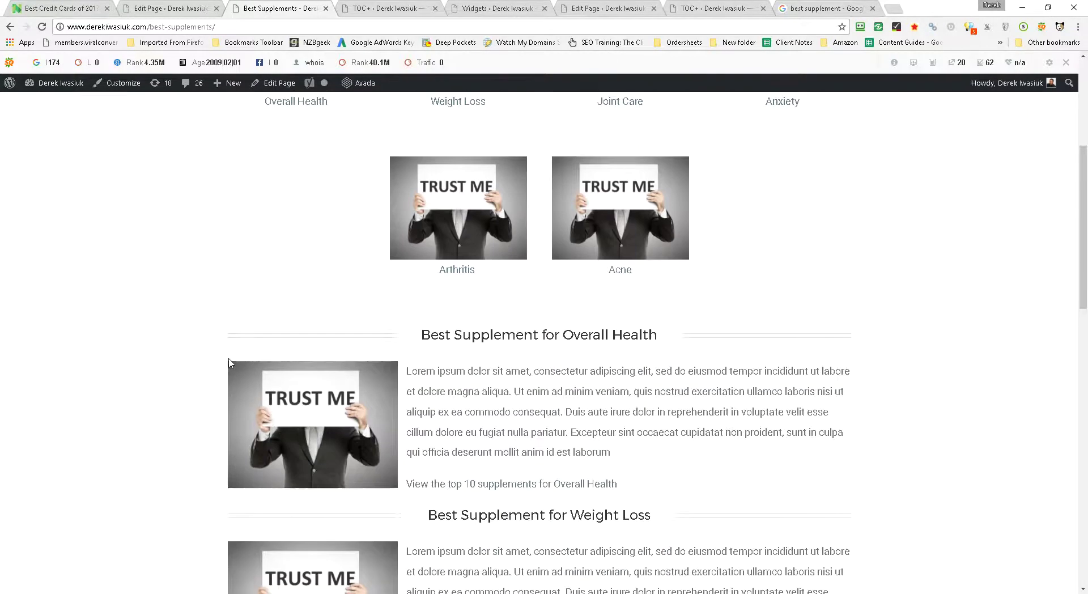
scroll(231, 358, "down", 2)
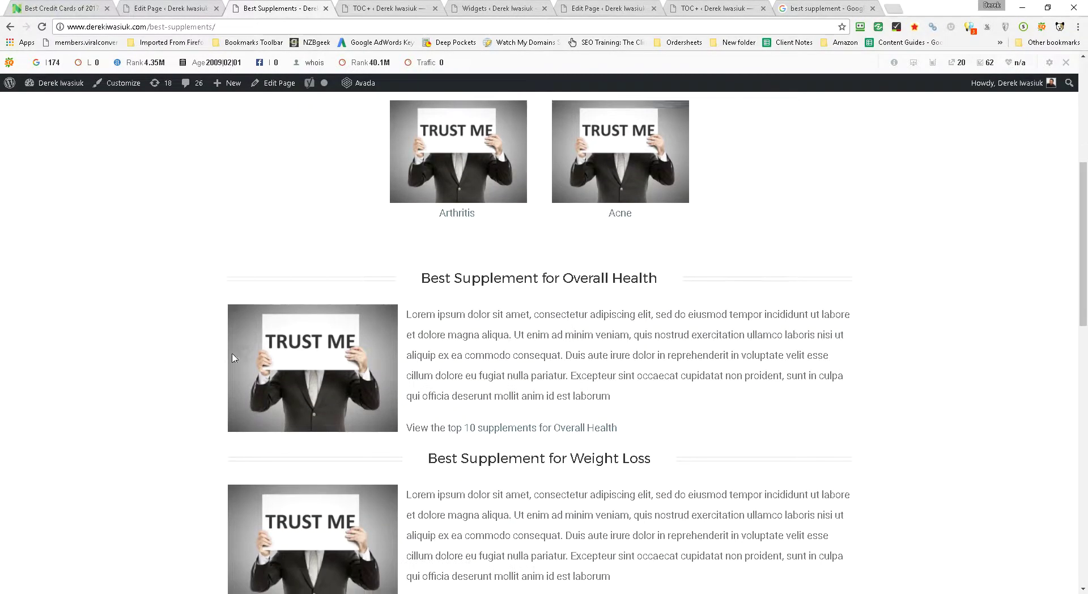
scroll(276, 355, "up", 2)
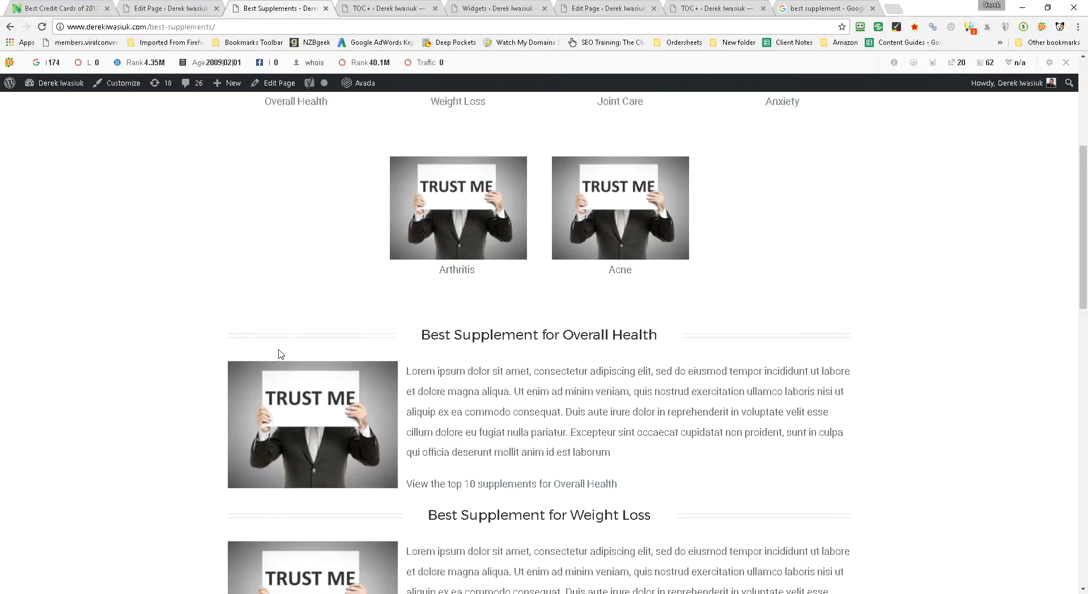
scroll(299, 340, "up", 3)
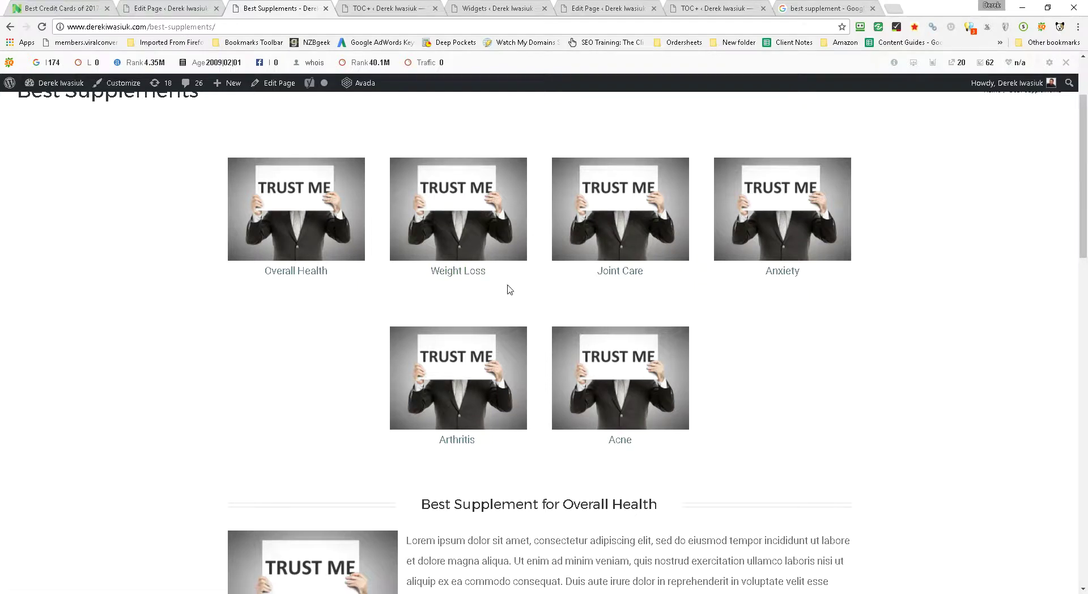
scroll(509, 289, "up", 2)
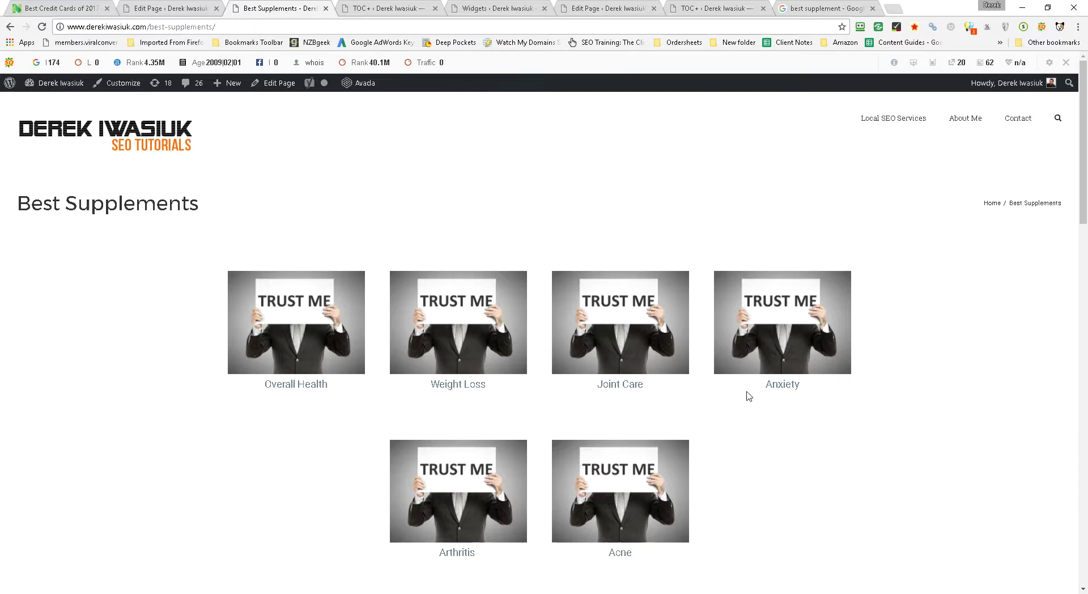
scroll(833, 437, "down", 5)
scroll(834, 437, "up", 2)
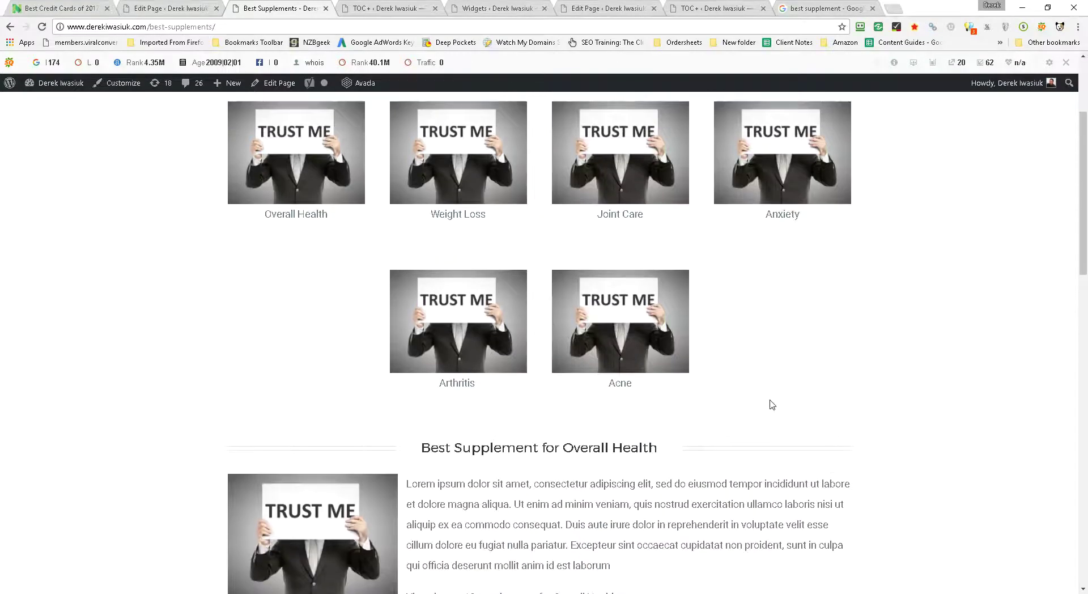
scroll(770, 378, "down", 3)
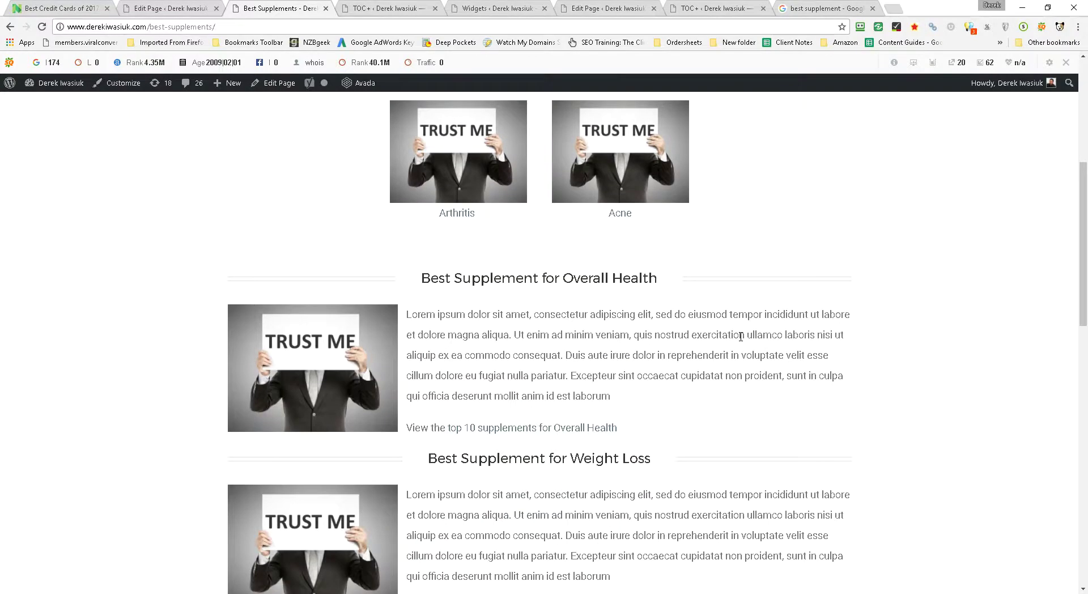
scroll(740, 337, "down", 1)
scroll(742, 341, "up", 1)
scroll(741, 337, "up", 5)
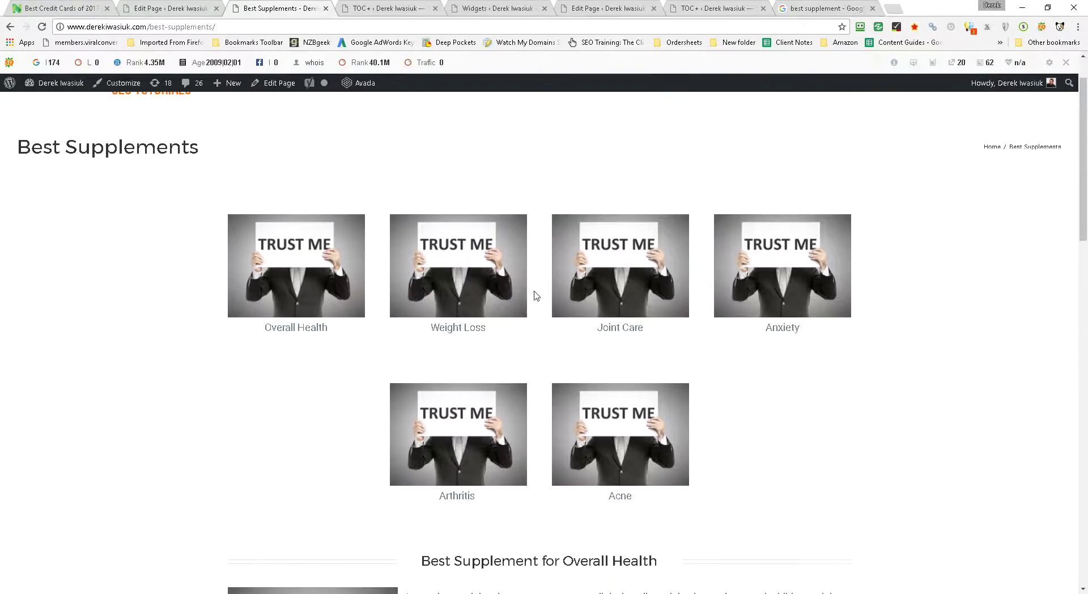
scroll(777, 323, "down", 2)
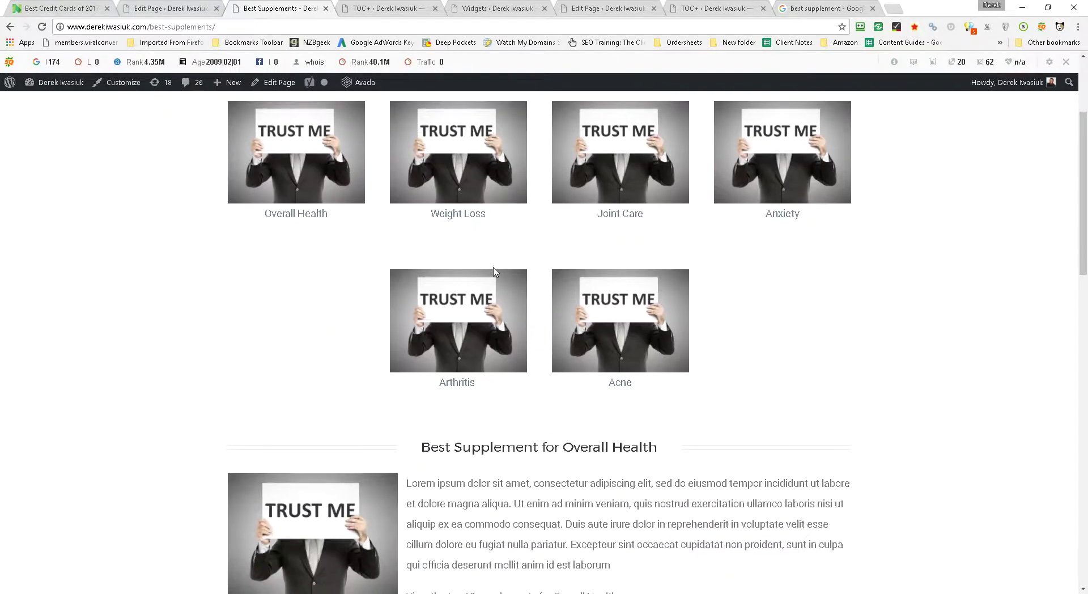
Step: Test the Overall Health image's jump link and examine the paragraph and image in its target section
left_click(318, 210)
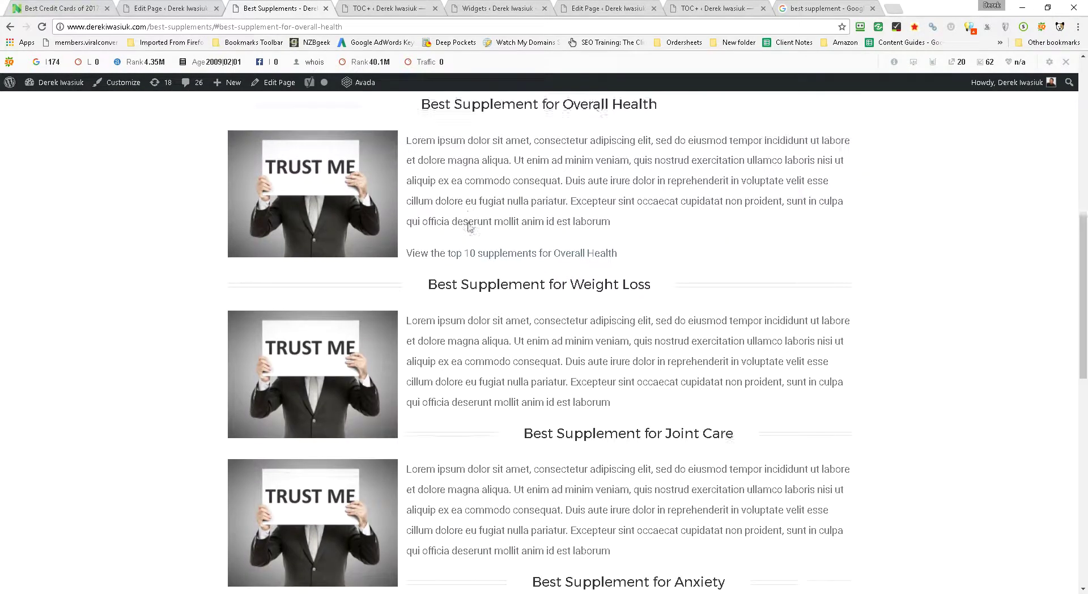
mouse_move(412, 150)
left_mouse_down()
mouse_move(582, 156)
mouse_move(710, 237)
left_mouse_up()
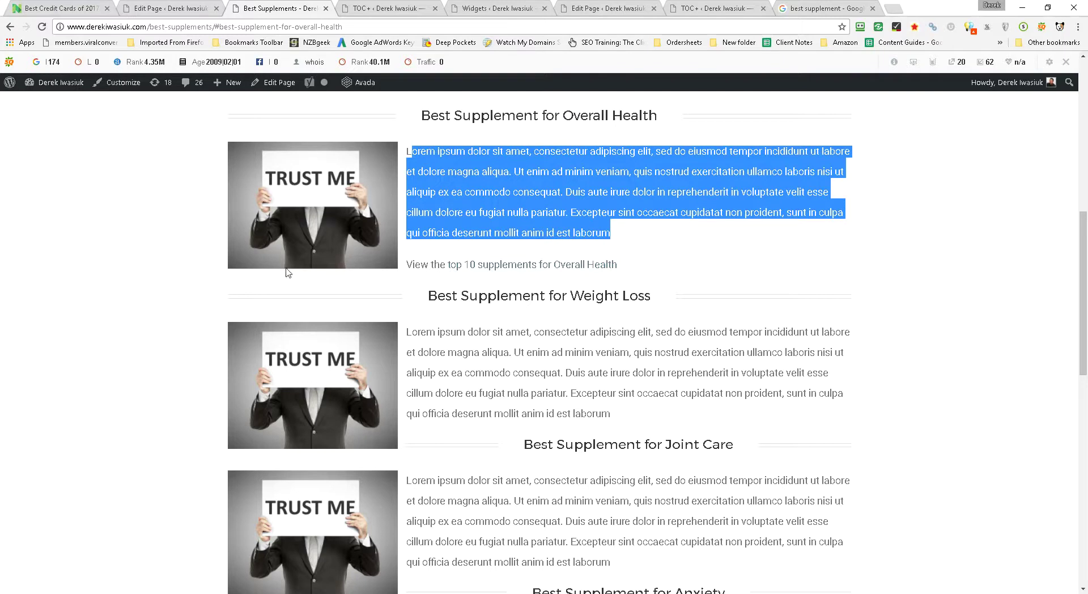
left_click(266, 281)
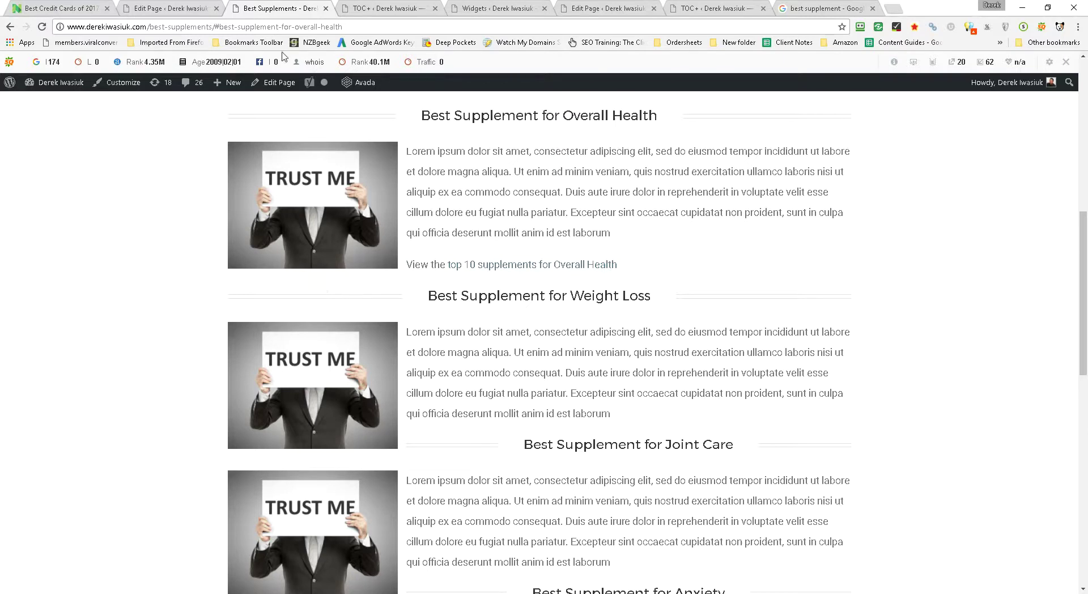
Step: In the page editor's Overall Health text block, add the caption "Read the full review" to the image
left_click(187, 17)
scroll(442, 322, "down", 10)
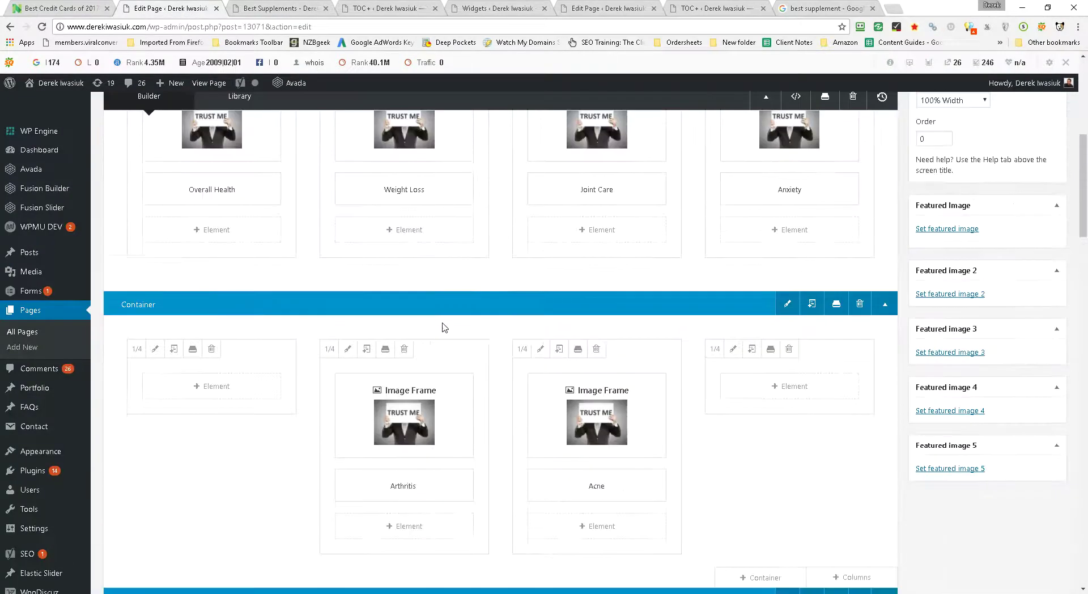
scroll(441, 333, "down", 6)
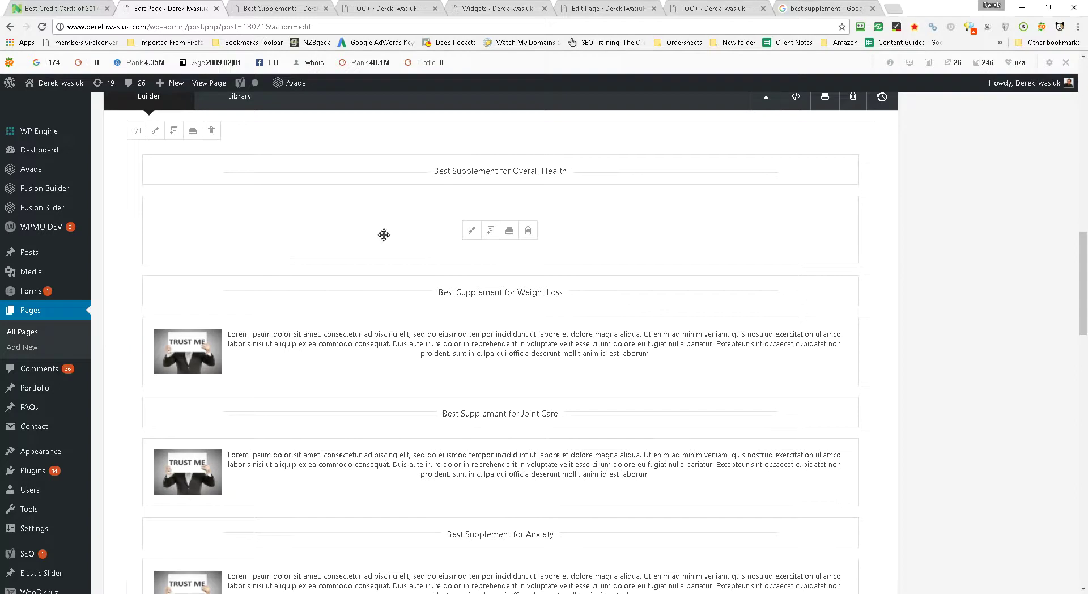
left_click(472, 230)
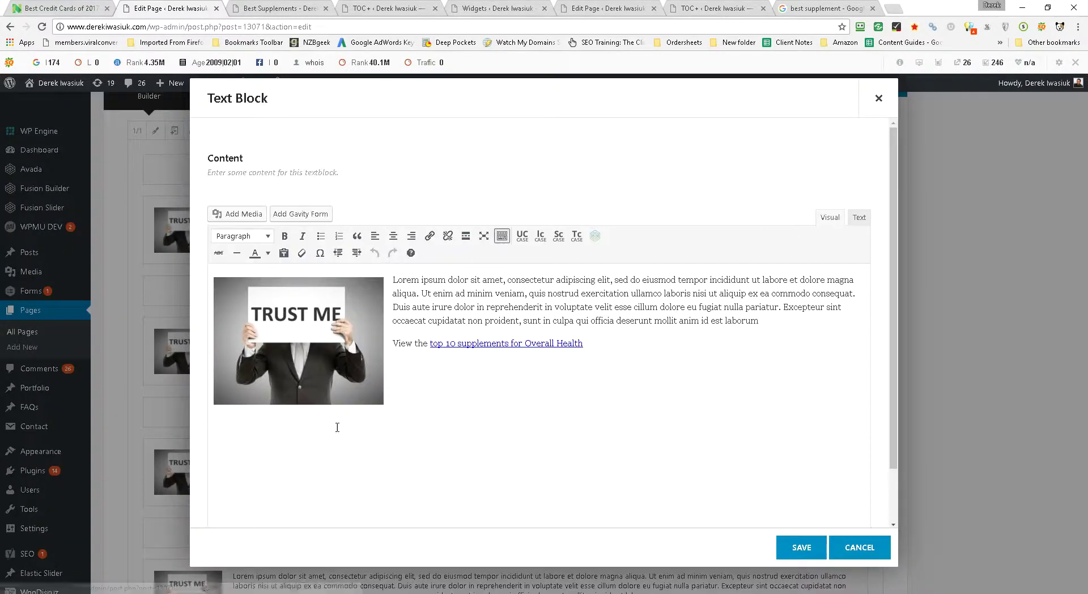
left_click(313, 362)
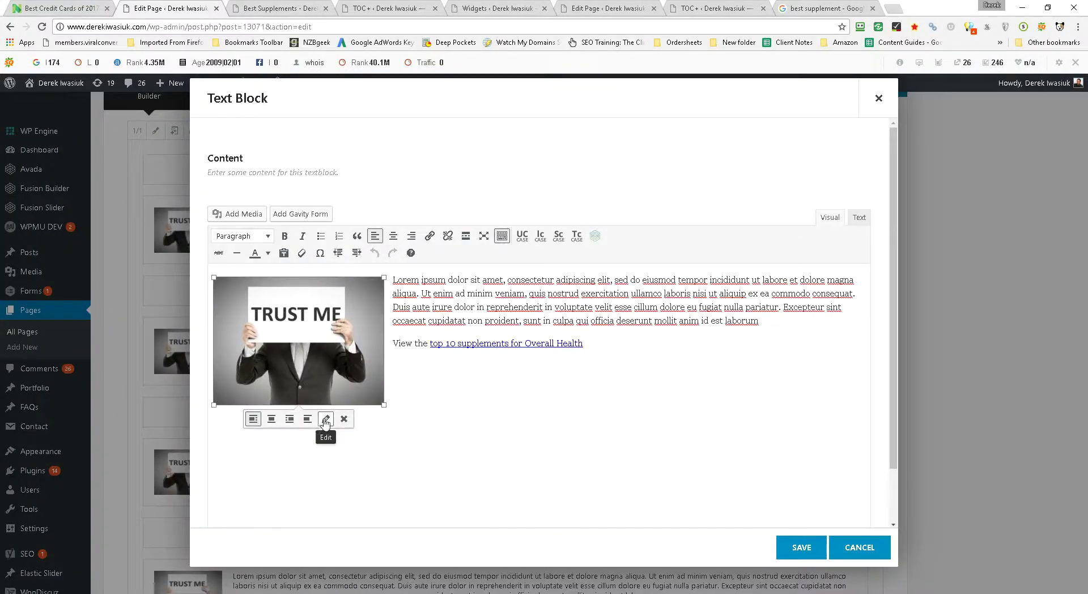
left_click(326, 420)
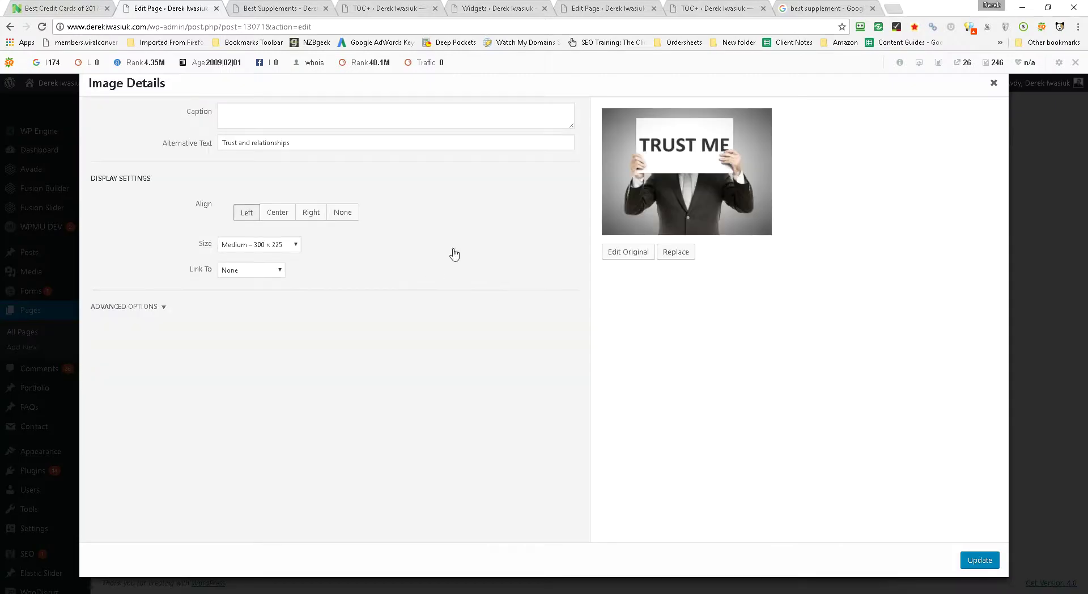
left_click(271, 108)
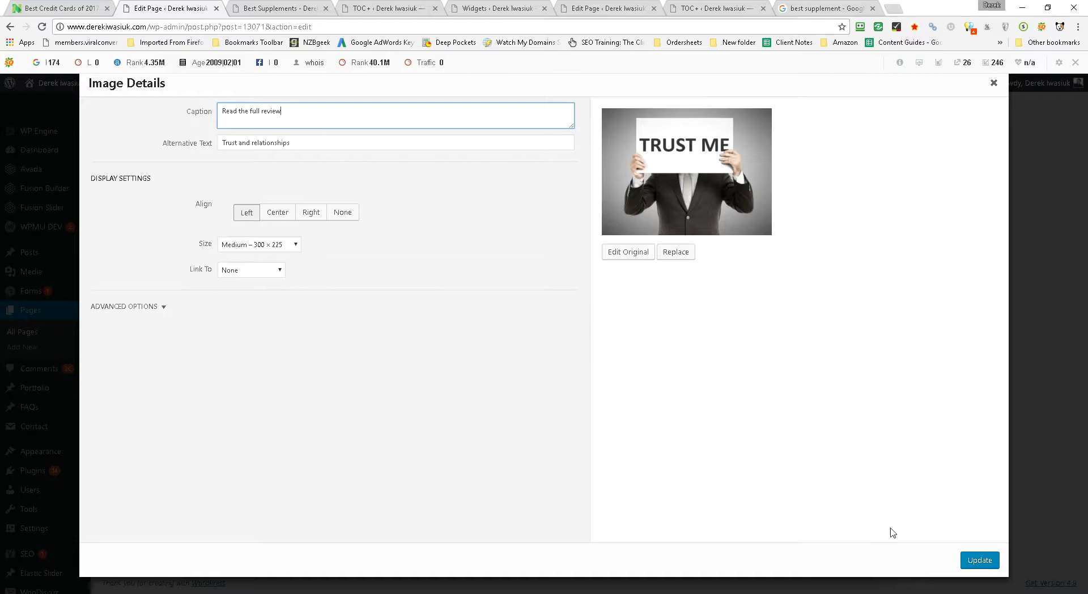
left_click(982, 562)
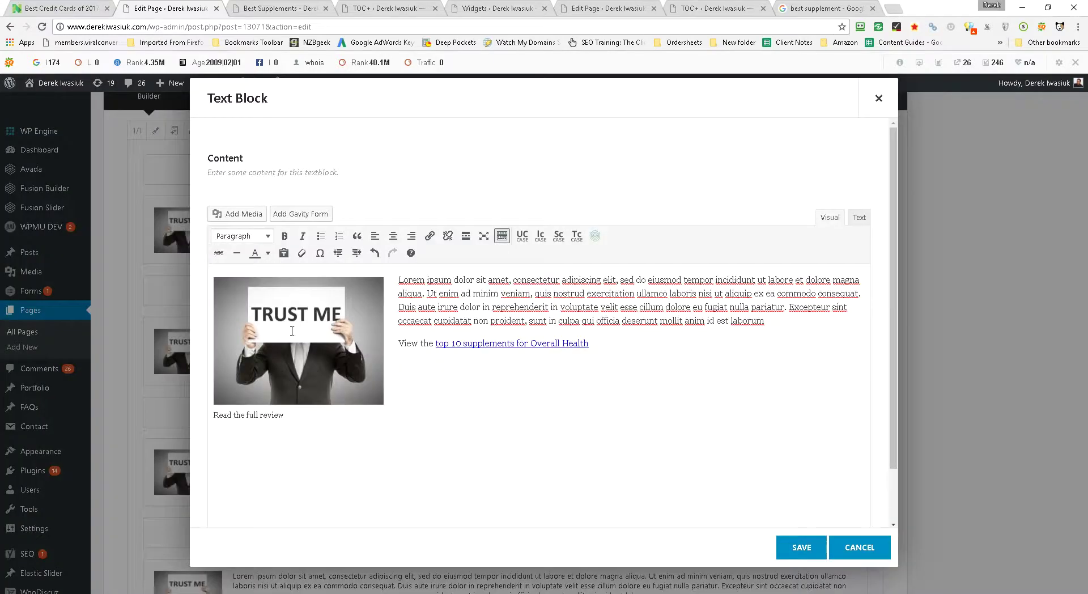
Step: Link the words "full review" in the image caption to the site's /xxx-brand-review address
left_click_drag(286, 414, 247, 414)
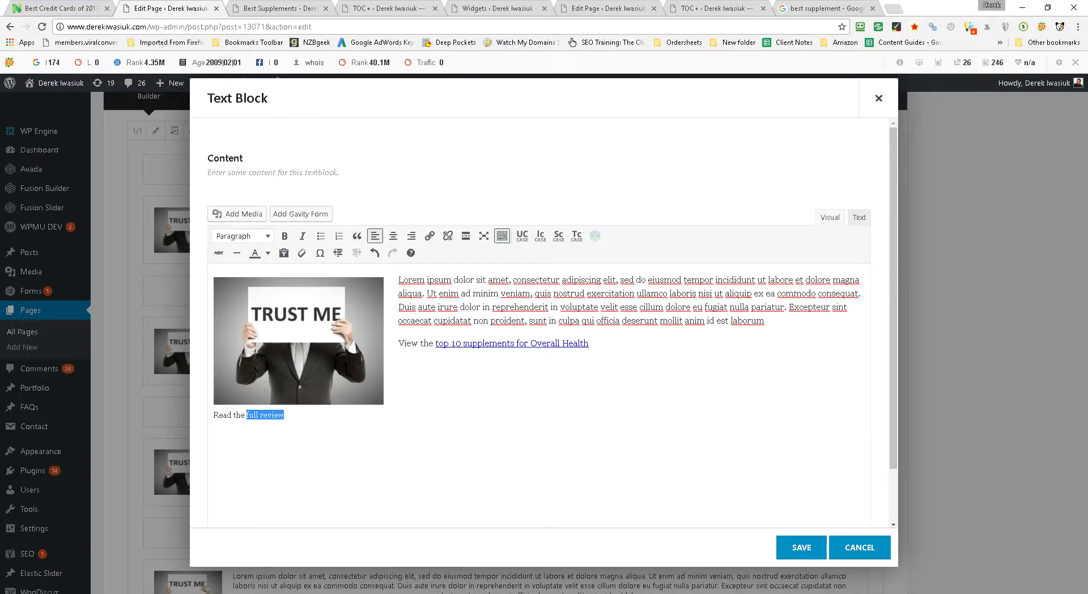
left_click(429, 236)
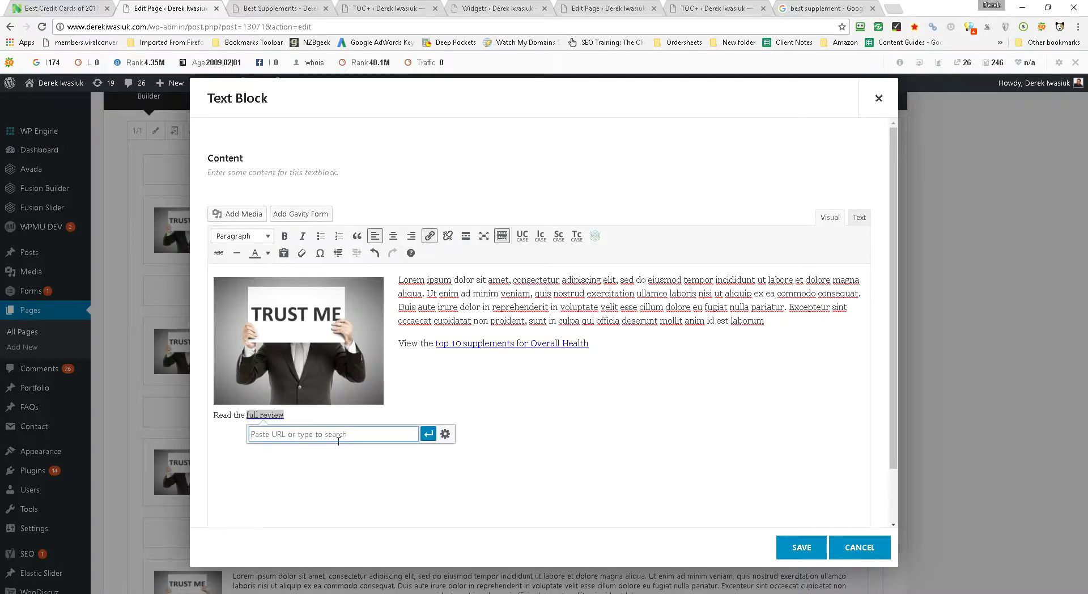
type("derekiwasiuk.com/xxxbrand-review")
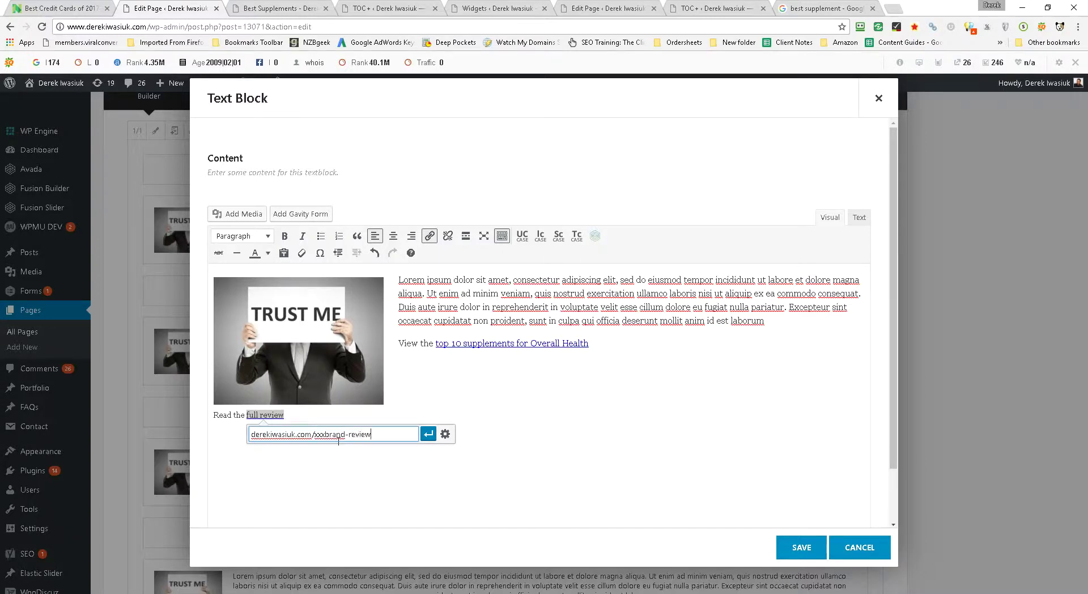
left_click(327, 434)
type("-")
left_click(428, 434)
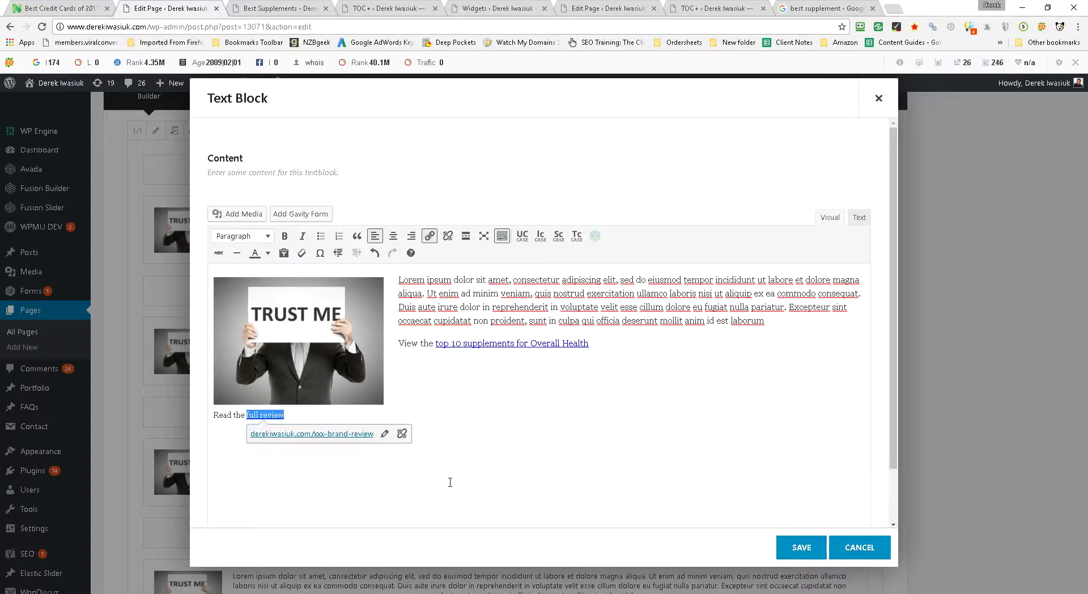
Step: Check the "top 10 supplements for Overall Health" link, keep the image caption left-aligned and save the text block
left_click(525, 342)
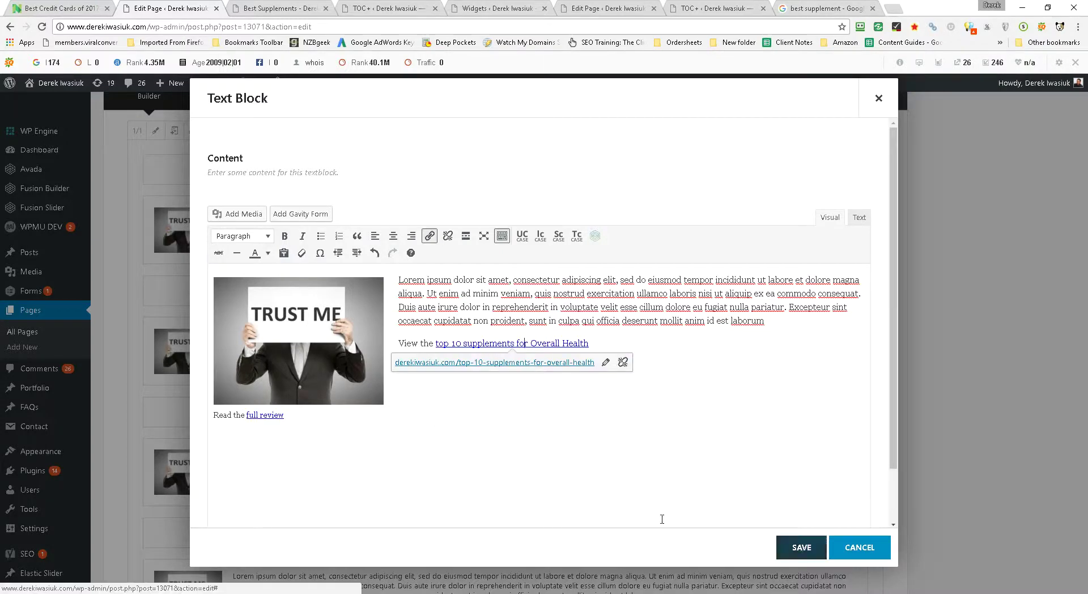
left_click(234, 415)
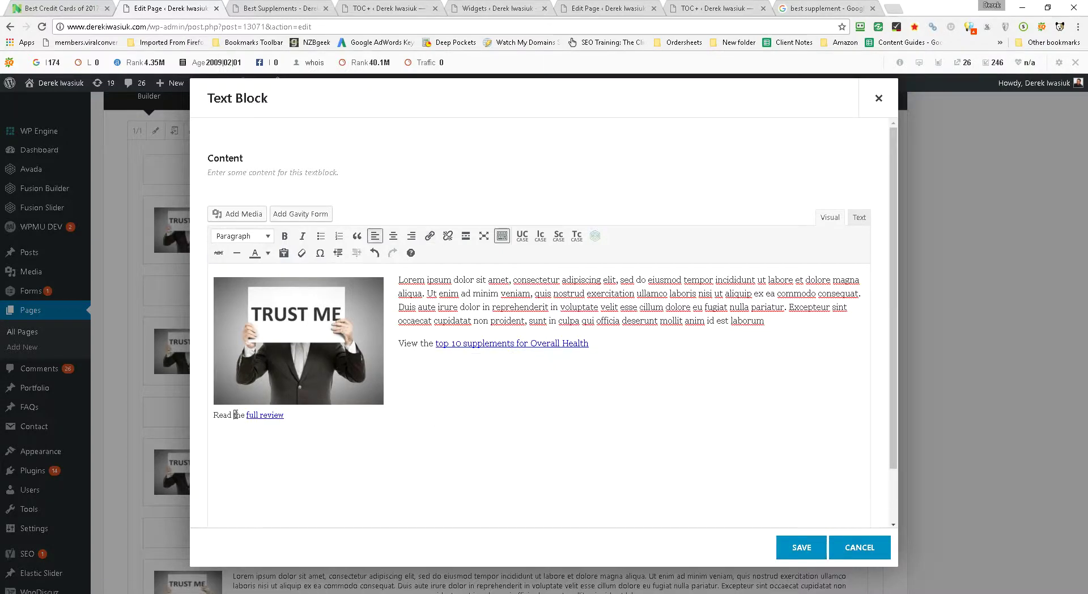
left_click(394, 236)
left_click(375, 236)
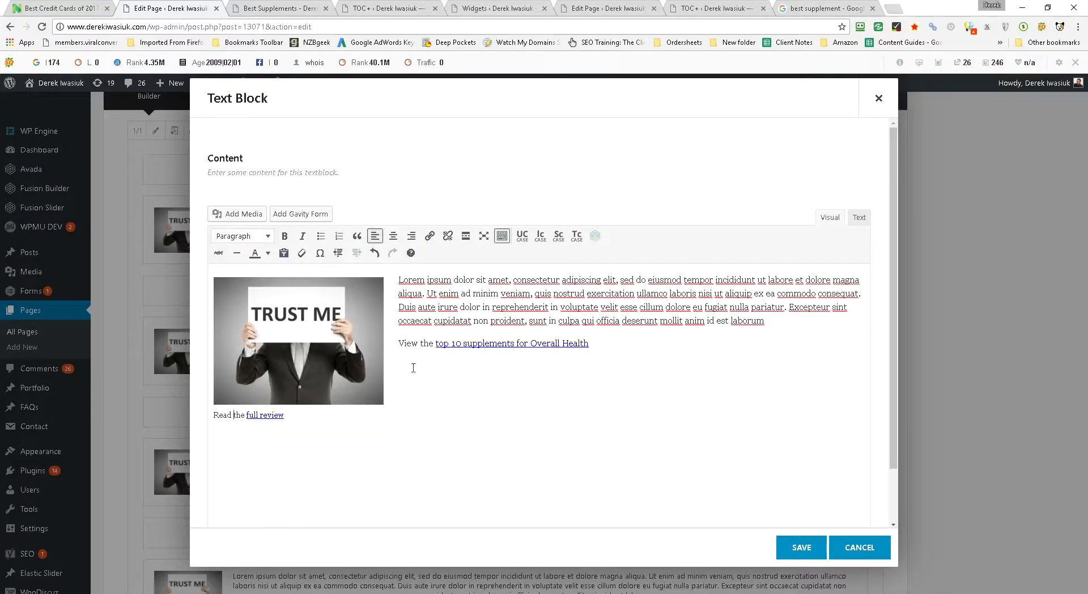
left_click(802, 548)
mouse_move(584, 340)
left_mouse_down()
mouse_move(457, 333)
mouse_move(446, 211)
mouse_move(208, 215)
mouse_move(454, 226)
mouse_move(197, 199)
mouse_move(347, 184)
left_mouse_up()
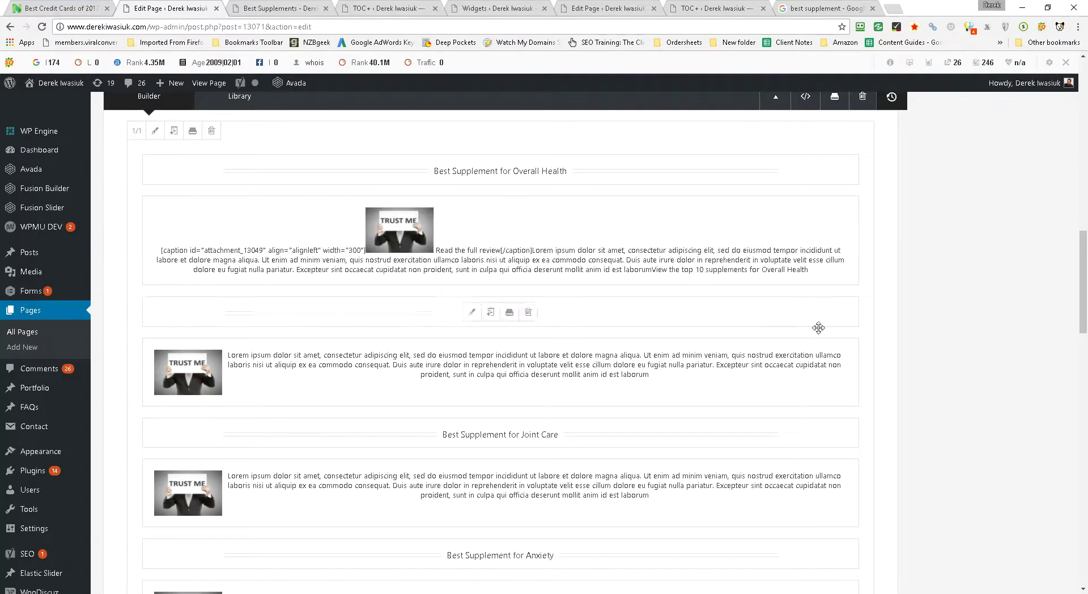
Step: Update the page with the linked review caption and reload the published Best Supplements page
scroll(1052, 357, "up", 12)
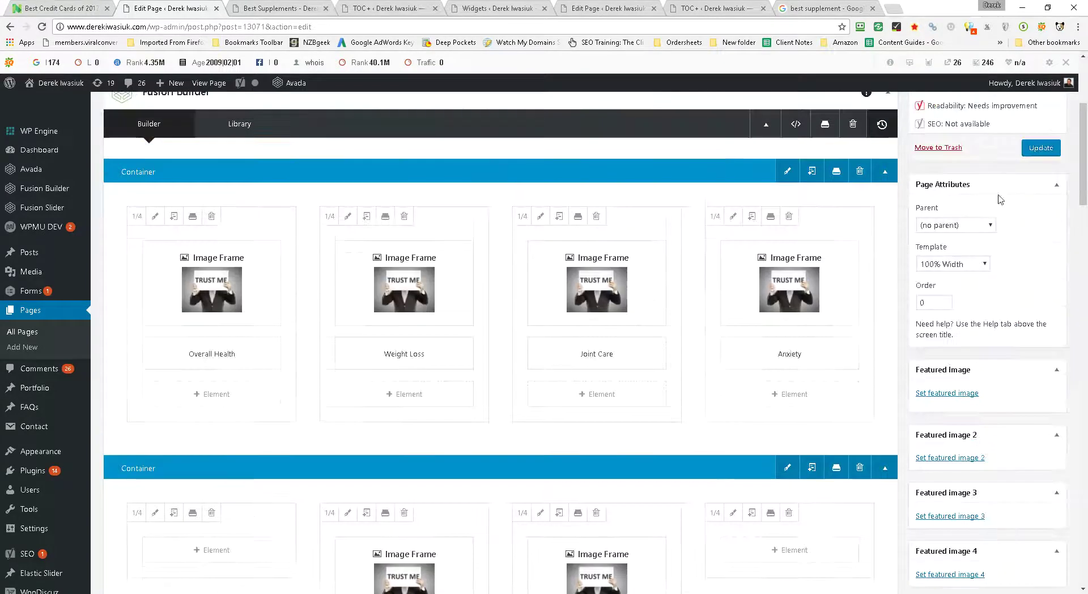
left_click(1043, 153)
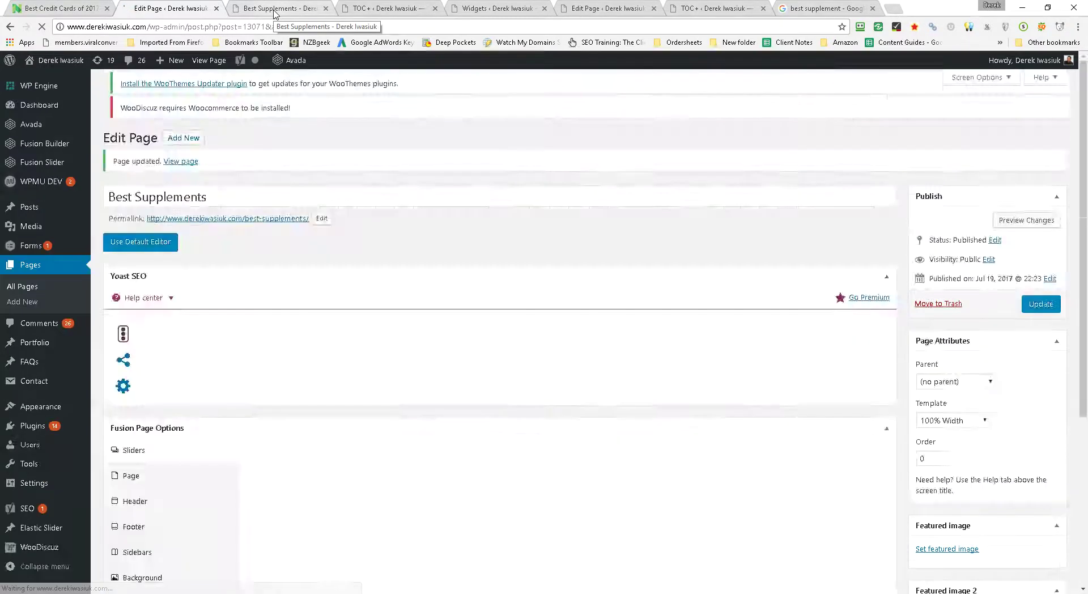
left_click(275, 9)
left_click(278, 27)
key("Return")
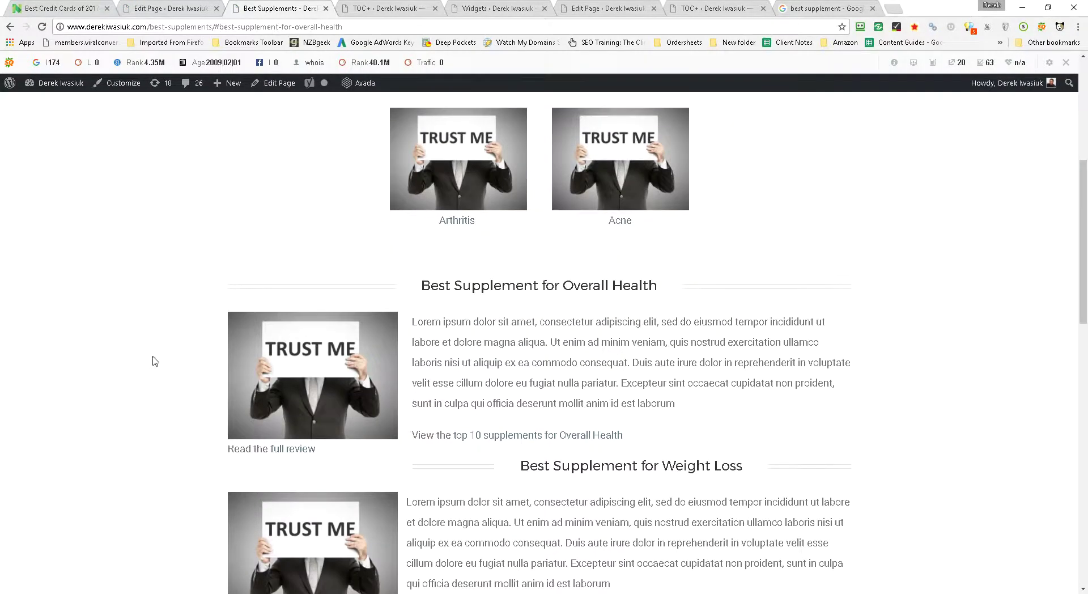
Step: Examine the Overall Health section's two links, the remaining supplement sections and the Contents list on the published page
scroll(161, 377, "down", 1)
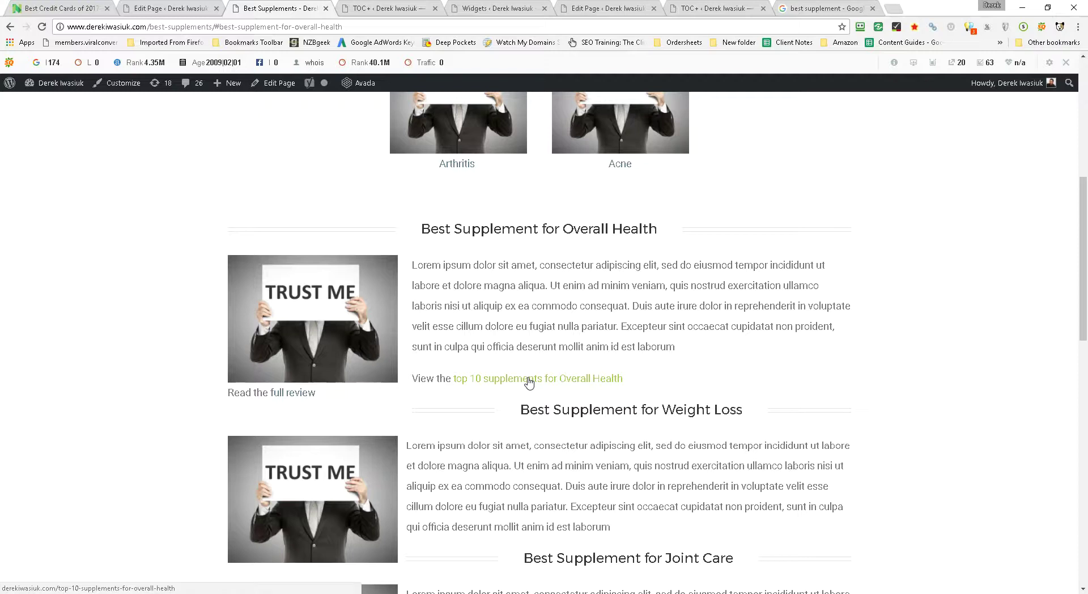
scroll(529, 383, "down", 4)
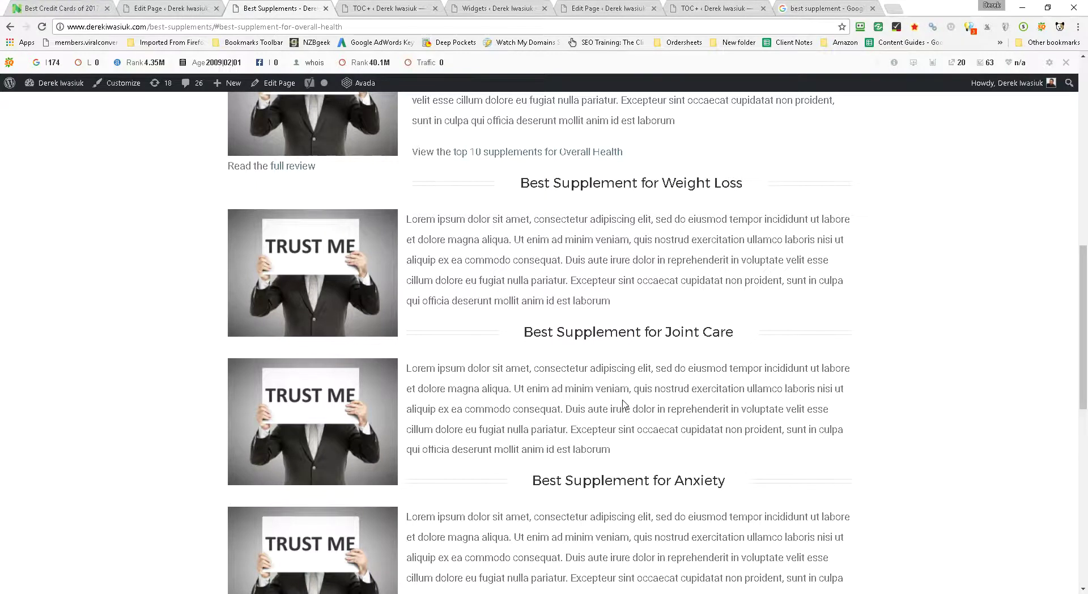
scroll(626, 406, "down", 10)
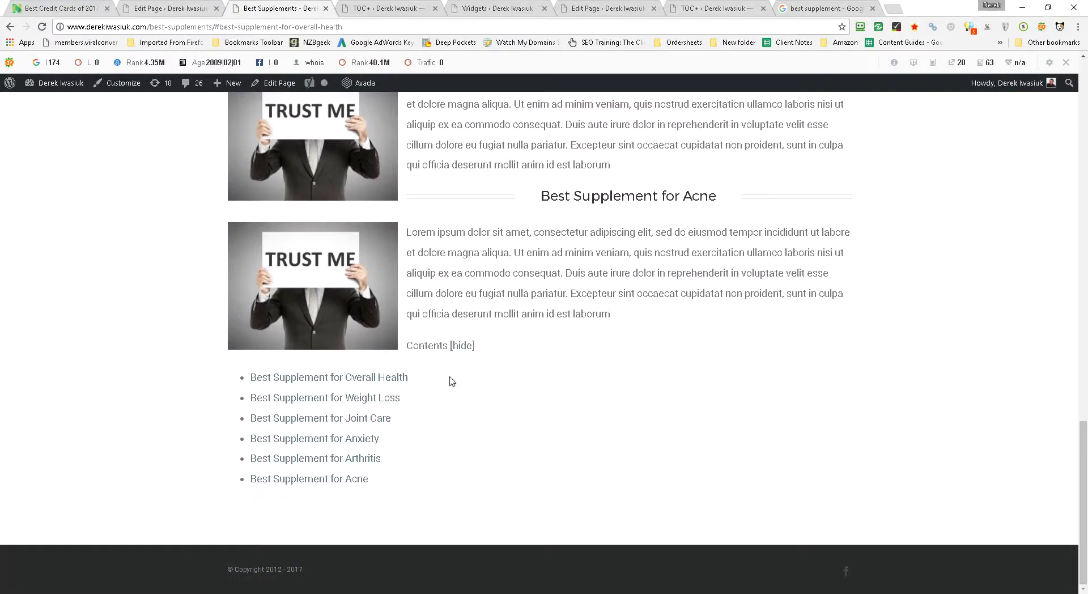
left_click_drag(380, 483, 253, 385)
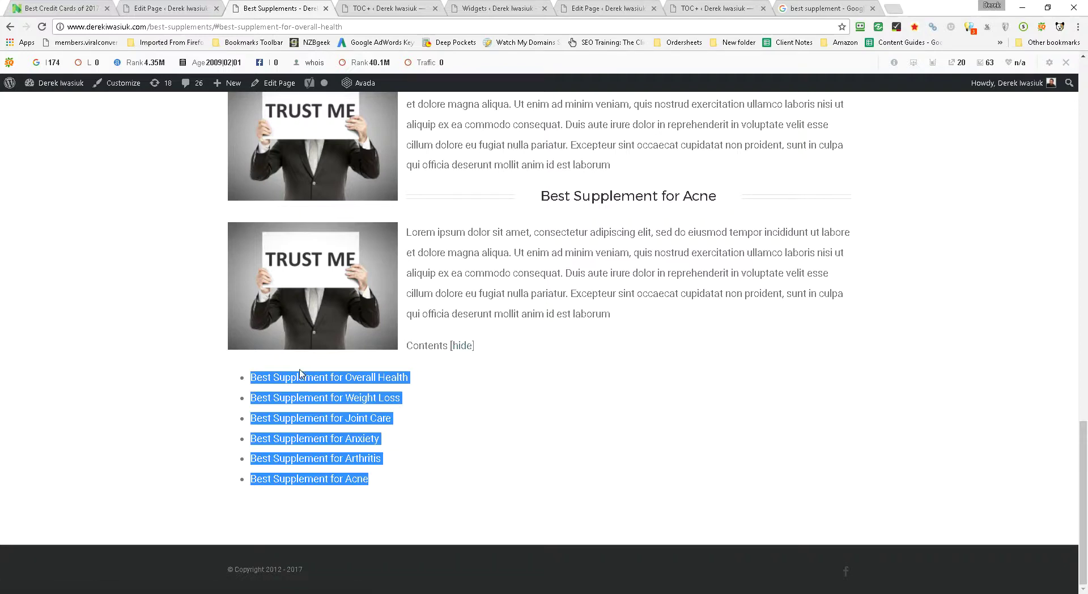
scroll(624, 334, "up", 4)
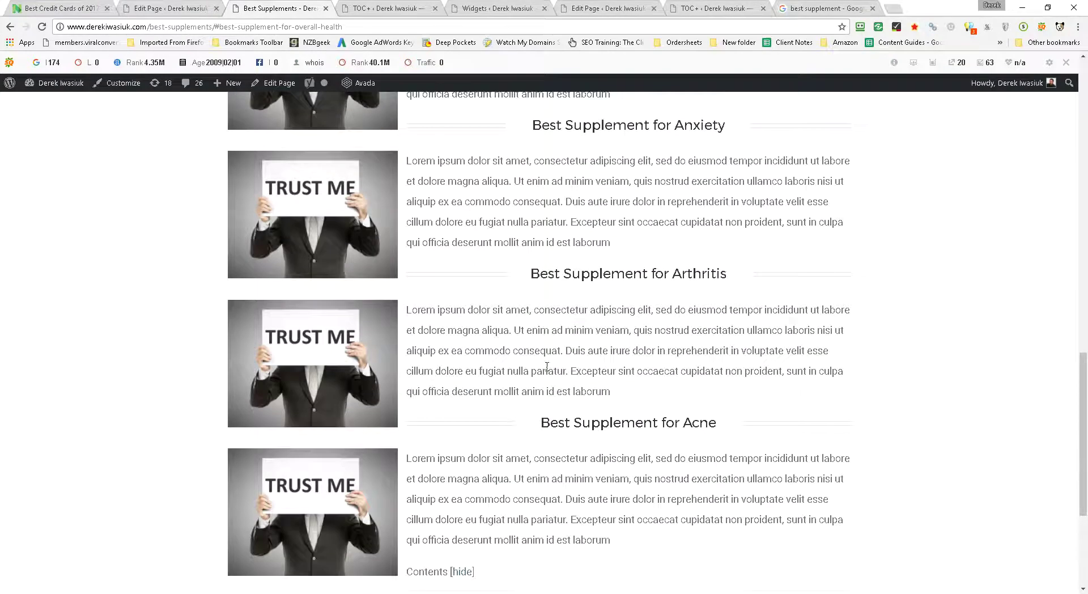
scroll(576, 403, "up", 3)
scroll(415, 358, "up", 4)
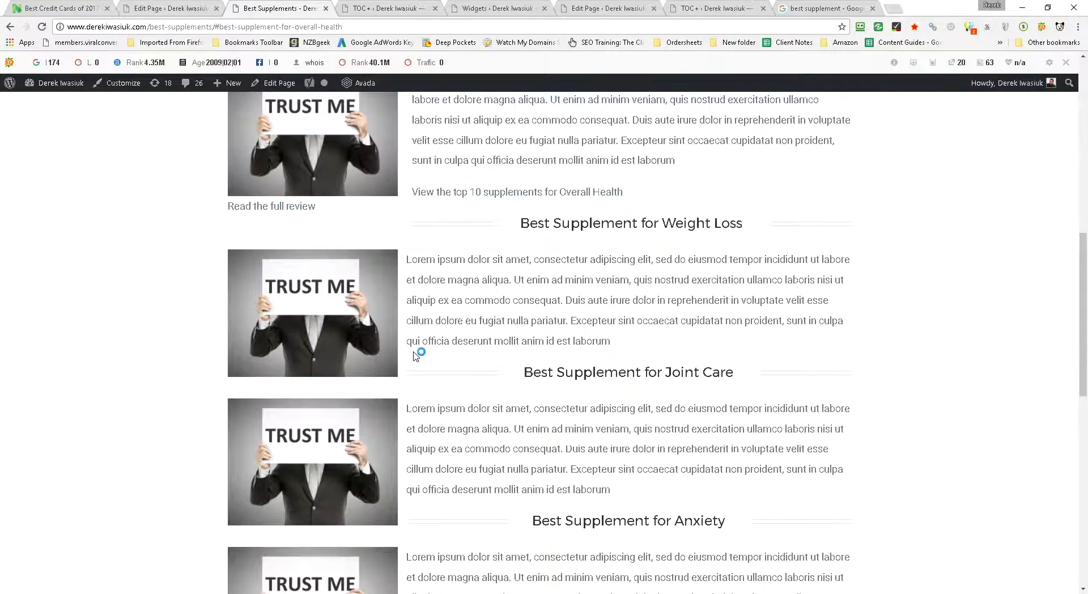
scroll(416, 356, "up", 3)
scroll(486, 360, "down", 6)
scroll(481, 365, "down", 6)
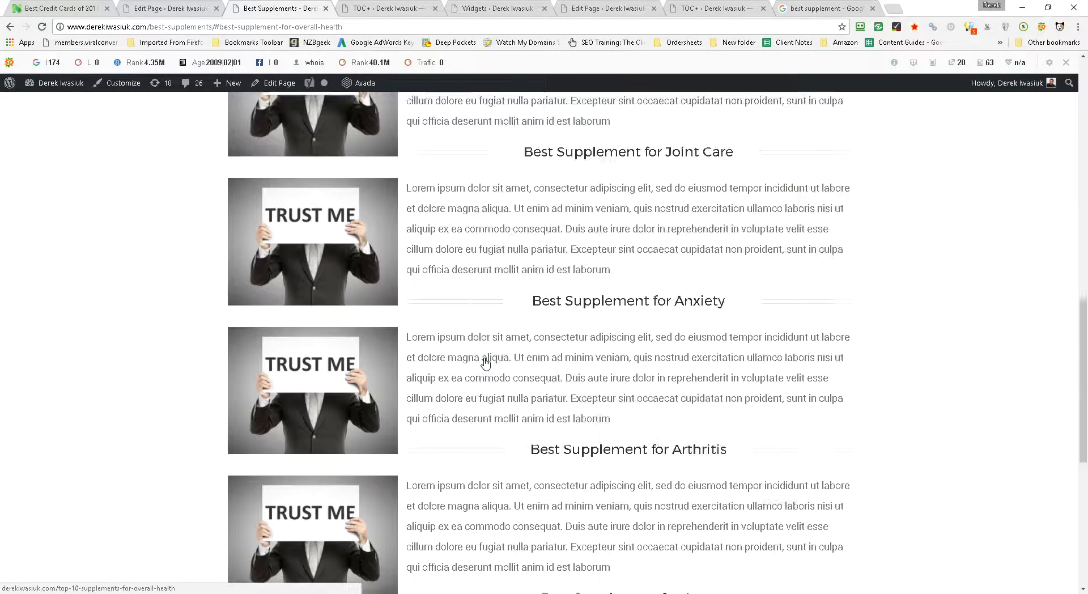
scroll(479, 367, "up", 9)
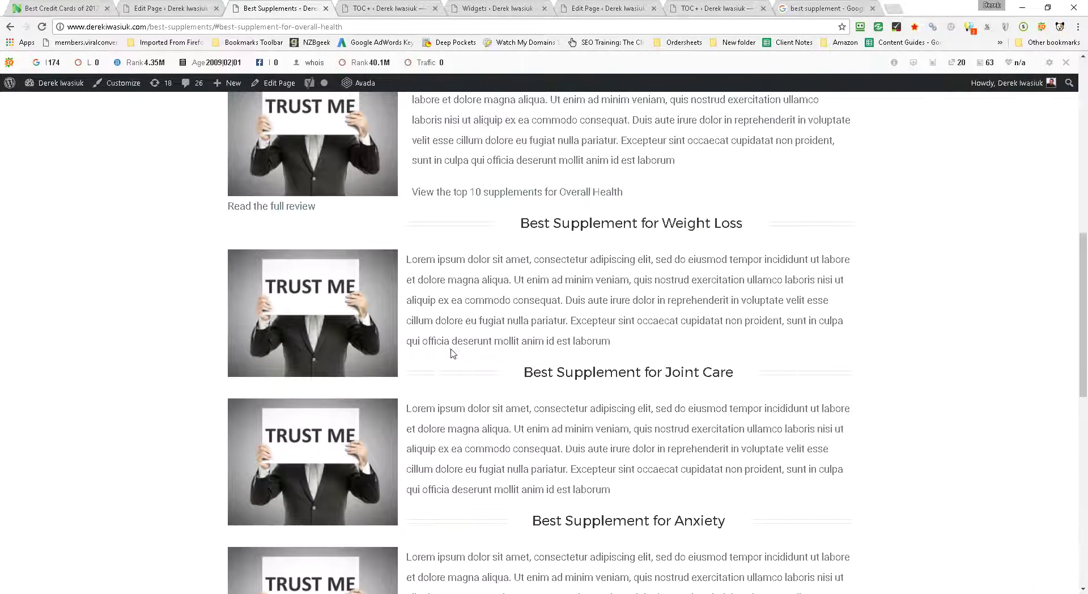
scroll(381, 226, "up", 4)
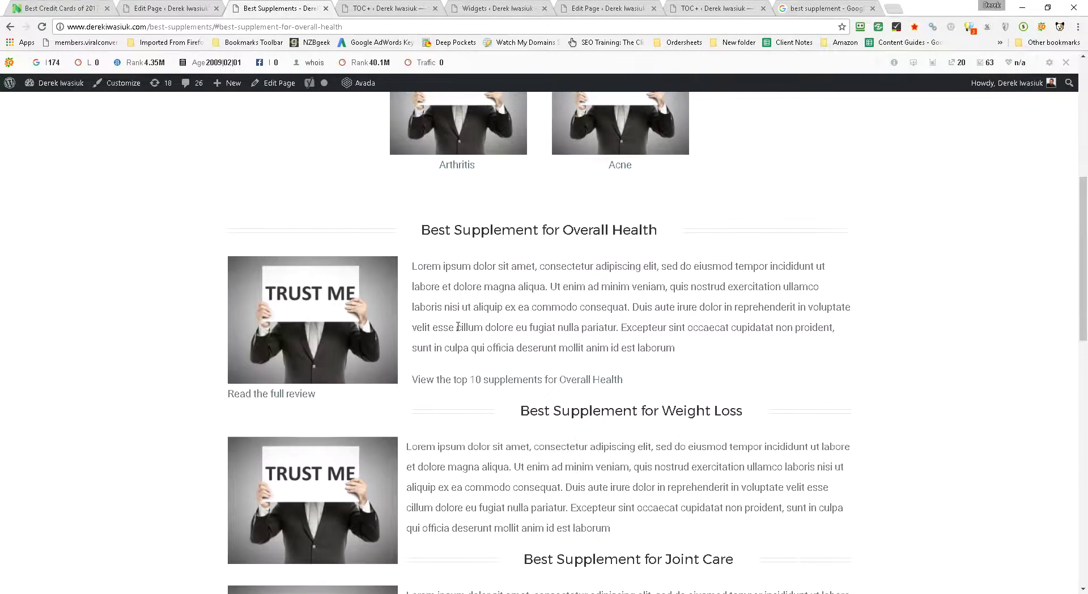
scroll(456, 330, "up", 4)
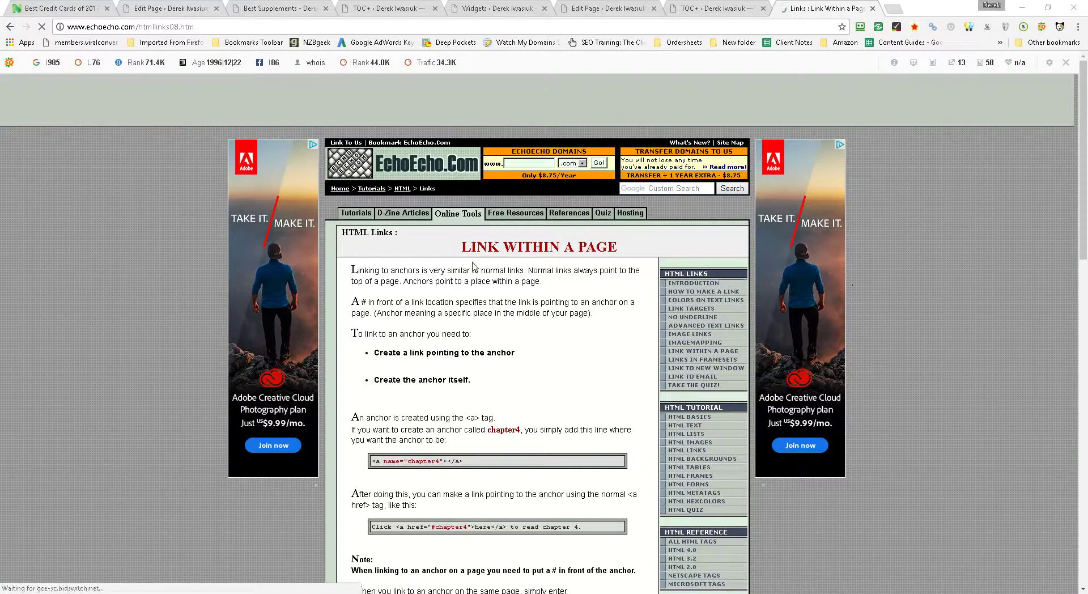
Step: Read EchoEcho's "Link Within a Page" tutorial, examining the anchor name, same-page link and external-page link code samples
left_click_drag(461, 247, 617, 247)
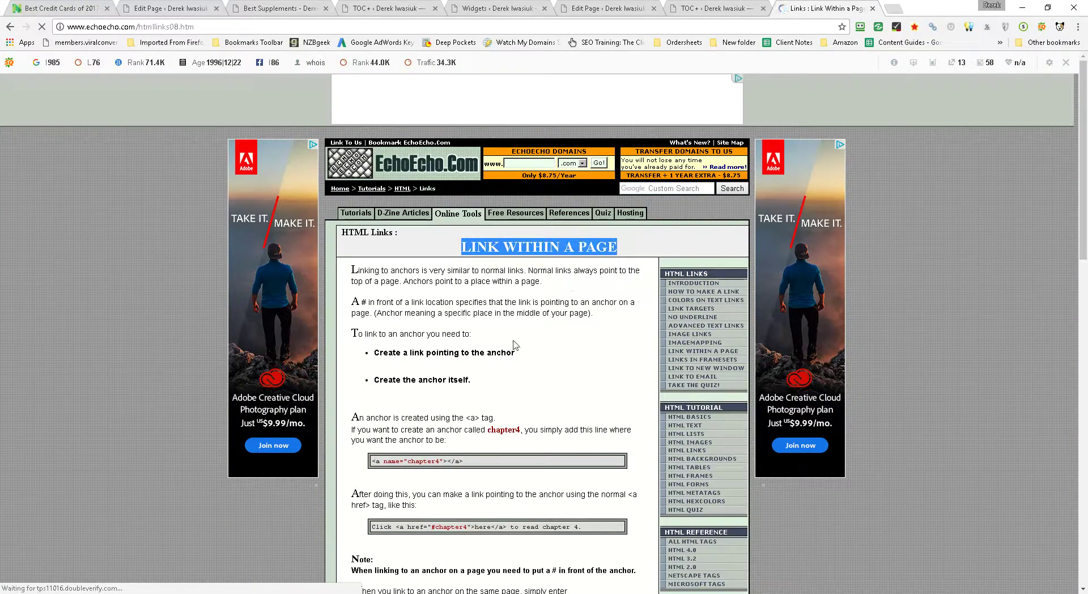
left_click_drag(408, 353, 513, 353)
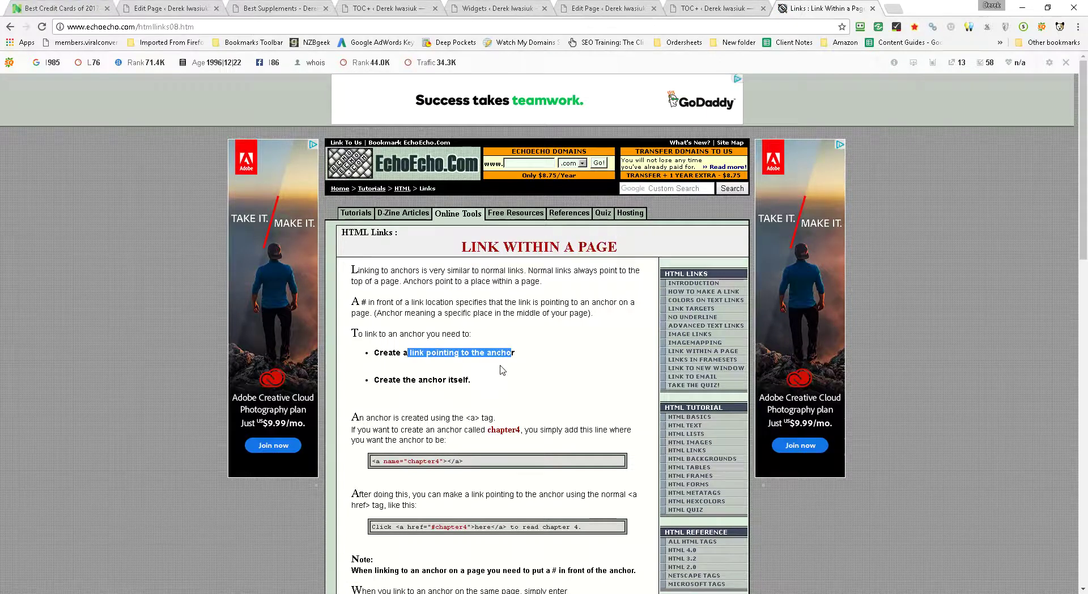
scroll(501, 369, "down", 3)
left_click_drag(474, 293, 389, 291)
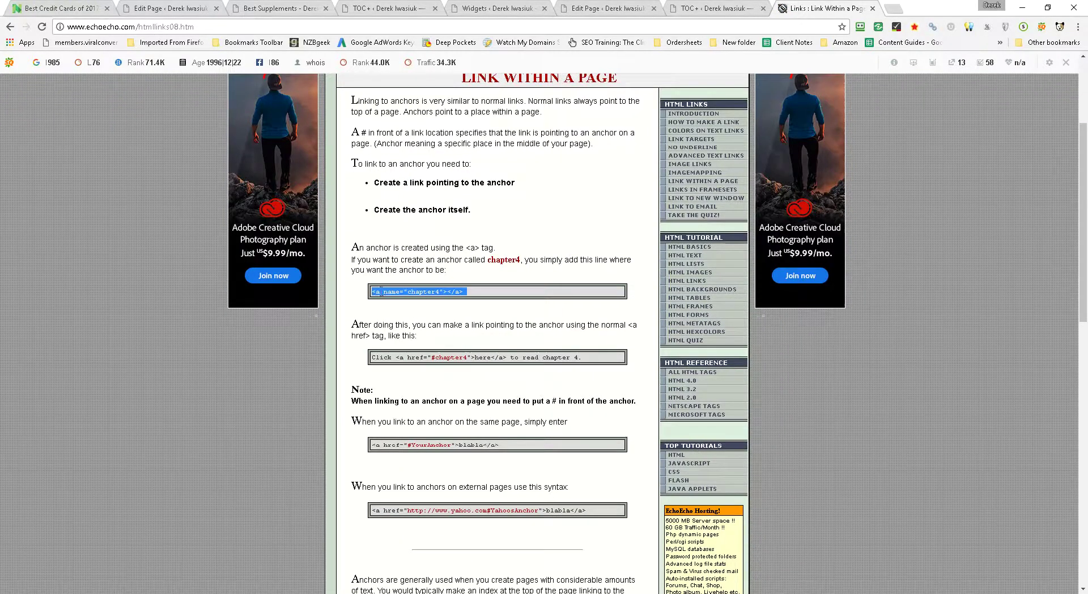
left_click_drag(585, 357, 389, 357)
scroll(484, 305, "down", 3)
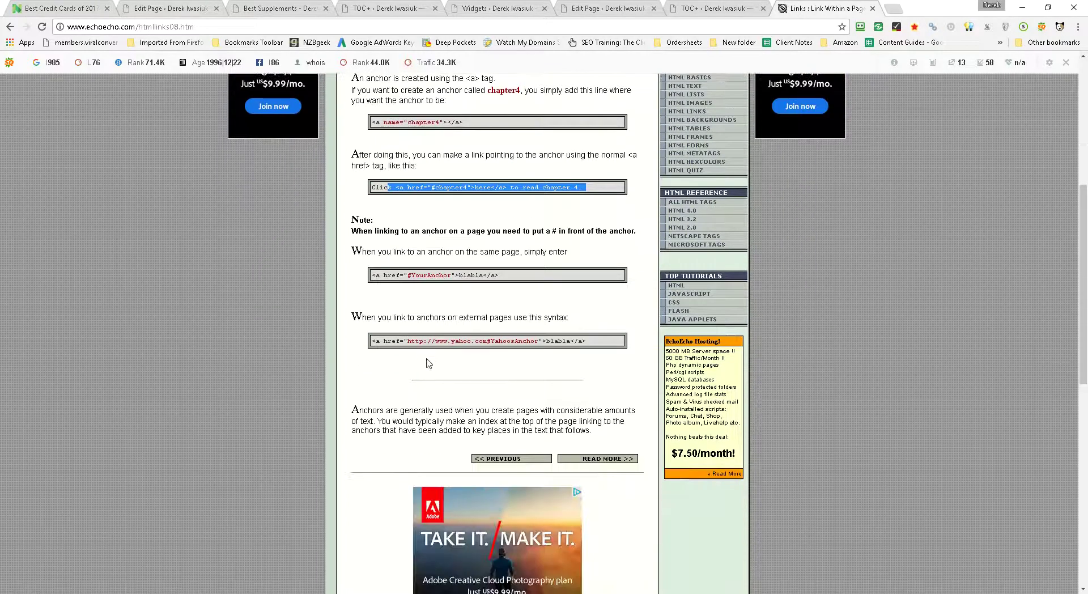
left_click_drag(500, 276, 368, 79)
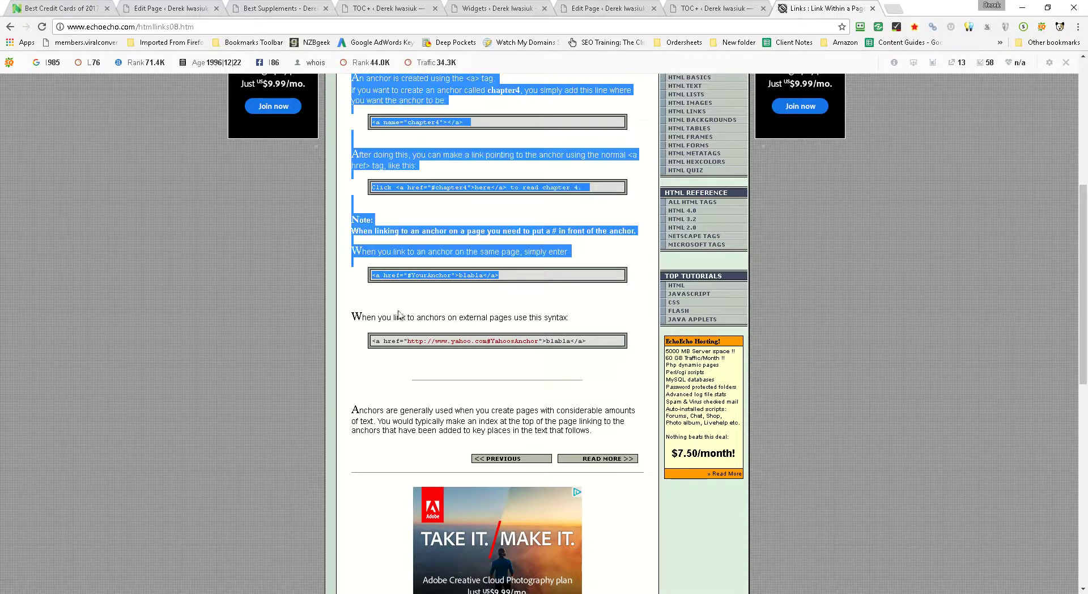
left_click(568, 339)
left_click_drag(581, 338, 368, 346)
scroll(473, 352, "up", 6)
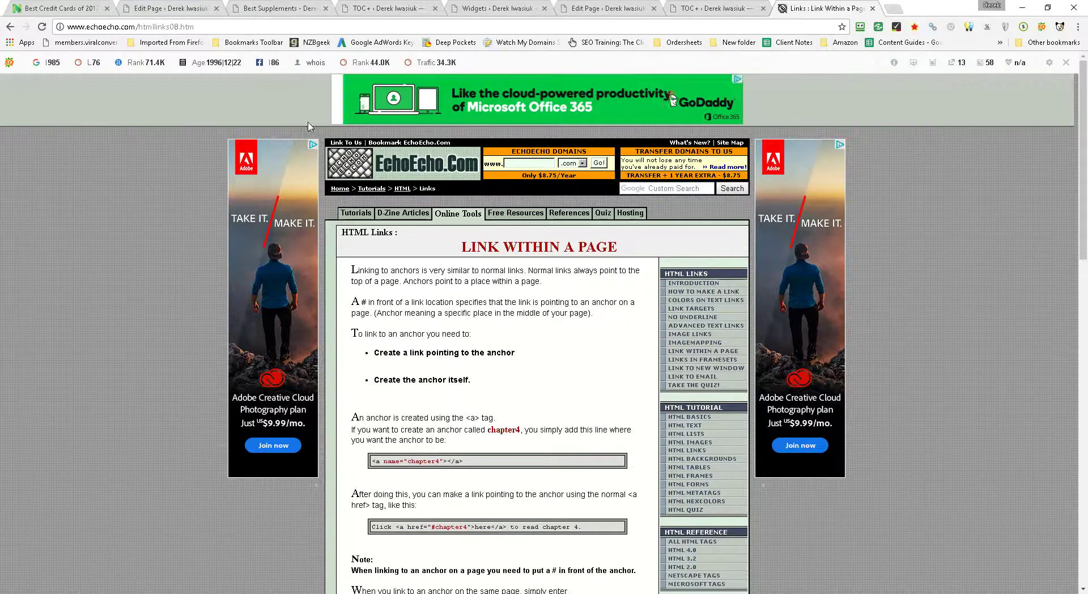
Step: Return to the published Best Supplements page and test hiding and showing the Contents list below the Acne section
left_click(276, 9)
scroll(232, 340, "down", 15)
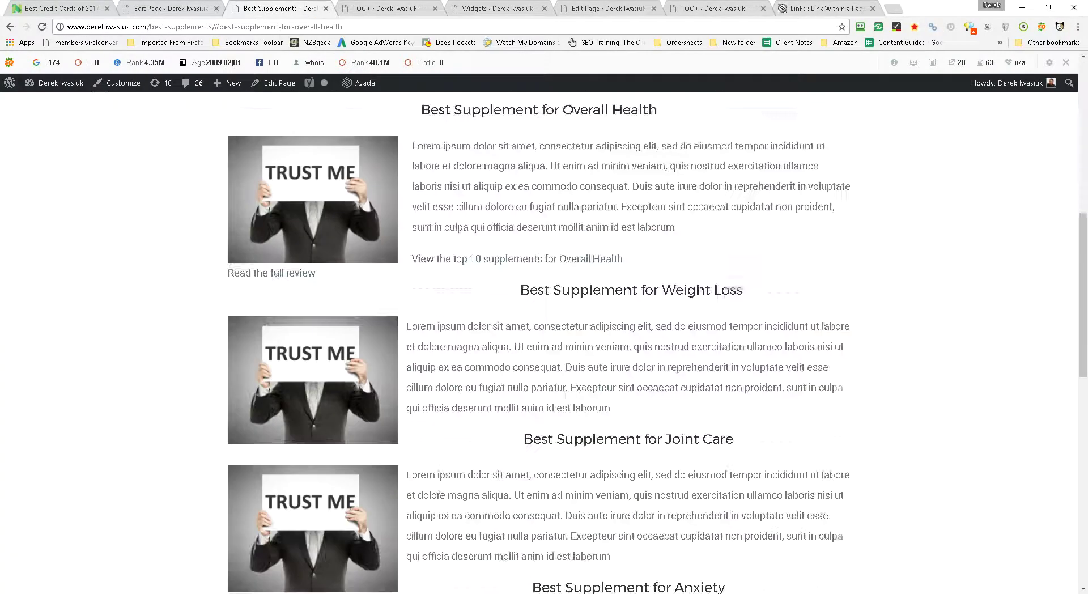
scroll(231, 344, "down", 2)
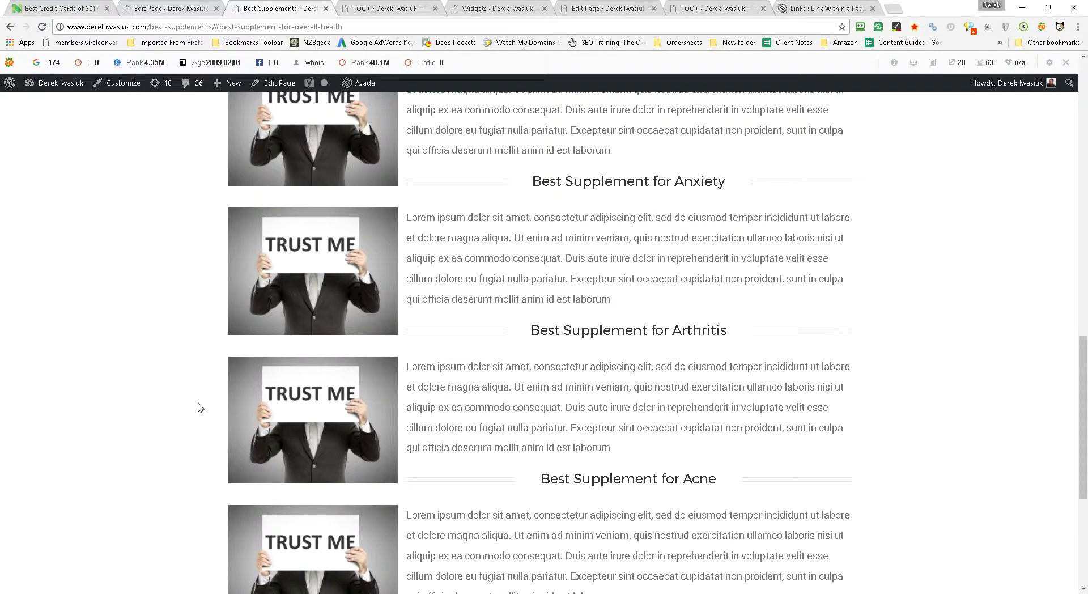
scroll(187, 406, "down", 3)
scroll(187, 405, "down", 2)
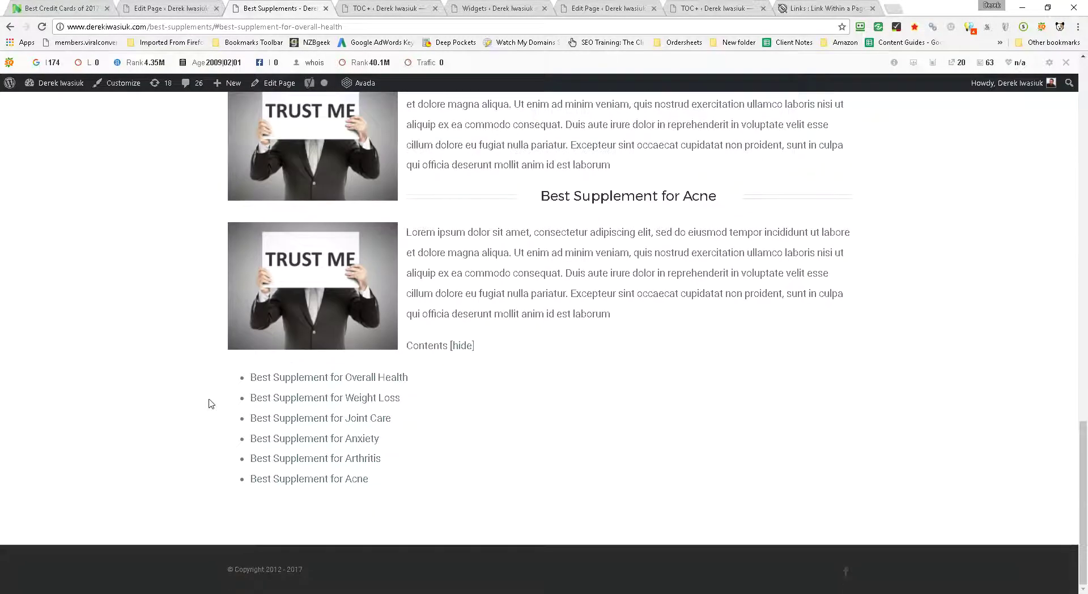
left_click(468, 347)
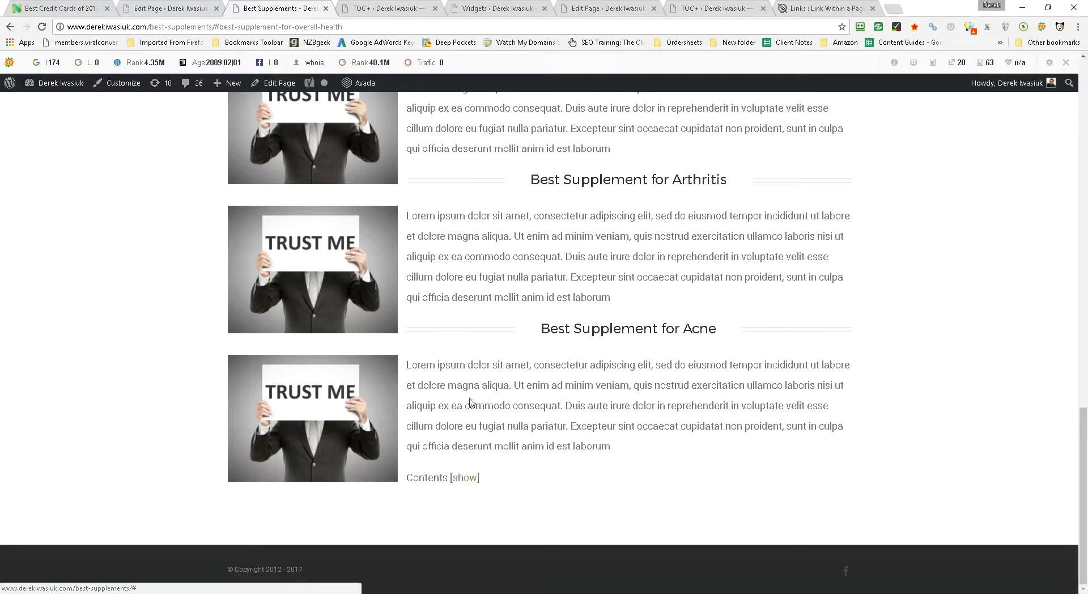
left_click(465, 477)
left_click(466, 351)
left_click(469, 481)
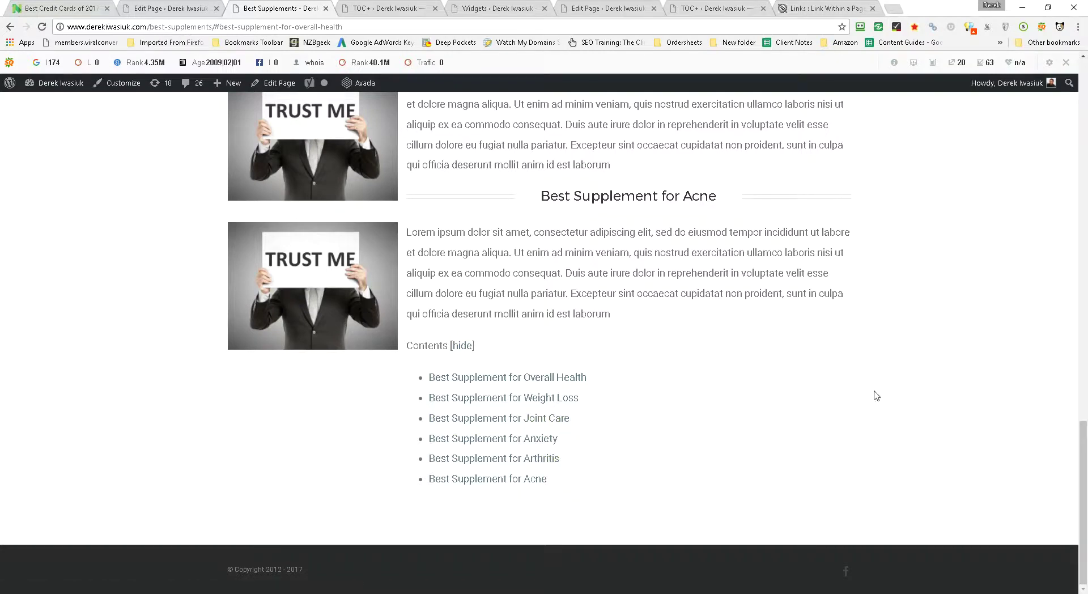
scroll(789, 444, "up", 15)
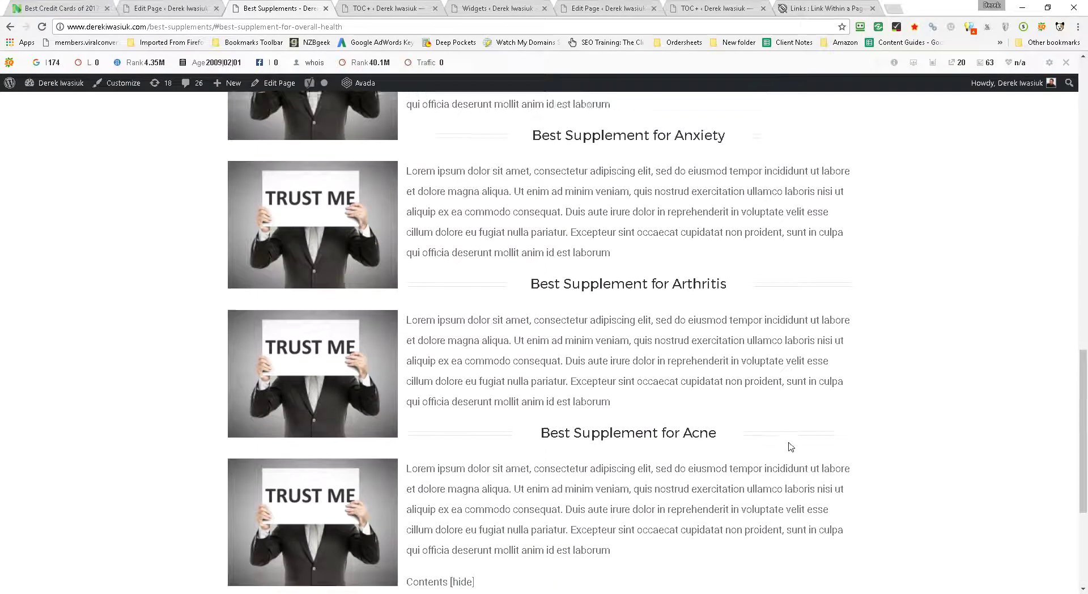
scroll(791, 446, "up", 4)
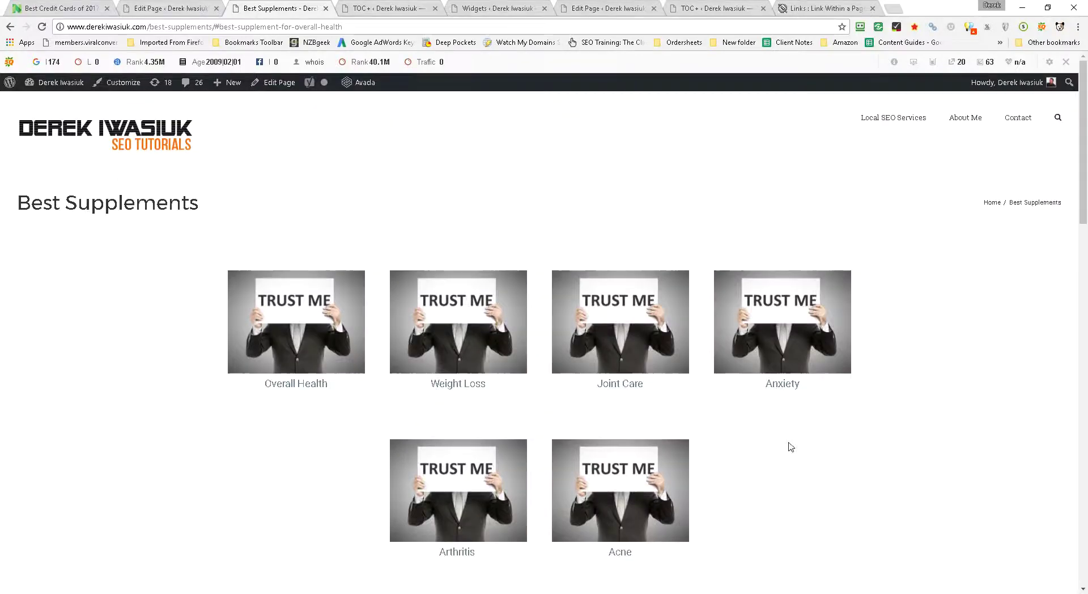